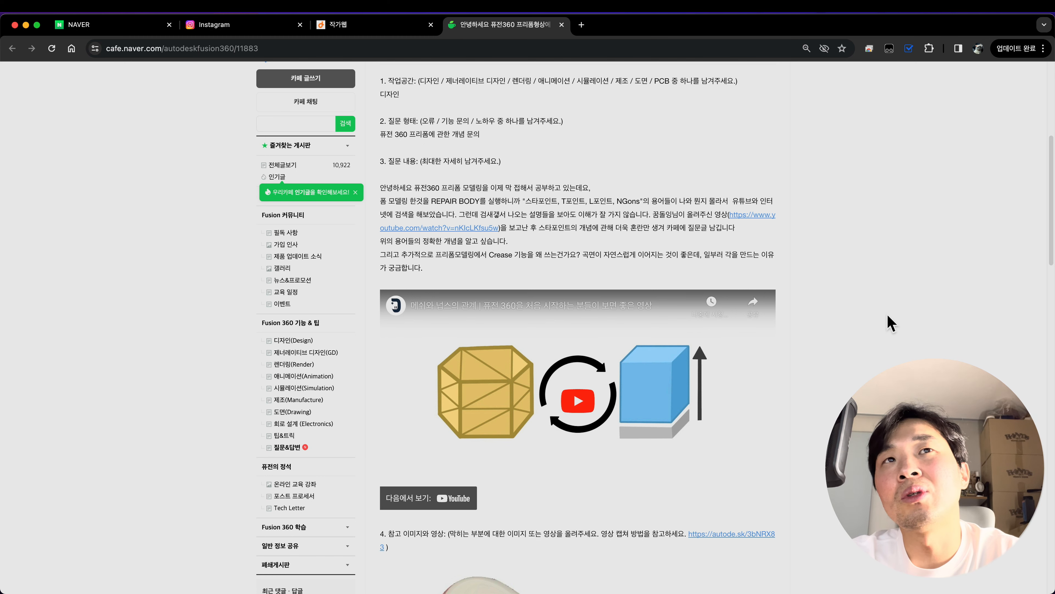
Switch to Rhino and delete all the existing curves in the Top view.
key(super+Tab)
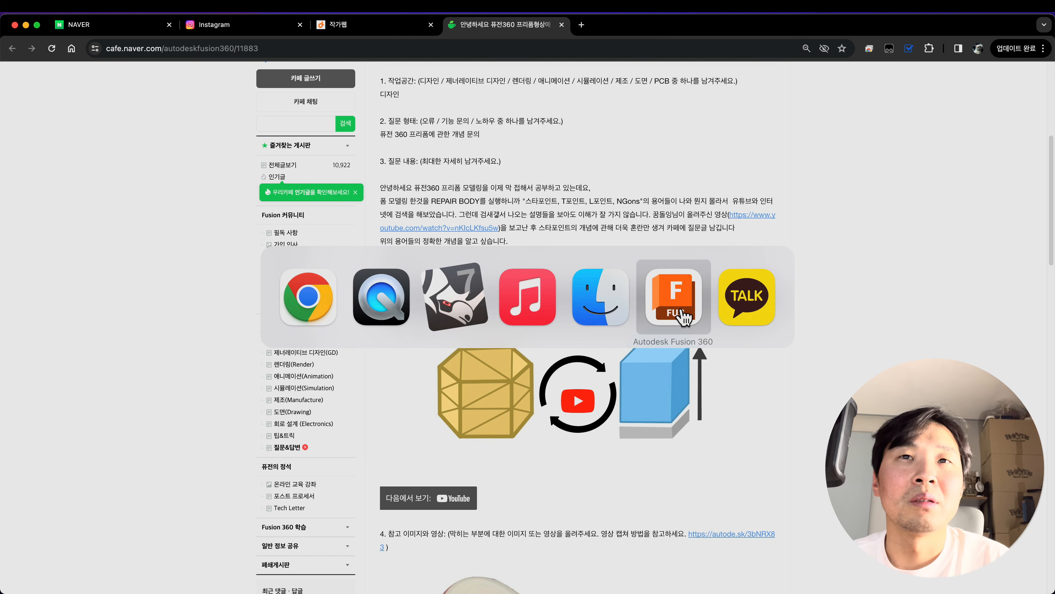
click(482, 302)
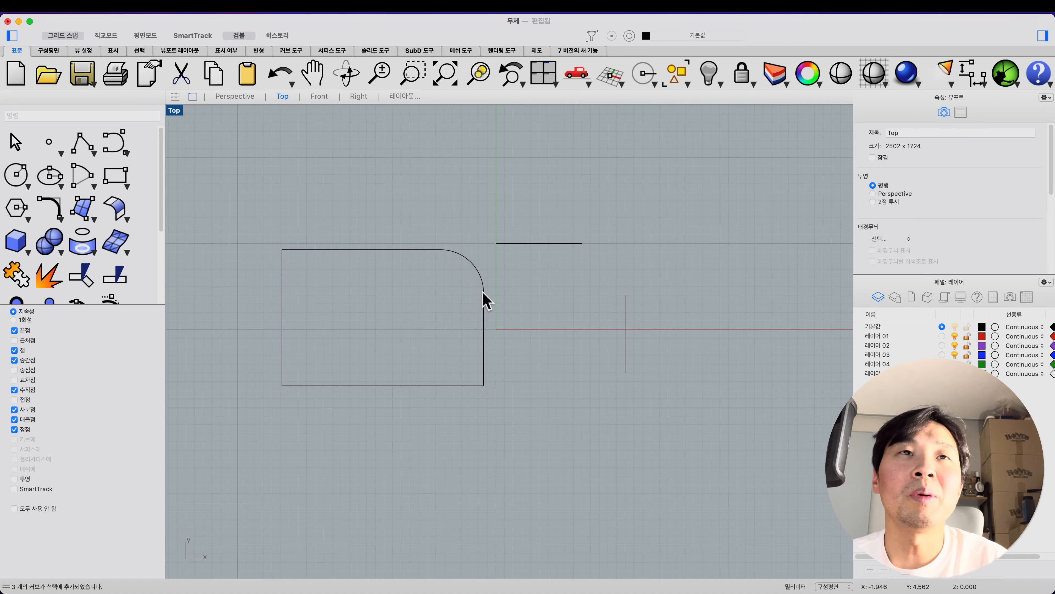
drag(596, 224, 295, 426)
key(Delete)
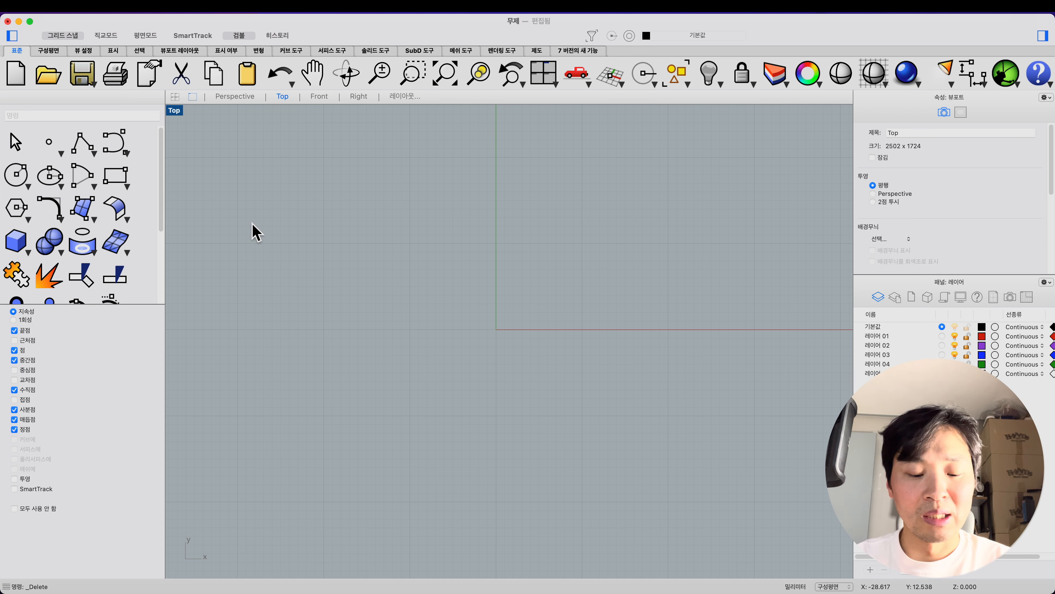
Add a text object reading "순수한 서피스" in the Top view, to the left of the Y axis.
key(BackSpace)
key(BackSpace)
key(BackSpace)
text(te)
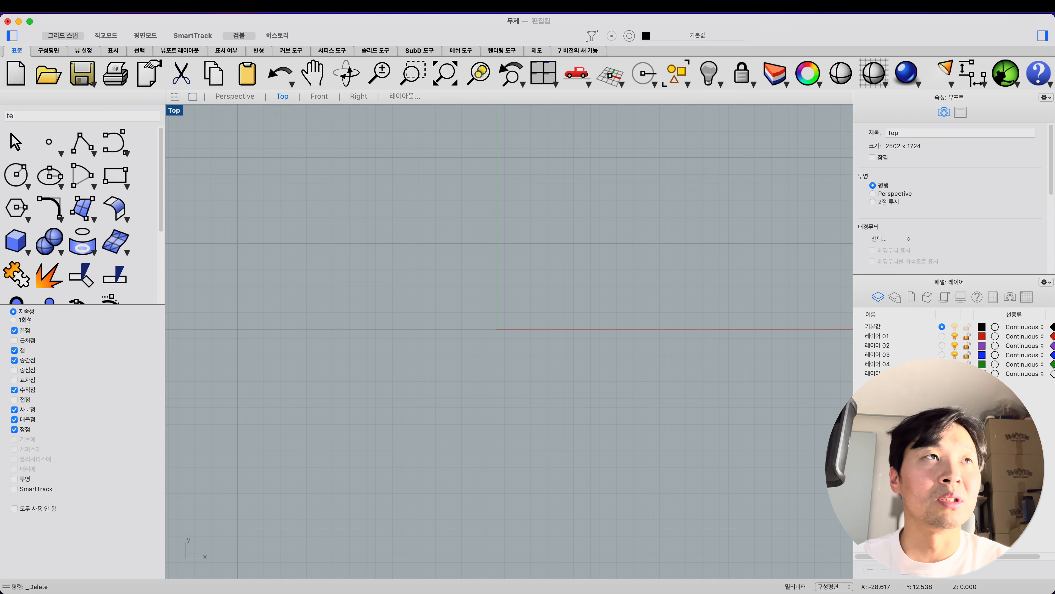
text(x)
key(Return)
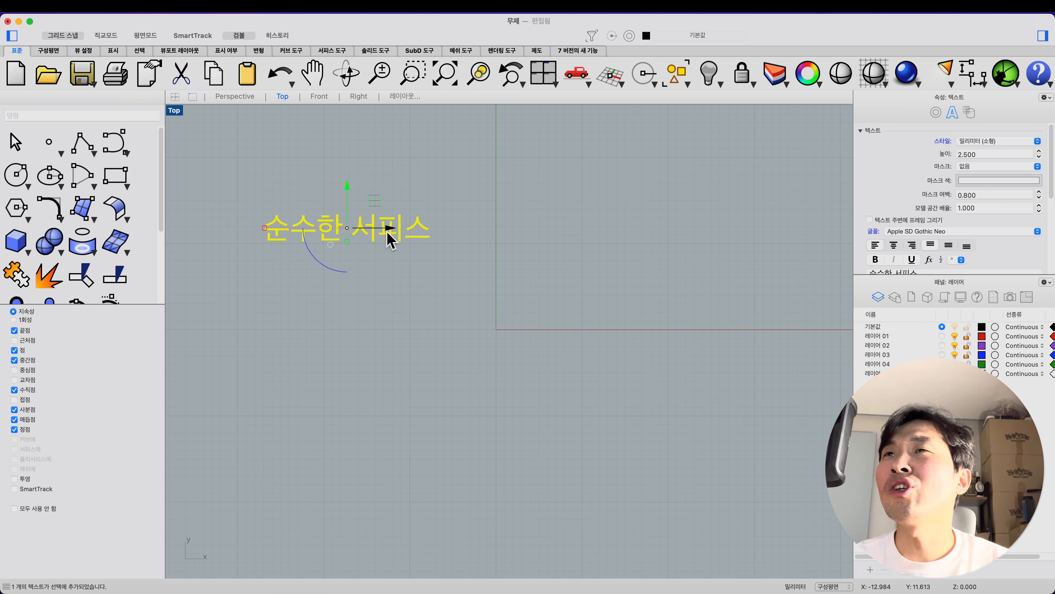
Copy the text horizontally to the right of the Y axis and change the copy's wording to "잘려진 서피스".
alt+drag(387, 231, 714, 228)
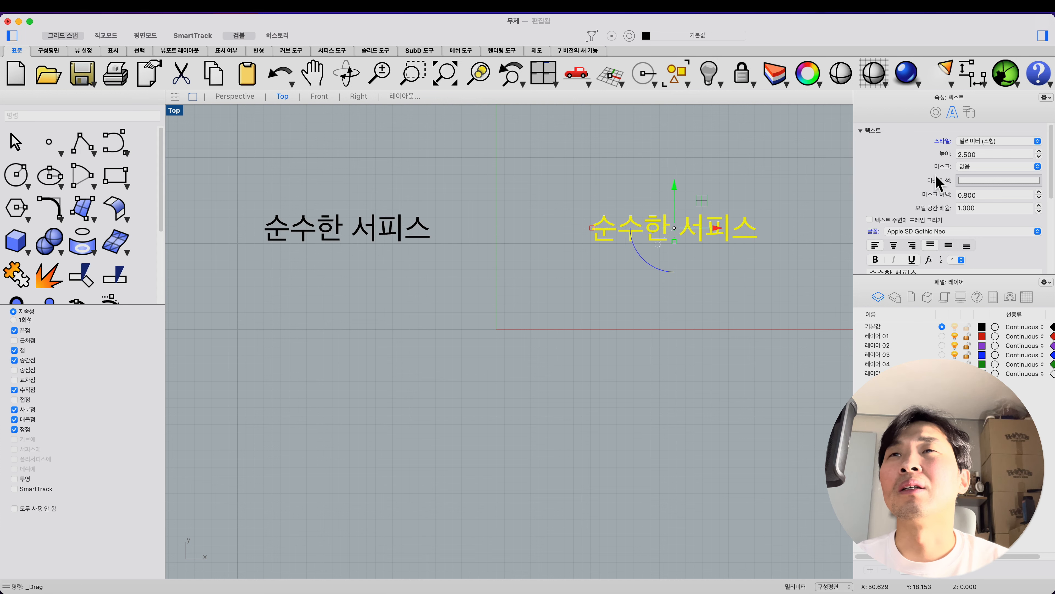
scroll(936, 182, down, 4)
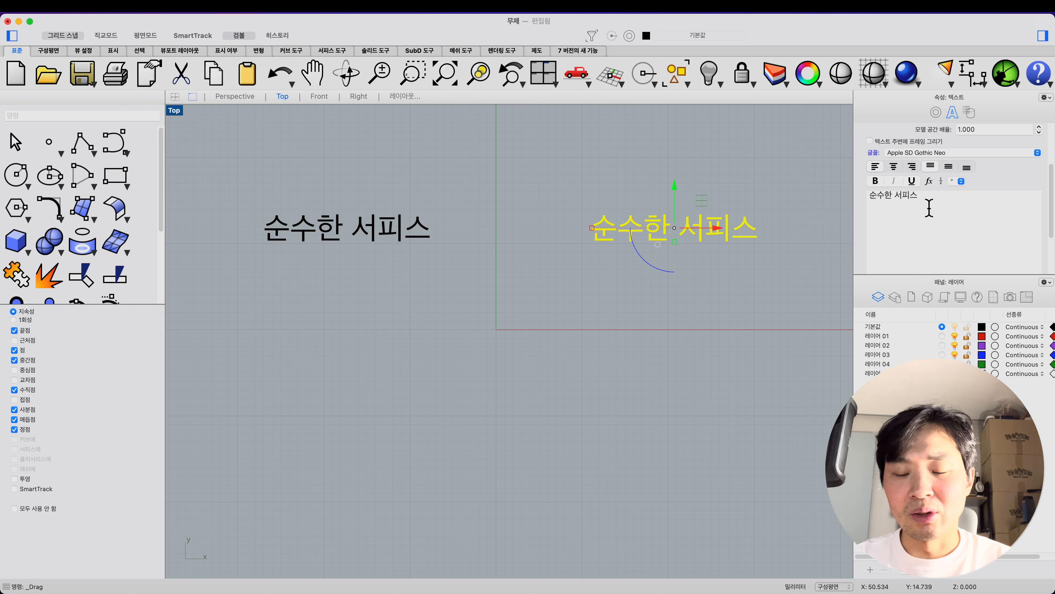
key(BackSpace)
key(BackSpace)
key(BackSpace)
key(BackSpace)
key(BackSpace)
key(BackSpace)
key(BackSpace)
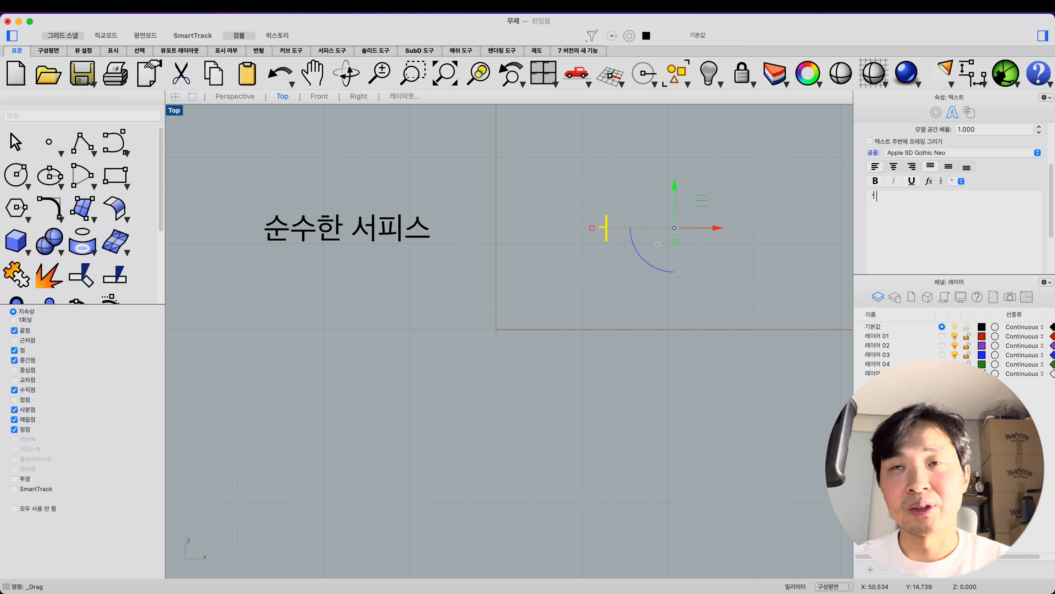
text(잘려진 서피스)
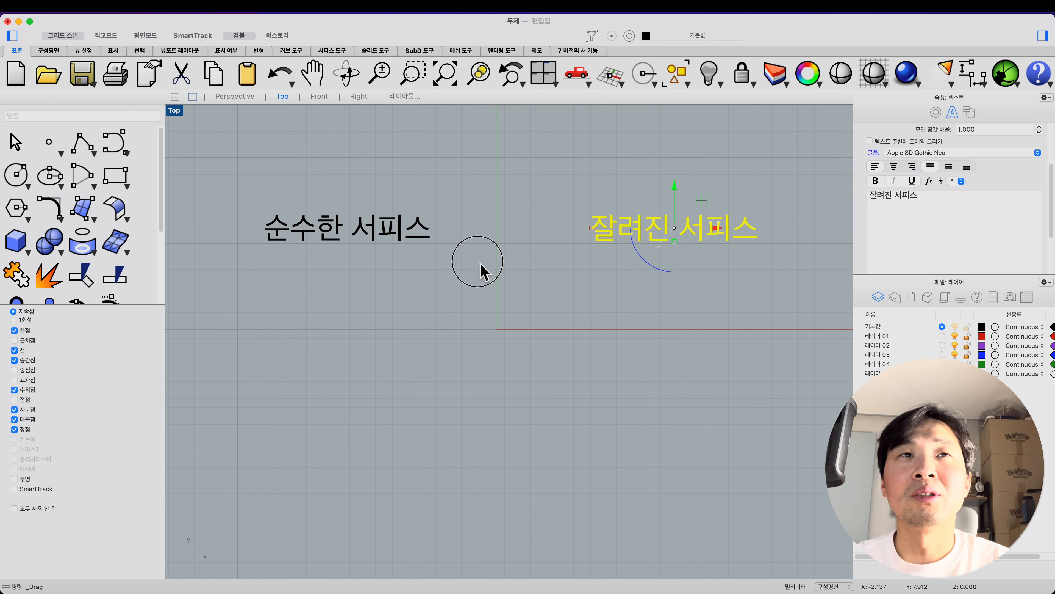
click(480, 273)
Reword the original label as "잘려있지 않은 서피스" and shift it left, away from the other label.
click(366, 233)
click(907, 232)
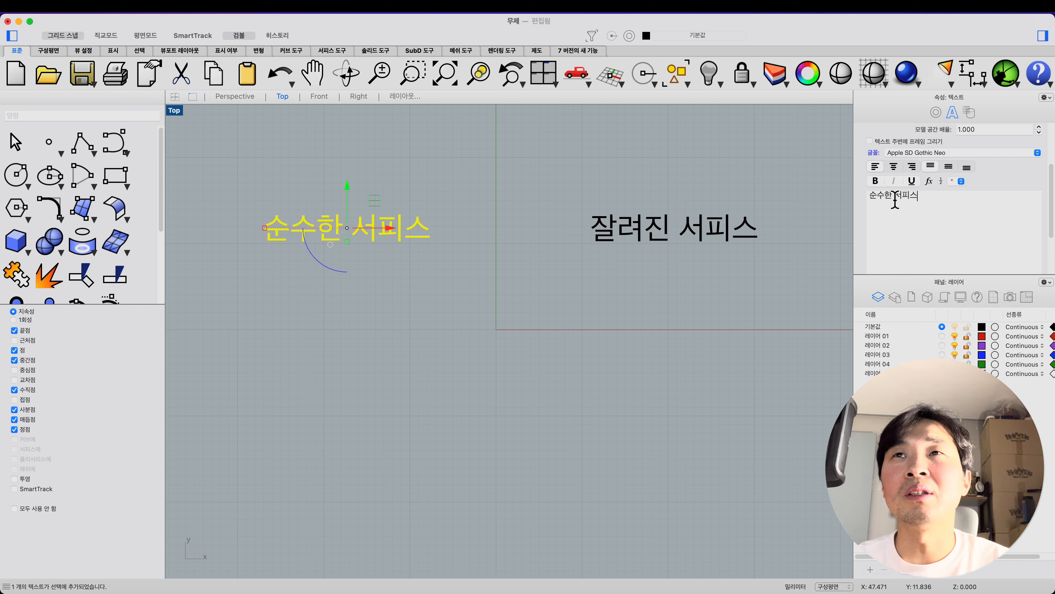
drag(893, 196, 837, 204)
text(잘려있지 안)
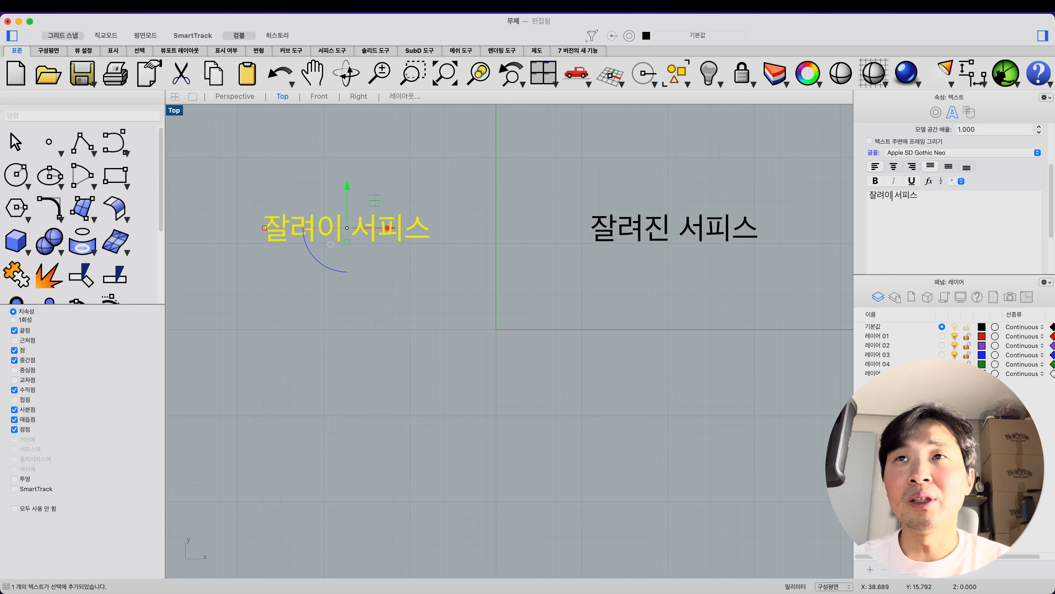
text(않은)
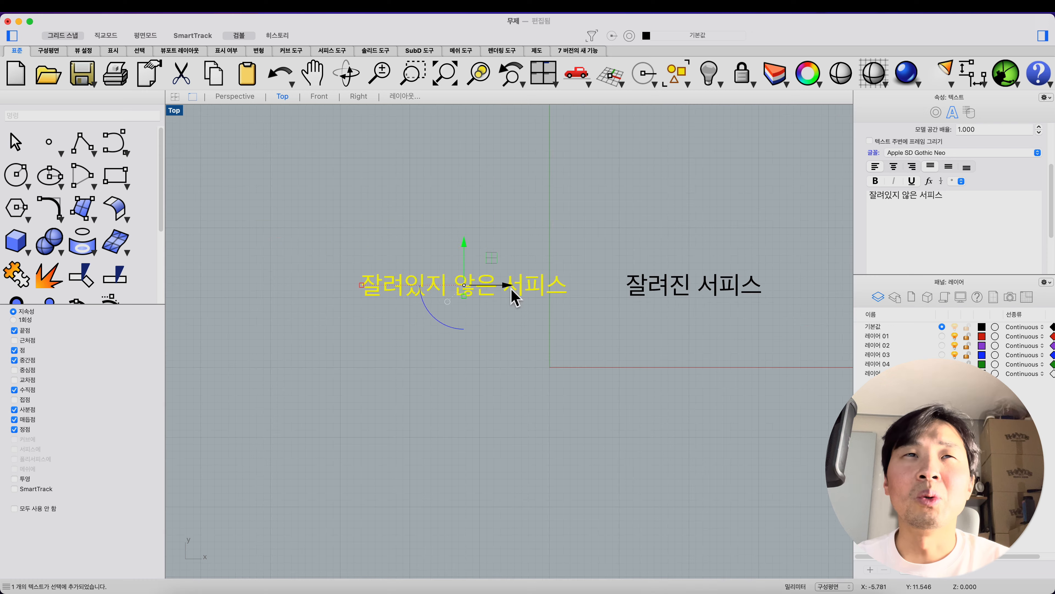
drag(511, 286, 434, 290)
click(449, 309)
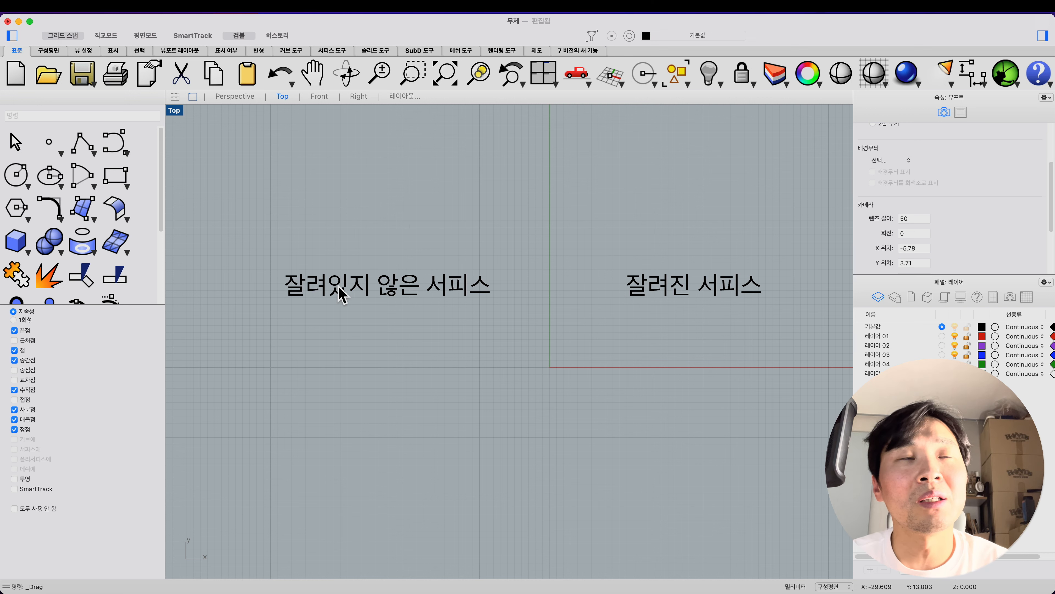
Create a 10 mm square surface from four corner points below the "잘려있지 않은 서피스" label.
right_drag(323, 227, 317, 208)
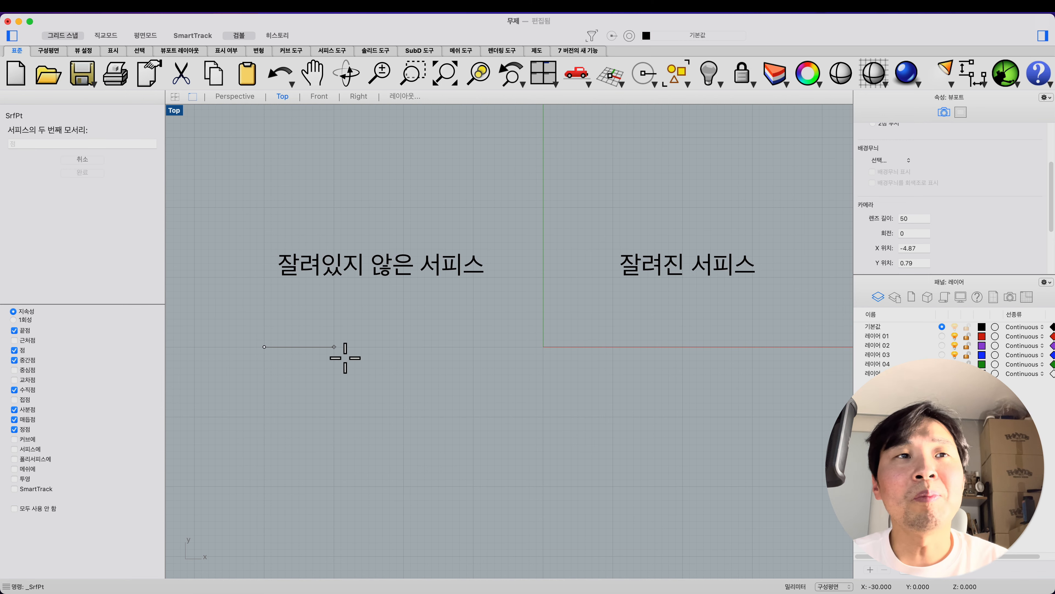
click(335, 348)
click(334, 417)
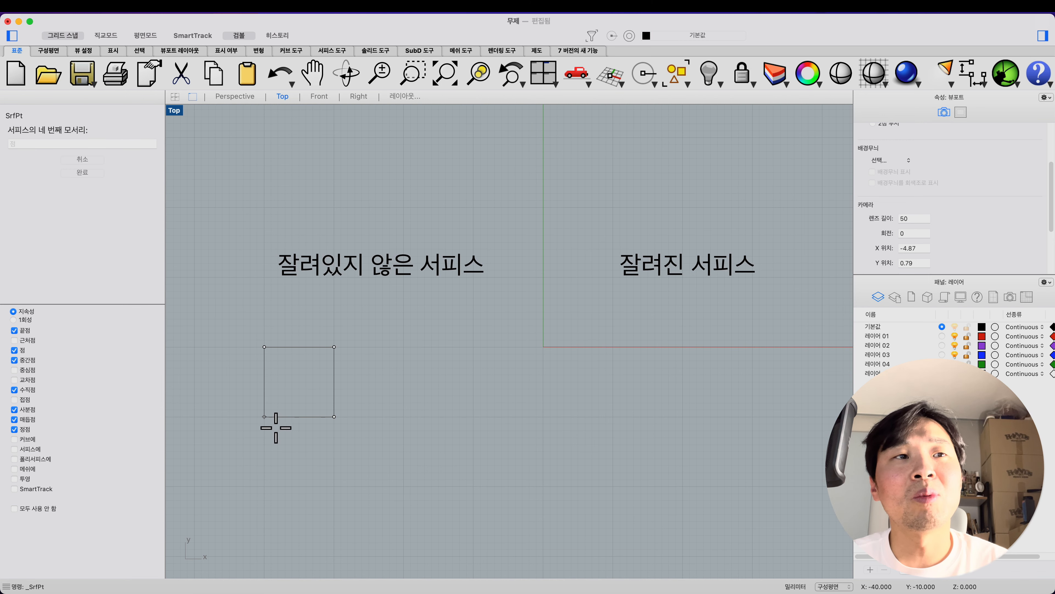
click(264, 416)
click(322, 387)
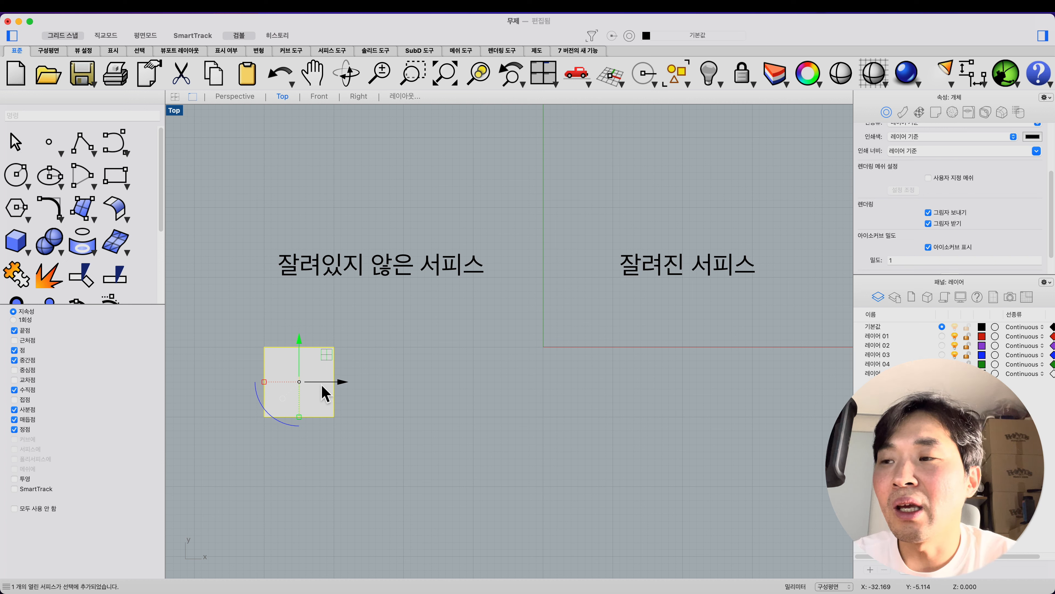
click(360, 405)
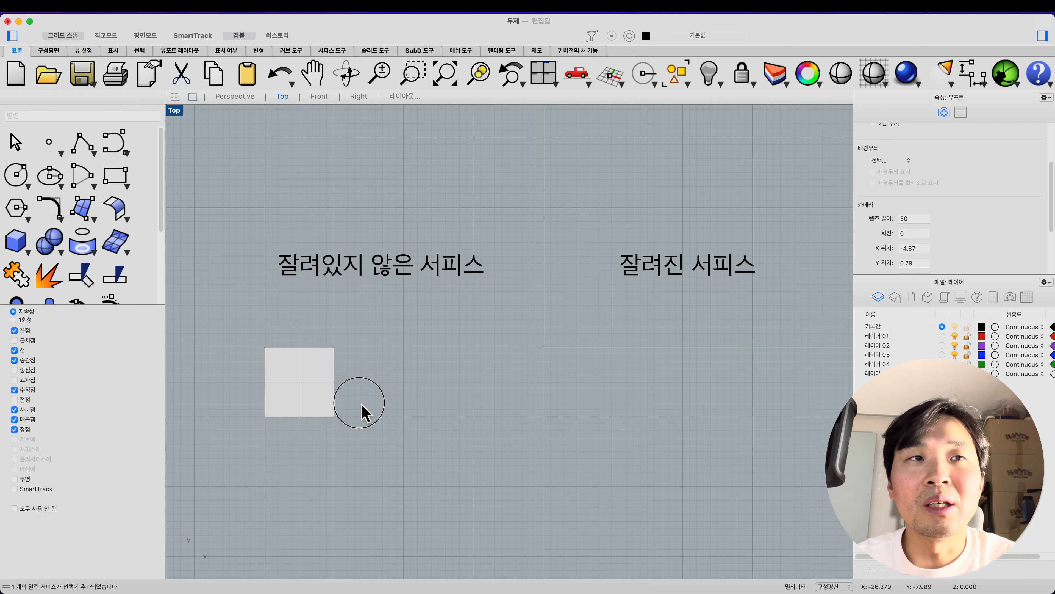
Make two copies of the square surface, one to its left and another directly below that copy.
right_drag(379, 377, 477, 351)
click(434, 355)
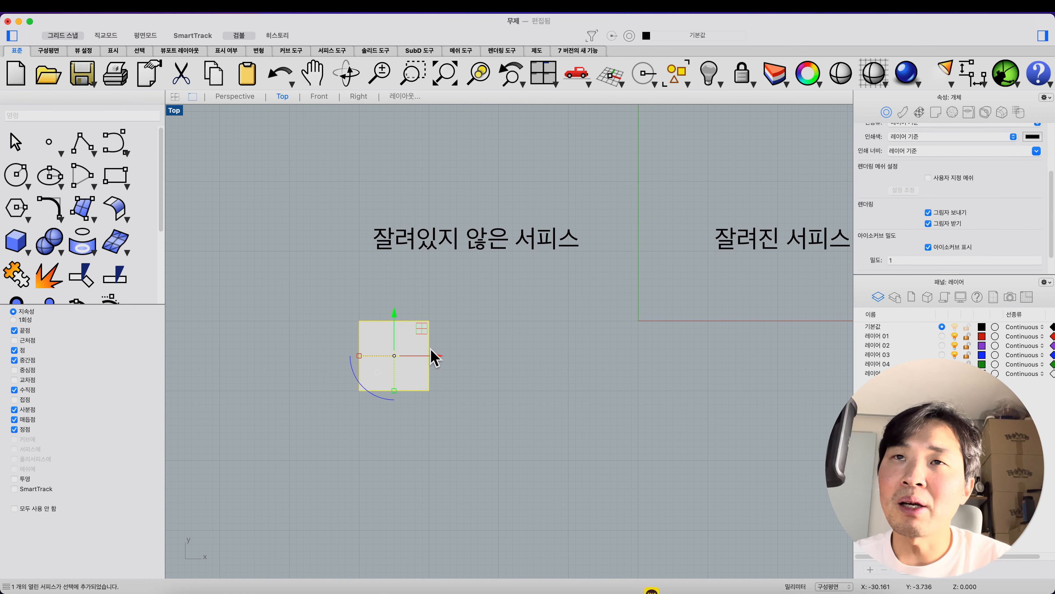
drag(435, 355, 300, 358)
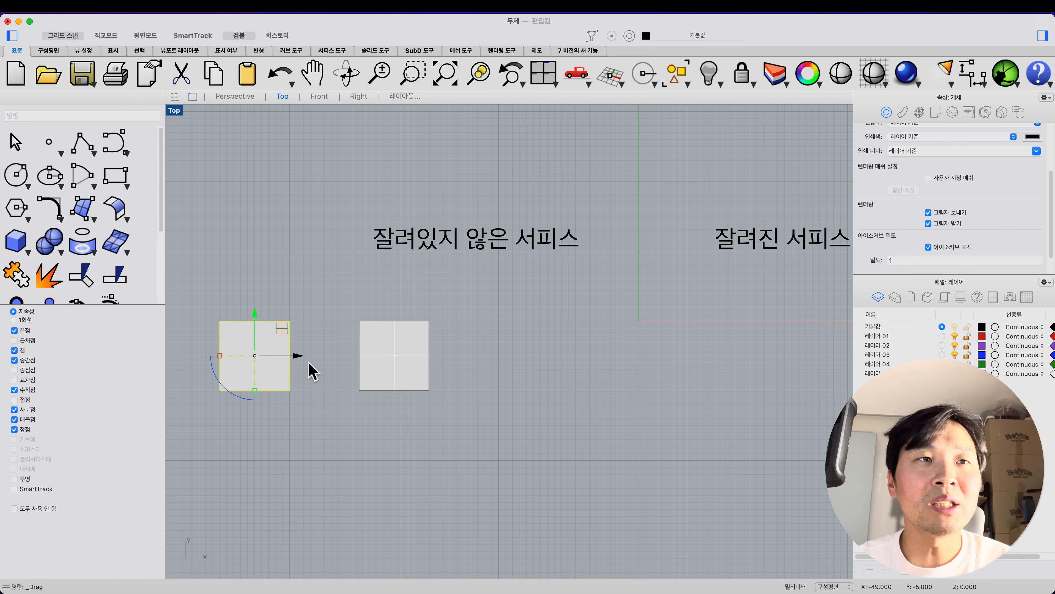
right_drag(306, 366, 453, 342)
drag(407, 296, 410, 438)
click(427, 391)
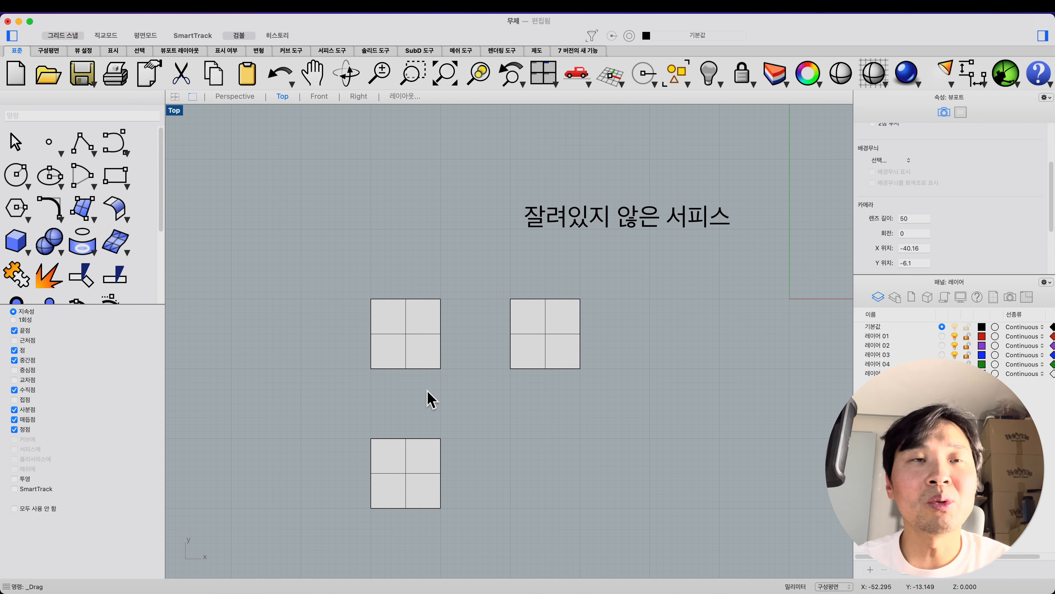
Show the upper-left square's control points and collapse its lower-right corner onto the upper-right corner to form a triangle.
click(416, 340)
scroll(109, 251, down, 5)
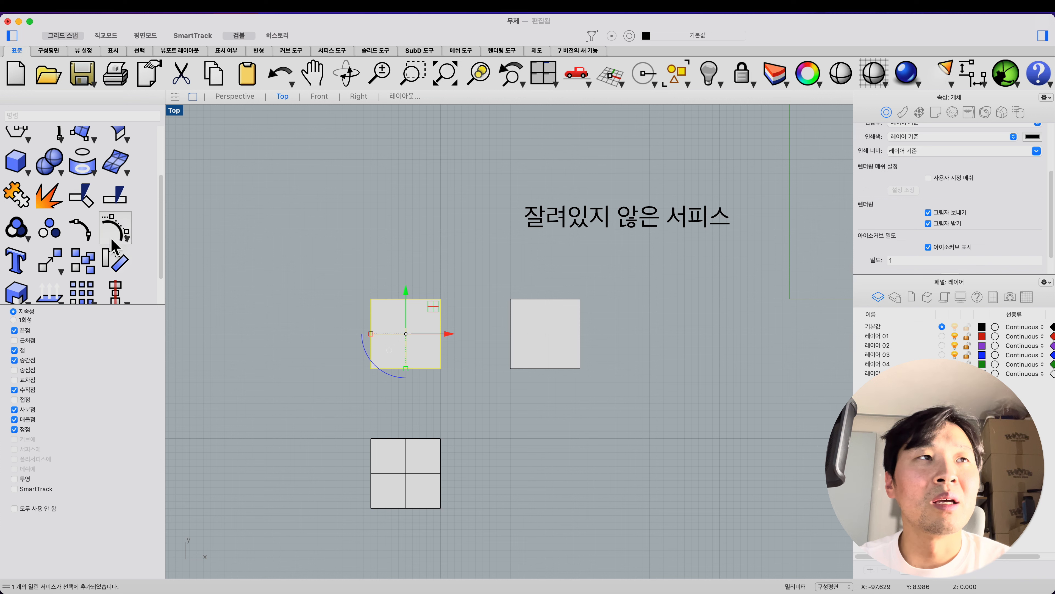
click(116, 256)
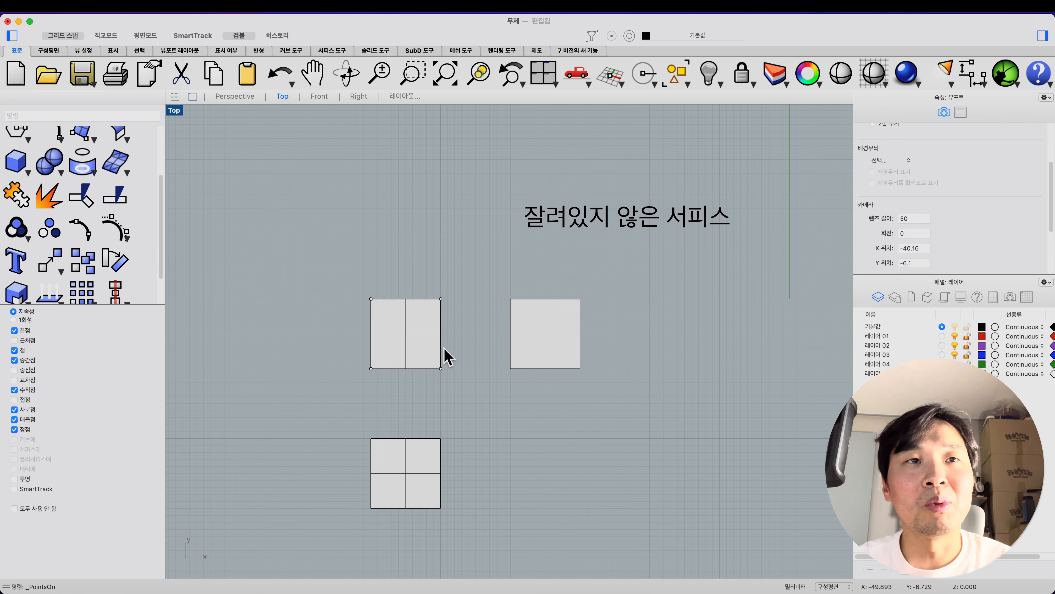
drag(441, 369, 453, 317)
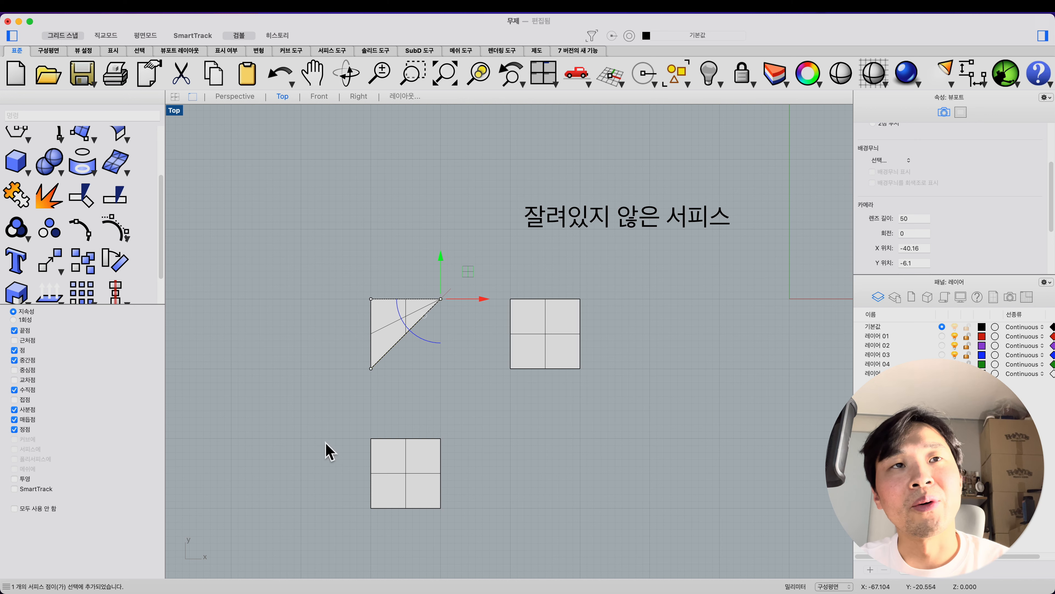
key(Escape)
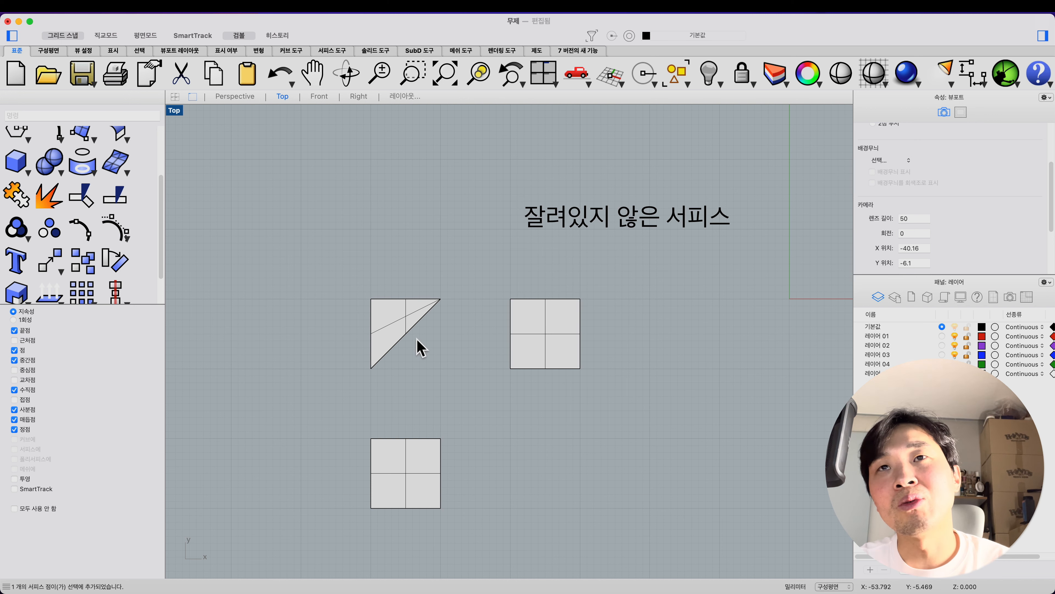
scroll(436, 399, down, 2)
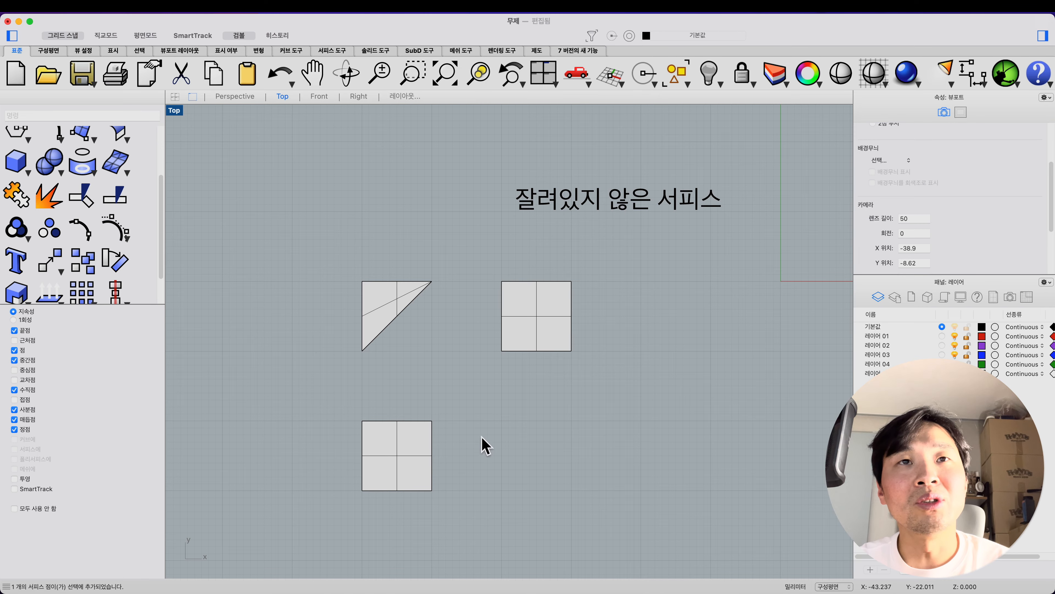
Move the lower square surface beneath the "잘려진 서피스" label, level with the other surfaces.
scroll(484, 444, down, 3)
drag(387, 461, 643, 386)
scroll(651, 388, up, 4)
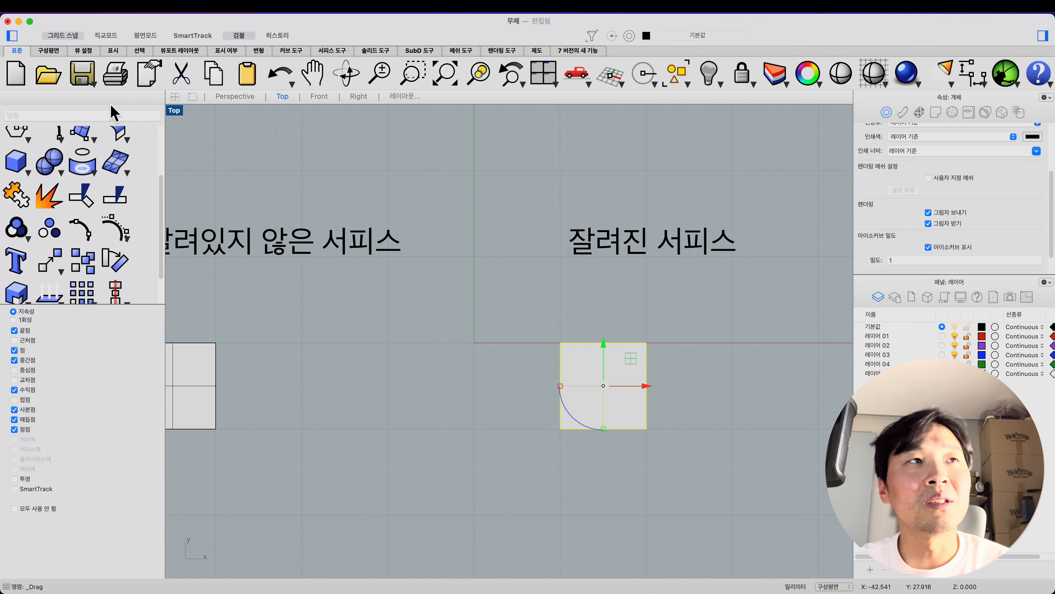
Draw a diagonal polyline from the upper-right to the lower-left corner of the square under "잘려진 서피스".
scroll(133, 170, up, 4)
click(125, 173)
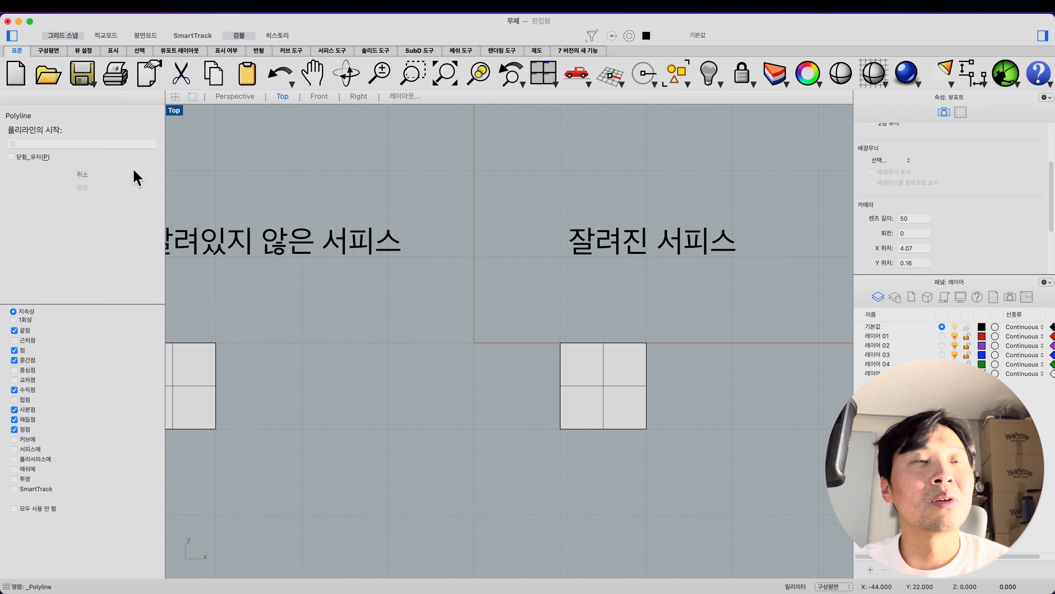
click(648, 345)
click(562, 429)
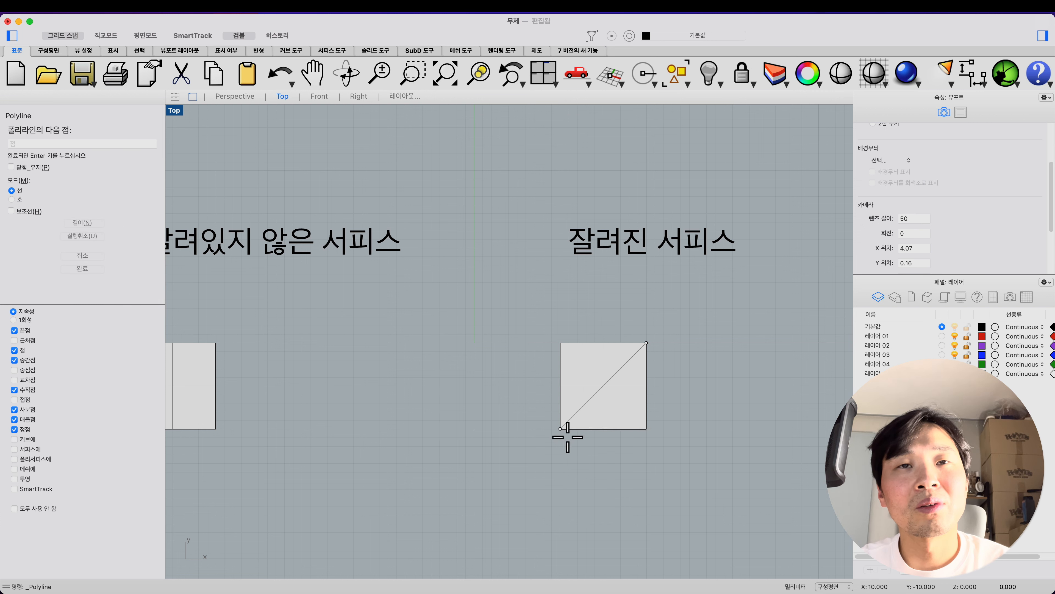
key(Return)
Split that square along its diagonal line and move the lower-right half away from the upper-left half.
click(602, 425)
key(ctrl+shift+s)
click(590, 404)
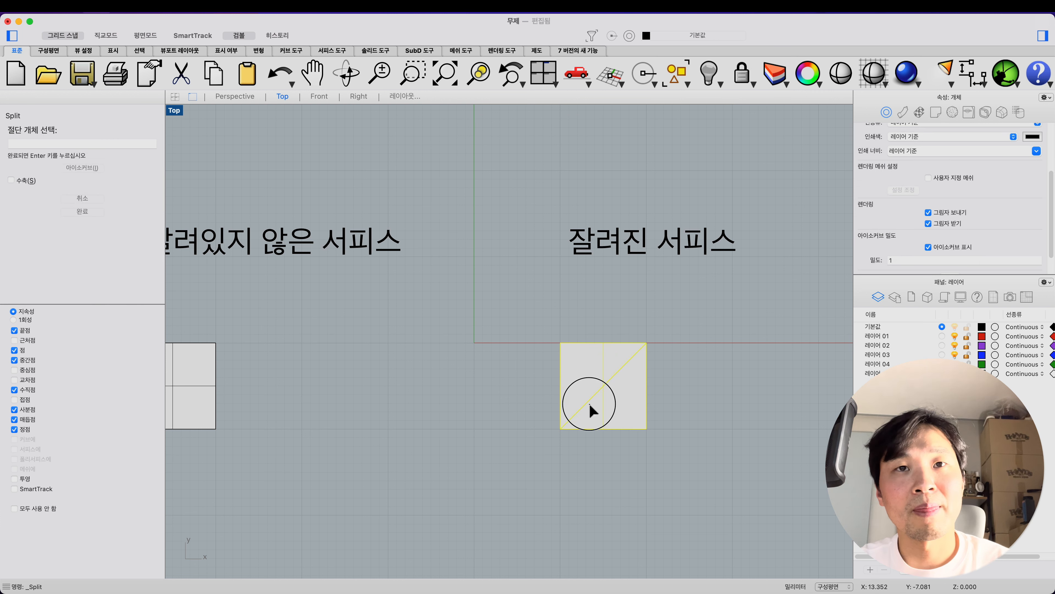
key(Return)
click(606, 452)
drag(611, 416, 627, 447)
right_drag(575, 432, 677, 392)
click(641, 390)
scroll(619, 399, down, 2)
Compare the object types of the collapsed triangle and the upper-left split triangle in their object properties.
click(256, 348)
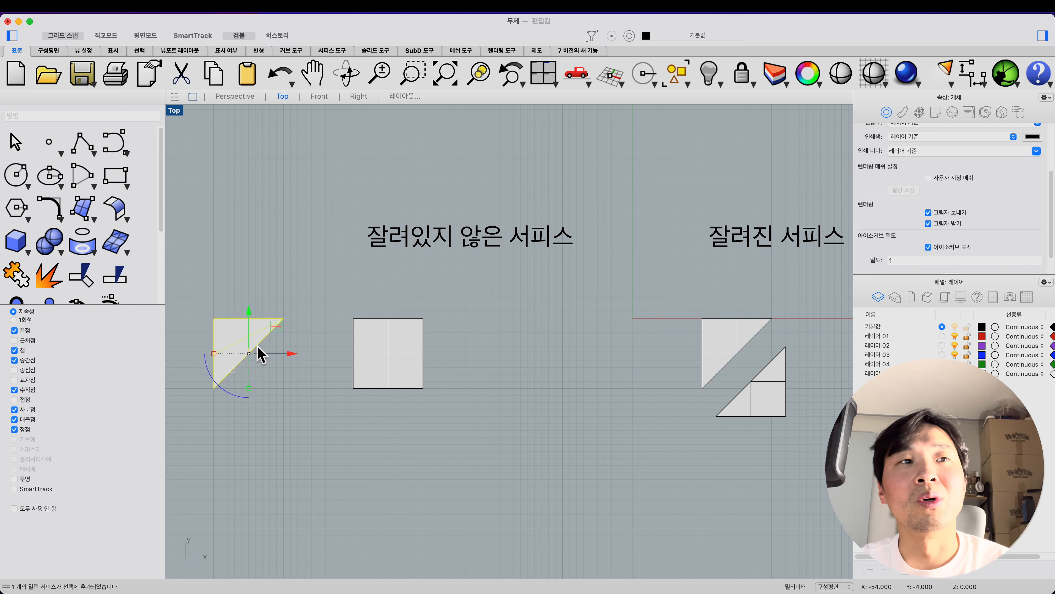
click(256, 349)
click(243, 349)
click(747, 332)
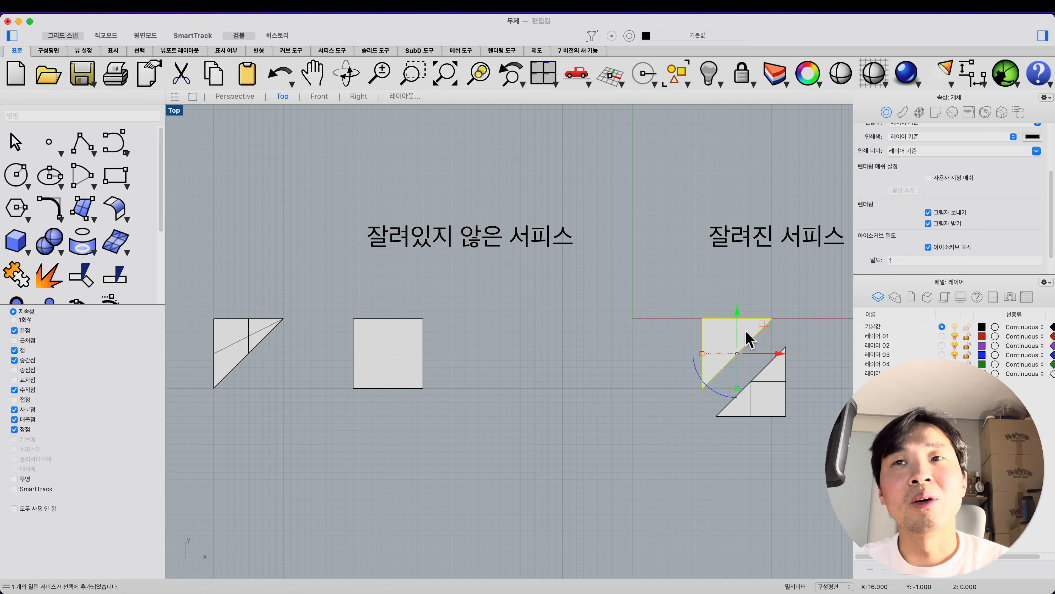
scroll(910, 240, up, 3)
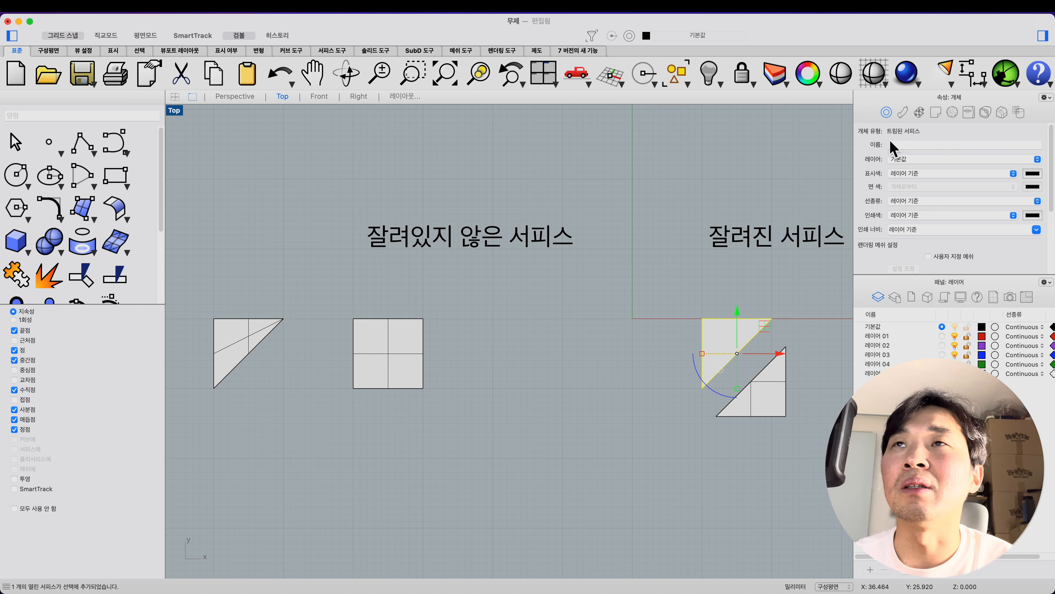
click(234, 362)
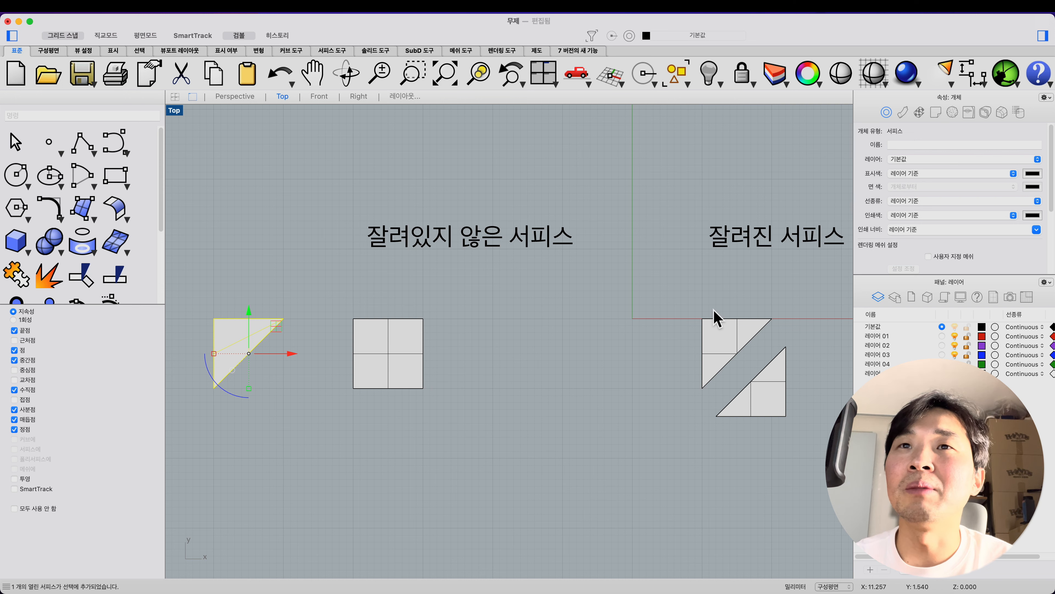
Delete the lower-right half of the split square.
click(777, 413)
key(Delete)
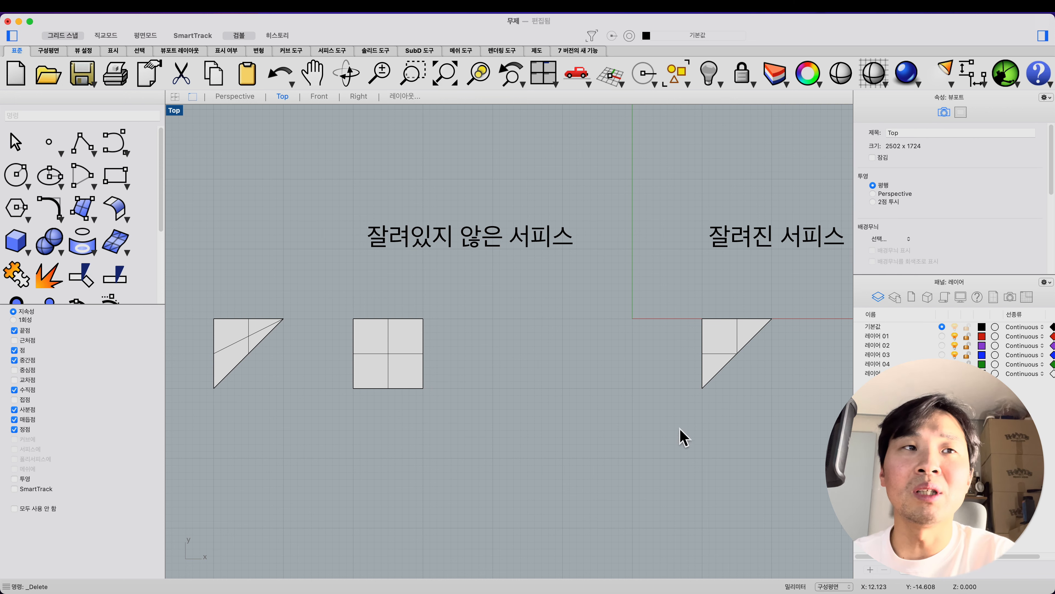
scroll(683, 436, left, 5)
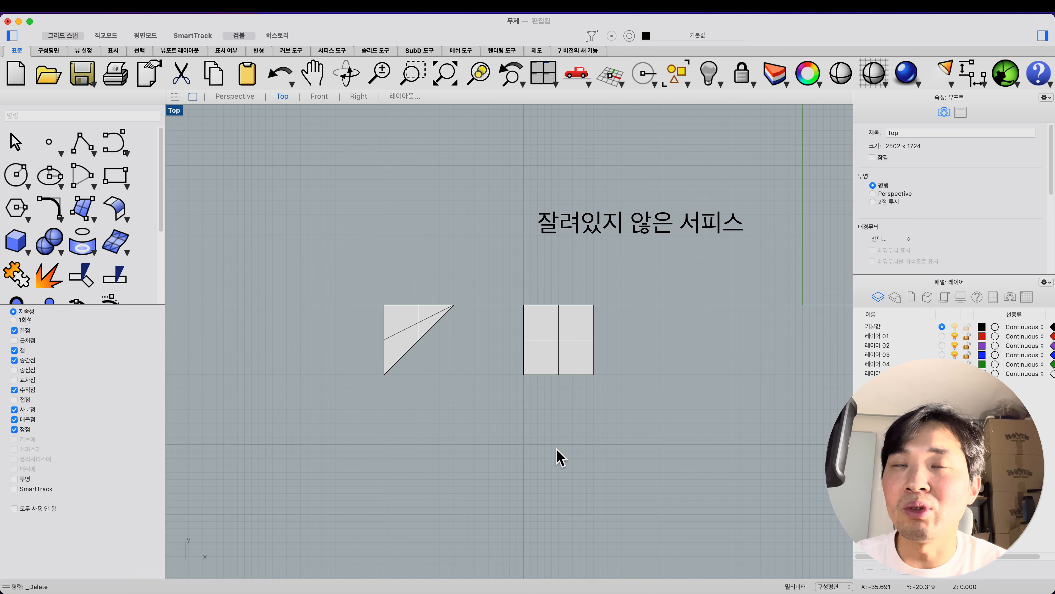
Rebuild the copied triangle surface with 4 points and degree 3 in both U and V.
right_drag(467, 447, 525, 464)
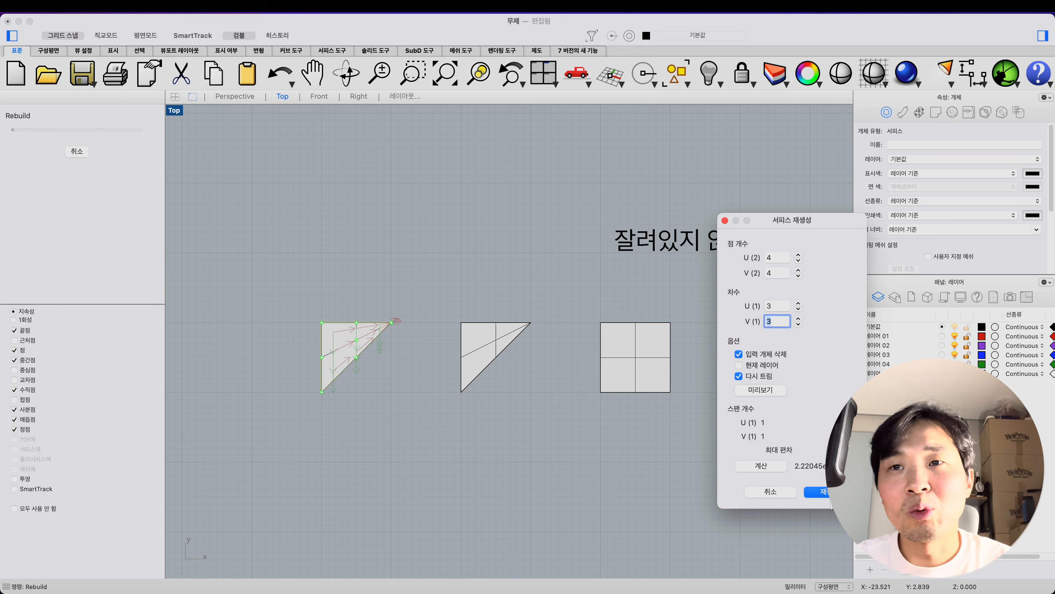
key(Return)
scroll(348, 440, up, 5)
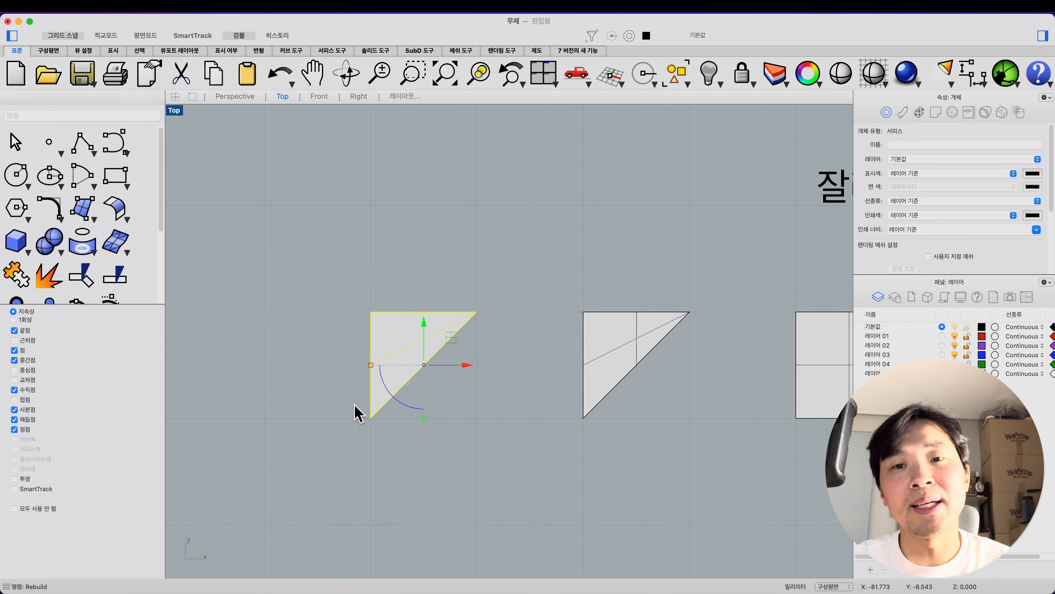
scroll(109, 271, down, 1)
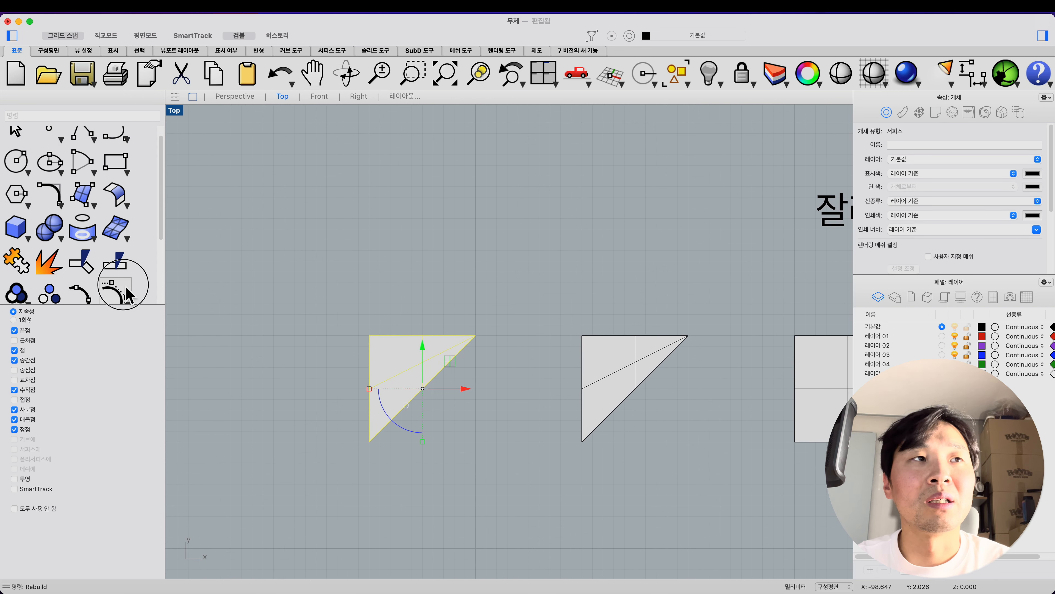
Turn on the rebuilt triangle's control points and gather its left-edge points into one point to form a leaf shape.
click(128, 295)
drag(371, 345, 369, 370)
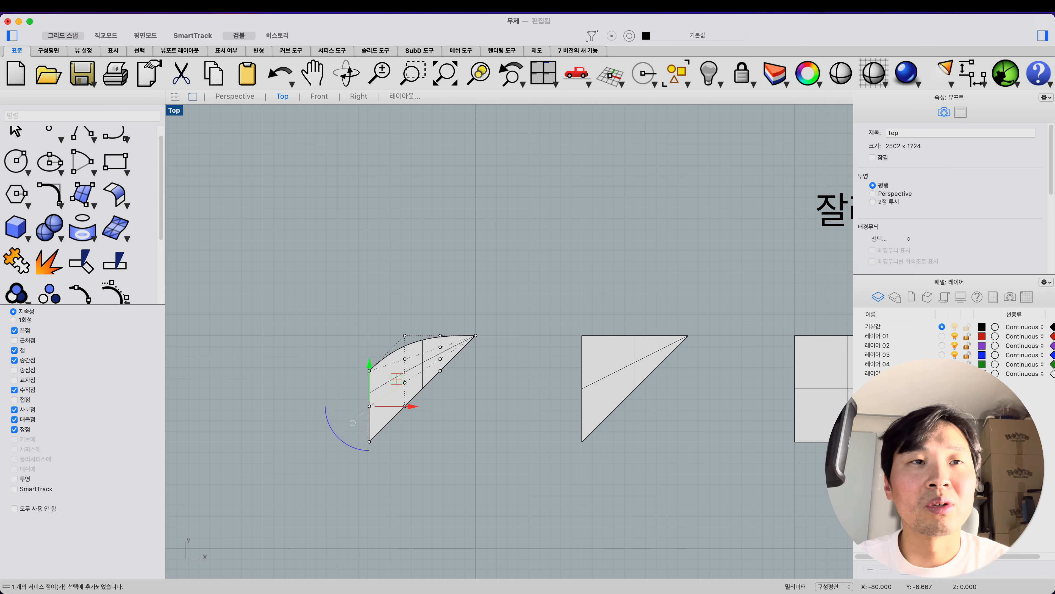
drag(370, 406, 369, 370)
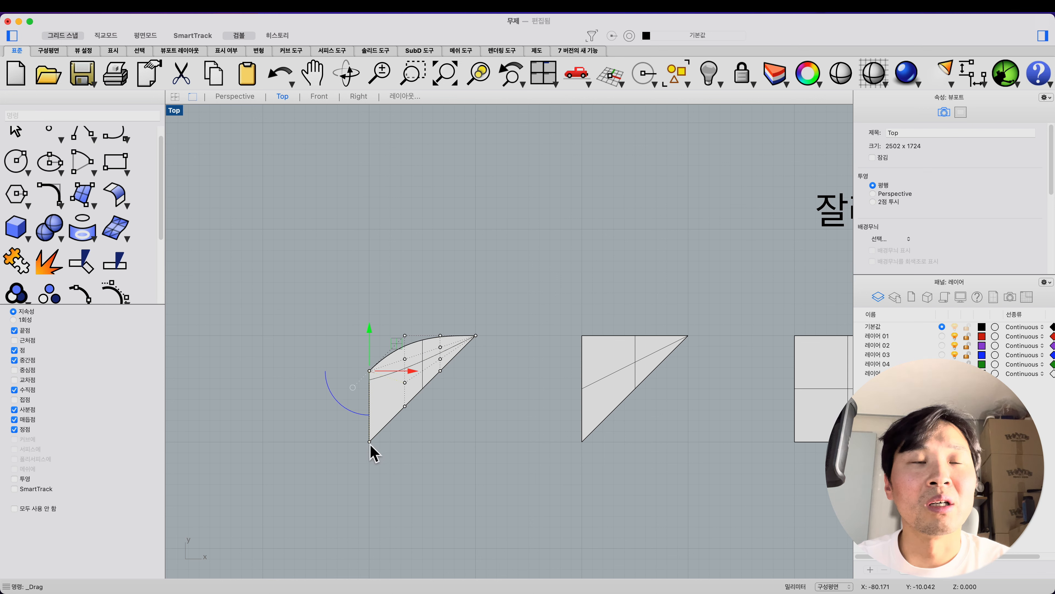
drag(369, 441, 370, 370)
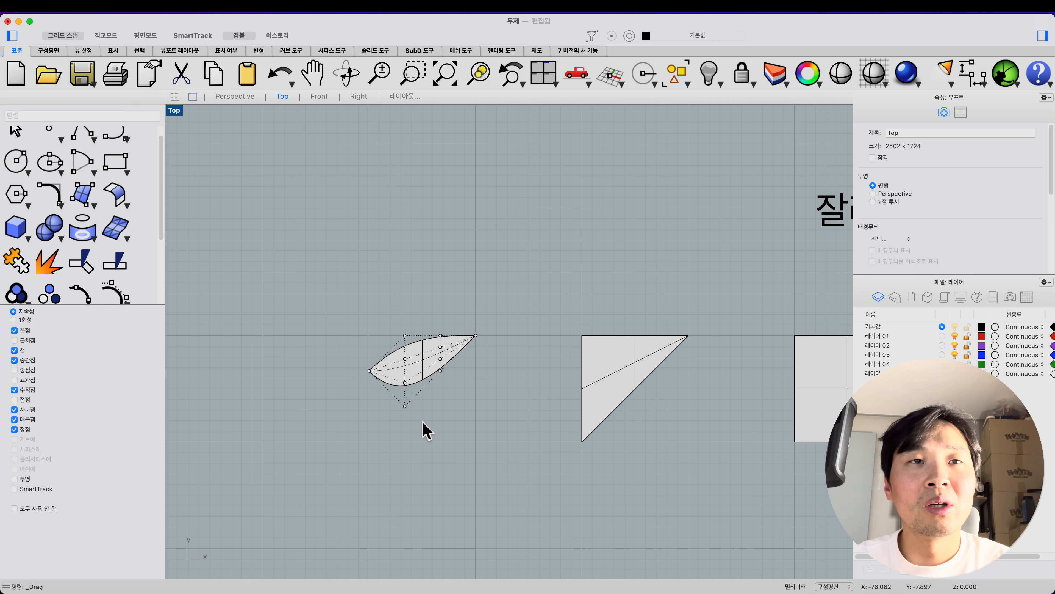
key(Escape)
Check the object type of the leaf-shaped surface in its object properties.
click(397, 380)
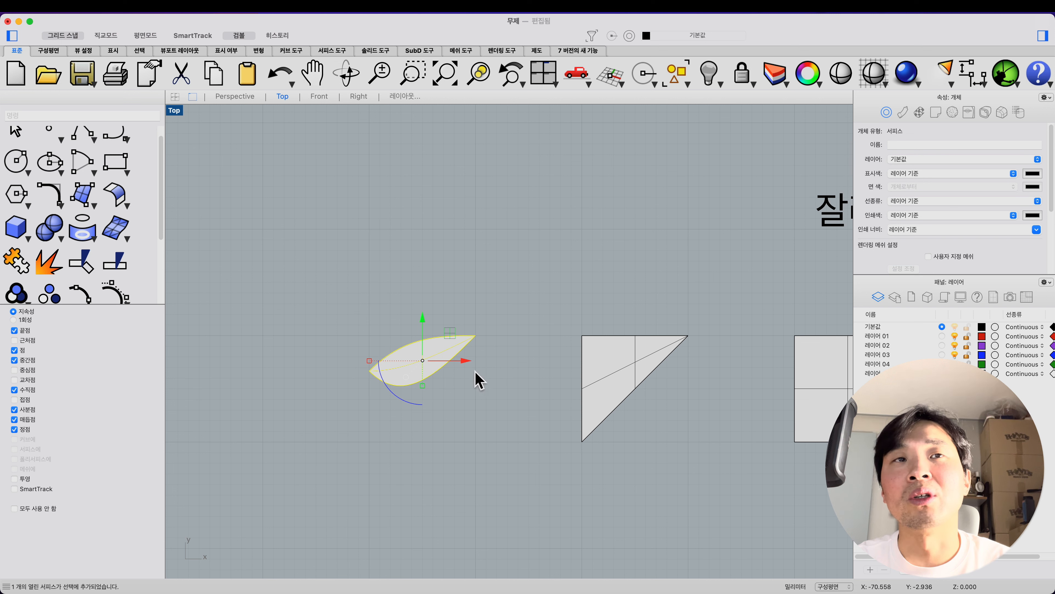
scroll(507, 399, down, 4)
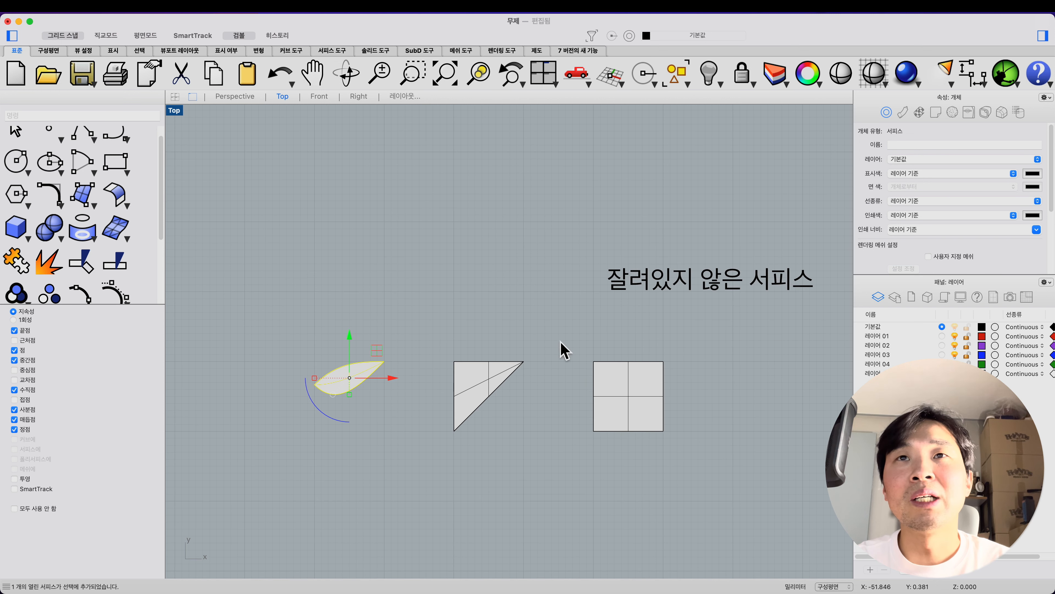
click(742, 307)
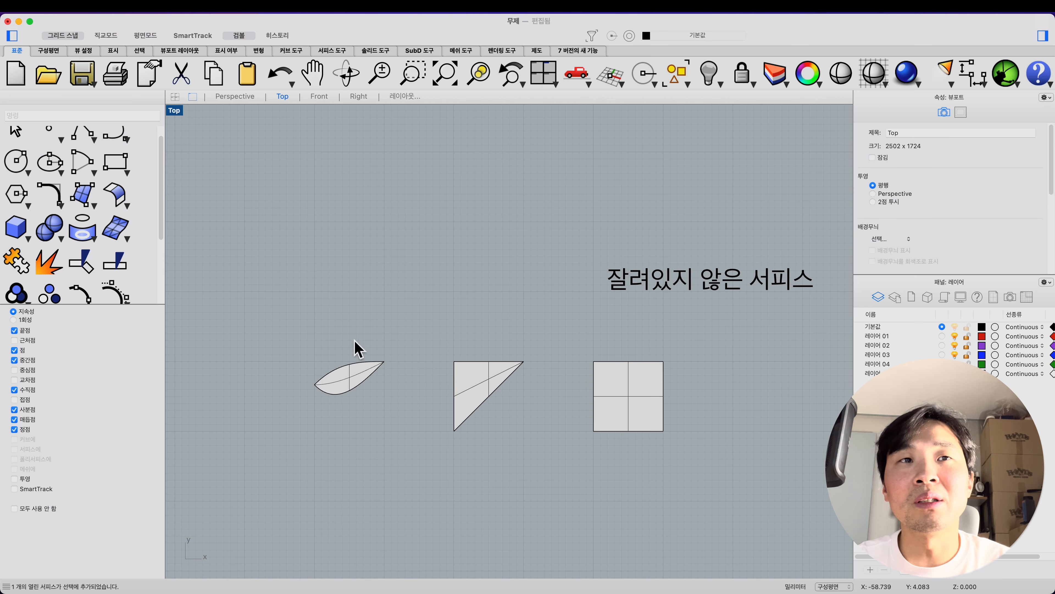
Move the leaf, triangle and square surfaces together to the right beneath the "잘려있지 않은 서피스" label.
drag(220, 343, 691, 462)
right_drag(629, 422, 519, 411)
drag(505, 399, 644, 399)
click(624, 455)
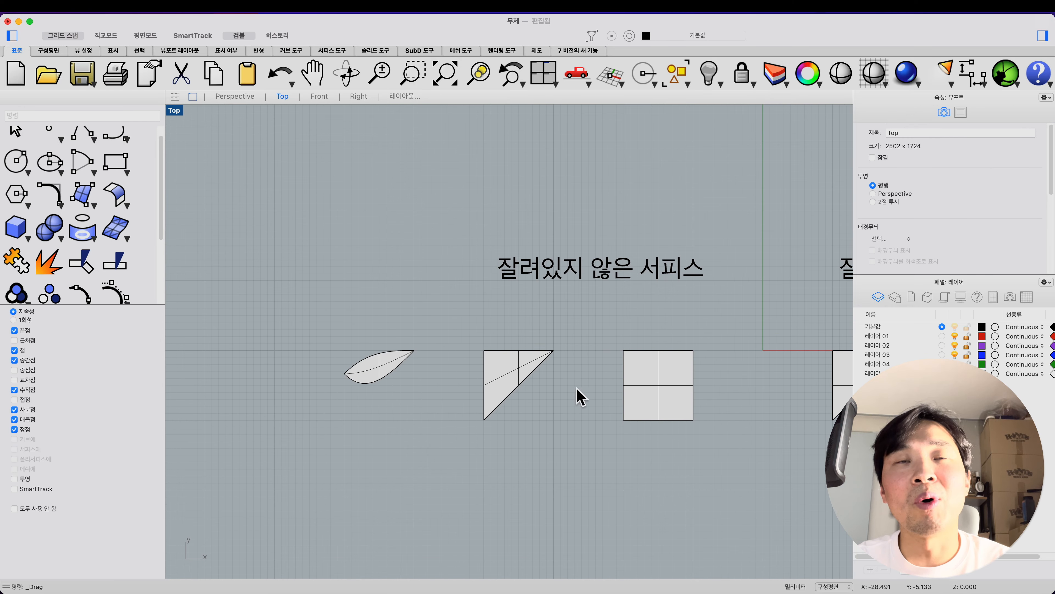
right_drag(671, 369, 660, 339)
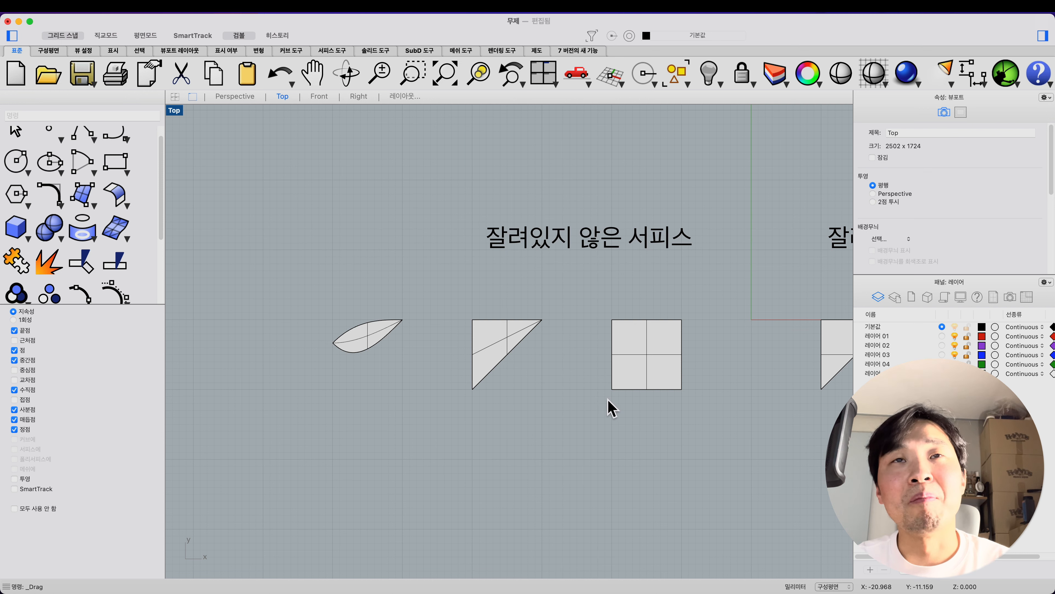
Copy the untrimmed square surface straight down to an empty spot below the original.
right_drag(607, 399, 621, 313)
scroll(584, 374, down, 2)
click(619, 344)
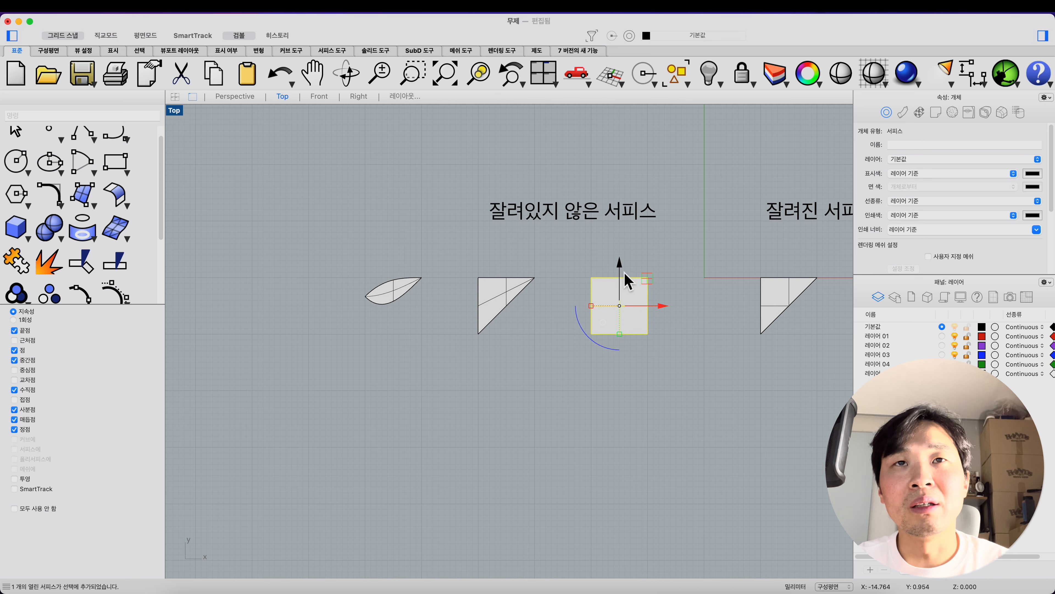
drag(625, 271, 628, 381)
Rebuild the copied square with 4 U and 2 V points, degree 3 in U and degree 1 in V.
text(rebuild)
key(Return)
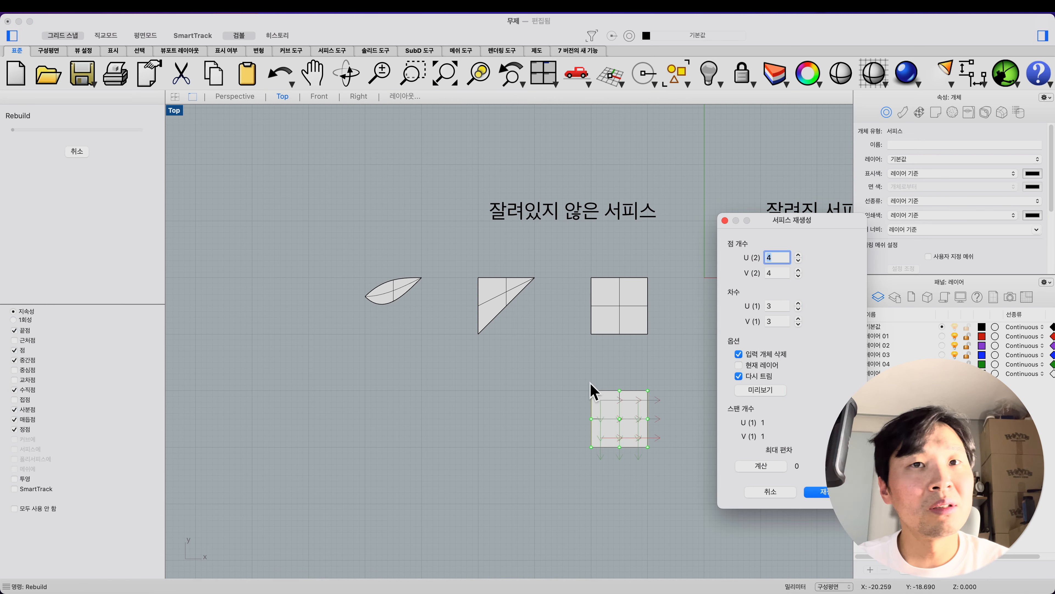
key(Tab)
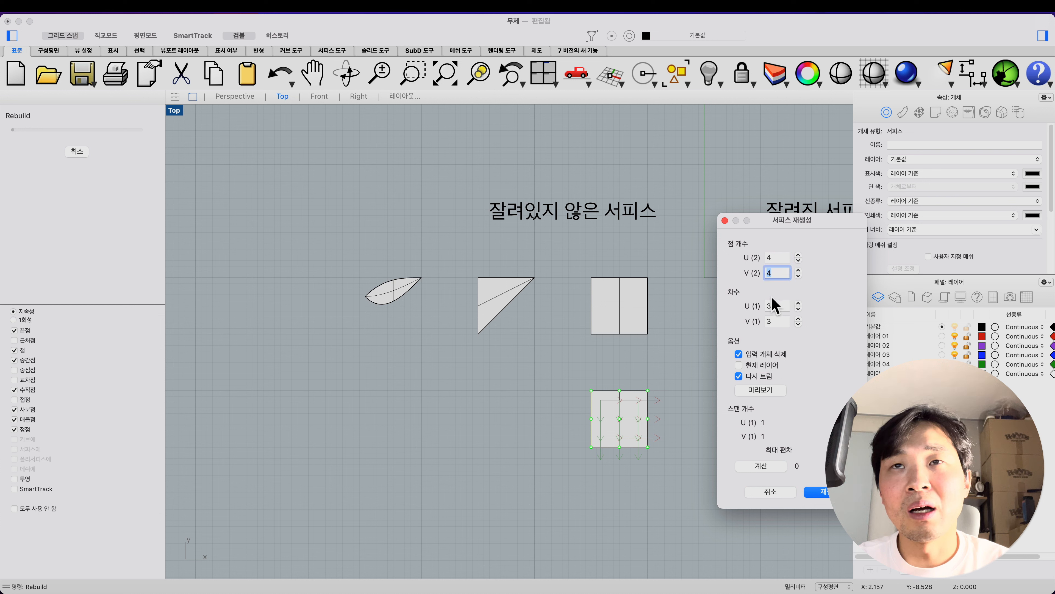
text(2)
key(Tab)
key(Tab)
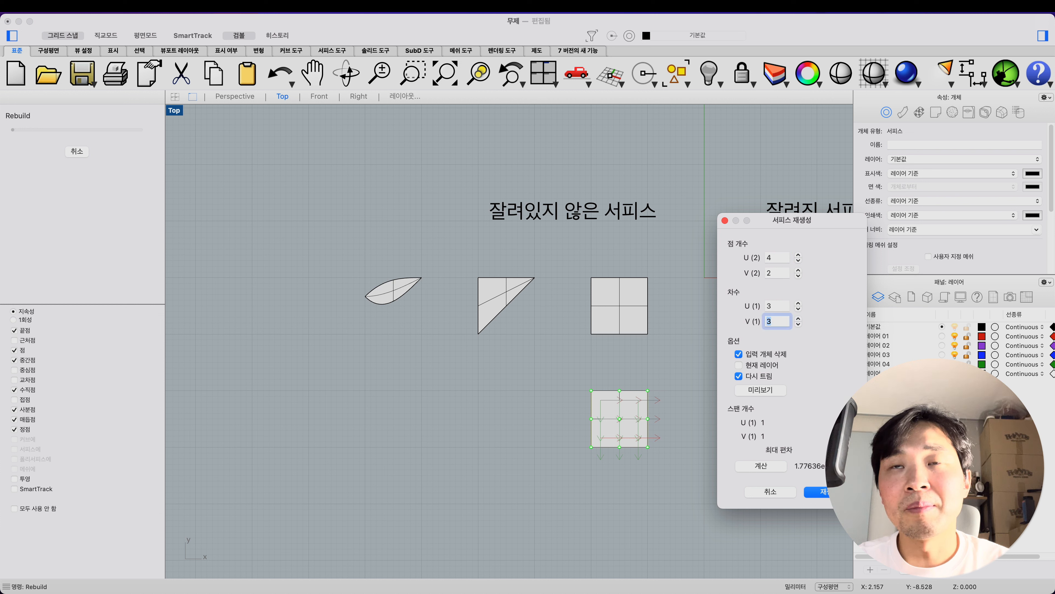
text(1)
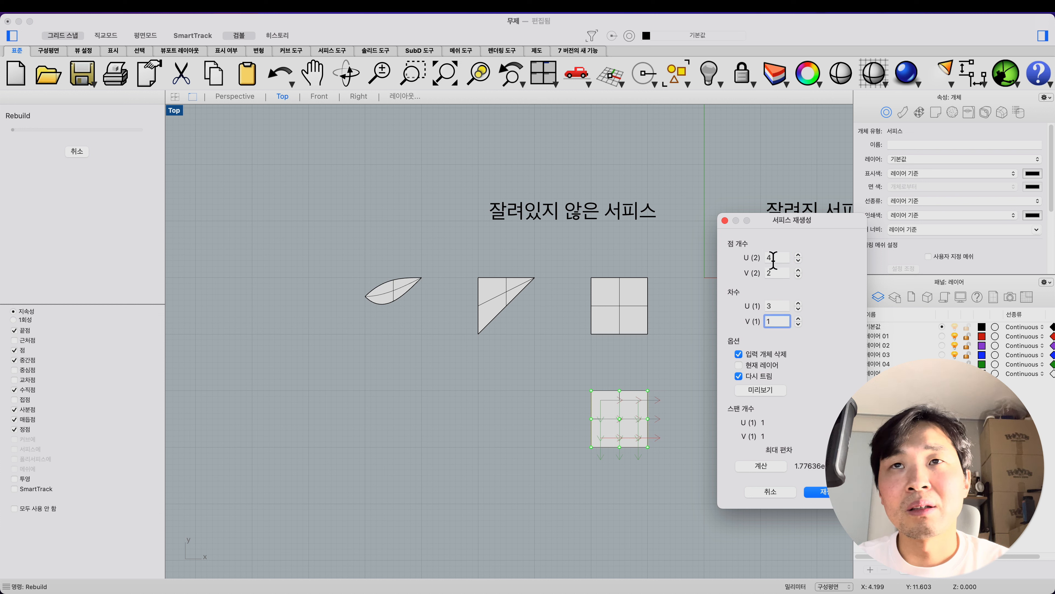
click(765, 257)
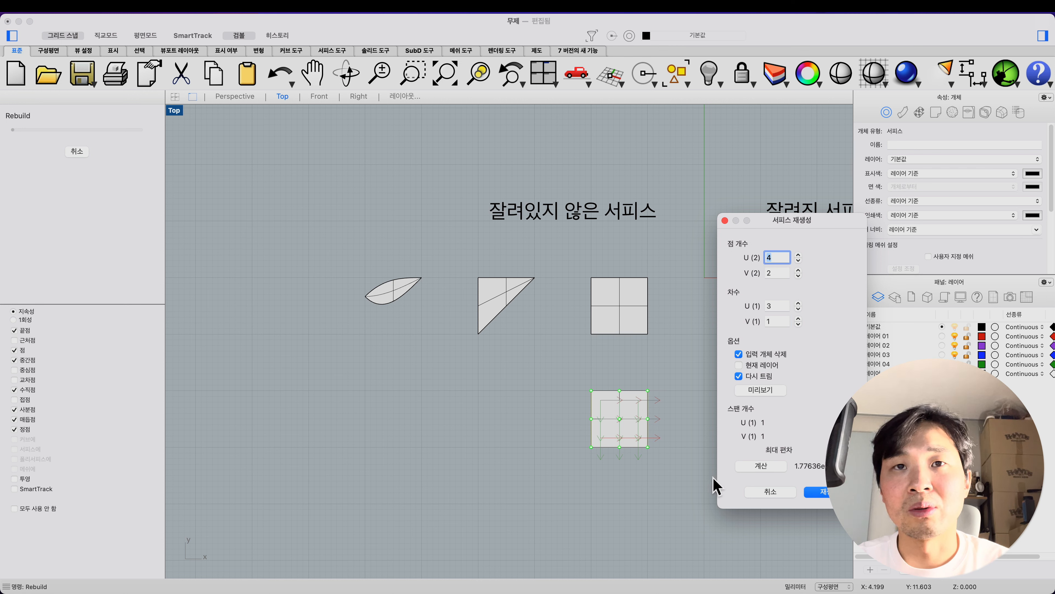
click(811, 492)
click(690, 485)
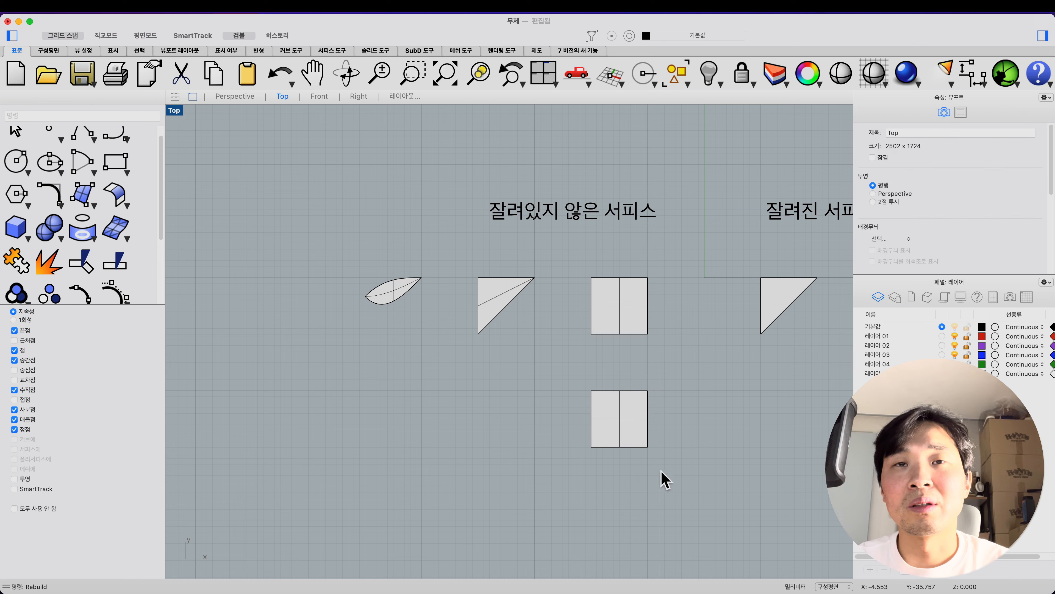
Bend the rebuilt square into a closed tube in perspective by moving its control points until two opposite edges meet.
click(603, 436)
click(118, 292)
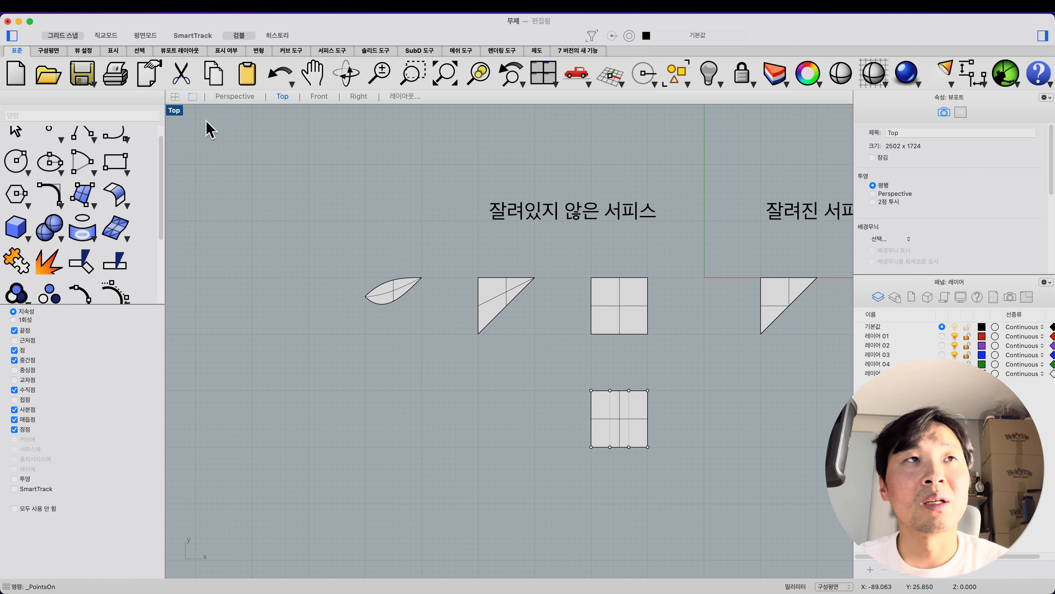
click(246, 100)
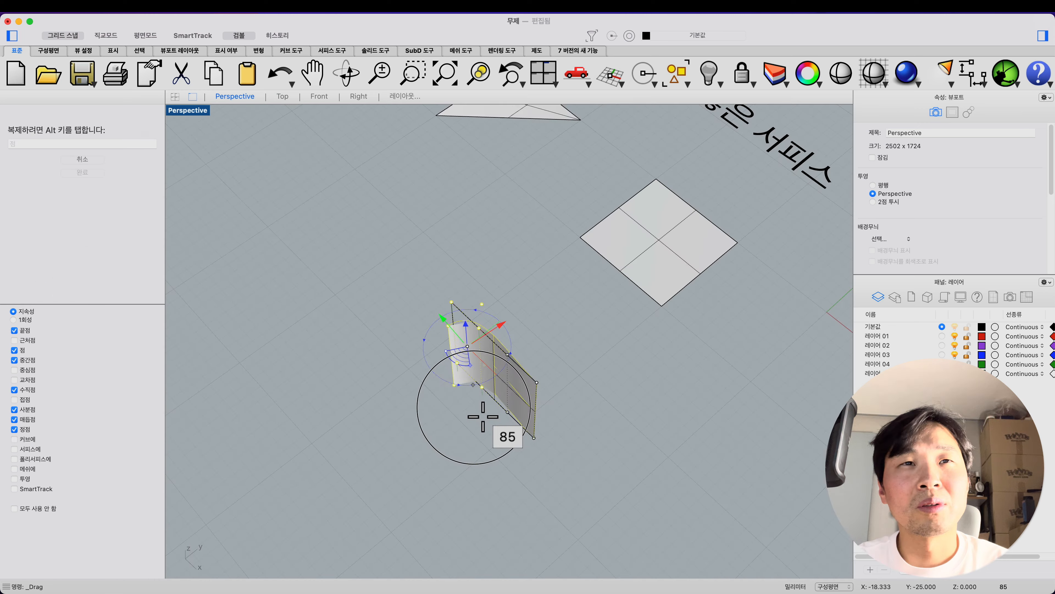
drag(483, 416, 494, 415)
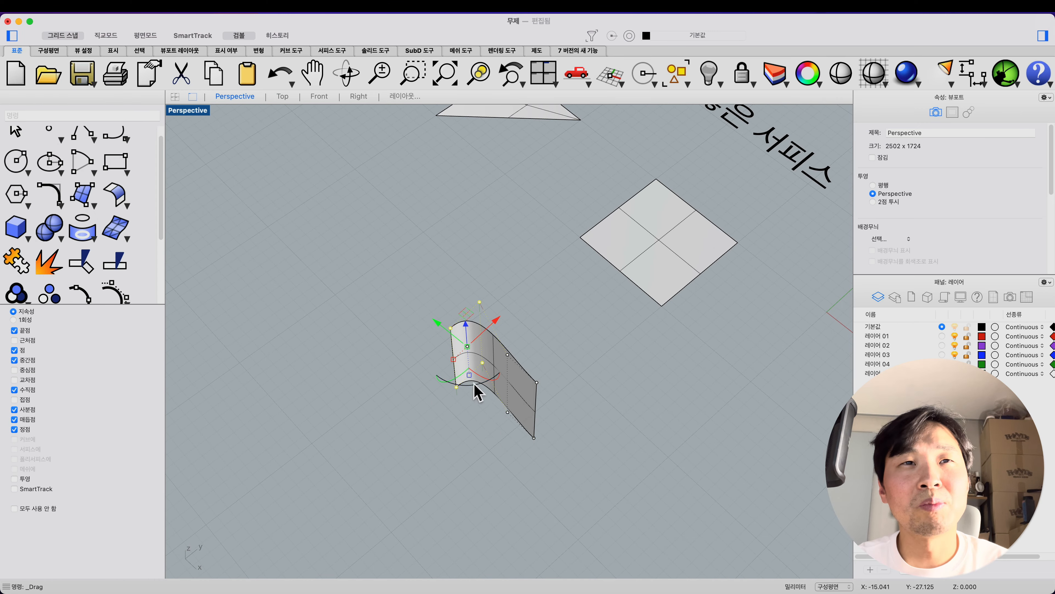
drag(468, 323, 537, 383)
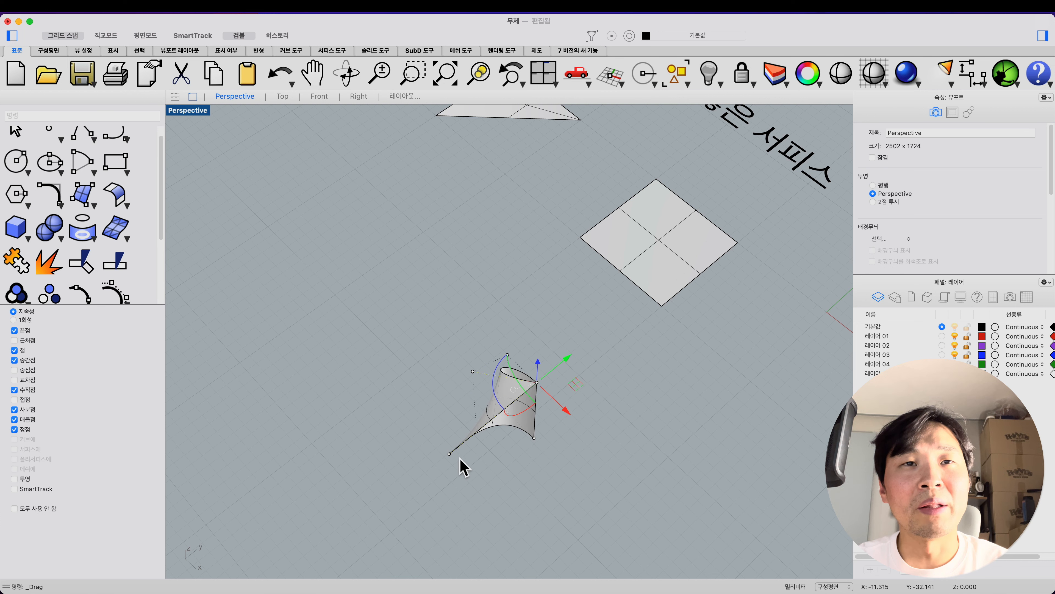
drag(452, 454, 535, 443)
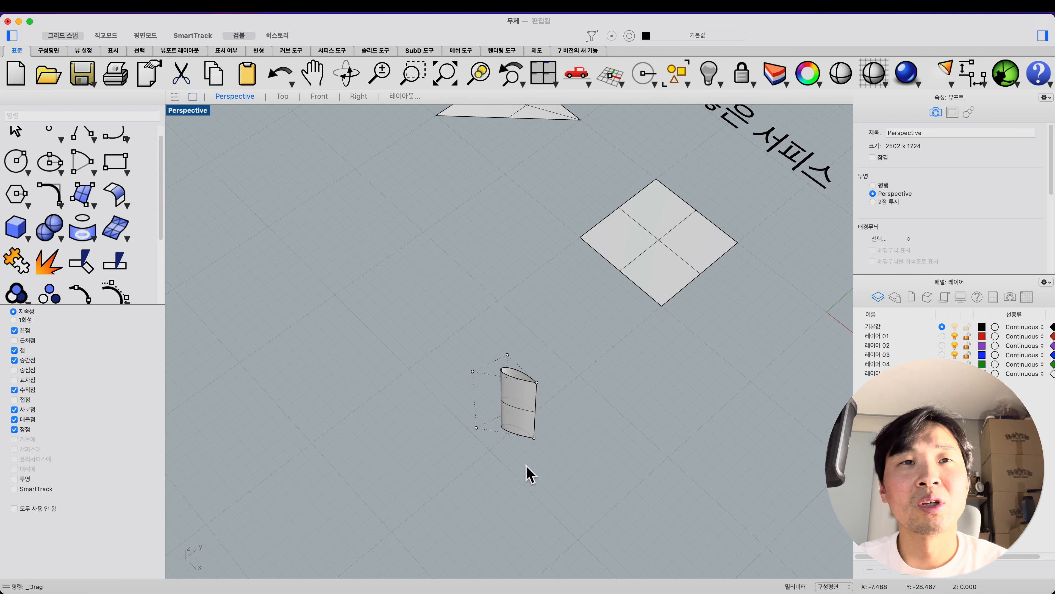
click(517, 411)
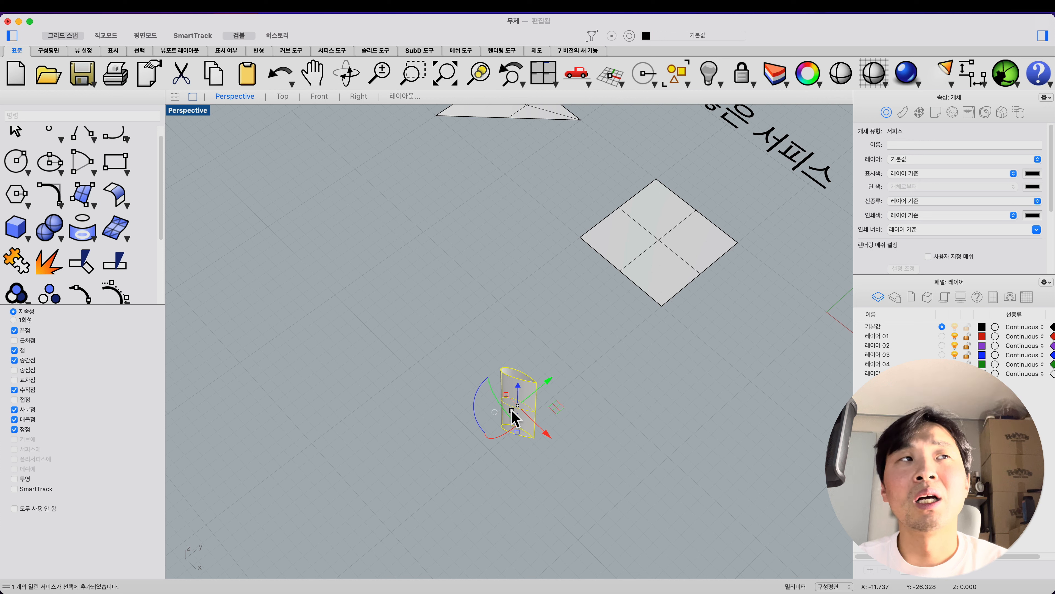
click(448, 441)
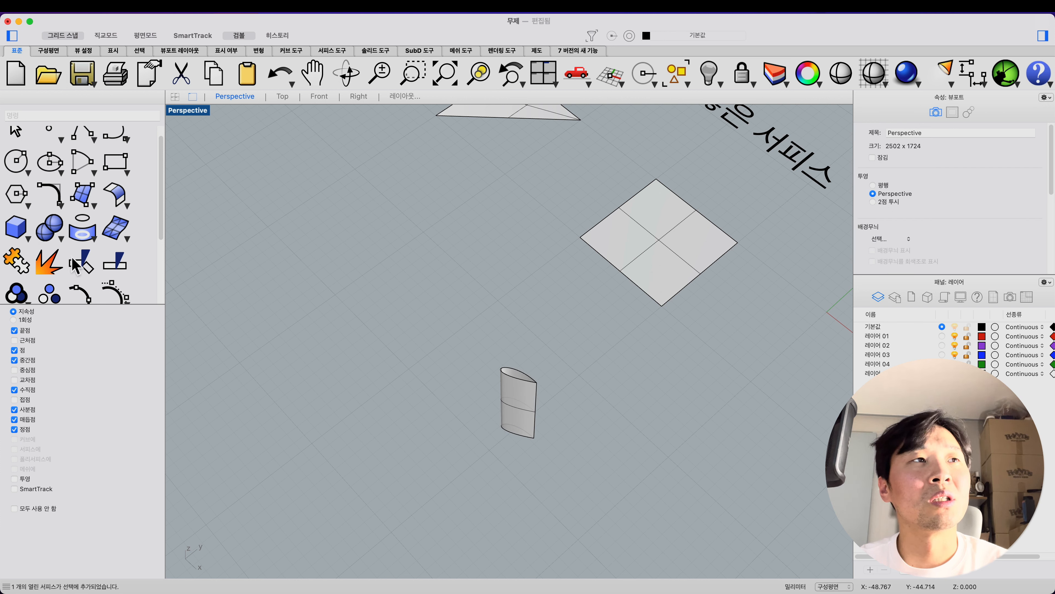
Create a vertical solid cylinder beside the closed tube surface.
click(34, 238)
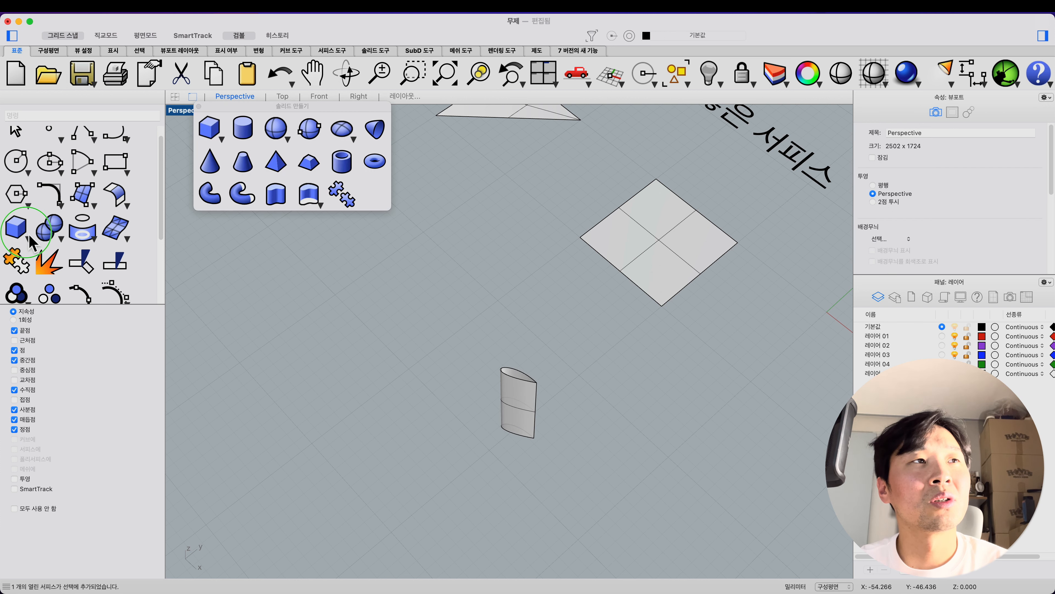
click(243, 128)
click(416, 464)
click(440, 482)
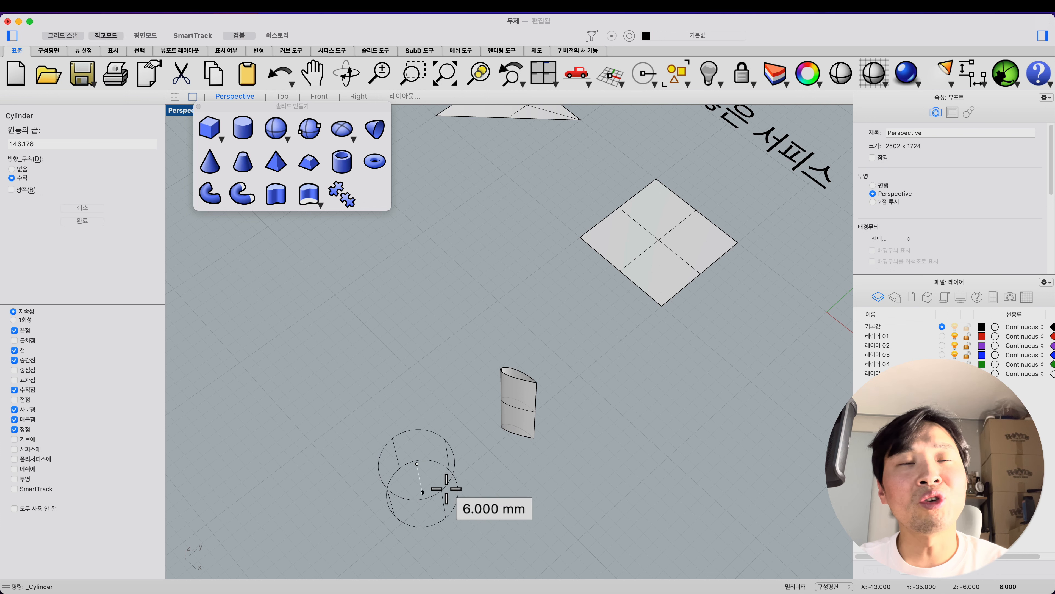
click(448, 405)
scroll(459, 471, down, 3)
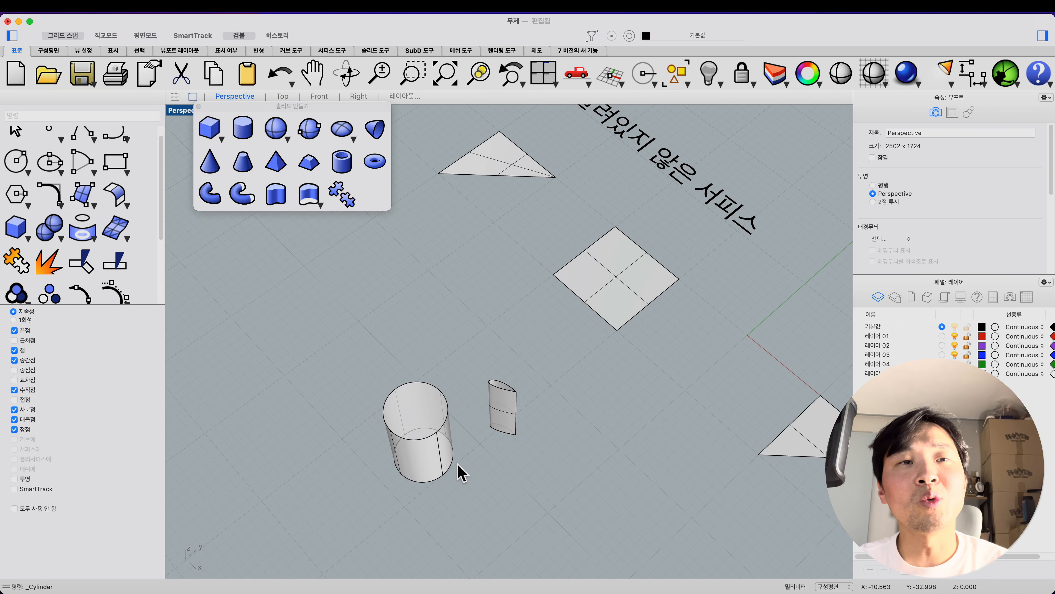
Explode the cylinder and delete its top and bottom caps, keeping only the side surface.
click(476, 449)
click(59, 261)
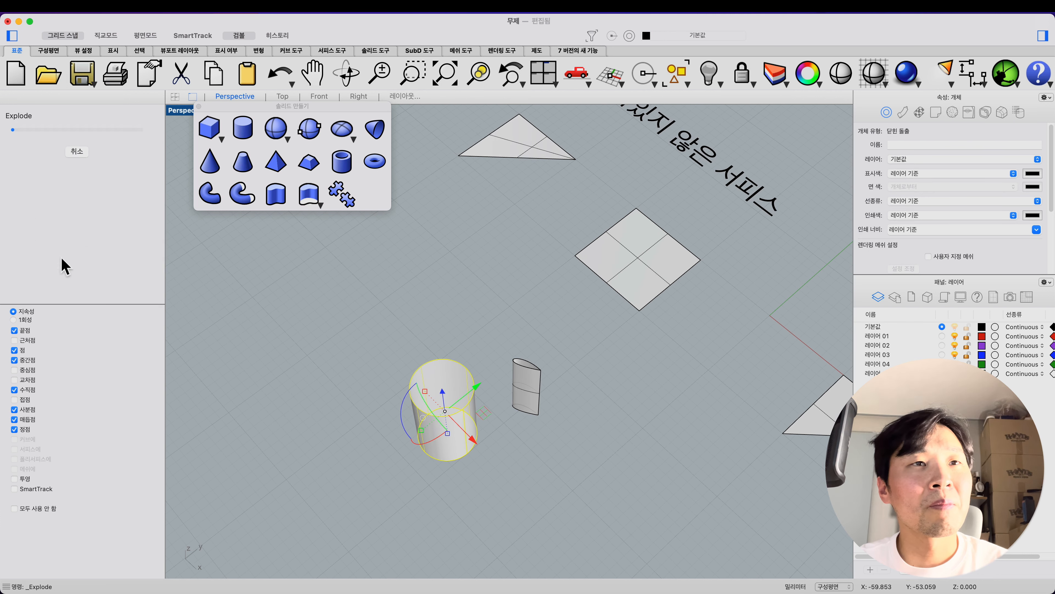
click(432, 393)
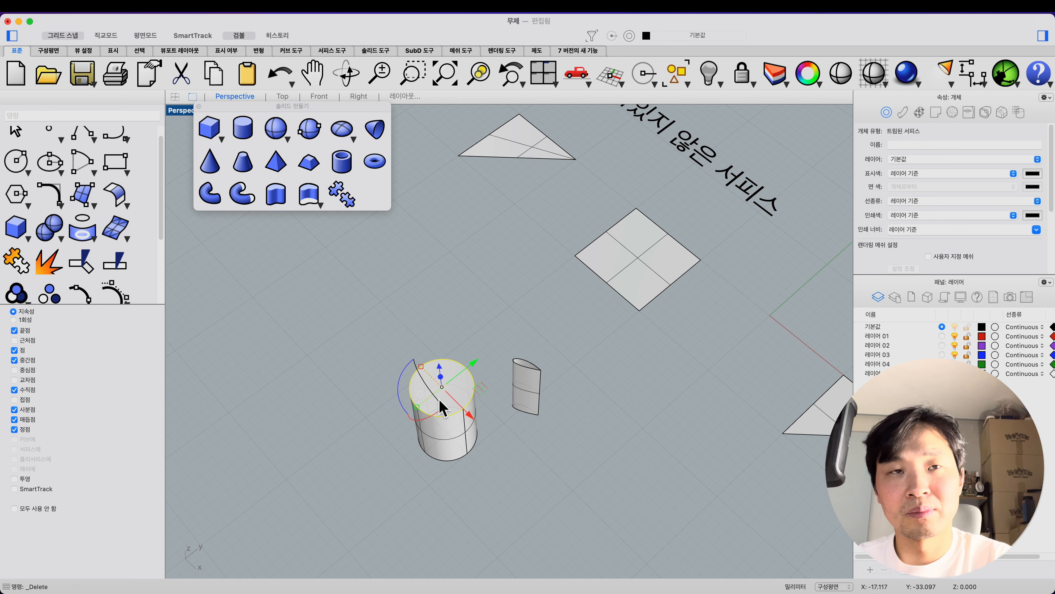
key(Delete)
click(448, 415)
key(Delete)
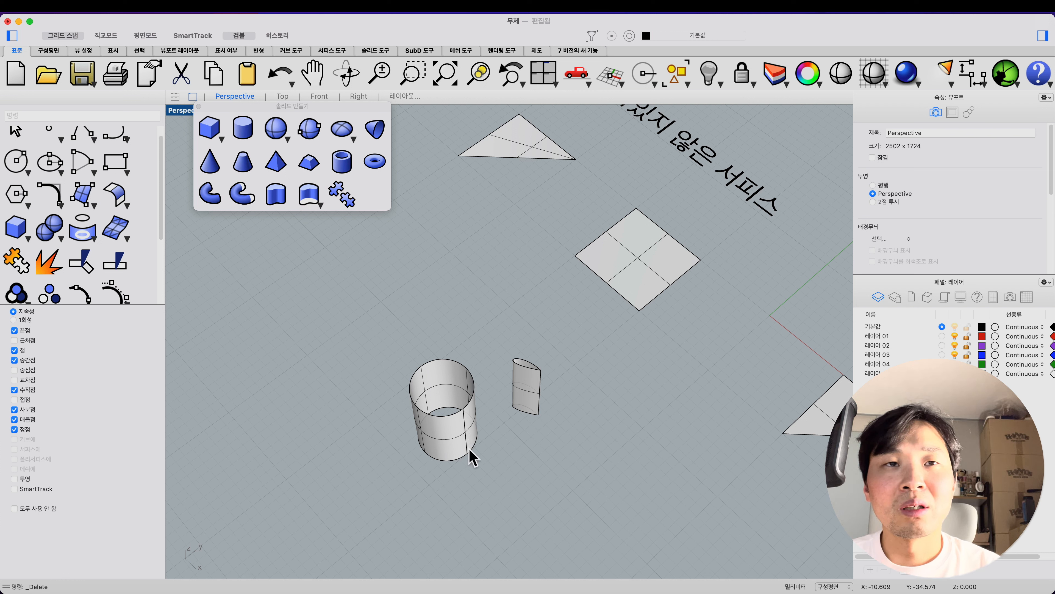
Compare the closed tube surface with the open cylinder's side surface by selecting each.
click(523, 401)
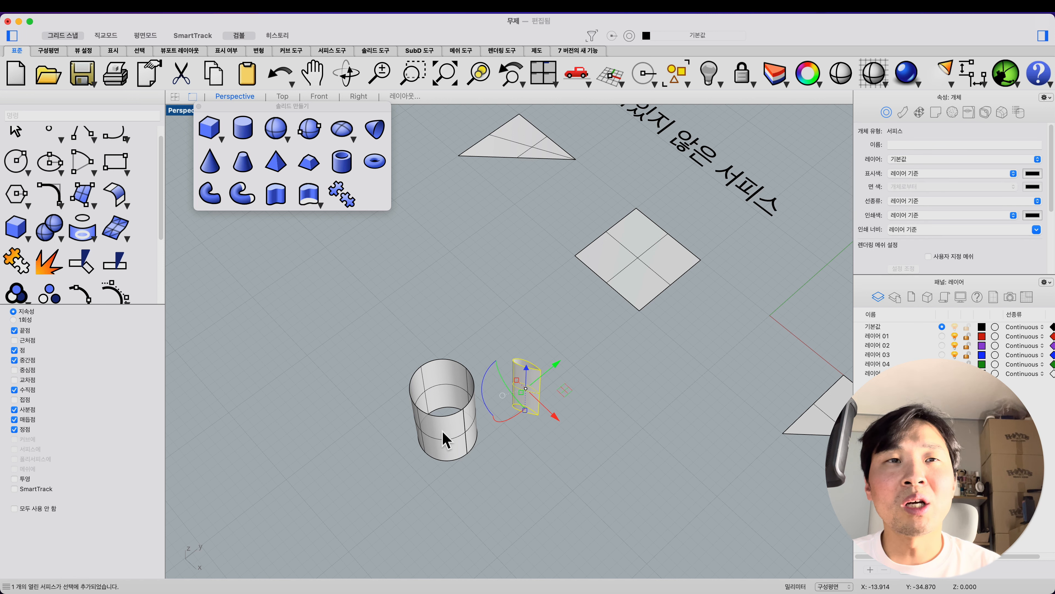
click(441, 431)
scroll(521, 403, up, 5)
Rebuild the closed tube surface with 6 U and 2 V points, degree 3 in U and degree 1 in V.
click(523, 400)
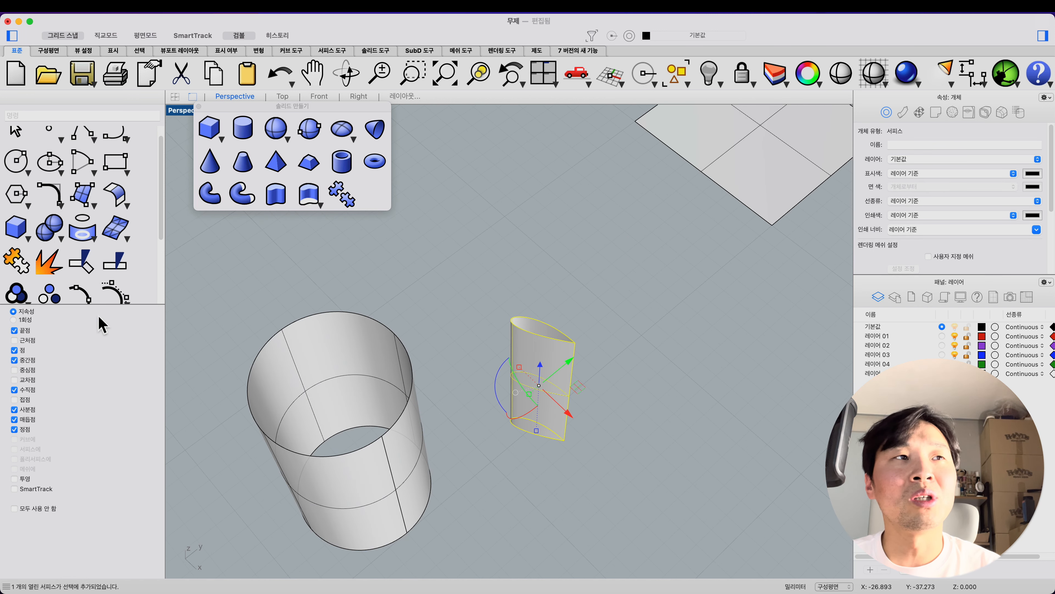
text(Rebuild)
key(Return)
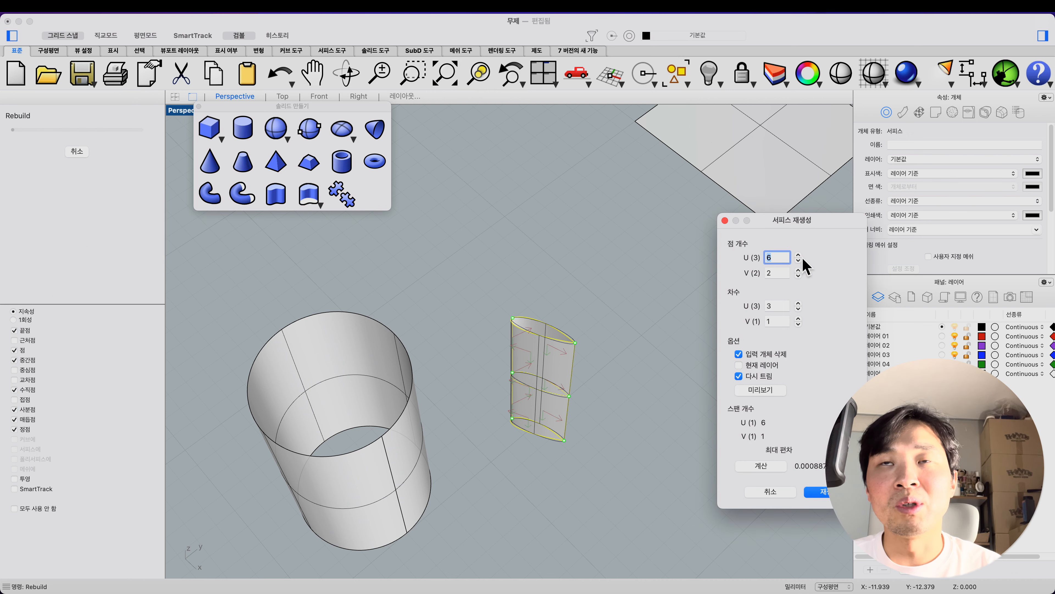
click(819, 492)
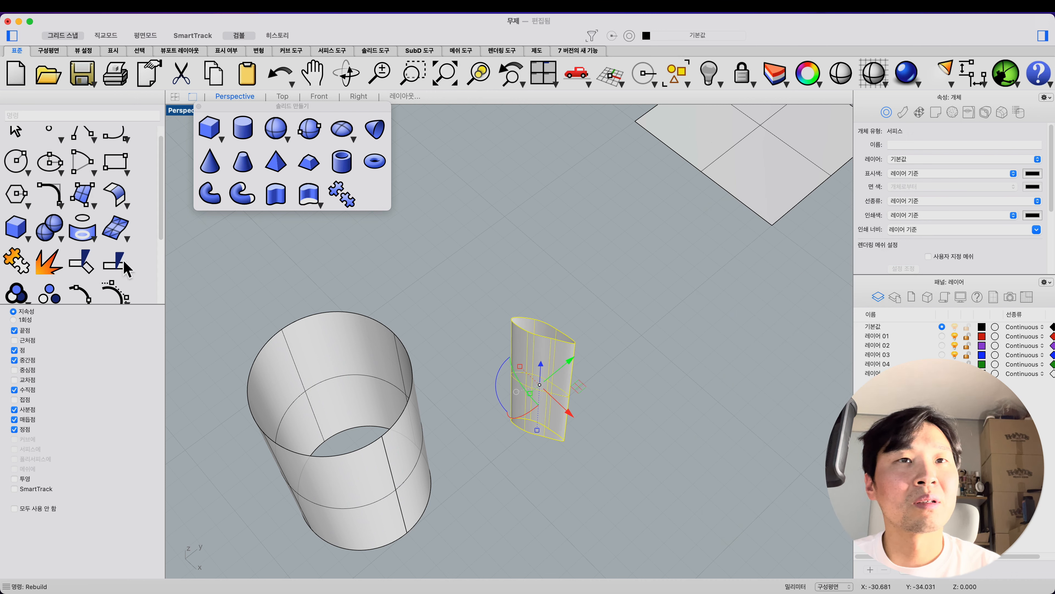
Show the rebuilt tube surface's control points and pull two opposing side points outward to widen its cross-section.
scroll(101, 267, down, 1)
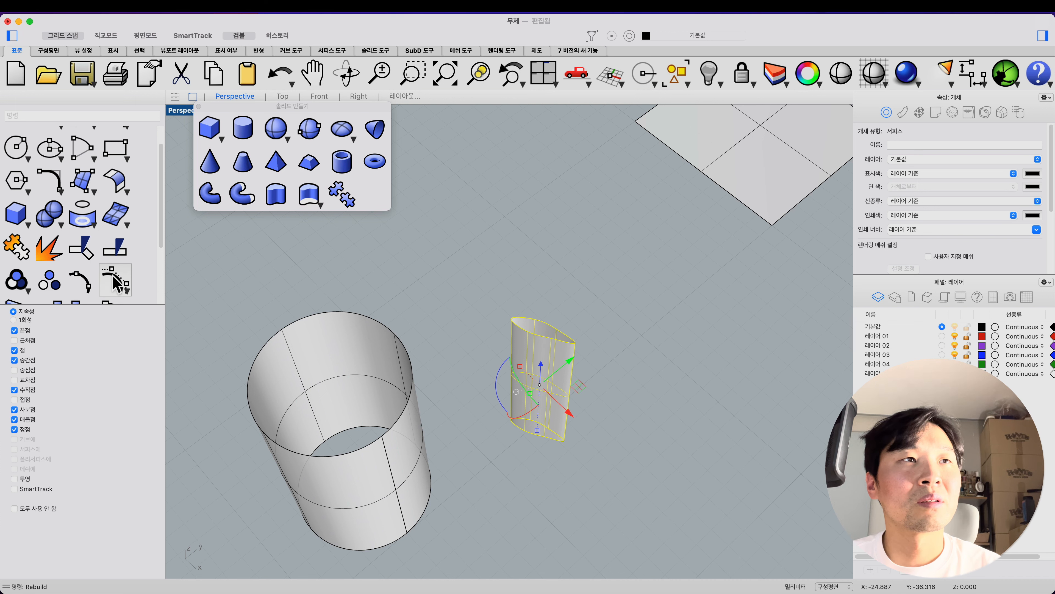
click(111, 275)
right_drag(441, 347, 453, 394)
shift+right_drag(479, 459, 440, 382)
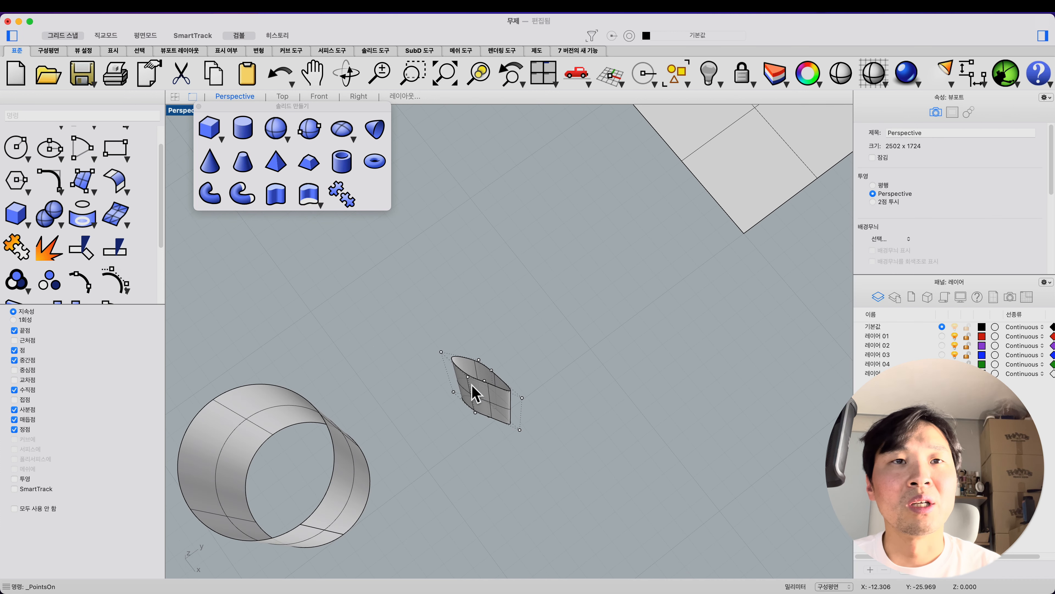
click(484, 380)
shift+click(489, 416)
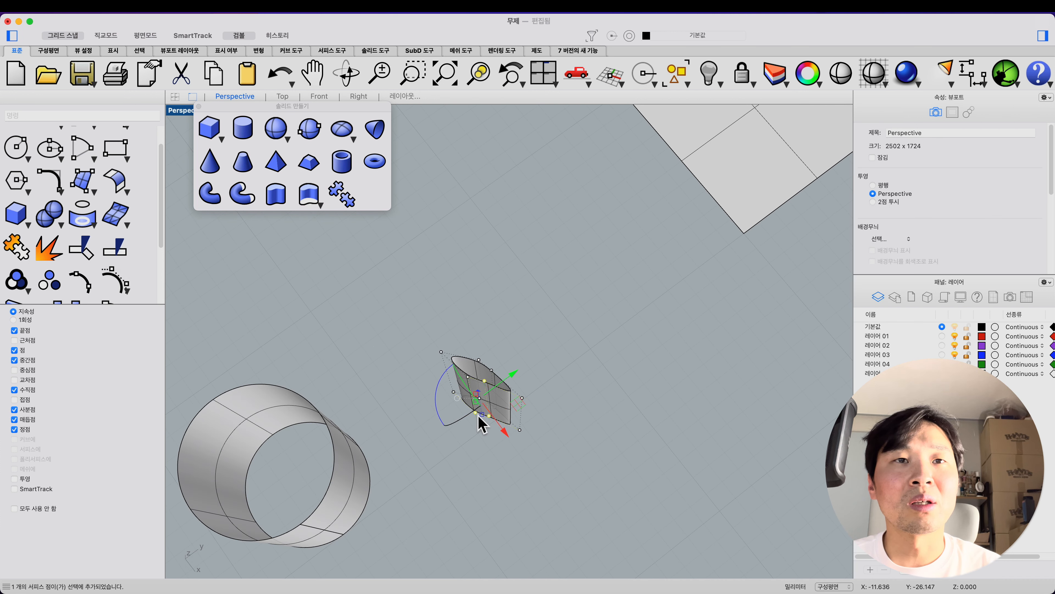
drag(475, 391, 549, 465)
right_drag(533, 456, 420, 424)
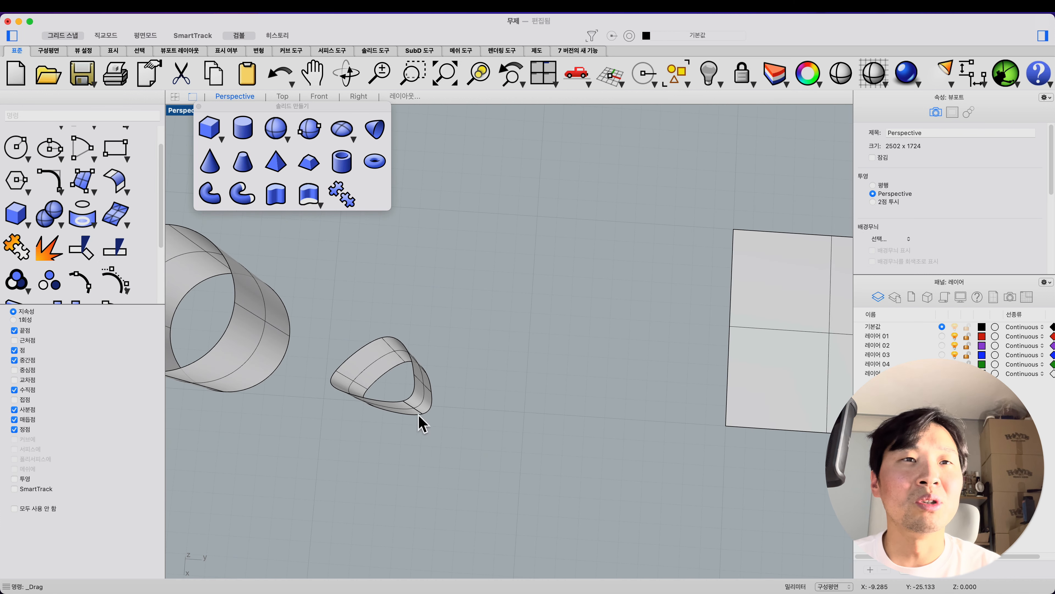
click(416, 395)
Copy the open cylinder surface to the area in front of the untrimmed triangle.
right_drag(322, 317, 556, 424)
click(594, 434)
click(596, 482)
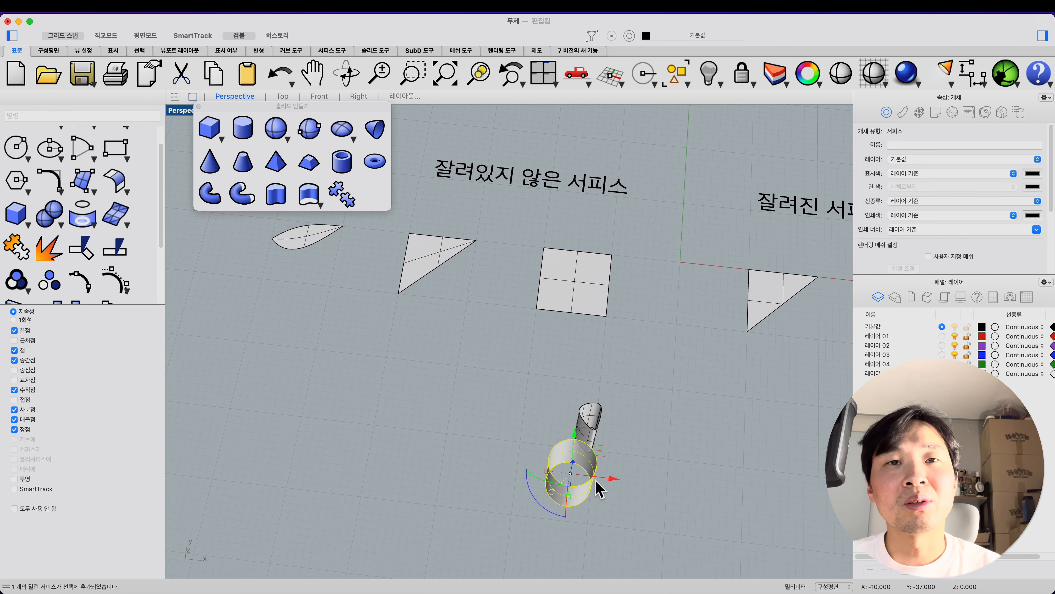
drag(618, 479, 445, 459)
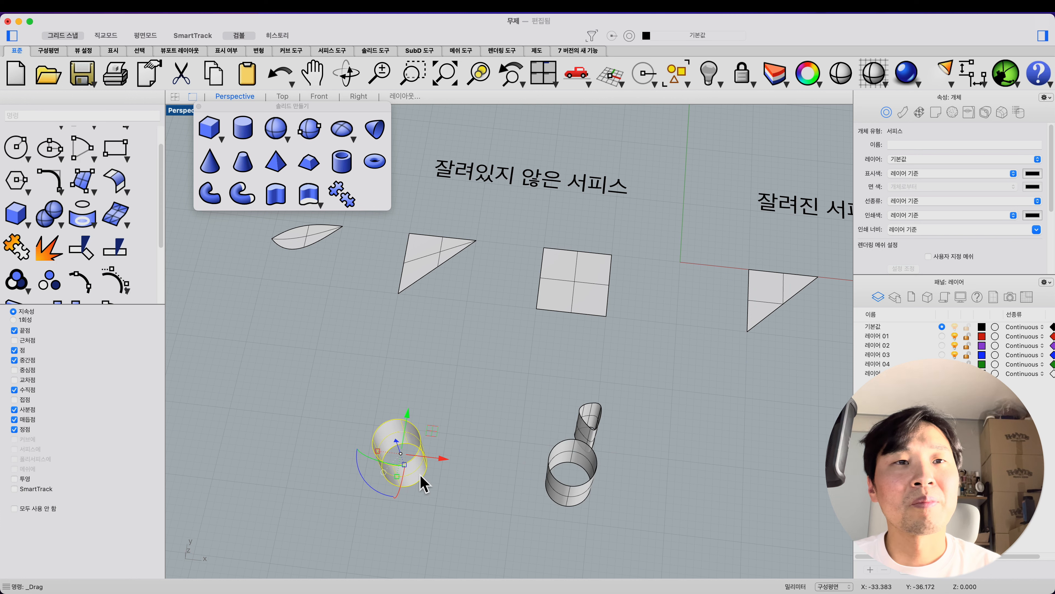
drag(406, 421, 411, 399)
click(430, 416)
scroll(418, 446, up, 5)
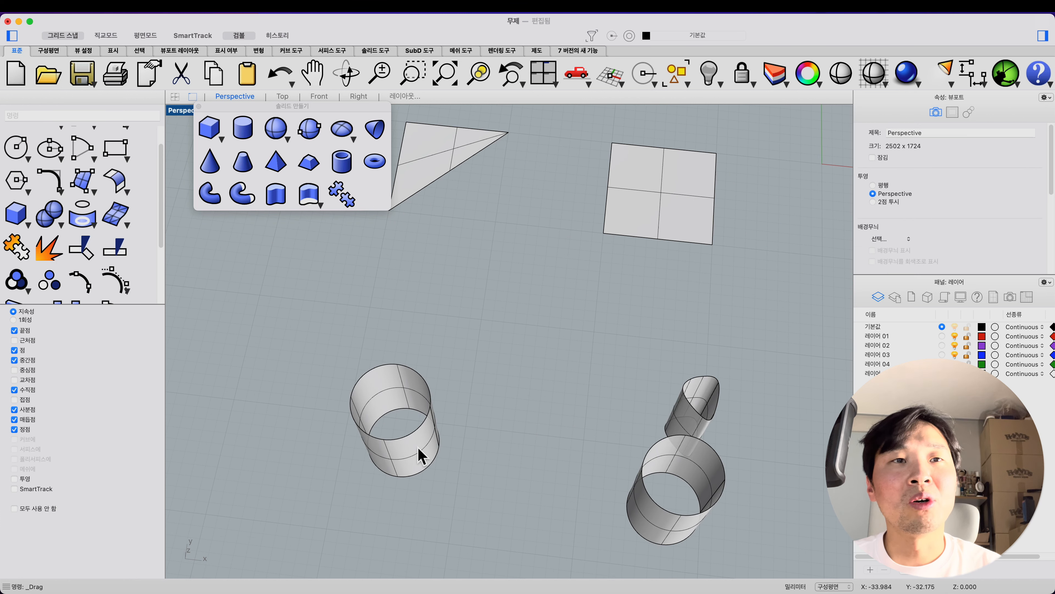
Show the copied cylinder's control points and gather all its upper-rim points onto one point to form a cone.
click(415, 449)
right_drag(412, 454, 402, 420)
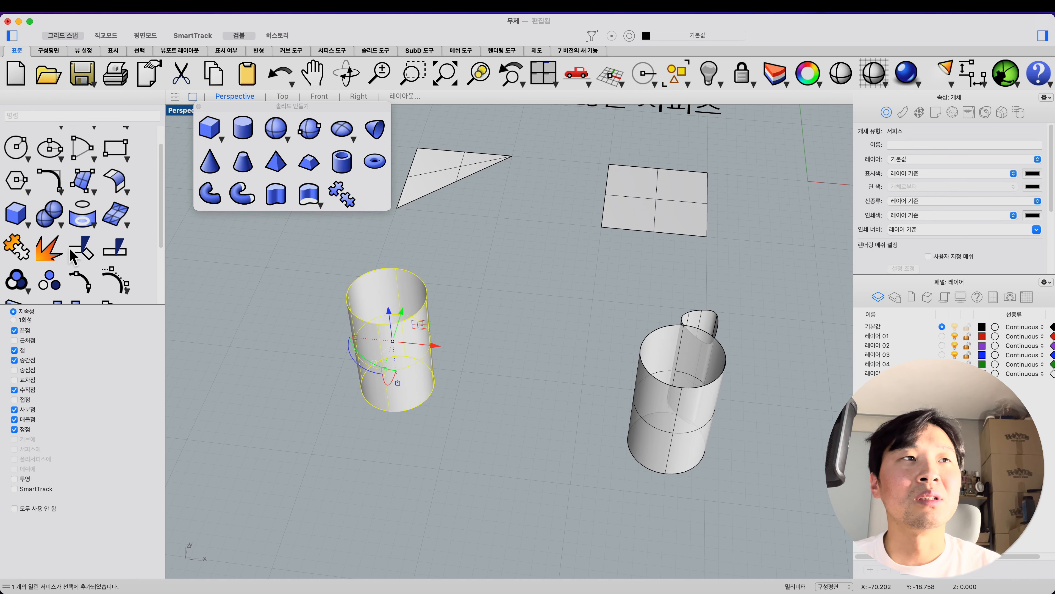
click(108, 280)
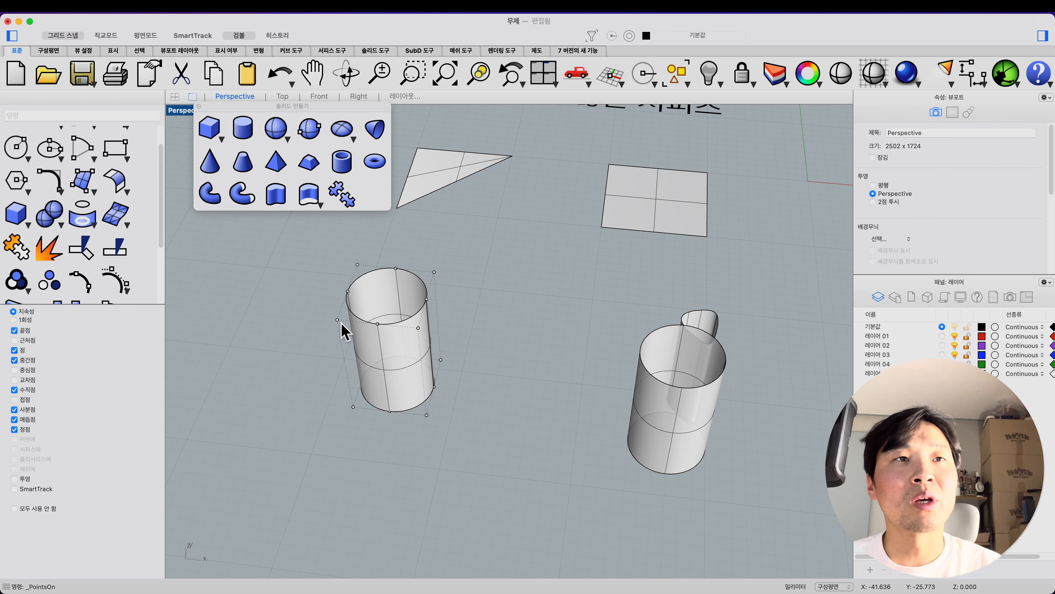
drag(338, 320, 375, 321)
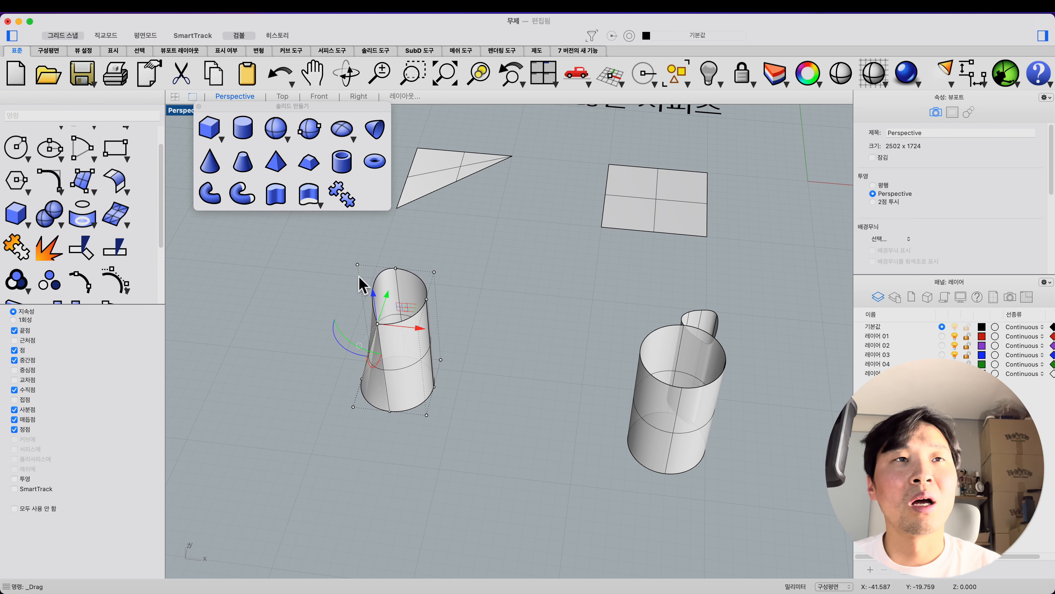
drag(357, 266, 376, 321)
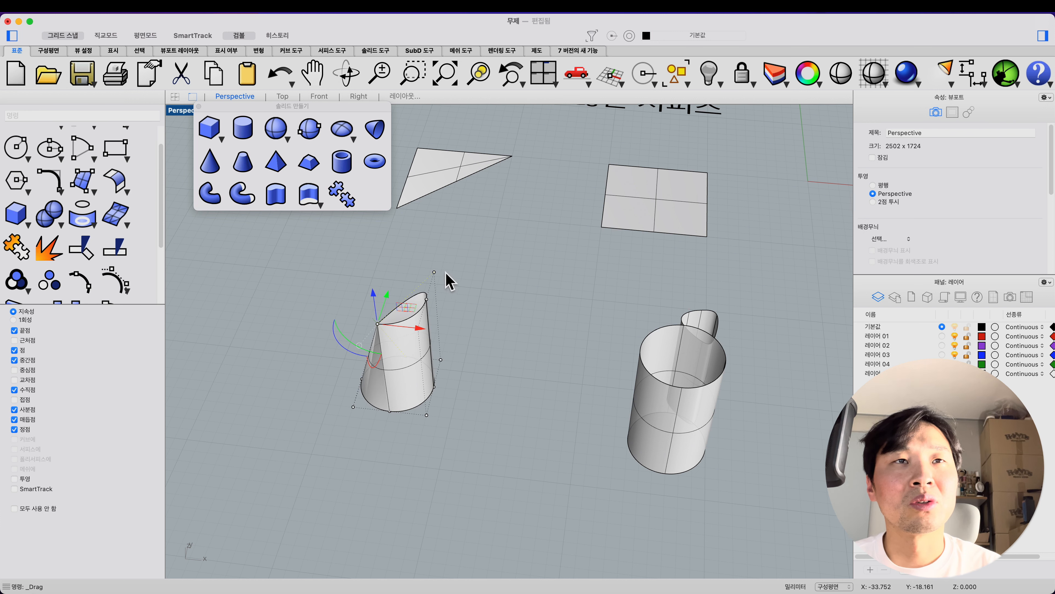
drag(435, 272, 375, 322)
click(428, 300)
drag(428, 300, 387, 334)
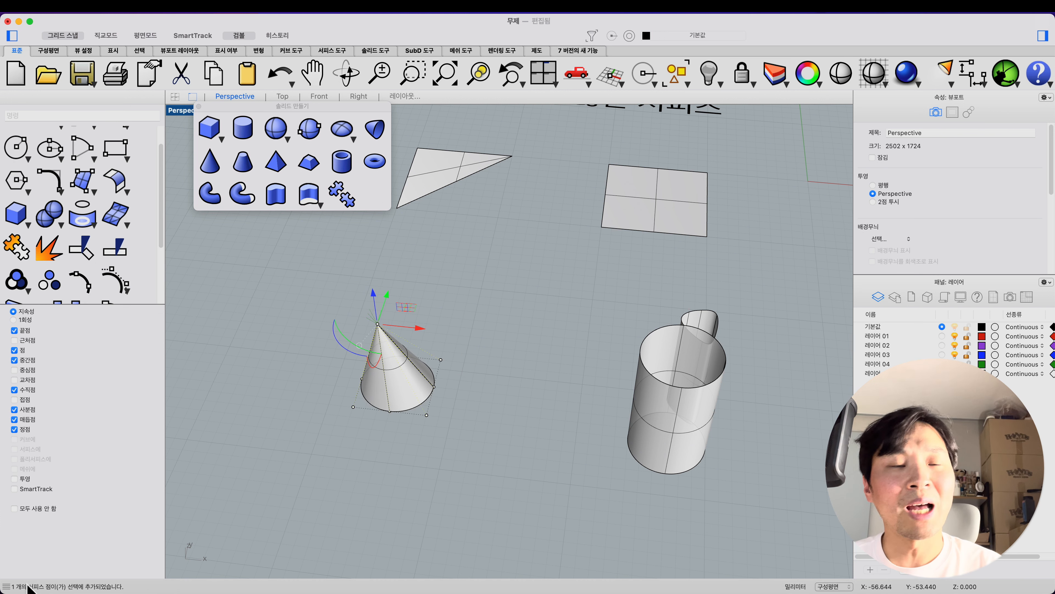
key(Escape)
key(Escape)
Compare the cone with the cylinder, the square surface and the untrimmed triangle by selecting each.
scroll(415, 452, down, 3)
click(415, 418)
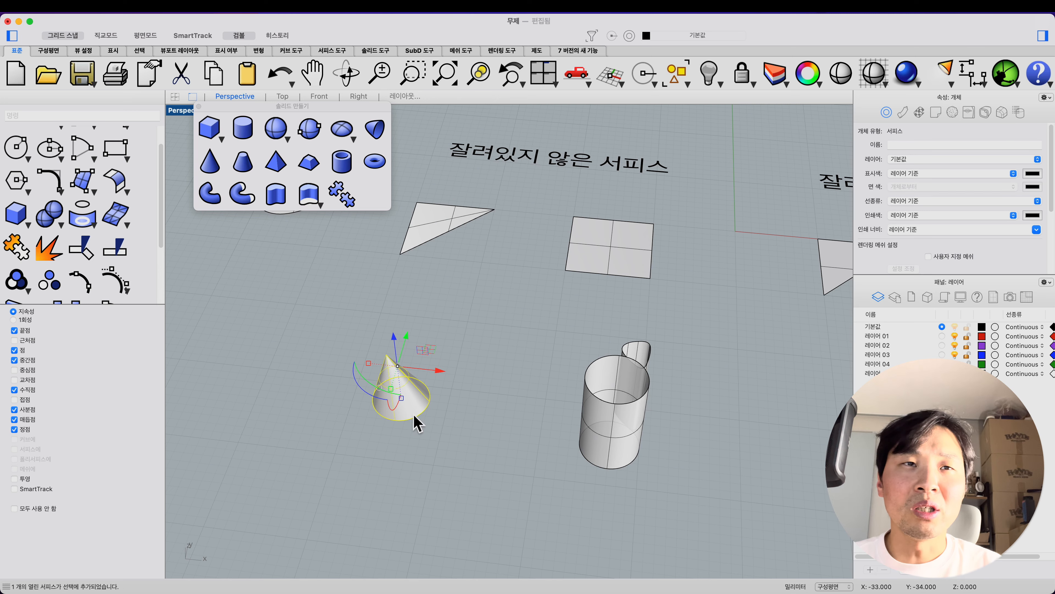
shift+right_drag(416, 419, 465, 439)
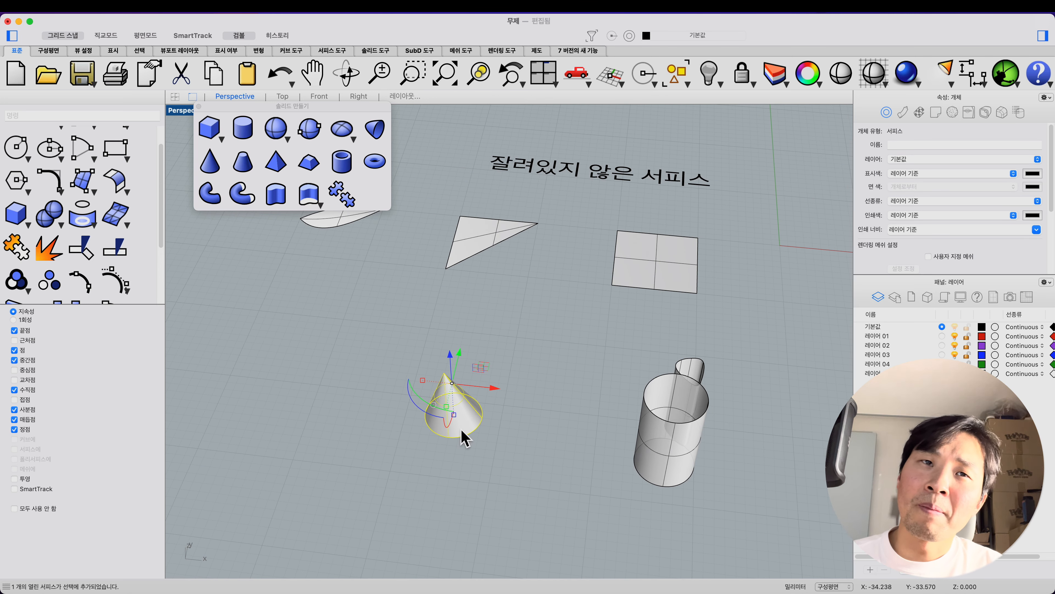
key(Escape)
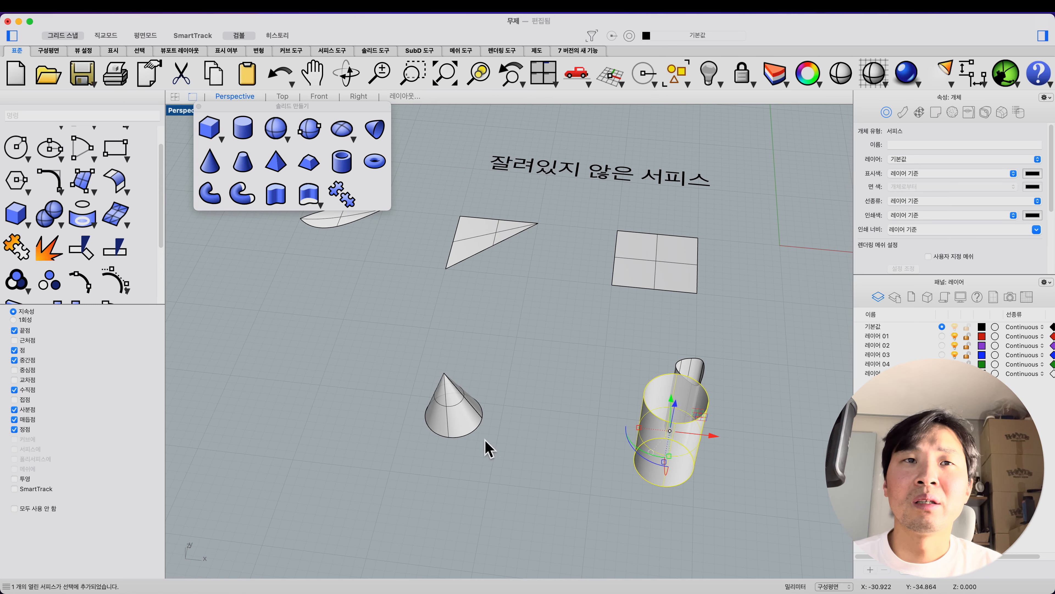
click(460, 424)
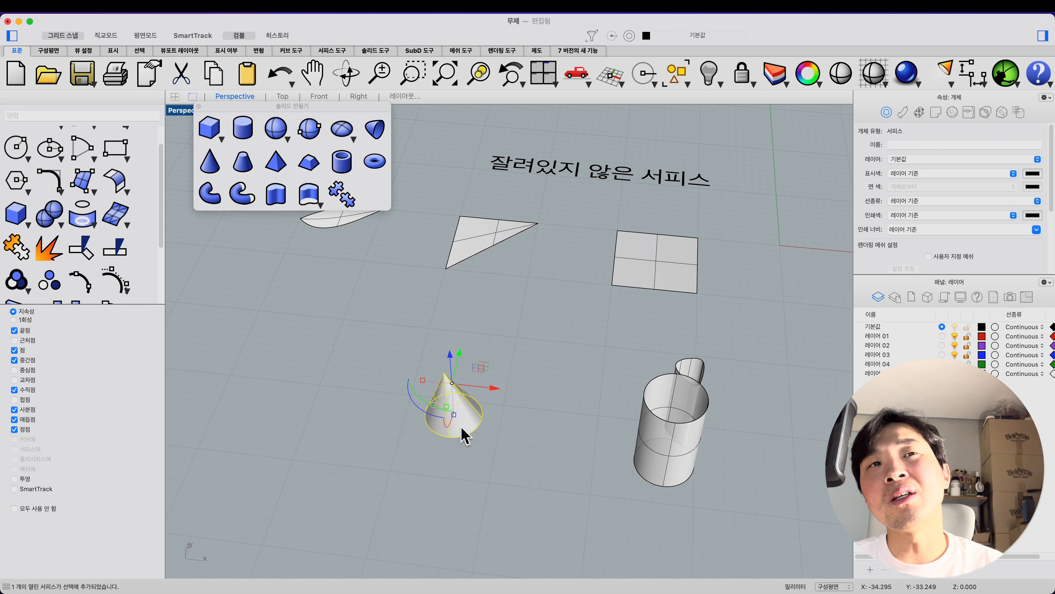
click(661, 275)
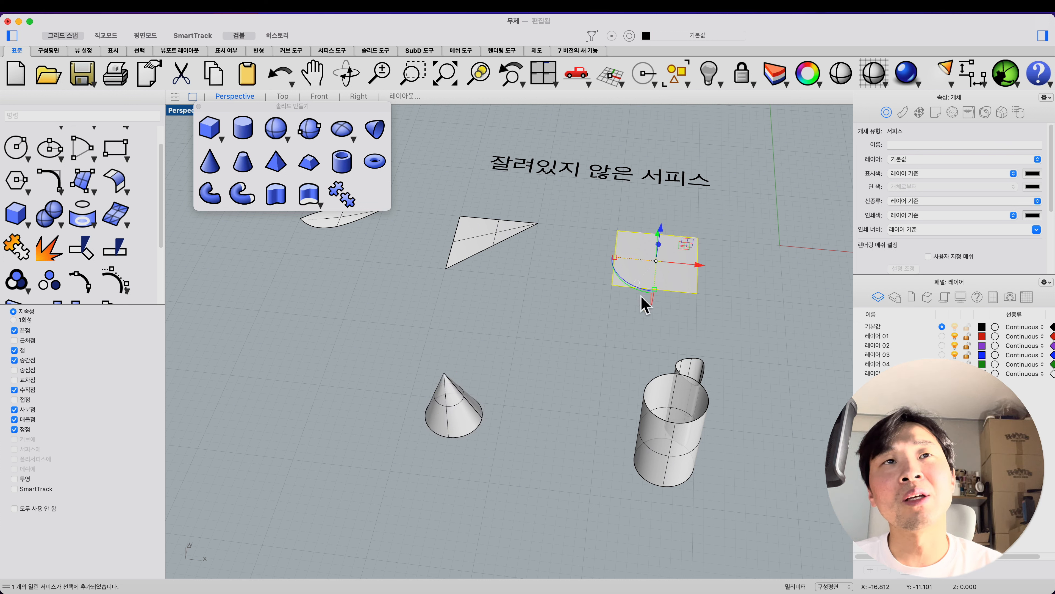
click(503, 225)
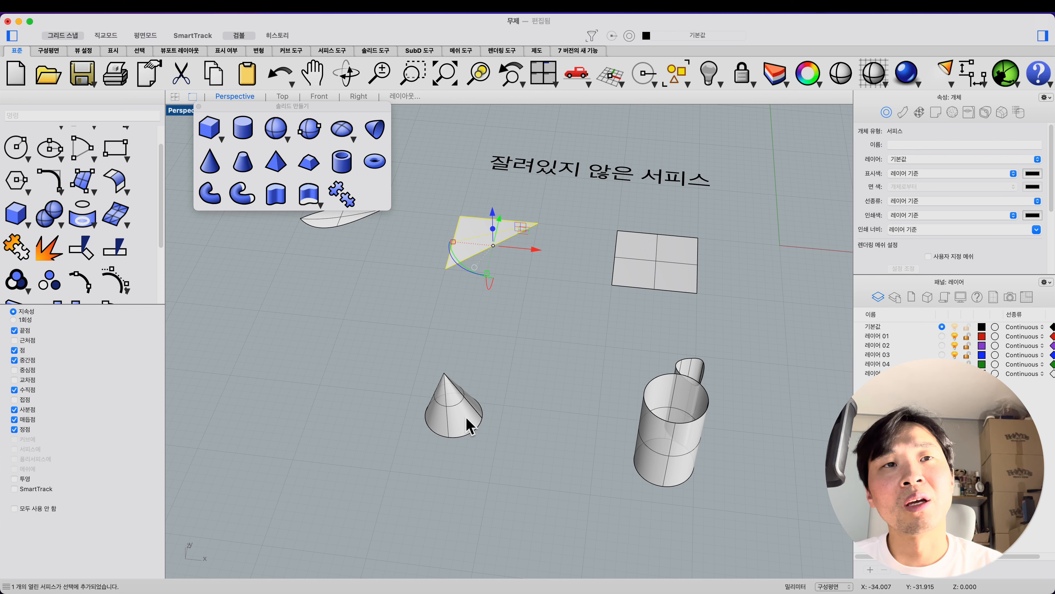
Copy the cone surface to the area in front of the leaf-shaped surface.
click(463, 426)
scroll(461, 428, down, 3)
shift+right_drag(464, 432, 507, 443)
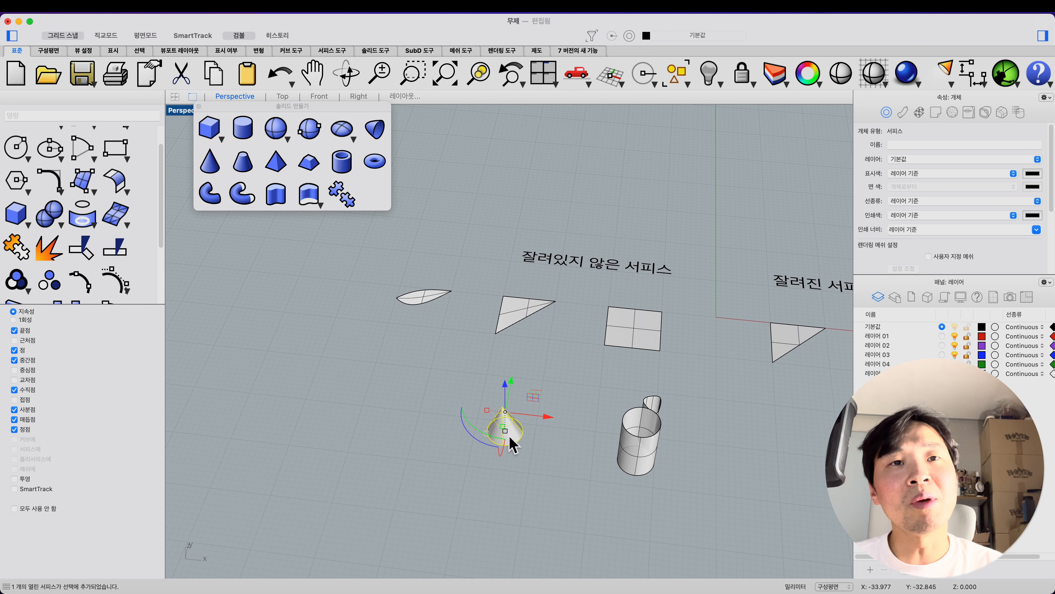
drag(548, 416, 401, 421)
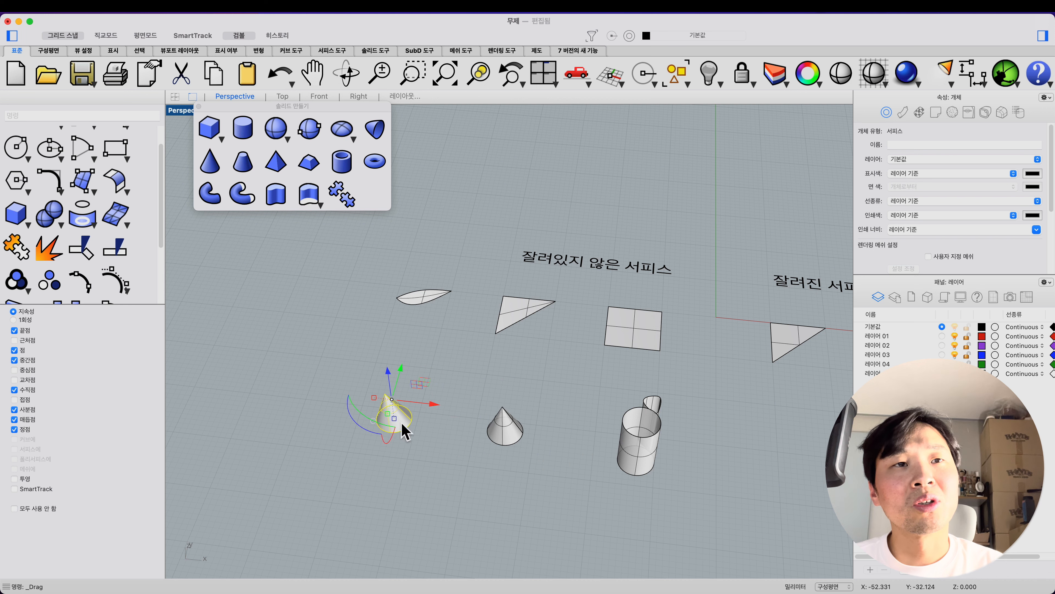
Rebuild the copied cone with 8 U and 4 V points, degree 3 in both directions.
text(Rebuild)
key(Return)
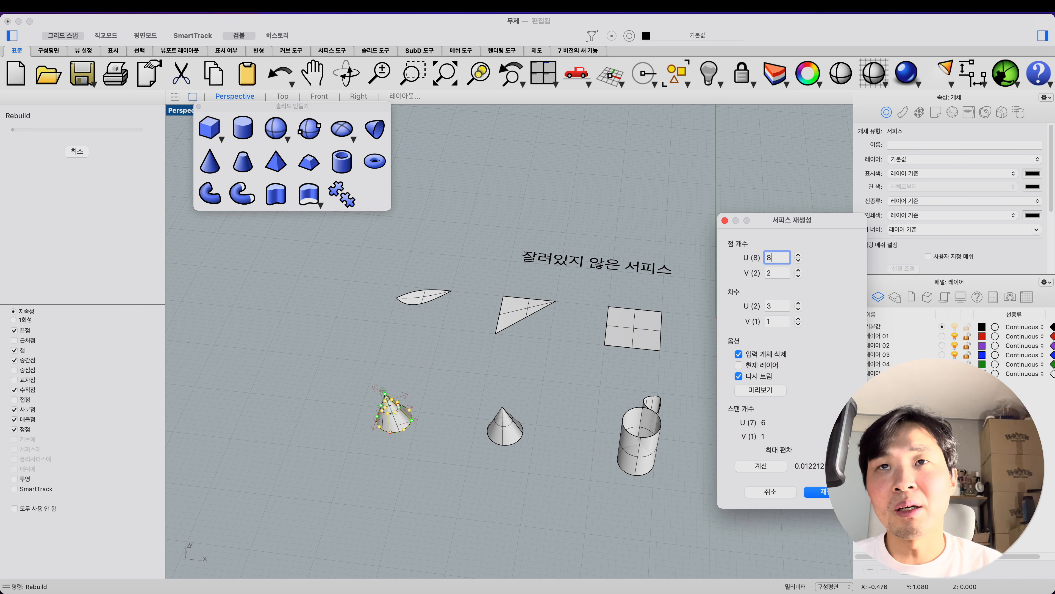
key(Tab)
text(4)
key(Tab)
key(Tab)
text(3)
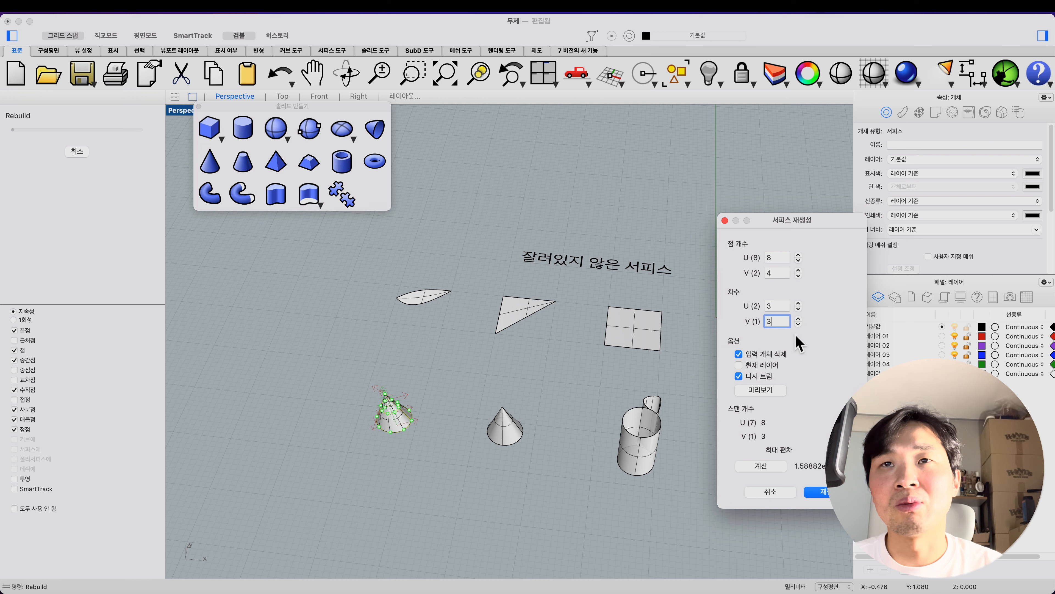
key(Tab)
key(Return)
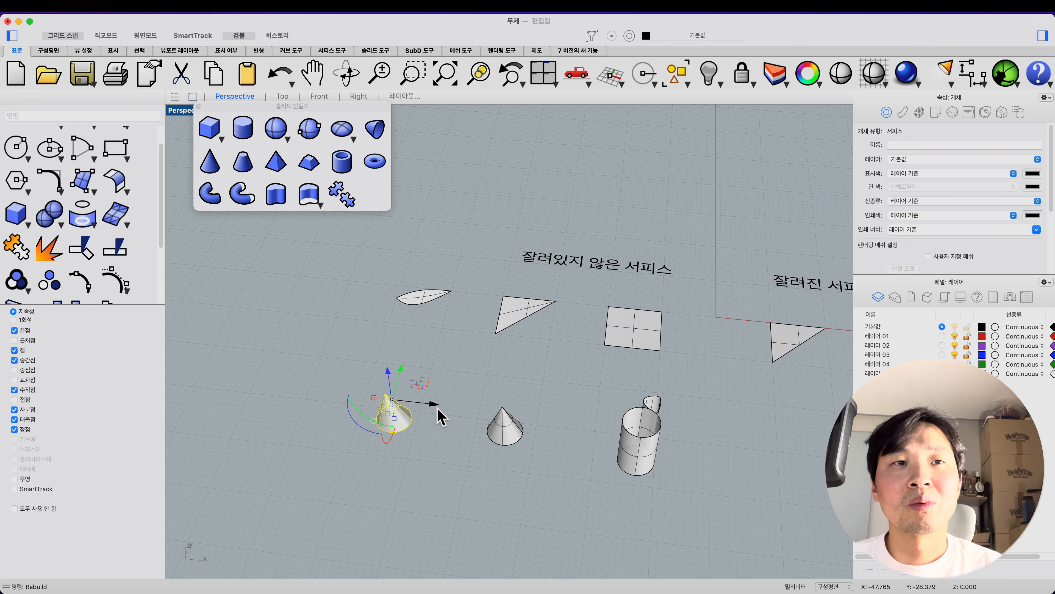
Show the rebuilt cone's control points and gather all its base points onto one point, closing the lower end.
right_drag(437, 408, 398, 356)
scroll(386, 352, down, 8)
scroll(385, 351, up, 8)
scroll(385, 352, up, 3)
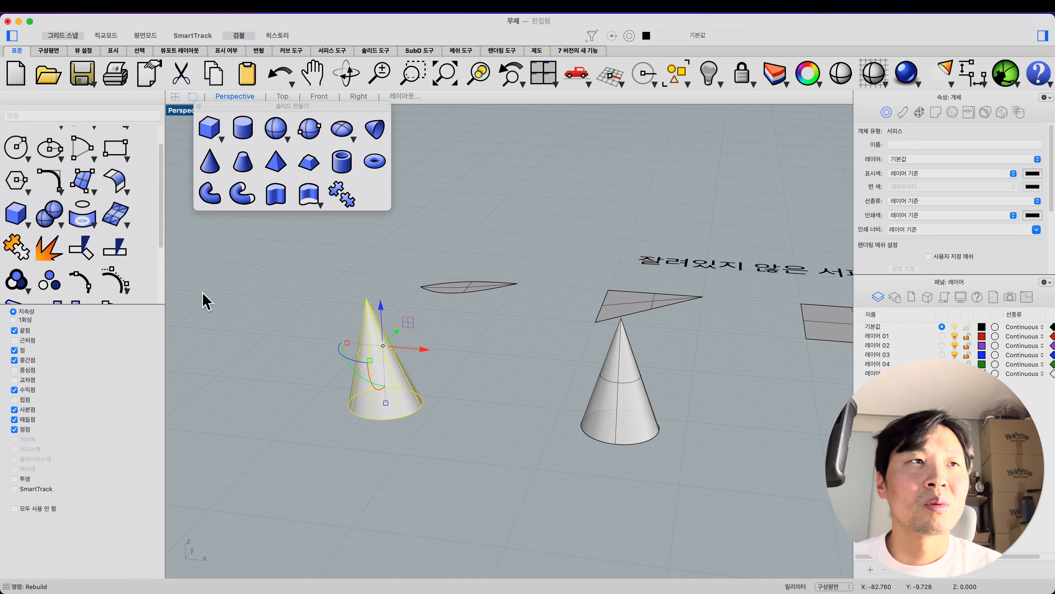
click(127, 283)
right_drag(411, 421, 434, 414)
drag(399, 398, 462, 411)
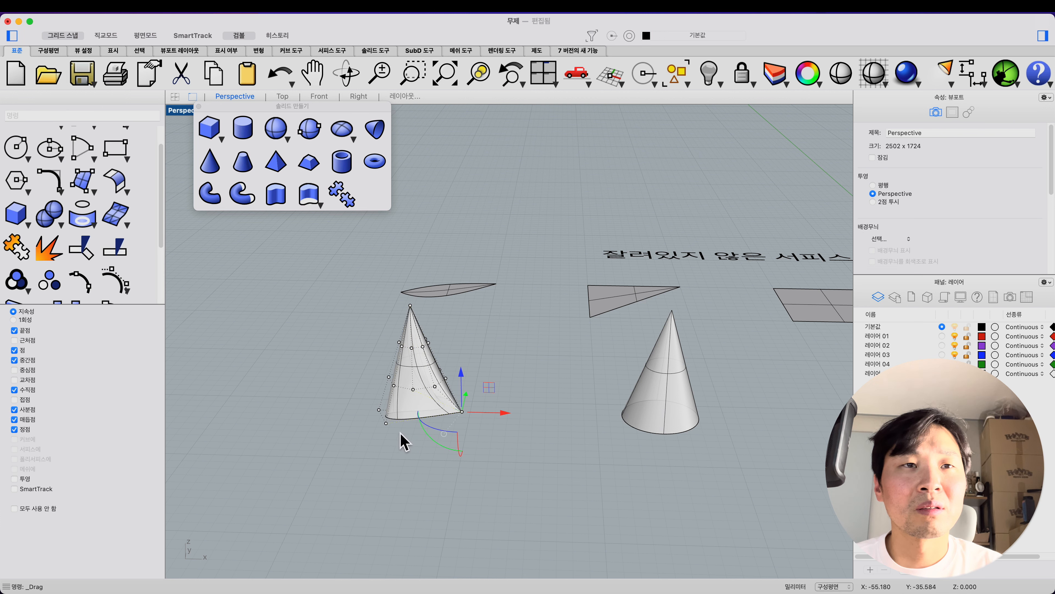
drag(386, 424, 459, 415)
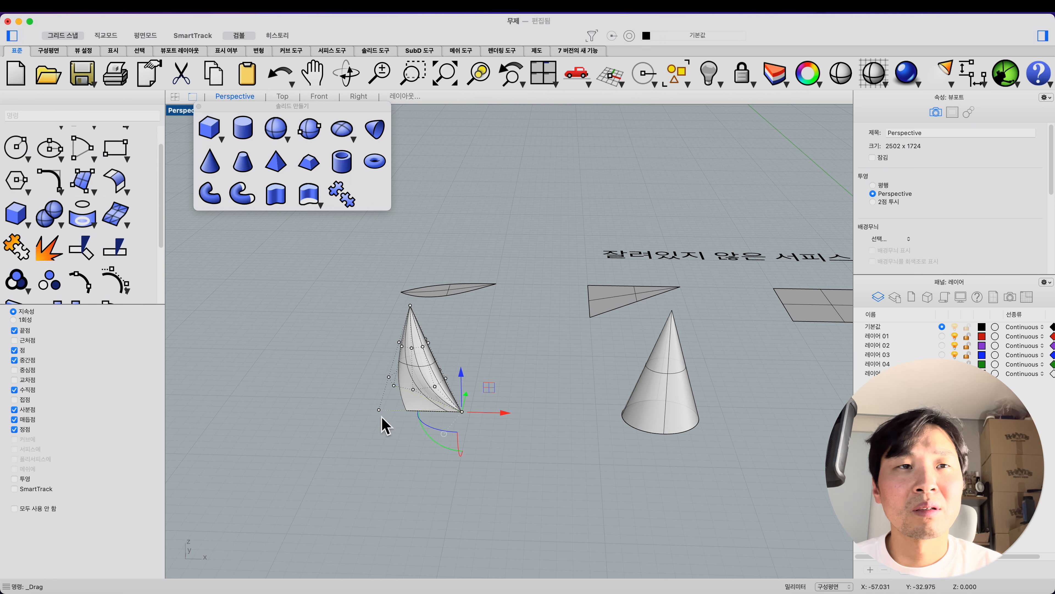
drag(379, 411, 462, 411)
right_drag(432, 422, 388, 411)
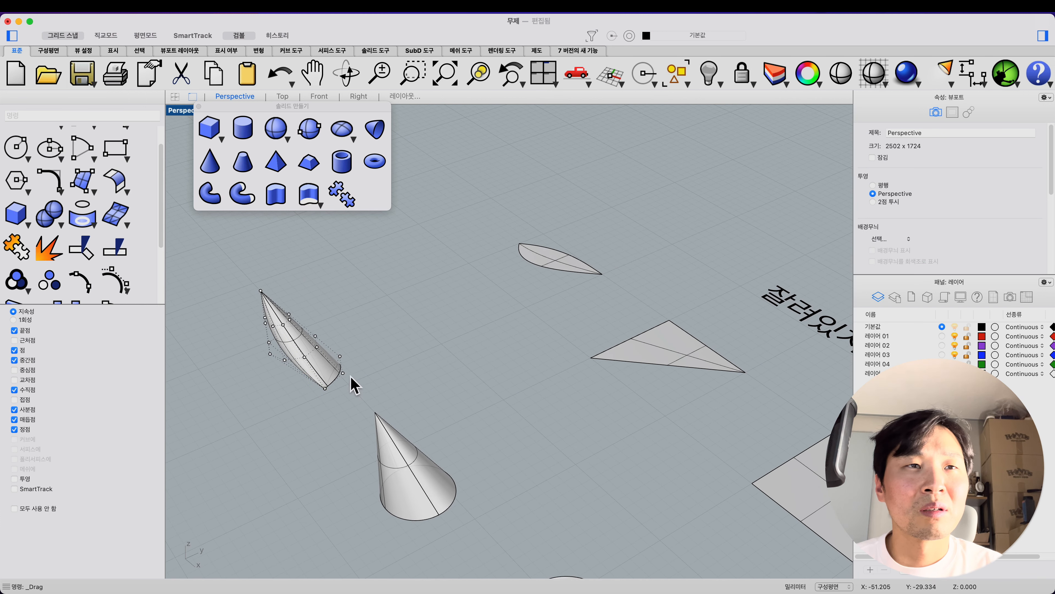
click(343, 373)
drag(343, 373, 325, 386)
right_drag(325, 387, 451, 356)
mouse_move(447, 426)
mouse_down()
mouse_move(495, 412)
mouse_move(459, 420)
mouse_up()
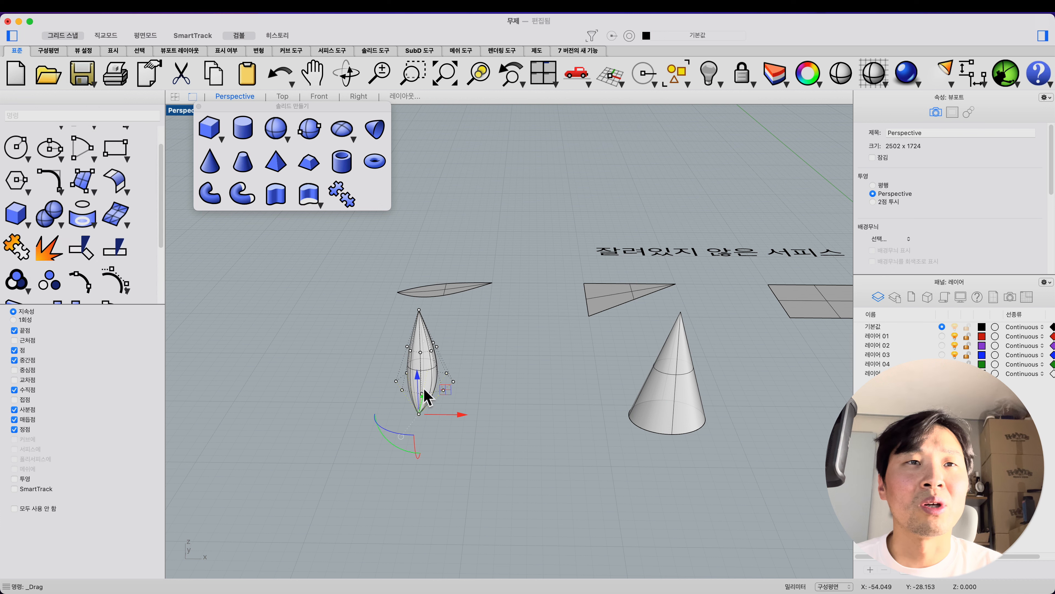
Select all control points of the double-pointed surface and scale them sideways into a fuller, rounded body.
drag(362, 343, 476, 408)
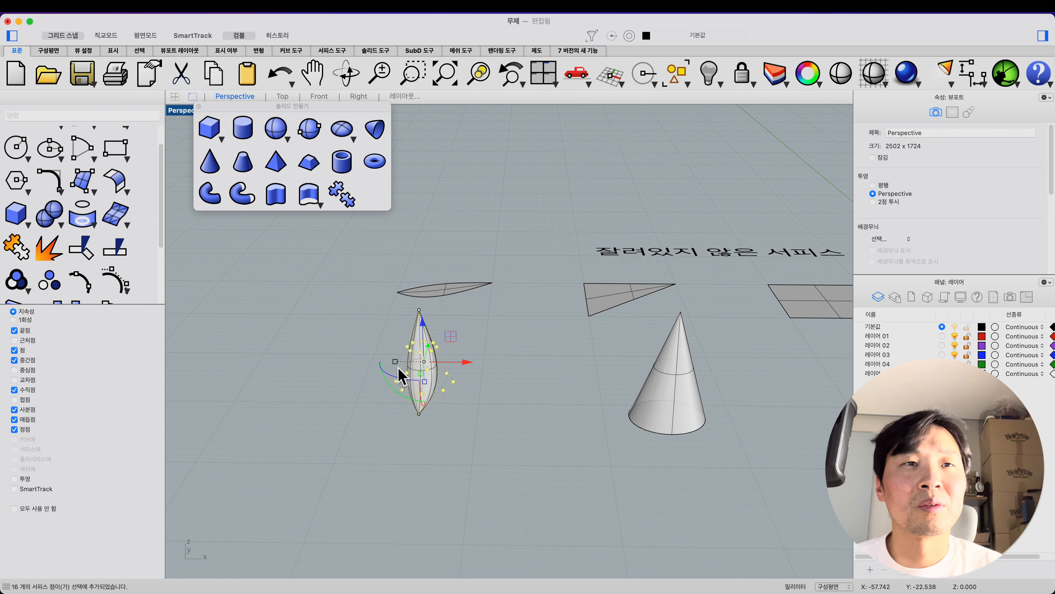
shift+drag(396, 362, 359, 374)
right_drag(395, 397, 406, 423)
key(Escape)
key(Escape)
scroll(404, 385, down, 7)
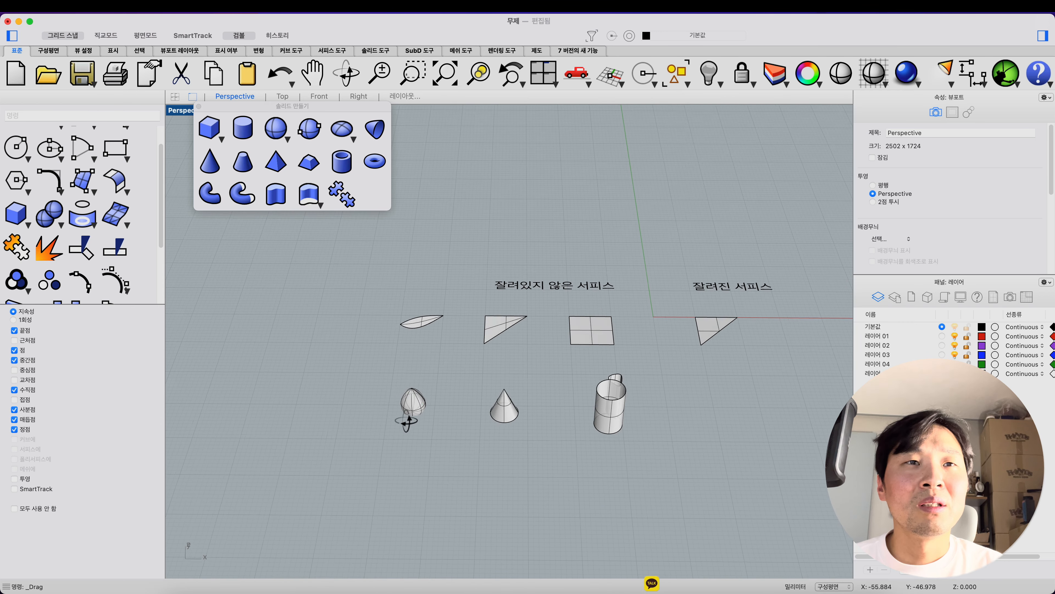
Create a sphere in front of the rounded double-pointed surface.
scroll(407, 422, up, 3)
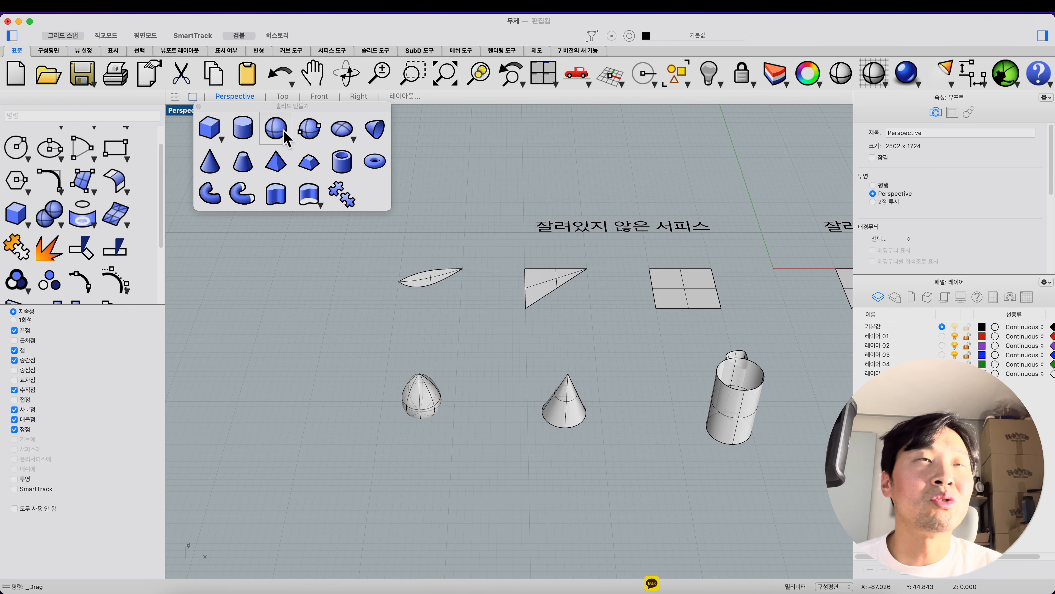
click(285, 137)
click(425, 491)
click(471, 497)
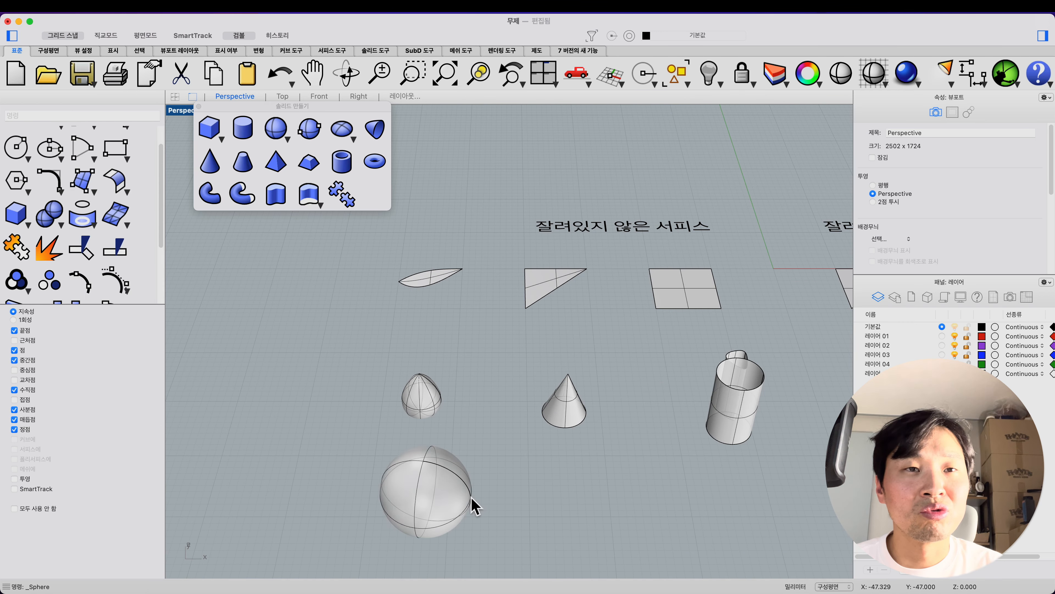
Inspect the sphere's object type, and select all the surfaces in the untrimmed group together.
click(453, 513)
shift+right_drag(453, 512, 385, 465)
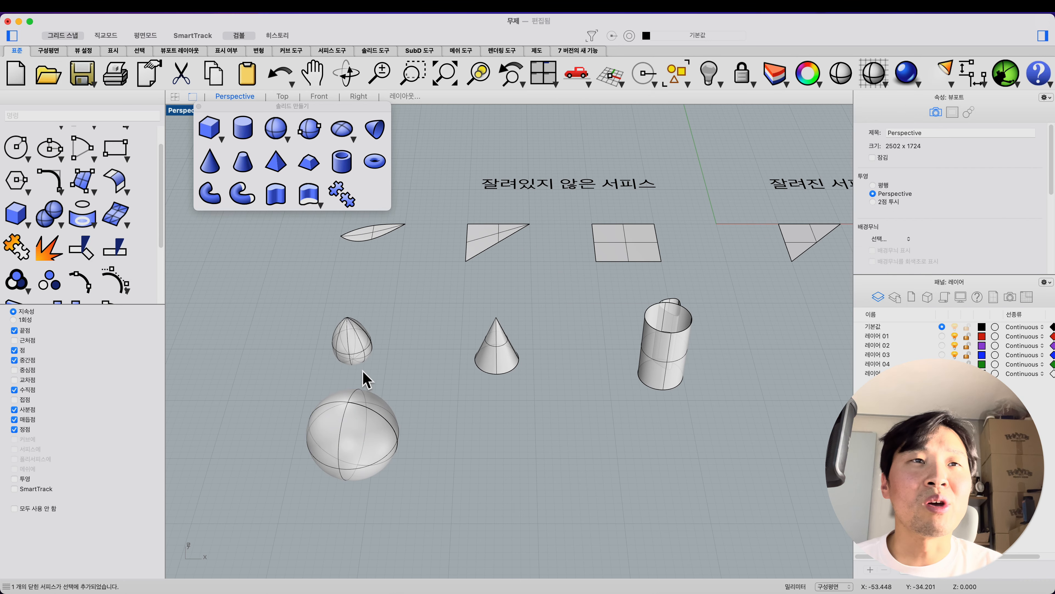
scroll(458, 426, down, 3)
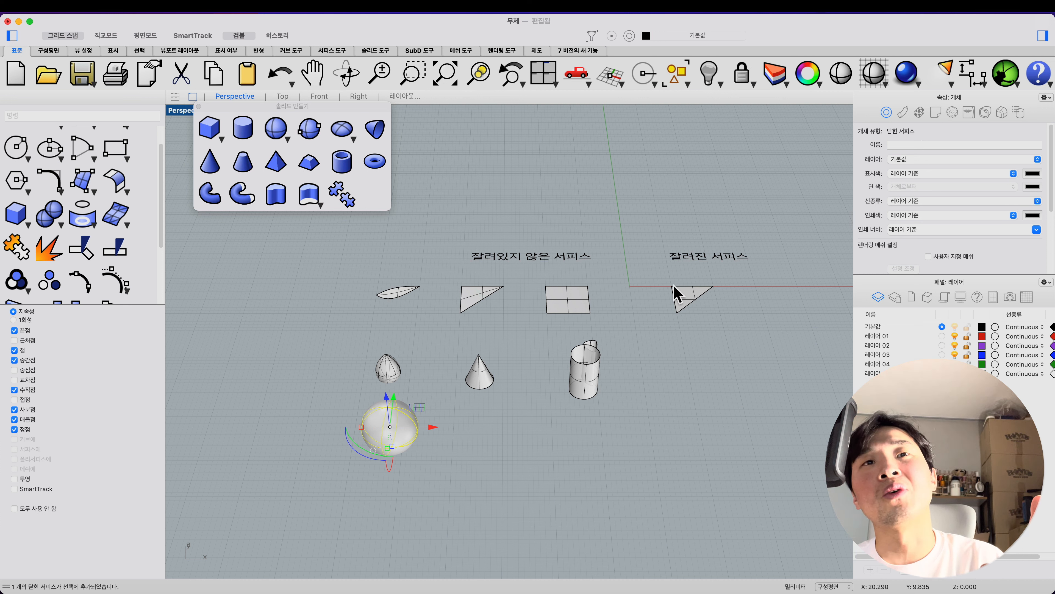
click(582, 440)
drag(600, 485, 308, 281)
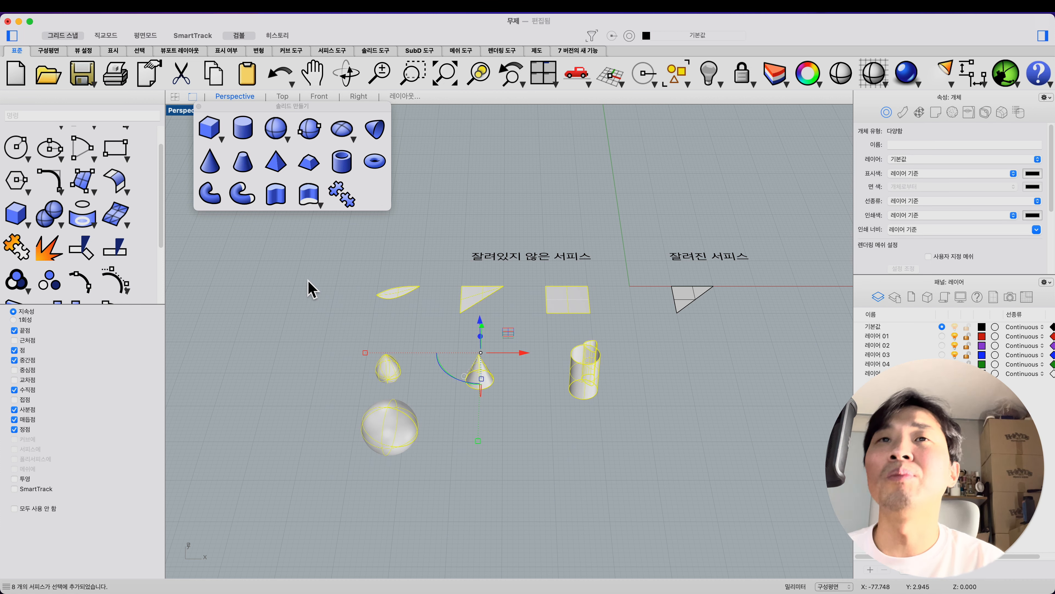
Clear the group selection and compare the trimmed triangle with the untrimmed cylinder.
click(312, 287)
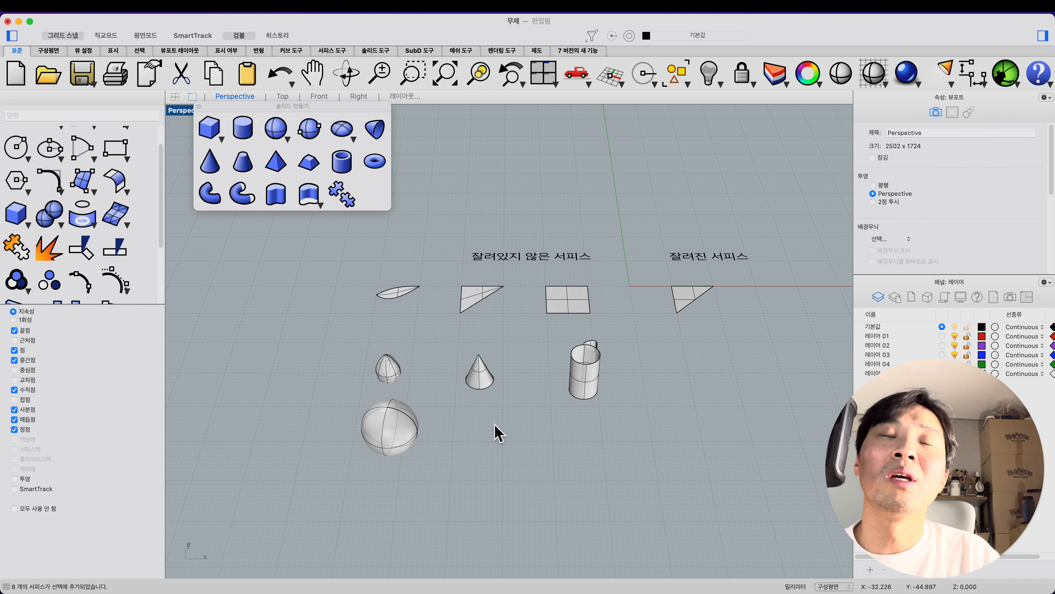
shift+right_drag(530, 449, 452, 451)
shift+right_drag(493, 402, 436, 431)
click(536, 324)
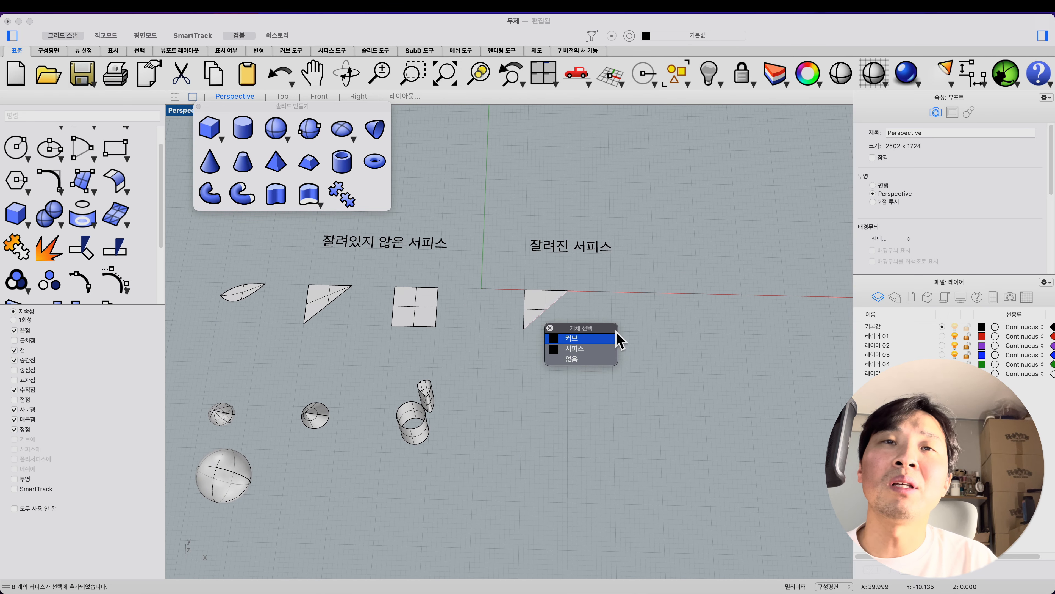
click(631, 311)
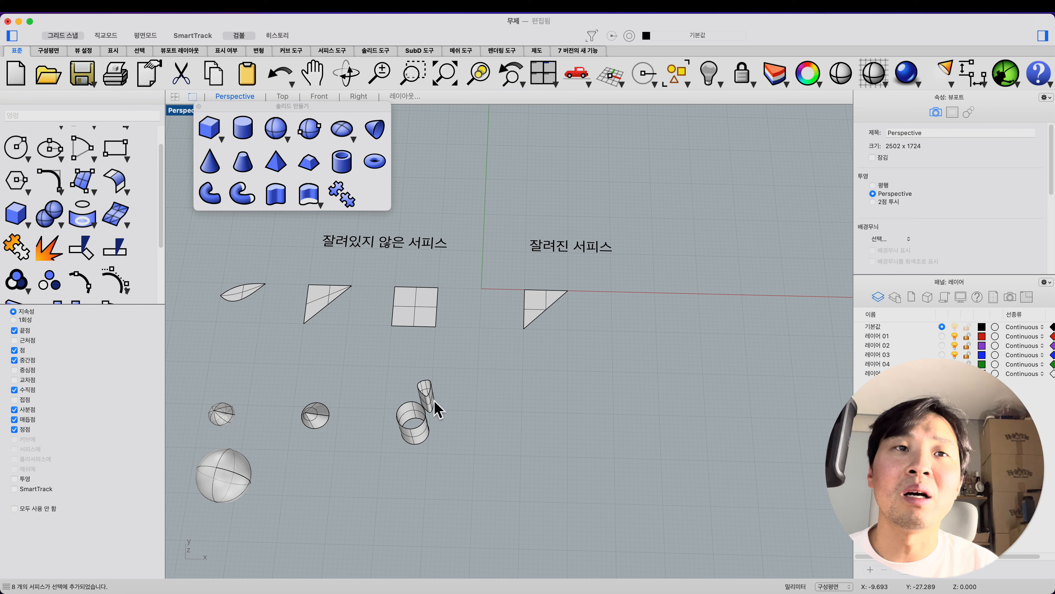
click(415, 434)
click(372, 411)
Create a solid cylinder about 22 mm tall in front of the trimmed triangle and explode it into separate surfaces.
click(243, 128)
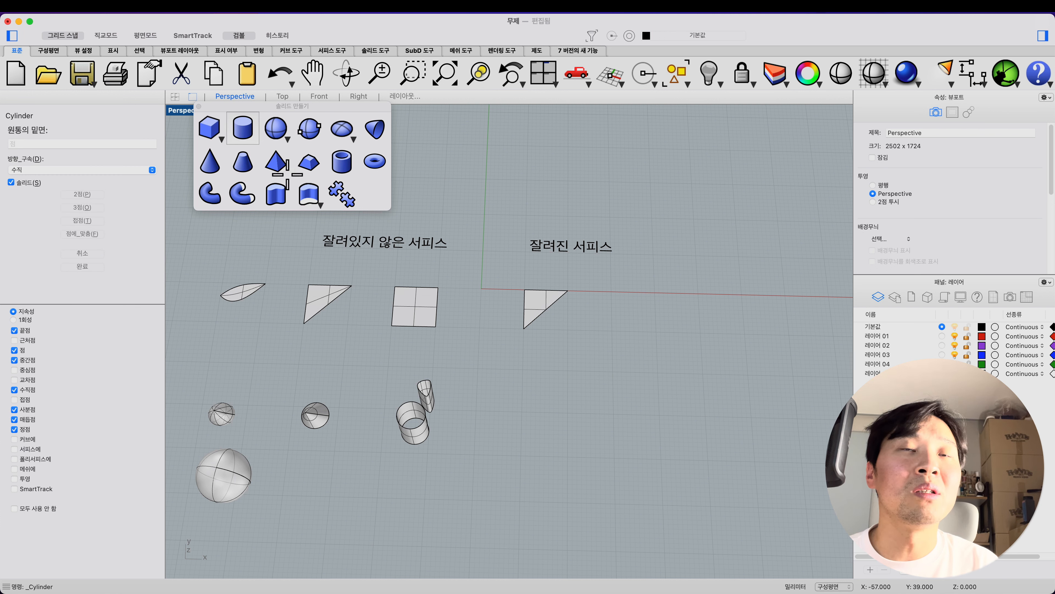
click(526, 421)
click(559, 419)
click(569, 398)
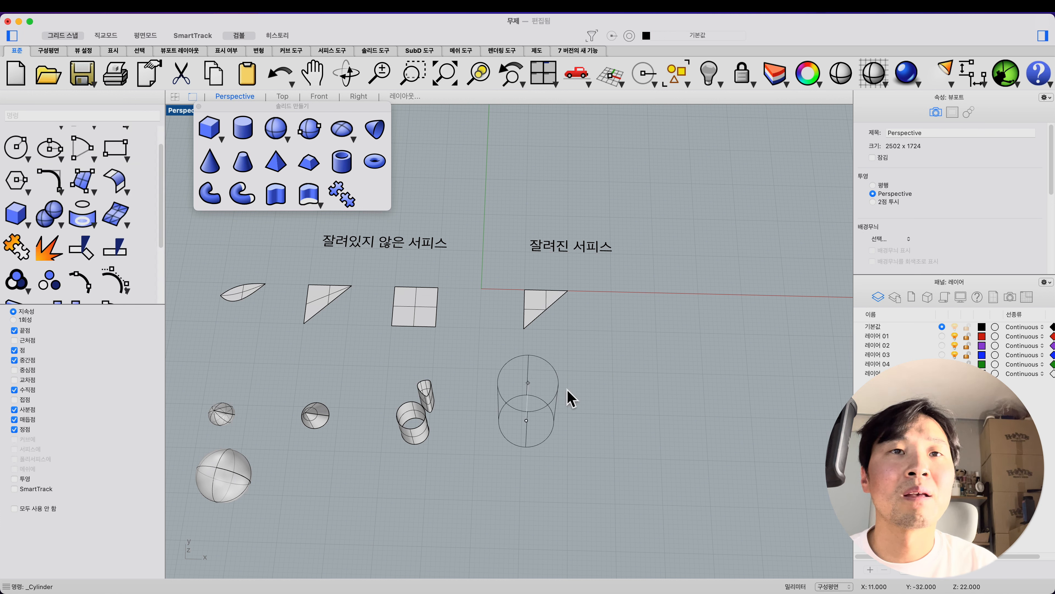
click(556, 410)
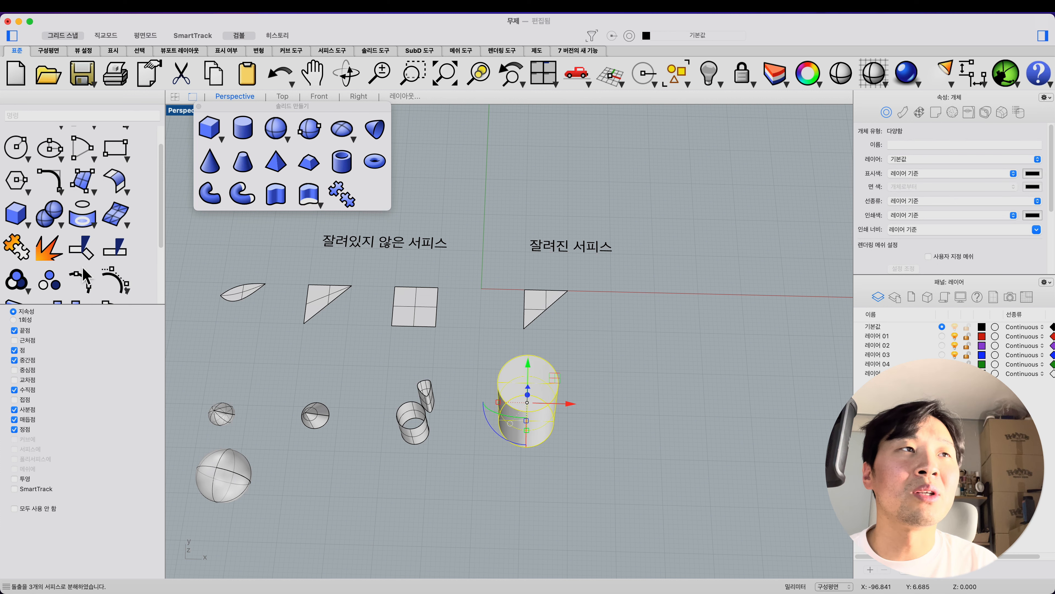
click(431, 460)
Move the exploded cylinder's side wall away from its two caps and check the top cap's object type.
drag(517, 425, 412, 511)
click(519, 449)
right_drag(553, 399, 505, 406)
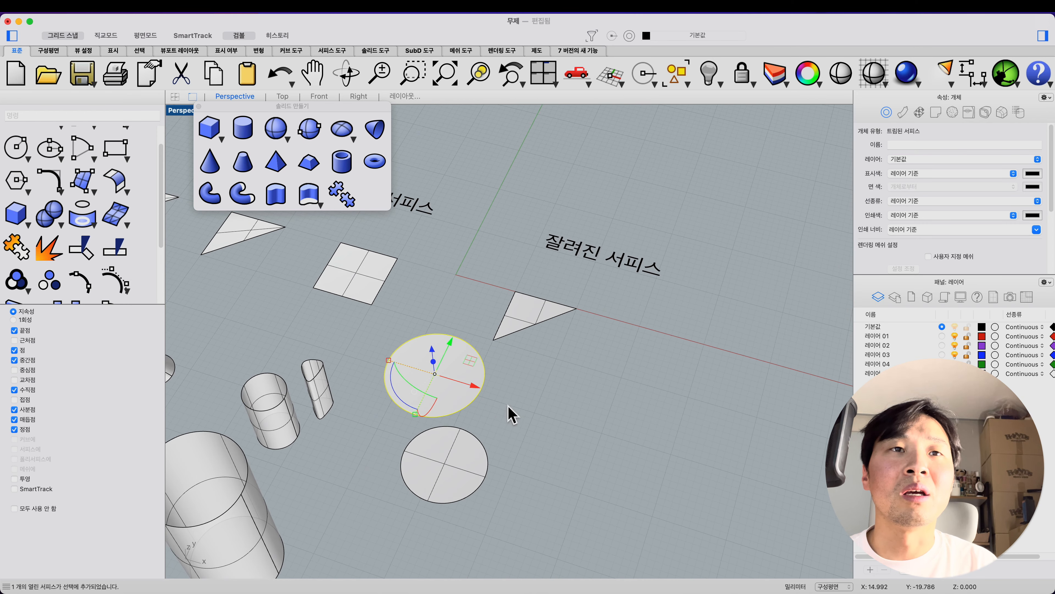
key(Escape)
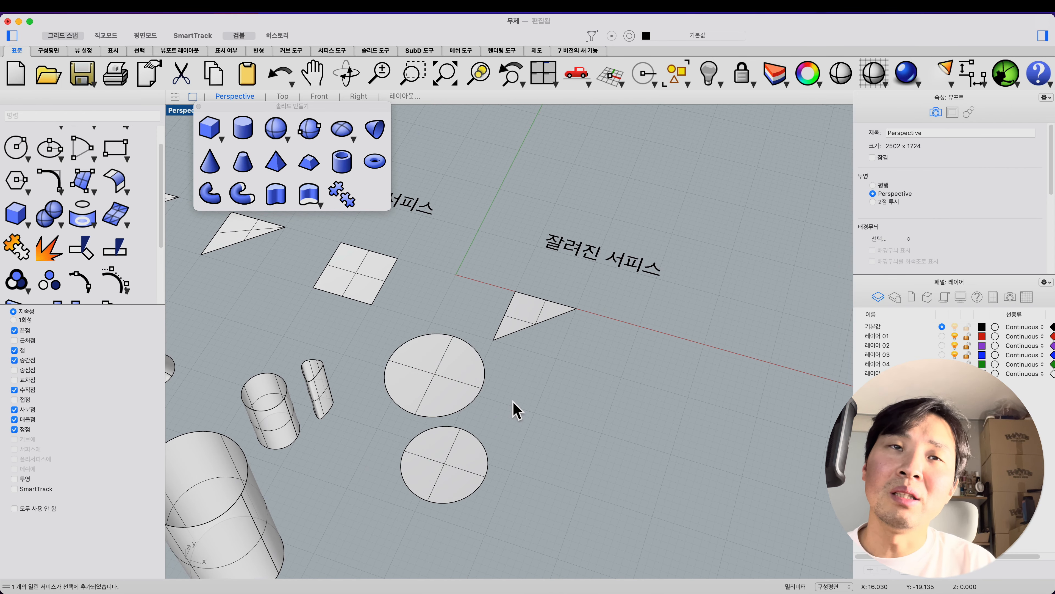
click(465, 389)
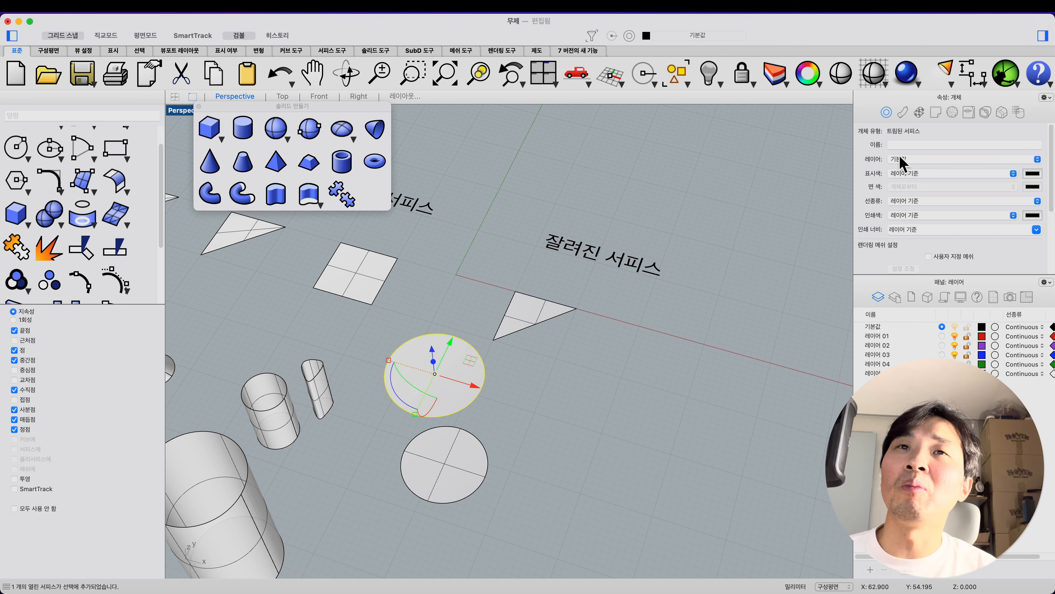
Move the top circular cap sideways, clear of the bottom cap.
right_drag(617, 495, 560, 483)
drag(487, 398, 610, 426)
key(Escape)
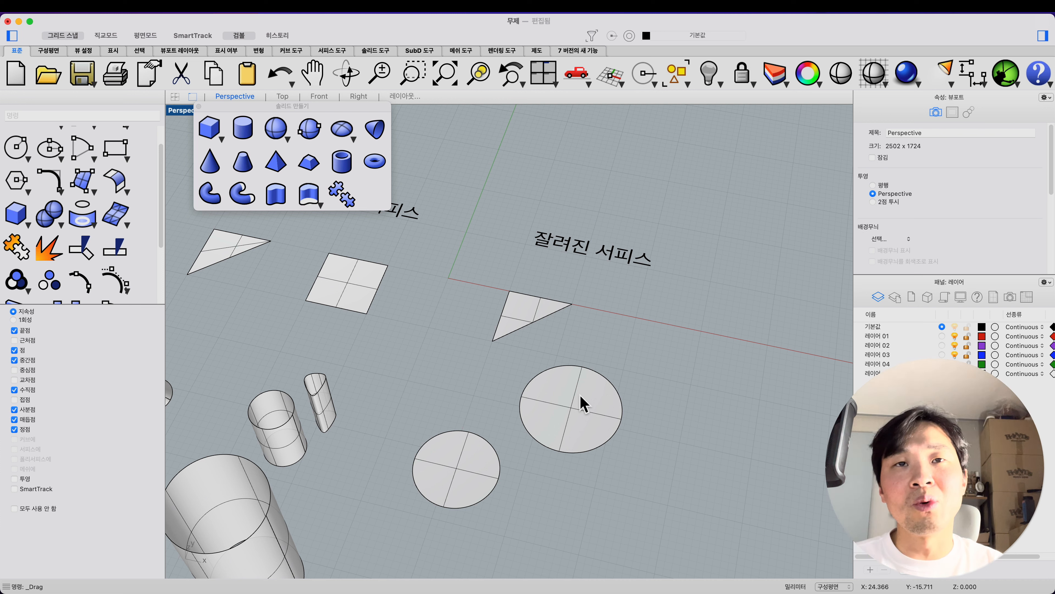
Untrim the circular edge of the moved top cap to restore its underlying four-sided surface.
text(m)
key(Return)
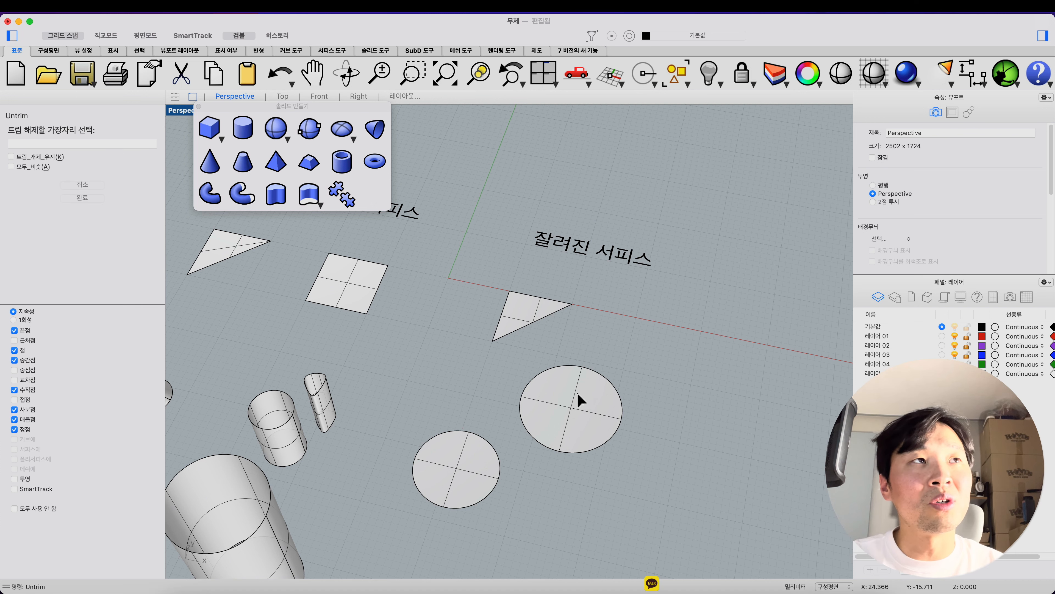
click(591, 370)
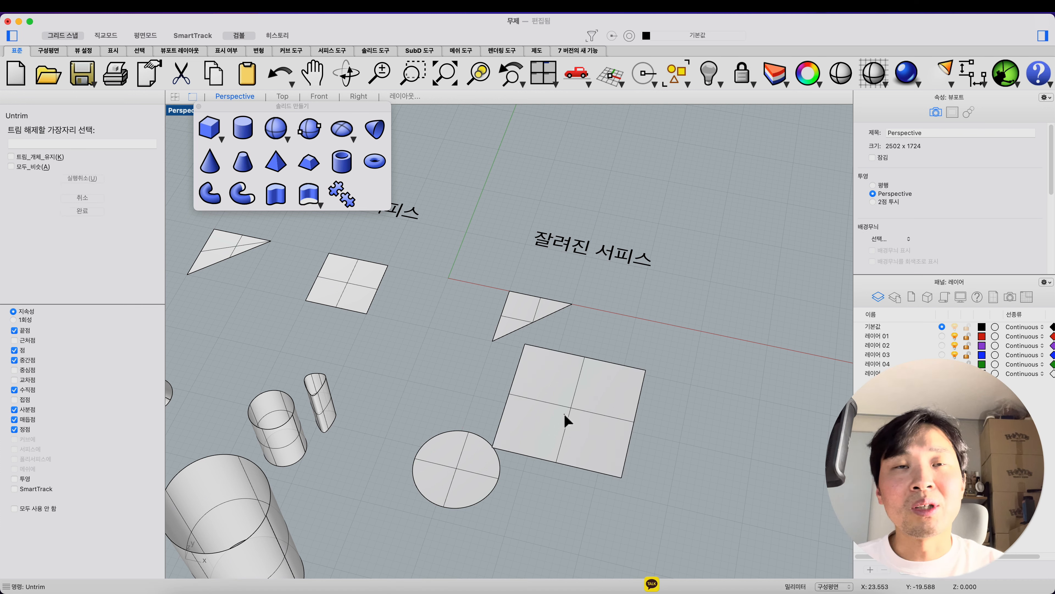
shift+right_drag(485, 474, 516, 424)
click(516, 425)
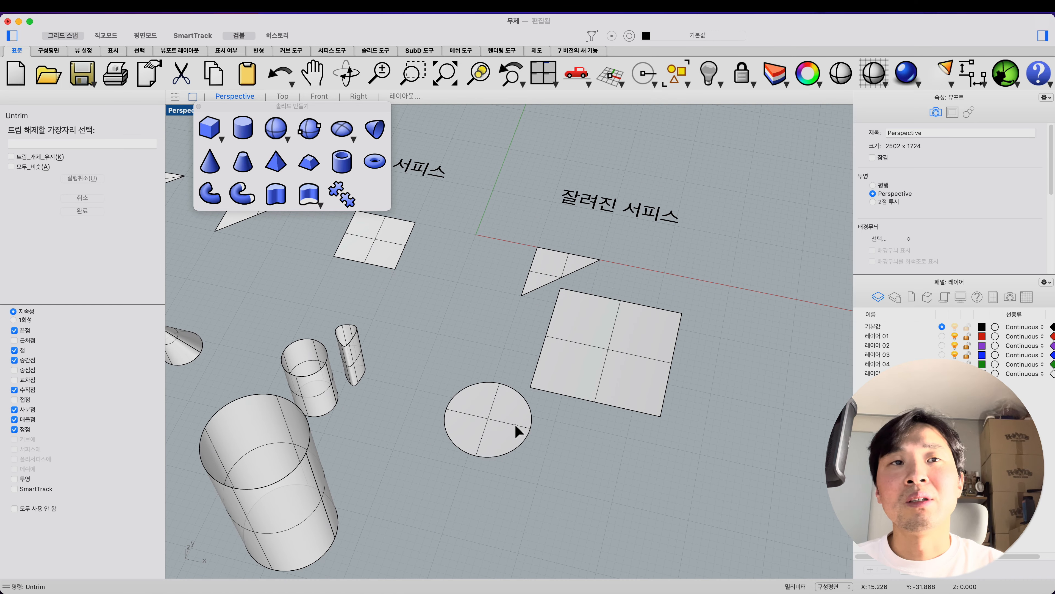
key(Return)
click(485, 409)
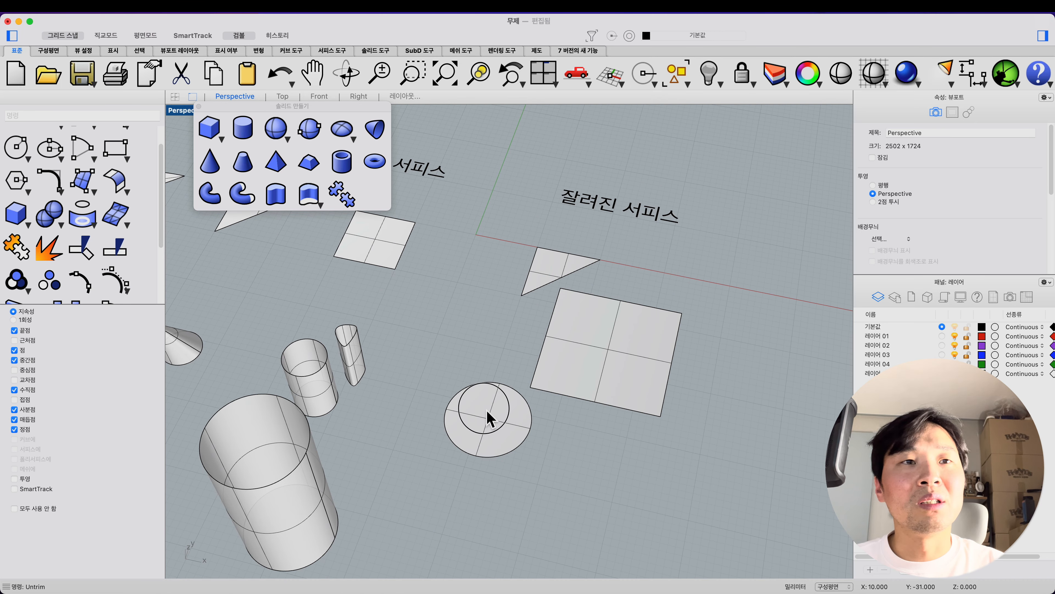
Draw a two-point circle on the untrimmed square, with its diameter spanning the midpoints of two opposite edges.
click(106, 284)
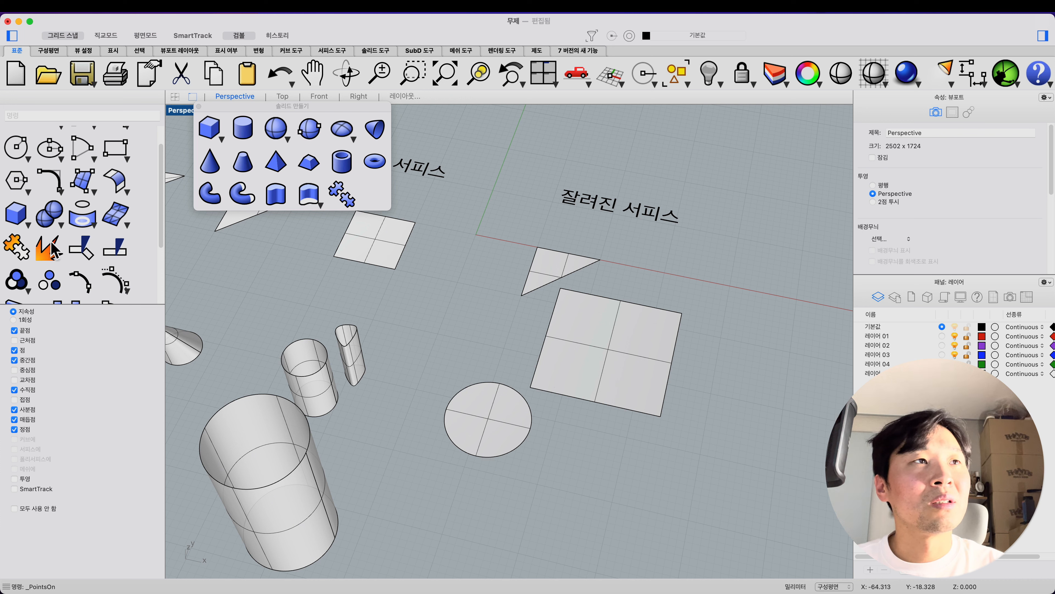
scroll(53, 249, up, 2)
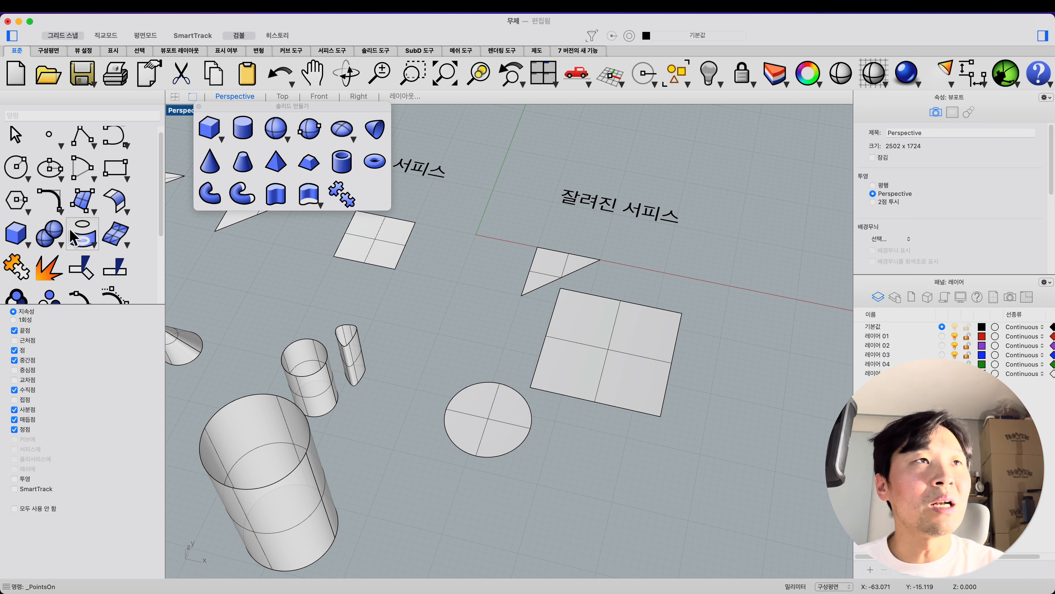
click(30, 169)
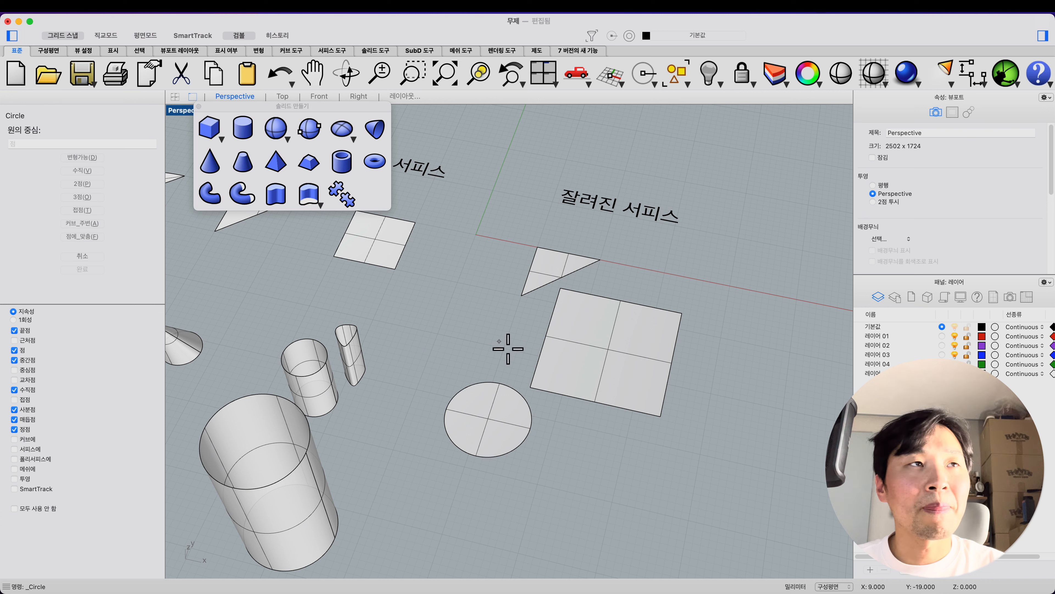
click(82, 183)
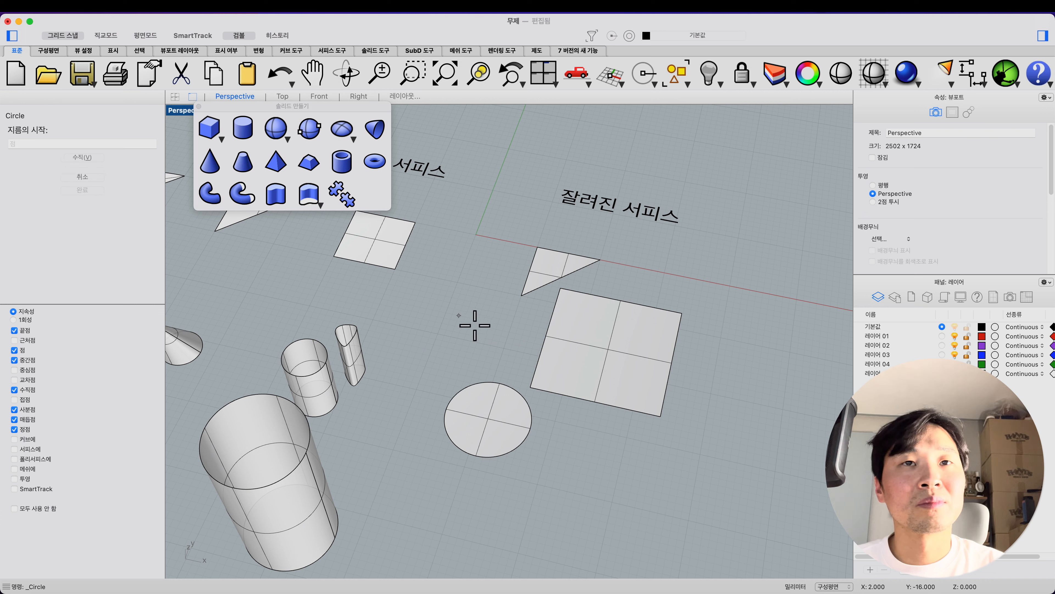
click(546, 335)
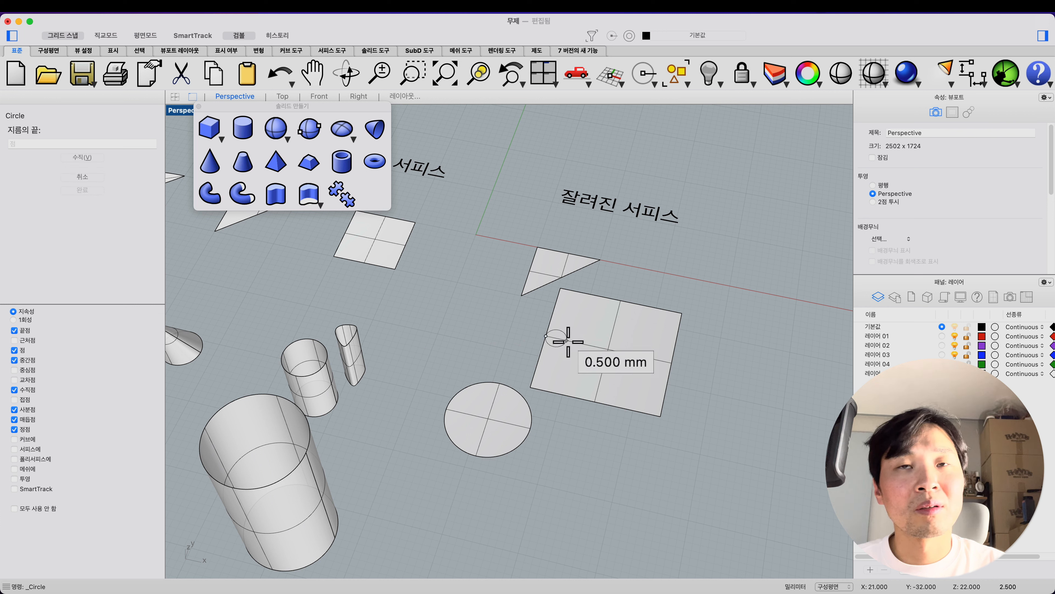
click(672, 363)
Split the square surface using the circle as the cutting object.
click(650, 364)
text(split)
key(Return)
click(666, 338)
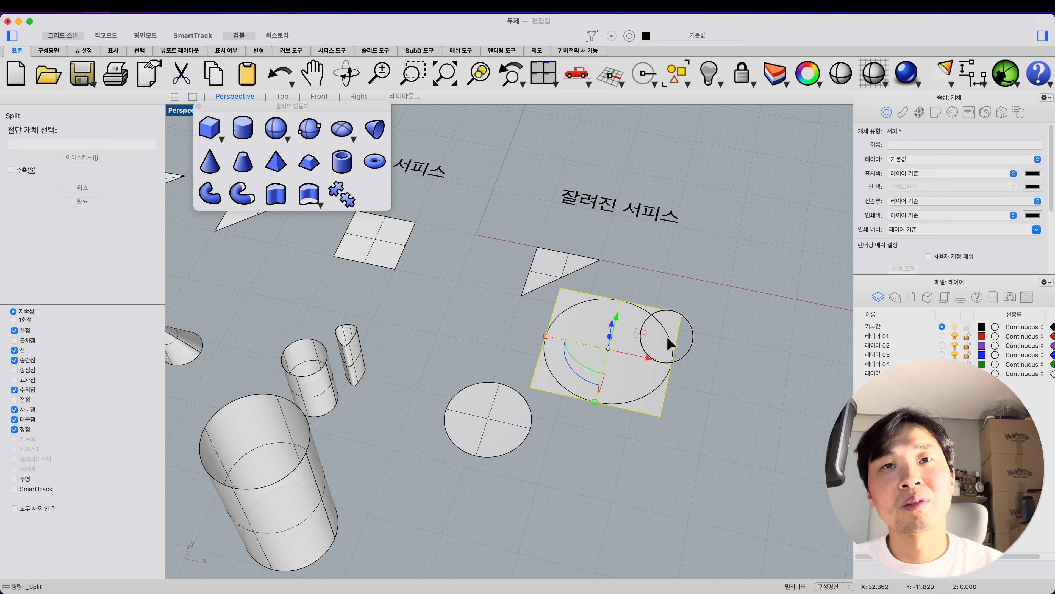
key(Return)
click(710, 357)
Move the circular piece out of the square and check the object types of the circular surfaces.
drag(613, 360, 769, 392)
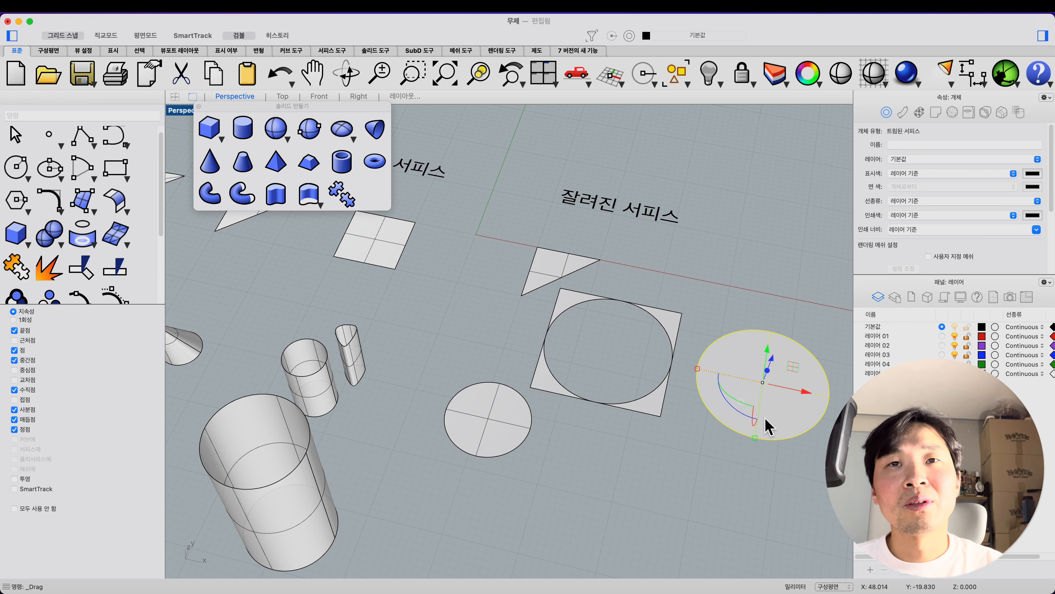
click(709, 471)
click(740, 408)
click(481, 441)
key(Escape)
Review the complete set of untrimmed and trimmed examples, selecting everything and checking the large cylinder wall's object type.
scroll(481, 440, down, 2)
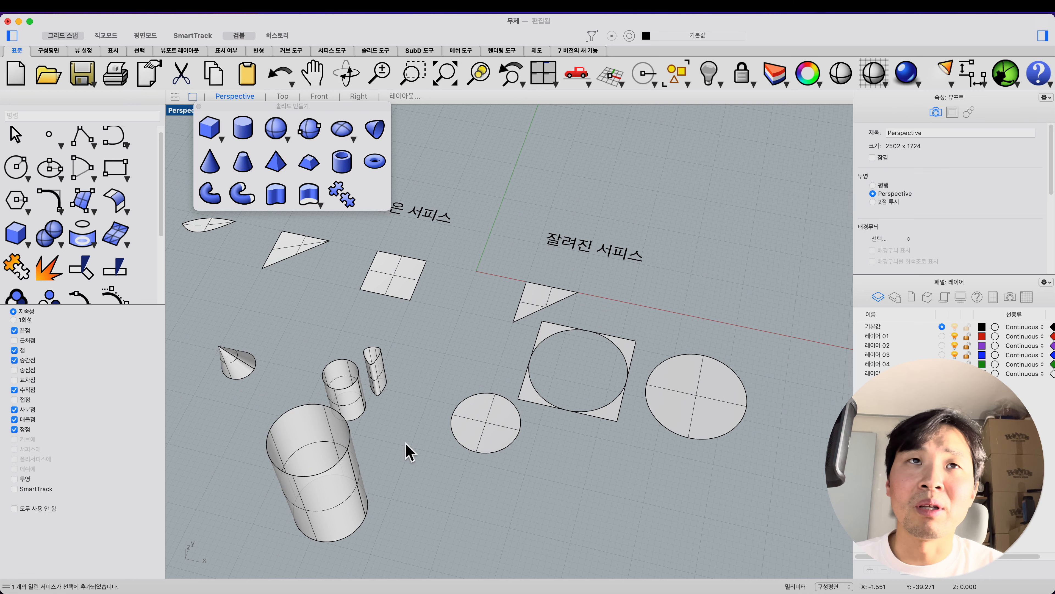
scroll(406, 443, down, 2)
shift+right_drag(411, 443, 490, 444)
scroll(490, 444, down, 2)
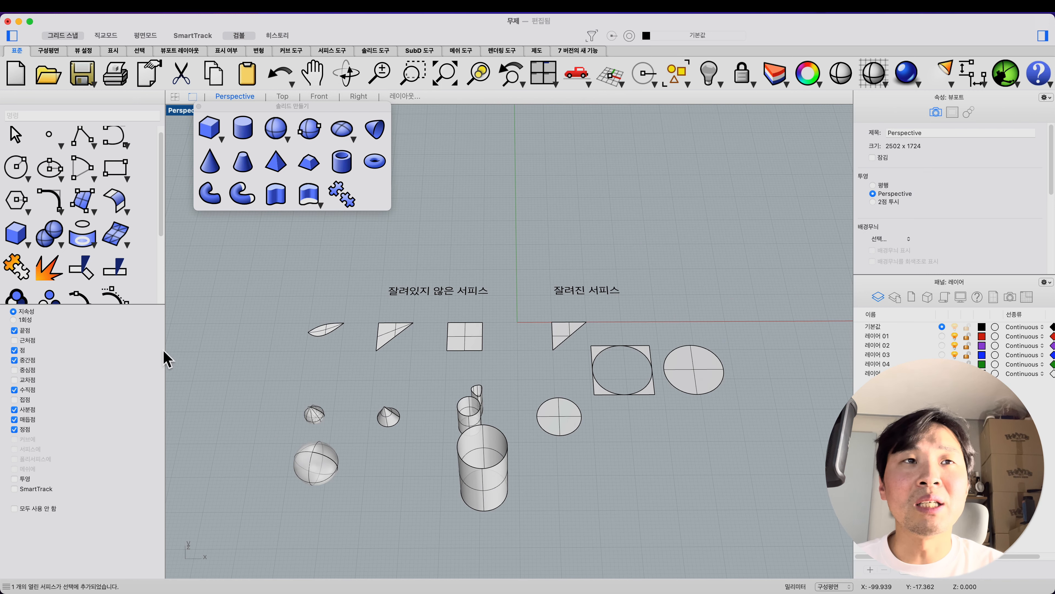
drag(233, 254, 813, 550)
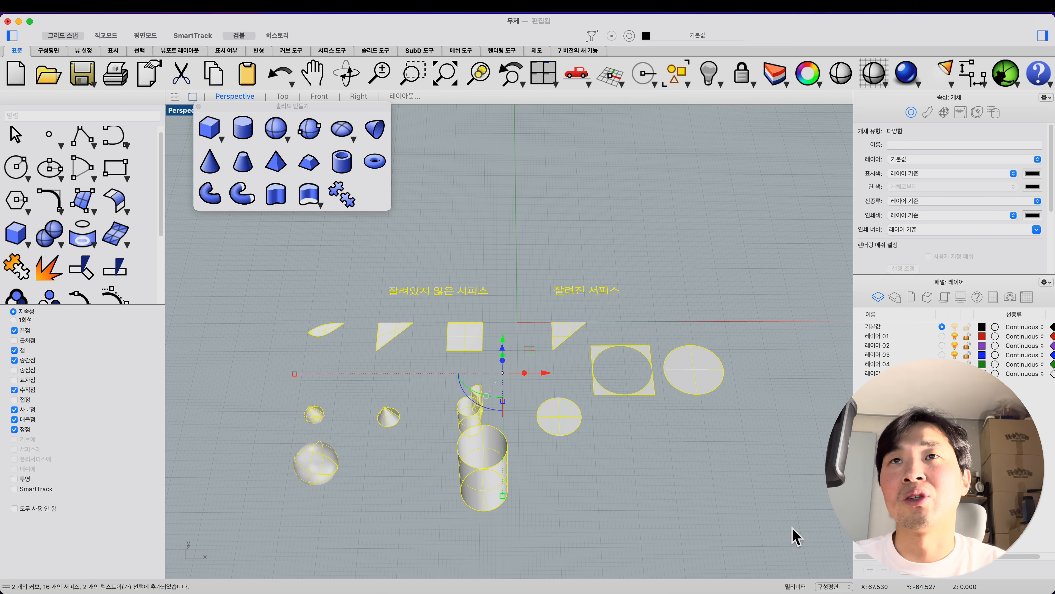
key(Escape)
scroll(470, 444, down, 3)
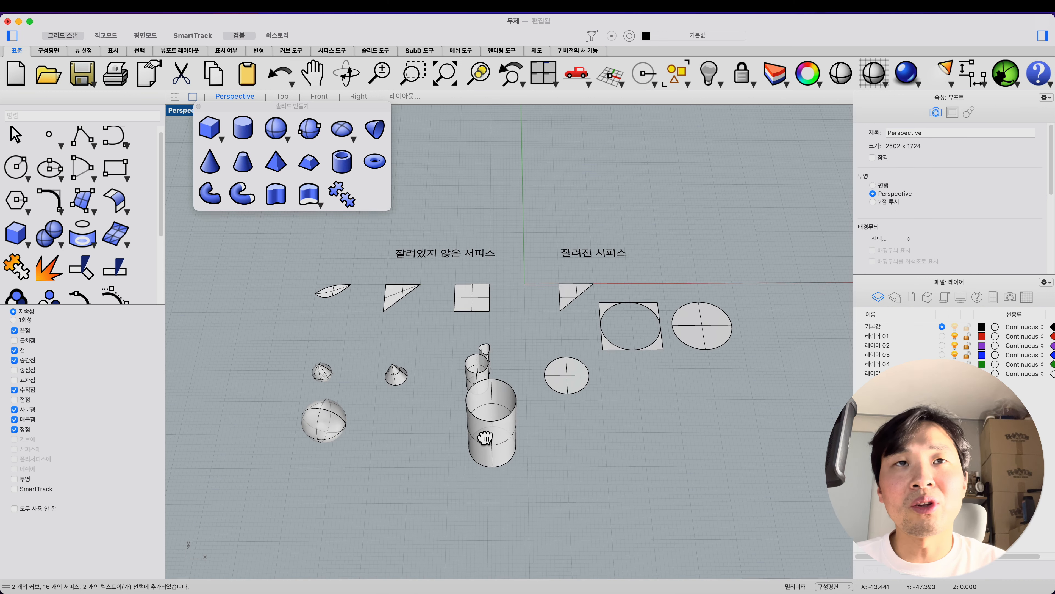
click(489, 445)
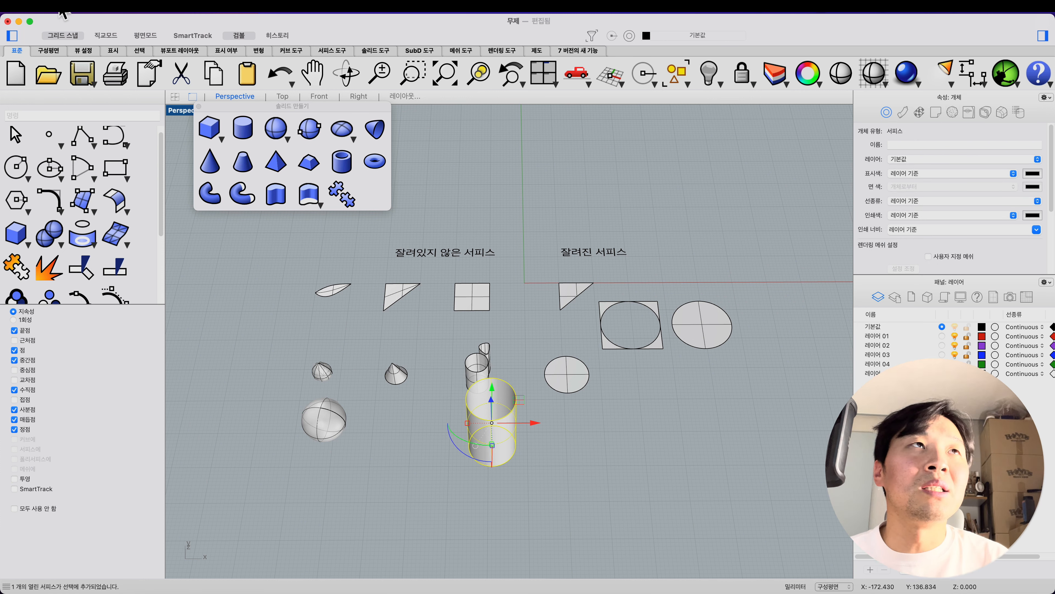
Switch to the 잎파이프.3dm leaf model, show the lower pipe tips, and clear the selection.
click(81, 13)
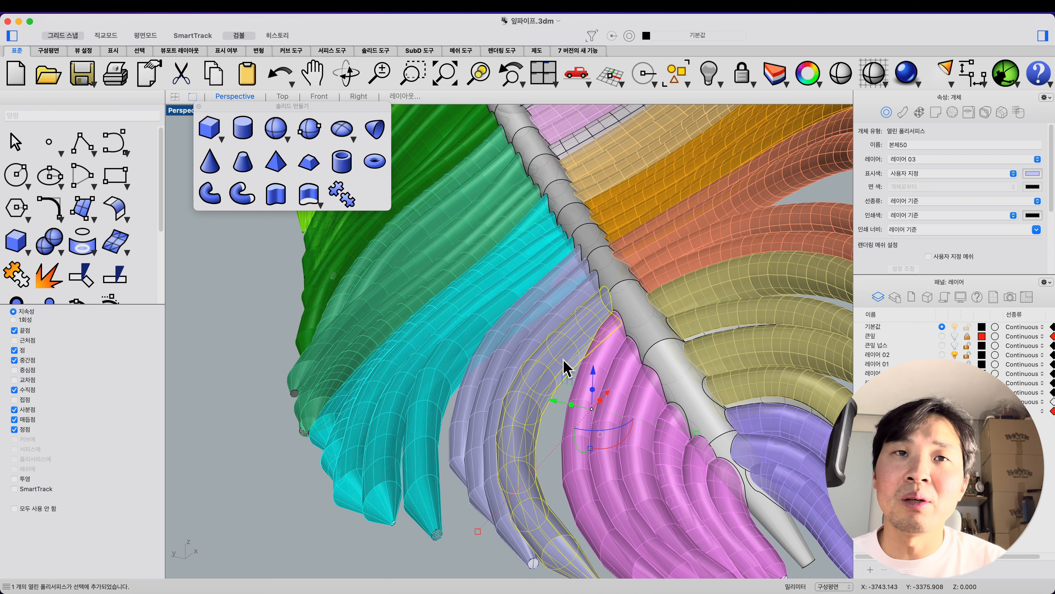
shift+right_drag(568, 474, 547, 410)
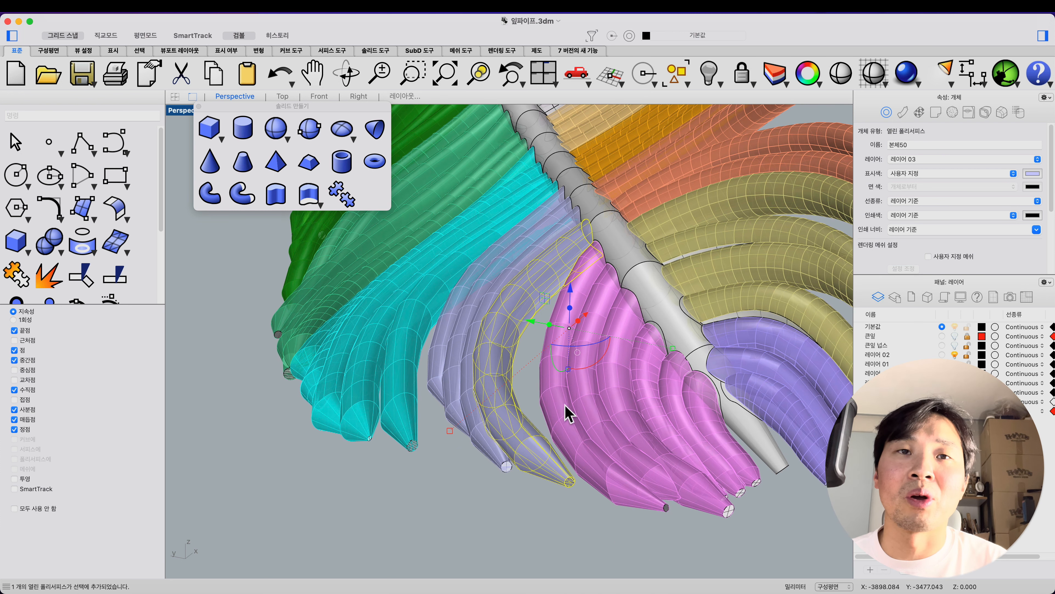
key(Escape)
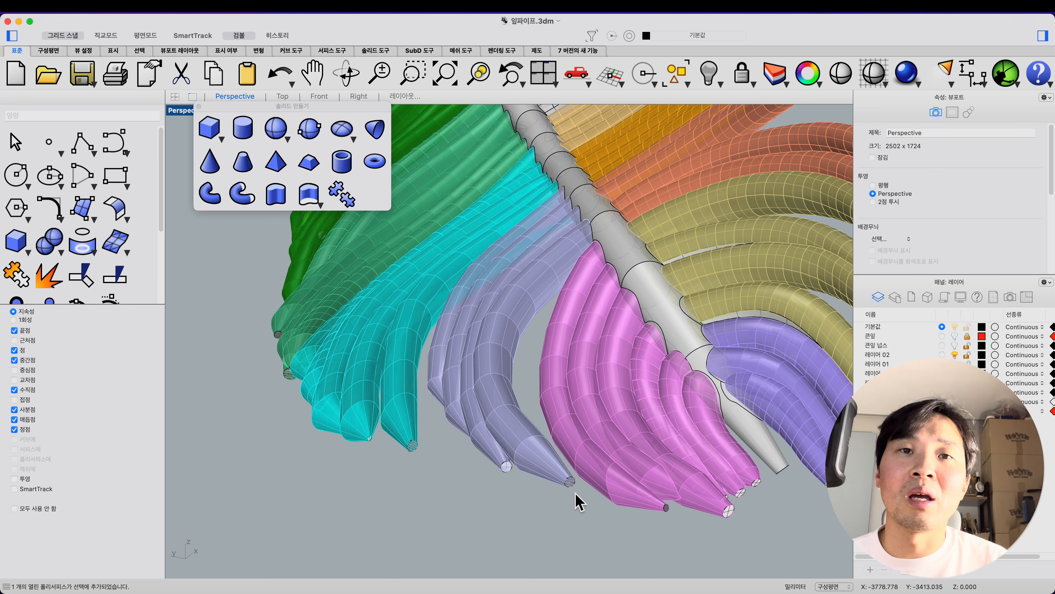
Check the object types of the lavender pipe beside the pink group and of the small cap closing its tip.
scroll(569, 491, up, 5)
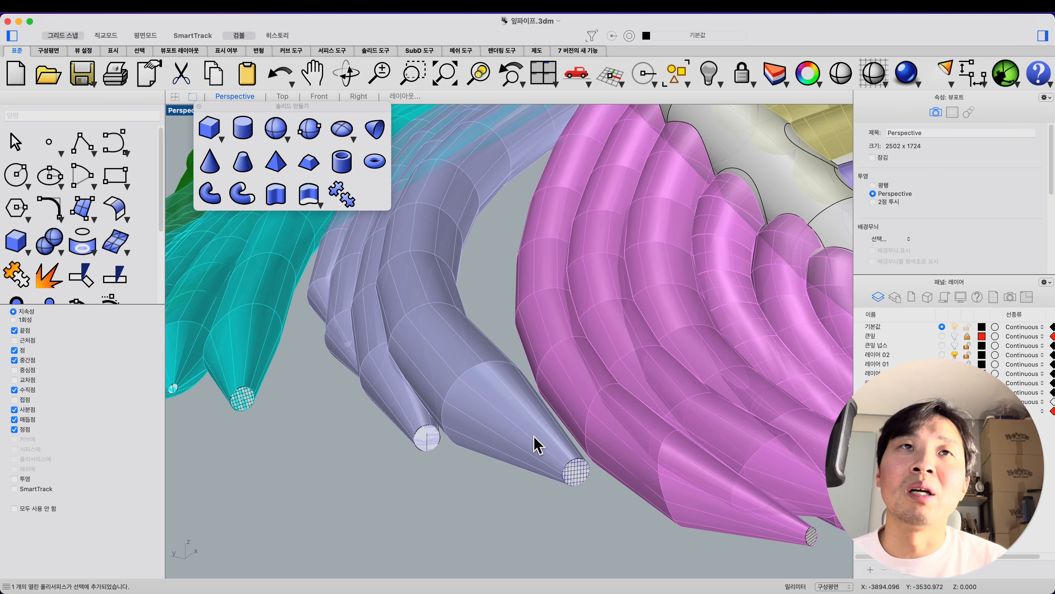
click(537, 445)
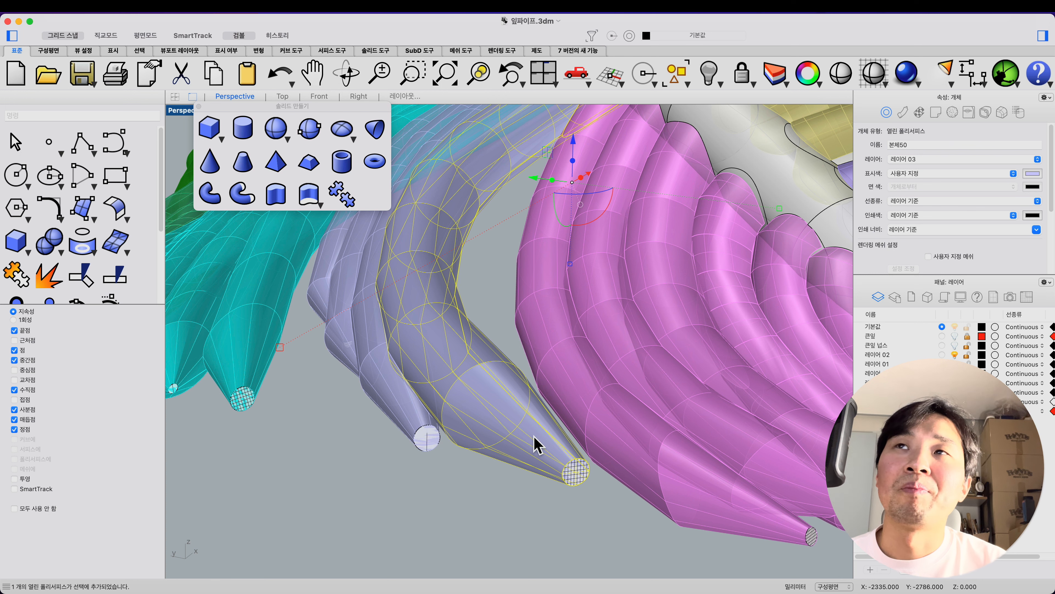
scroll(534, 436, down, 5)
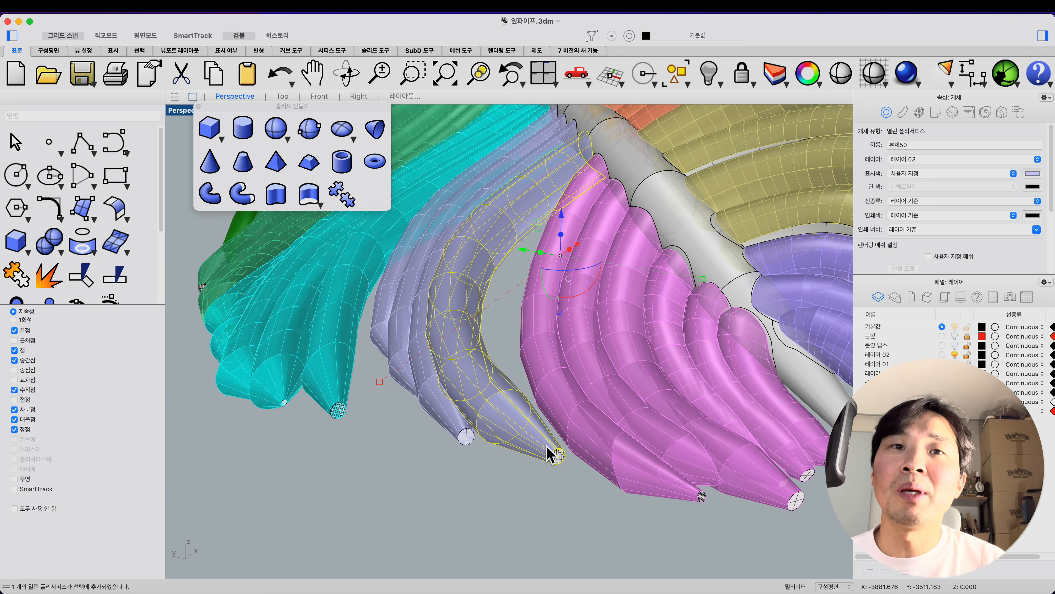
key(Escape)
drag(533, 483, 578, 436)
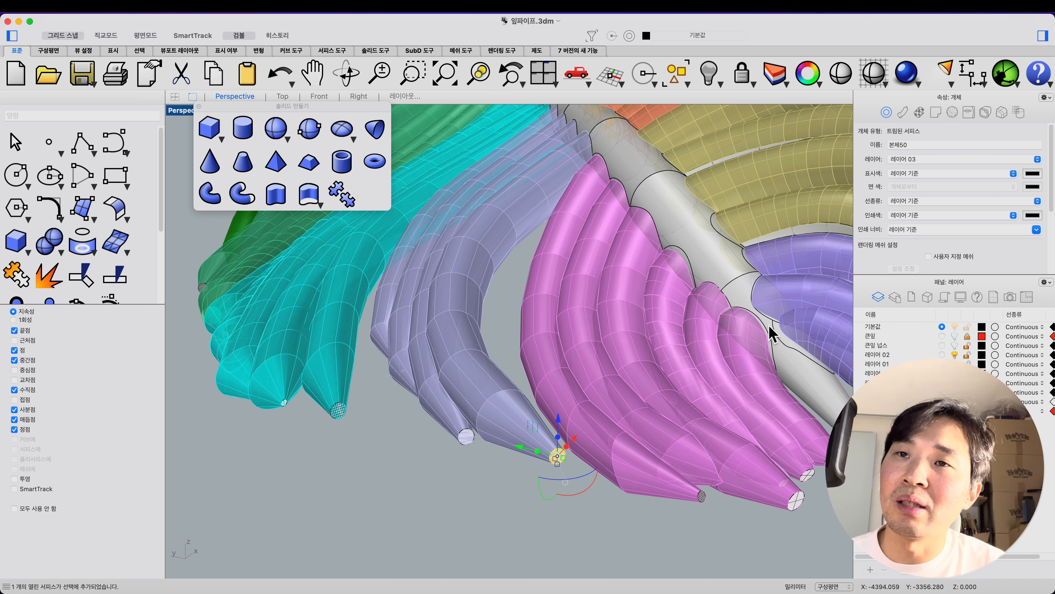
key(Escape)
Examine how the coloured pipes are arranged along the central stem across the whole leaf model.
scroll(753, 362, up, 6)
scroll(749, 358, down, 10)
shift+right_drag(642, 358, 656, 436)
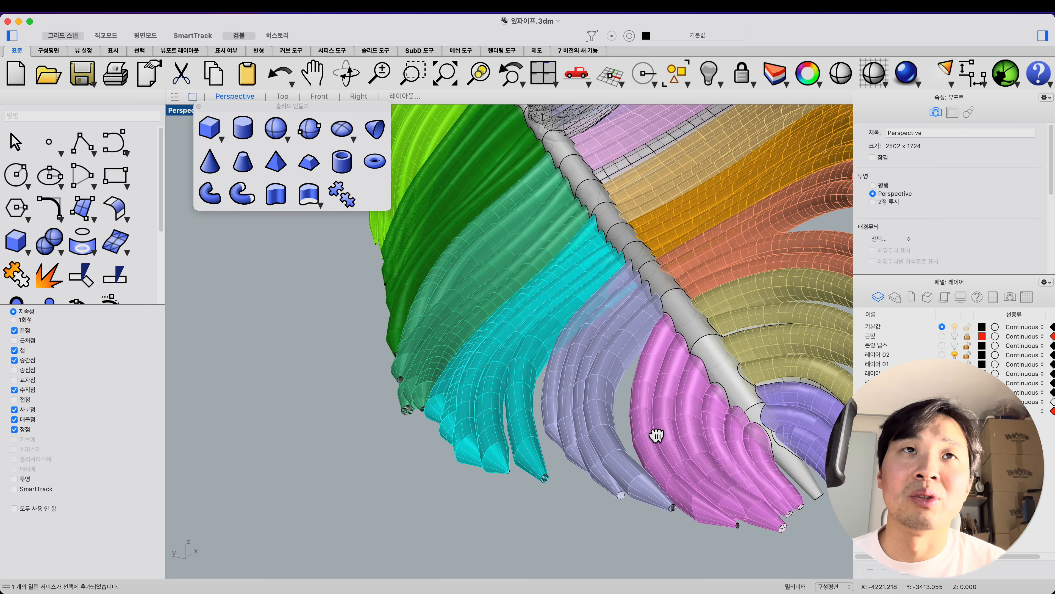
scroll(625, 393, down, 6)
right_drag(623, 392, 613, 468)
scroll(583, 433, up, 5)
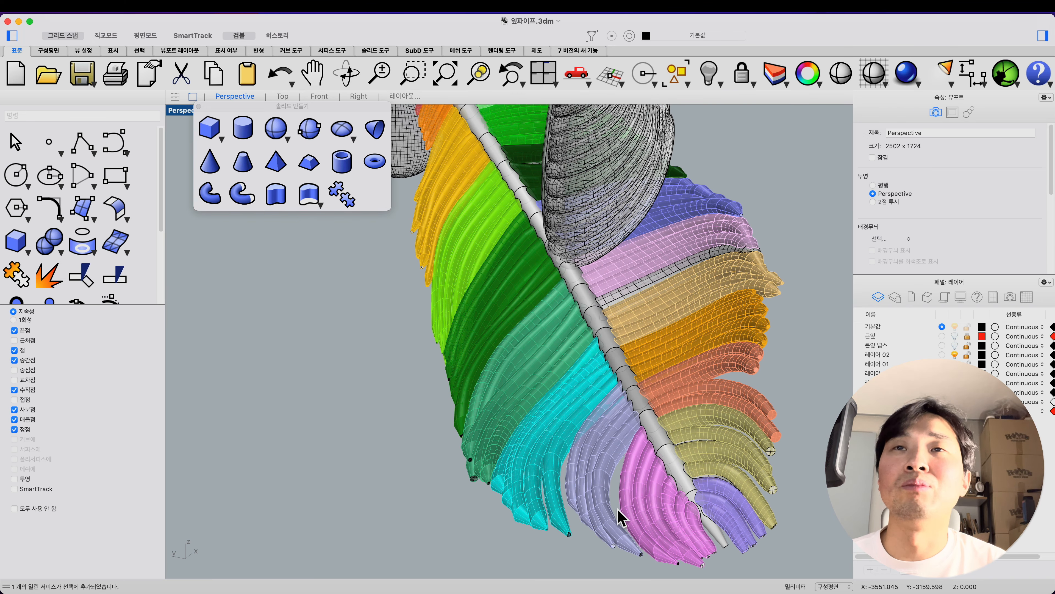
Return to the untitled examples document, rebuild the large open cylinder wall and turn on its control points.
key(super+Tab)
key(super+grave)
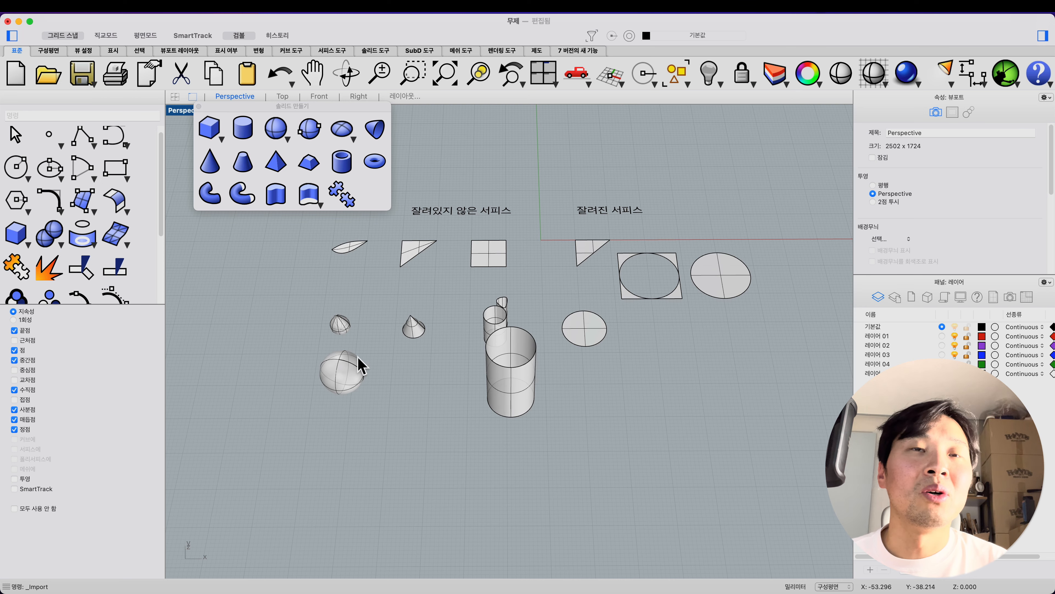
click(532, 388)
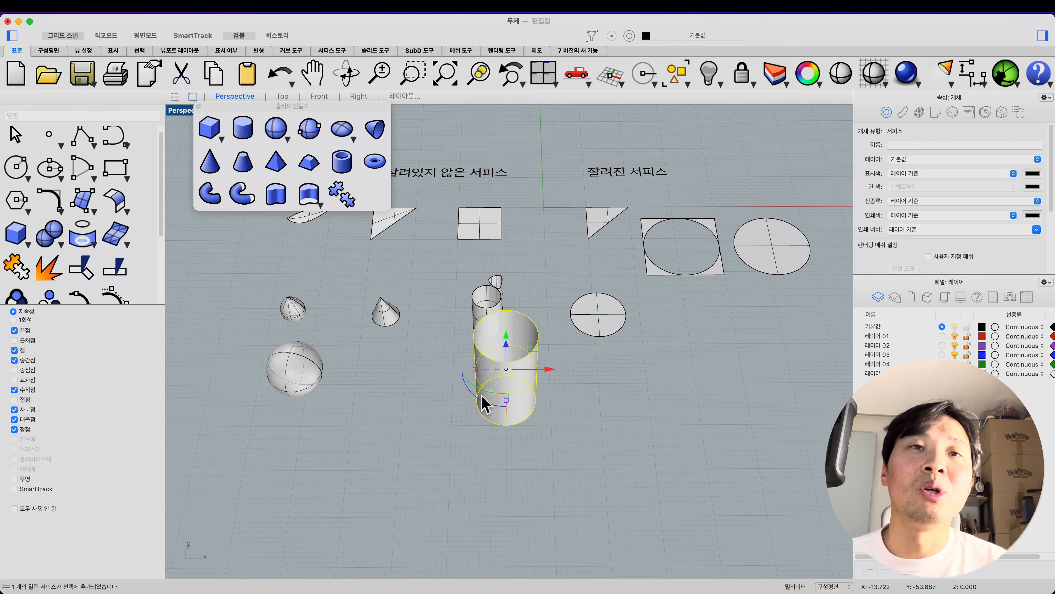
right_drag(510, 400, 517, 423)
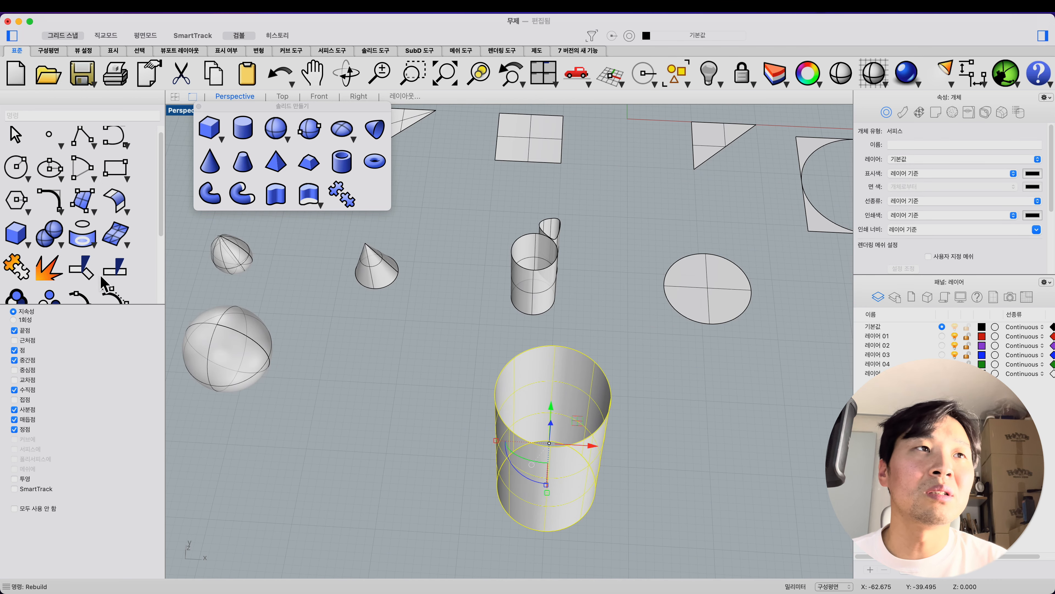
click(115, 299)
Gather the top rim control points of the large cylinder wall into a single point to close its upper end.
drag(510, 353, 549, 342)
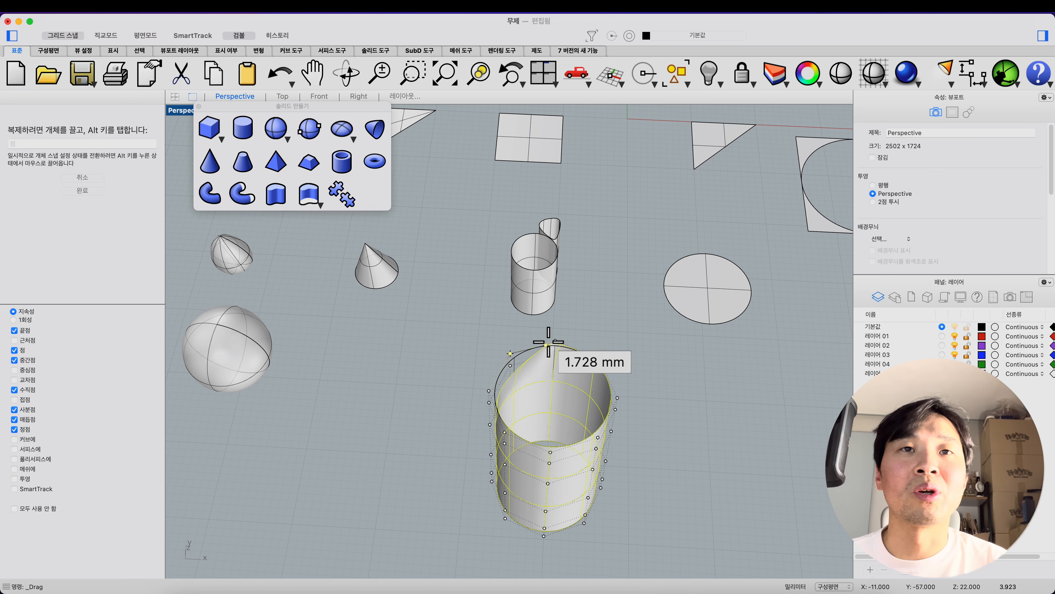
drag(549, 341, 549, 339)
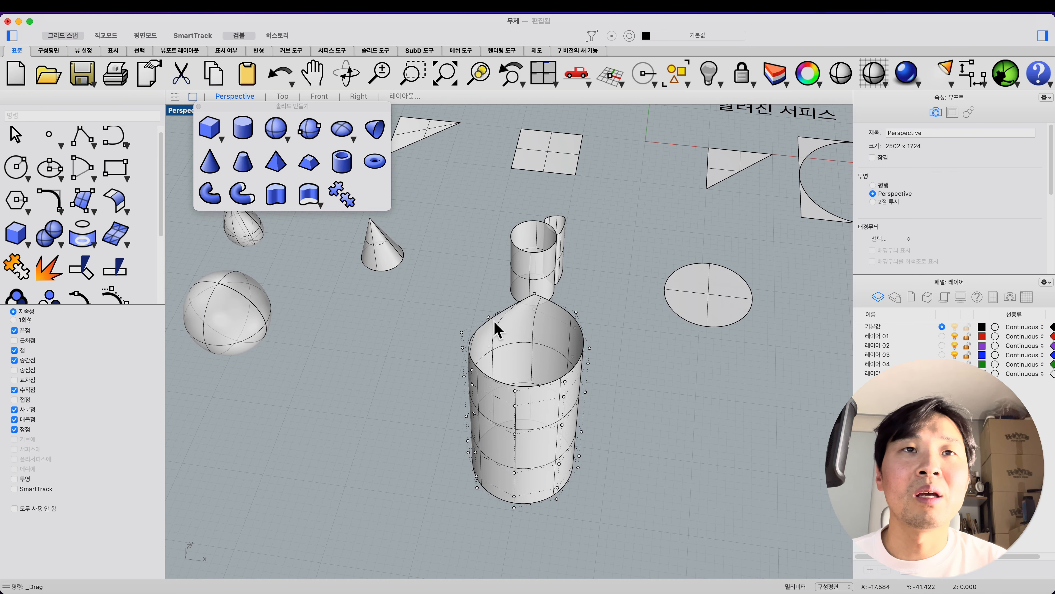
drag(489, 317, 534, 294)
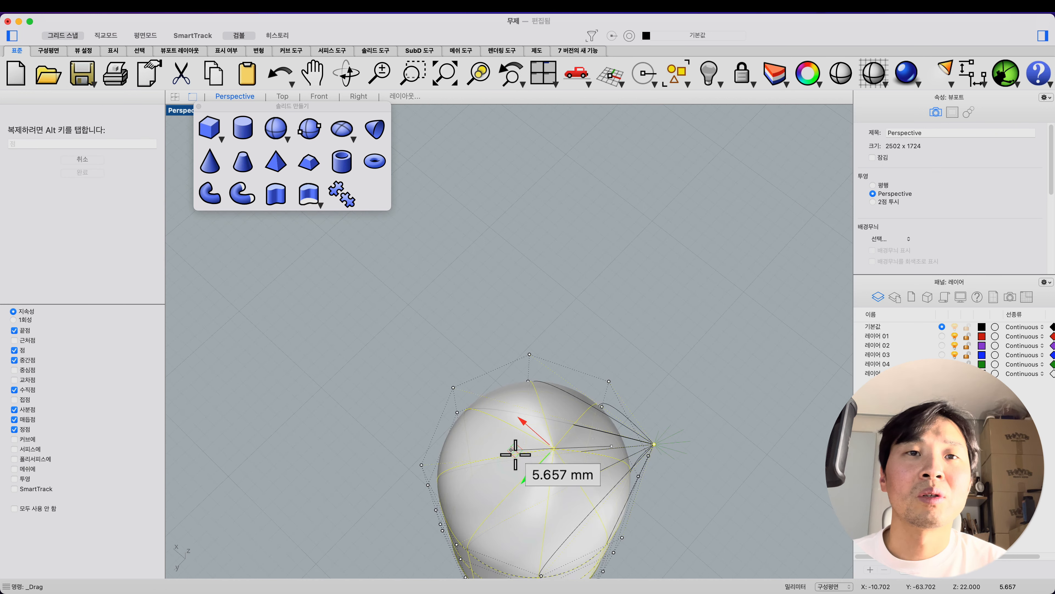
drag(514, 448, 493, 453)
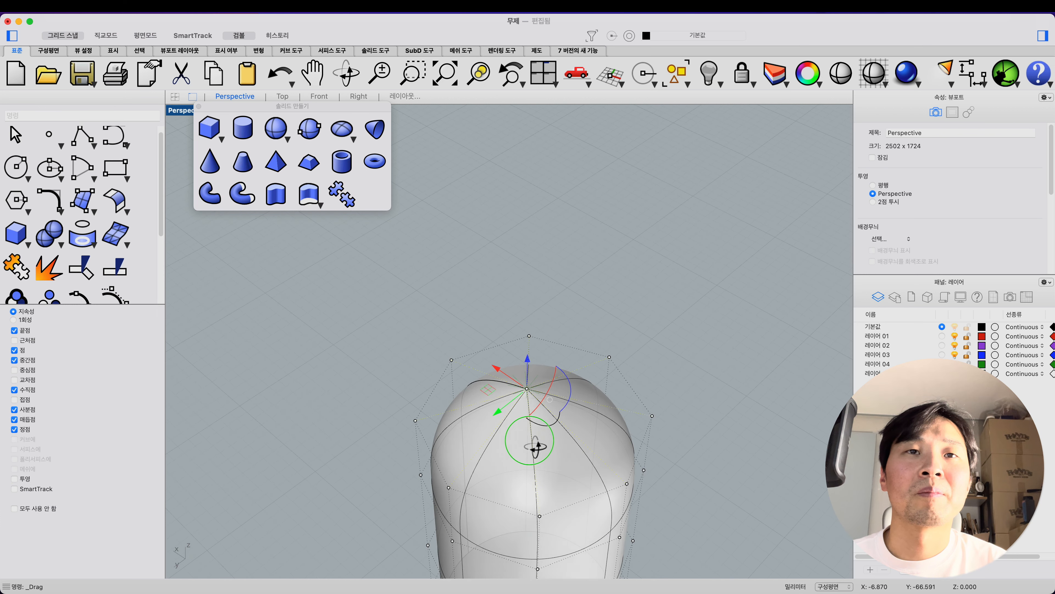
Align only the Z height of the gathered tip points with the neighbouring control points using SetPt, leaving X and Y off.
key(Return)
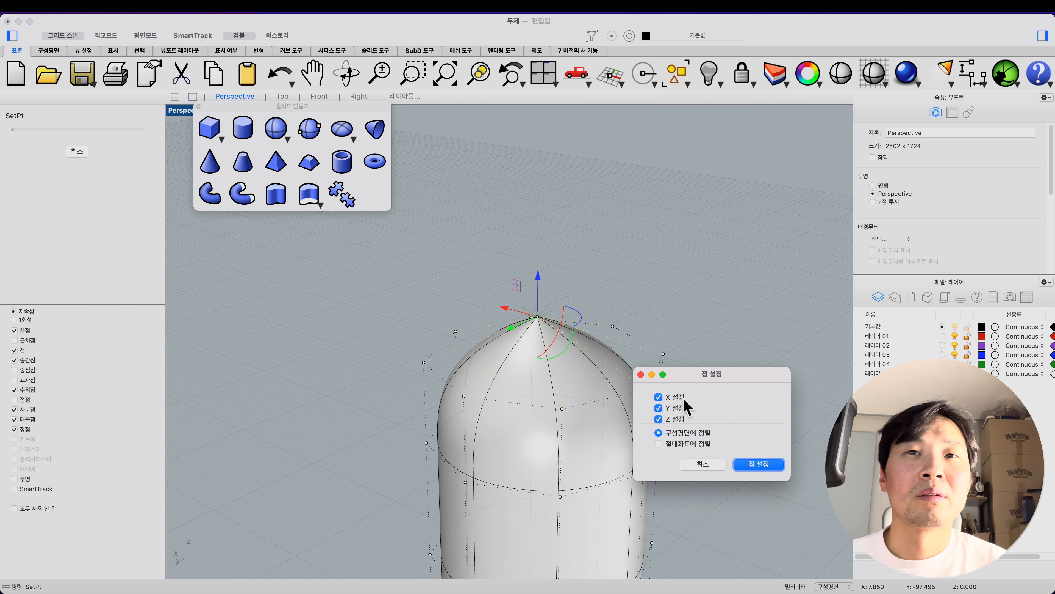
click(685, 399)
click(681, 409)
click(759, 464)
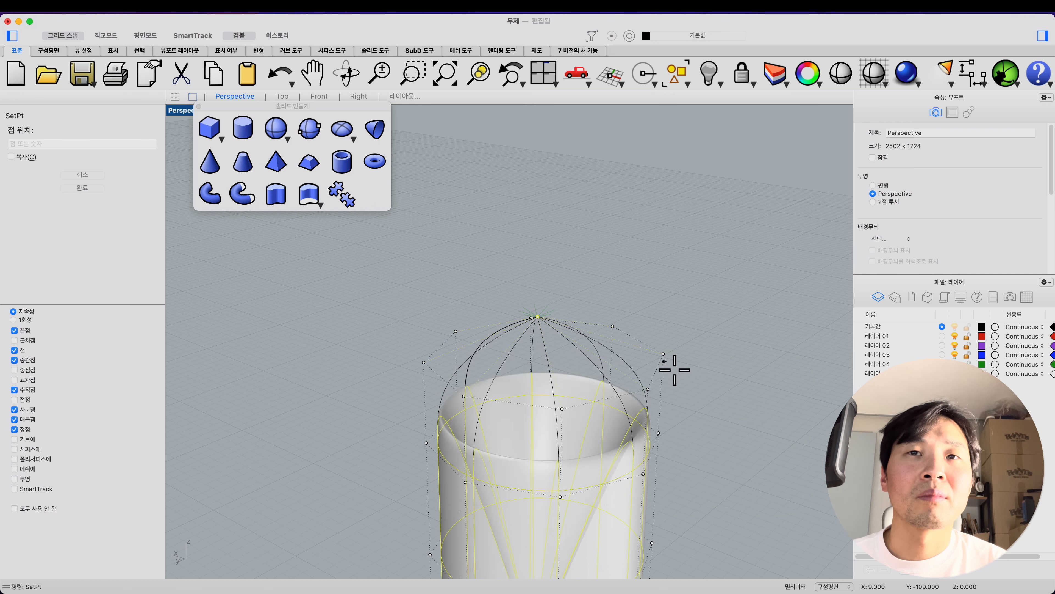
click(675, 370)
key(Escape)
key(Escape)
Inspect the domed cylinder wall from several angles and check its object type.
scroll(651, 436, down, 5)
shift+right_drag(650, 436, 377, 476)
scroll(461, 410, down, 8)
scroll(502, 377, up, 5)
click(434, 432)
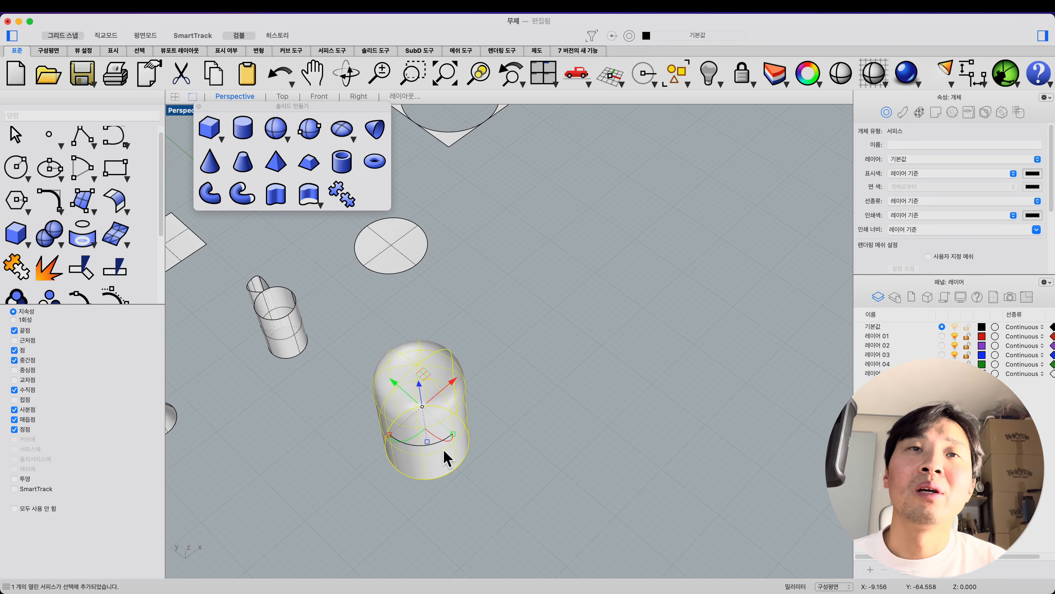
right_drag(443, 452, 406, 318)
shift+right_drag(477, 381, 541, 400)
key(Escape)
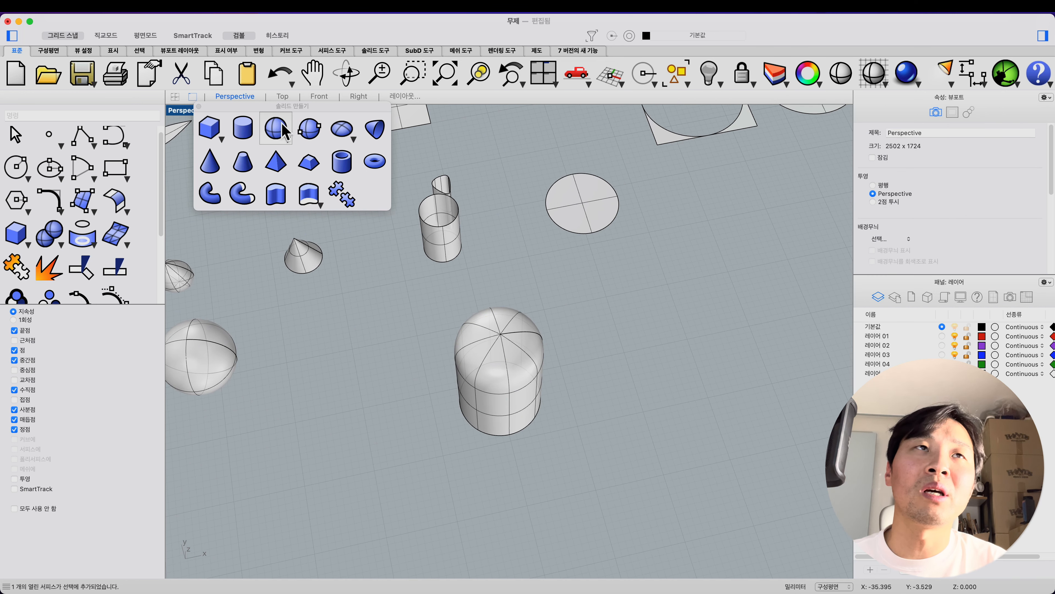
Draw a narrow upright solid cylinder between the large sphere and the domed cylinder wall.
click(243, 128)
click(343, 457)
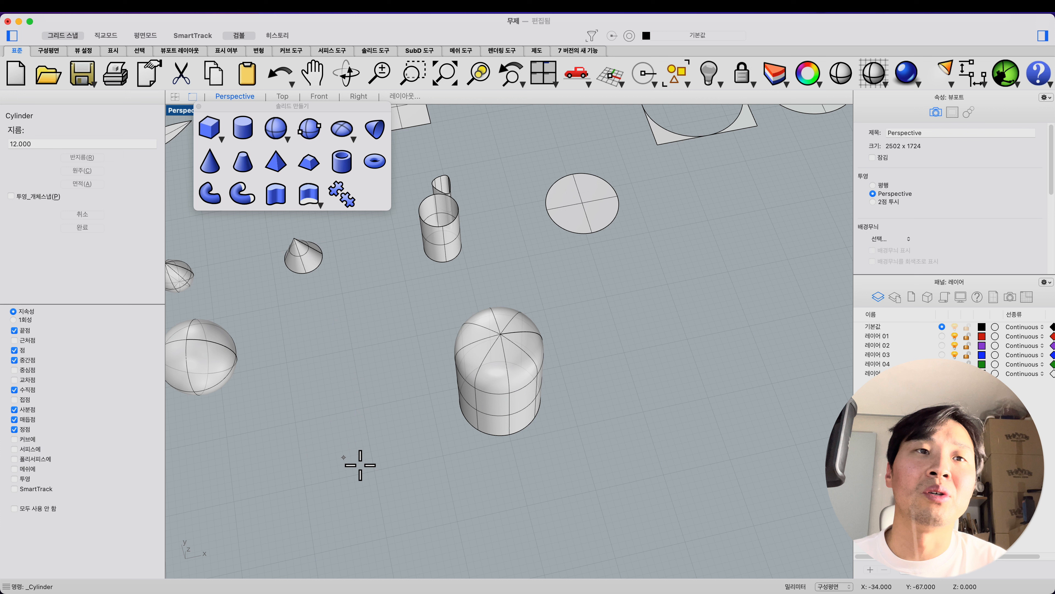
shift+click(364, 454)
click(349, 383)
shift+right_drag(362, 411, 448, 397)
scroll(447, 396, up, 2)
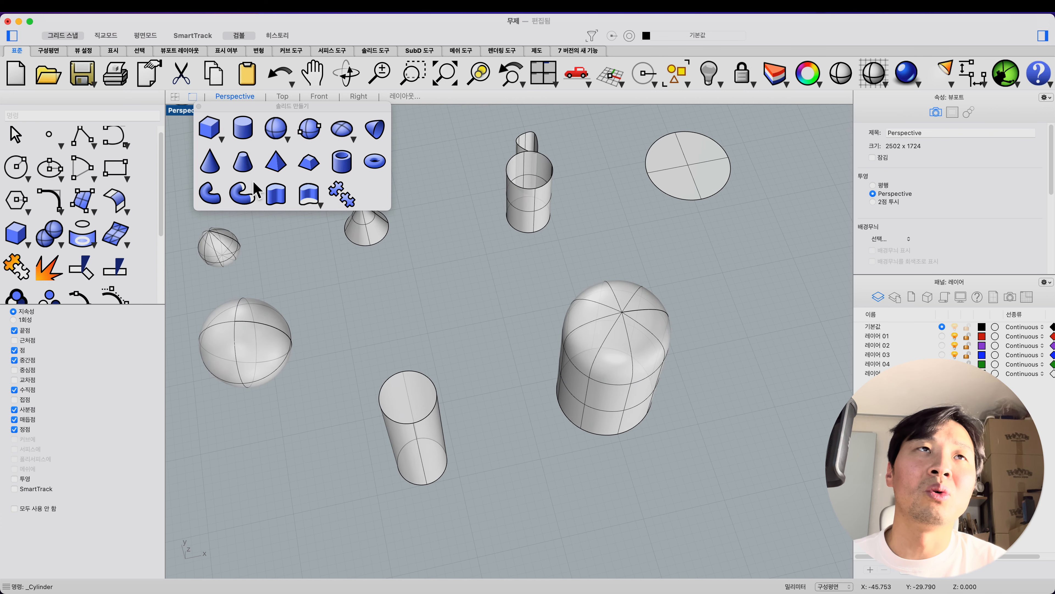
Add a sphere capping the narrow cylinder using the center snap, and join both solids with Boolean Union.
click(276, 128)
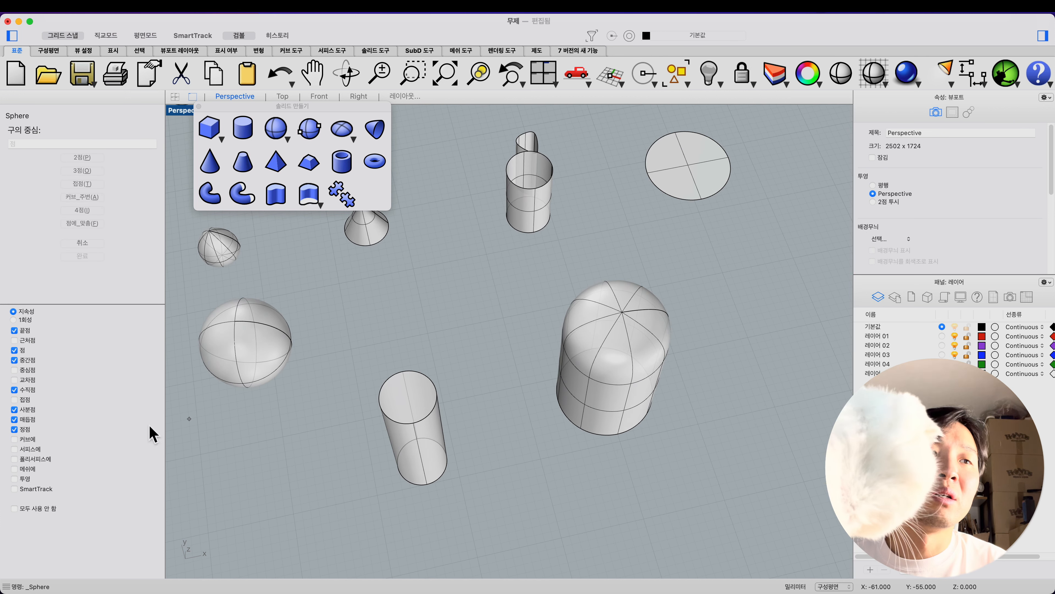
click(17, 370)
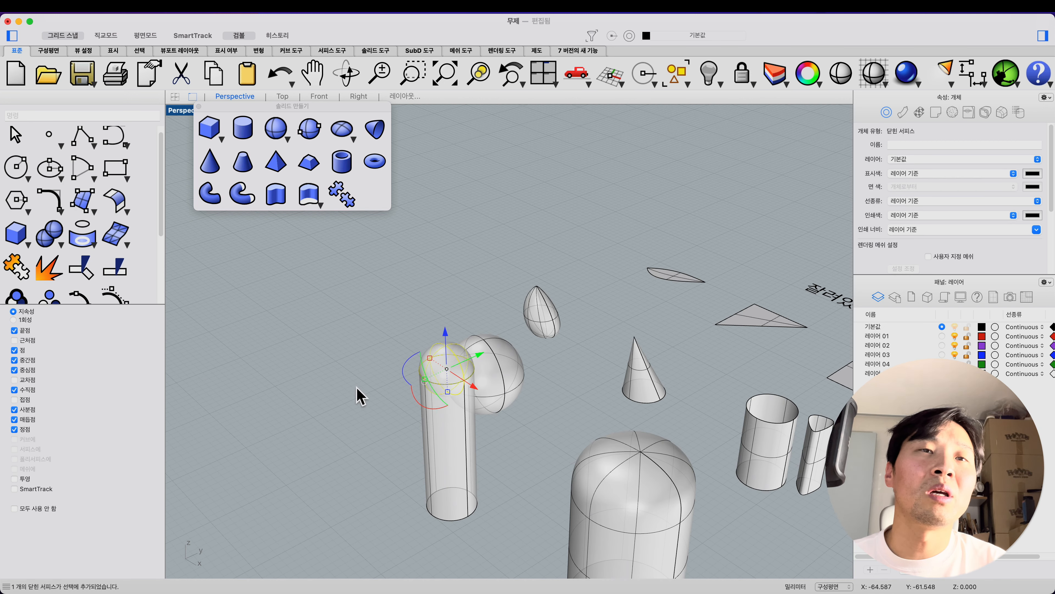
shift+click(437, 432)
click(88, 228)
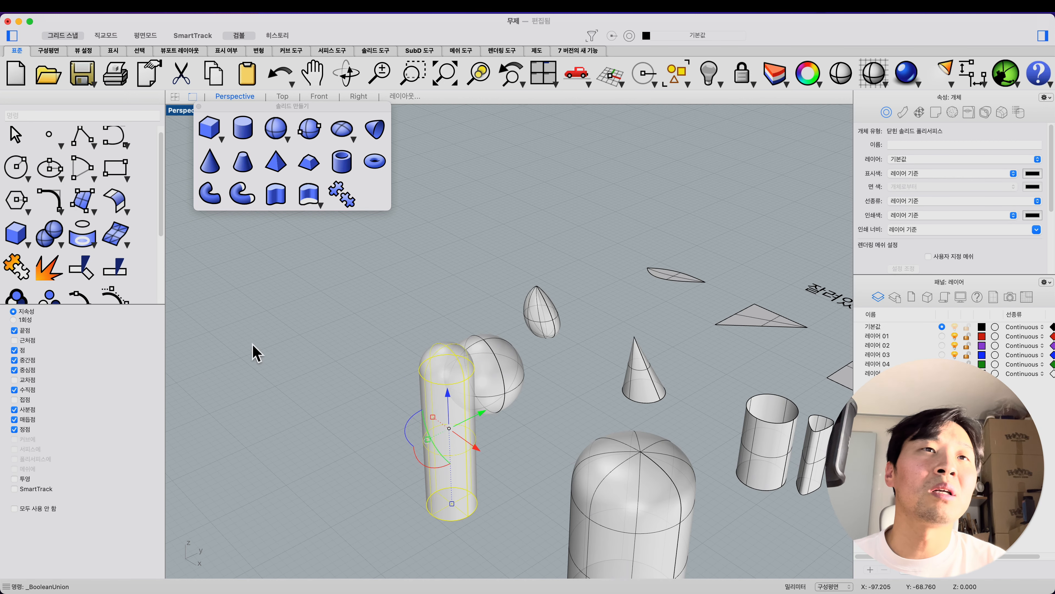
Move the round-capped narrow cylinder closer to the large domed wall.
right_drag(311, 396, 449, 456)
shift+right_drag(449, 455, 382, 429)
click(334, 411)
drag(359, 426, 395, 428)
click(383, 420)
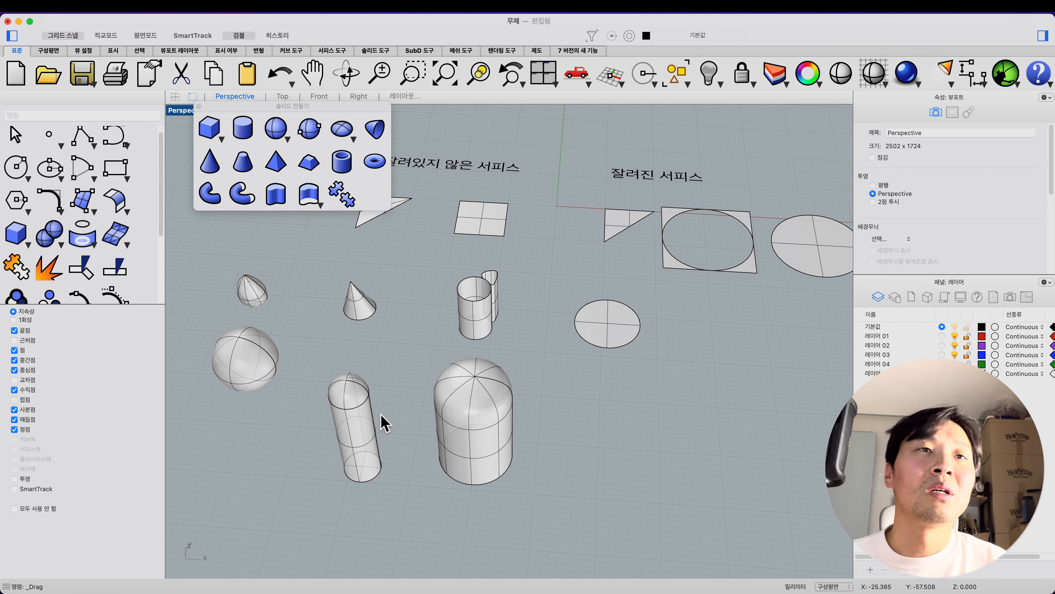
Draw another narrow upright solid cylinder in front of the large sphere.
shift+right_drag(381, 419, 503, 397)
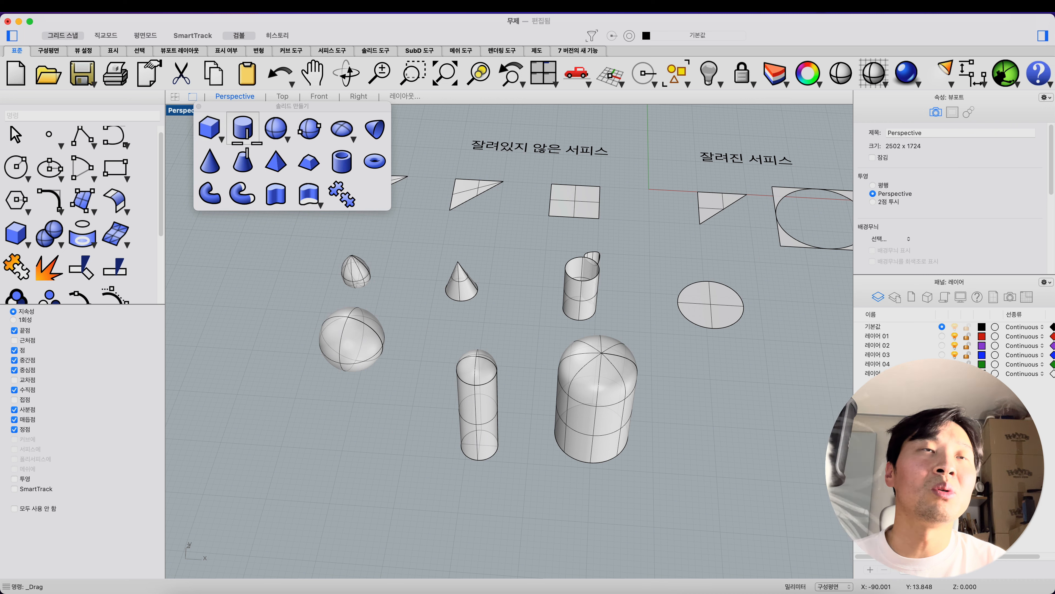
click(243, 128)
click(349, 451)
click(367, 453)
click(370, 416)
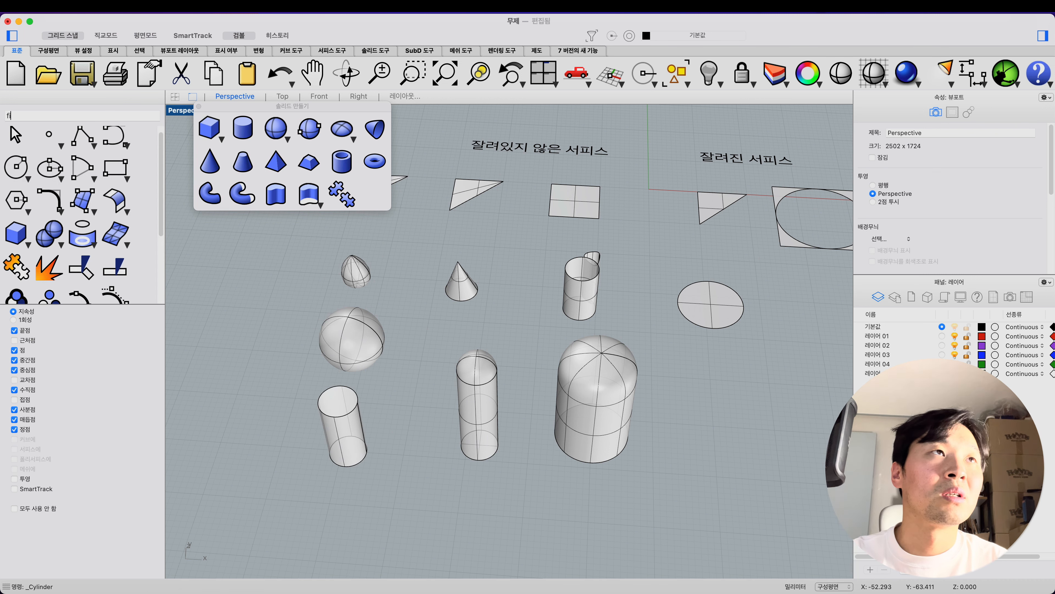
Round the new cylinder's top edge with FilletEdge at radius 1.
text(fi)
key(Down)
key(Down)
key(Return)
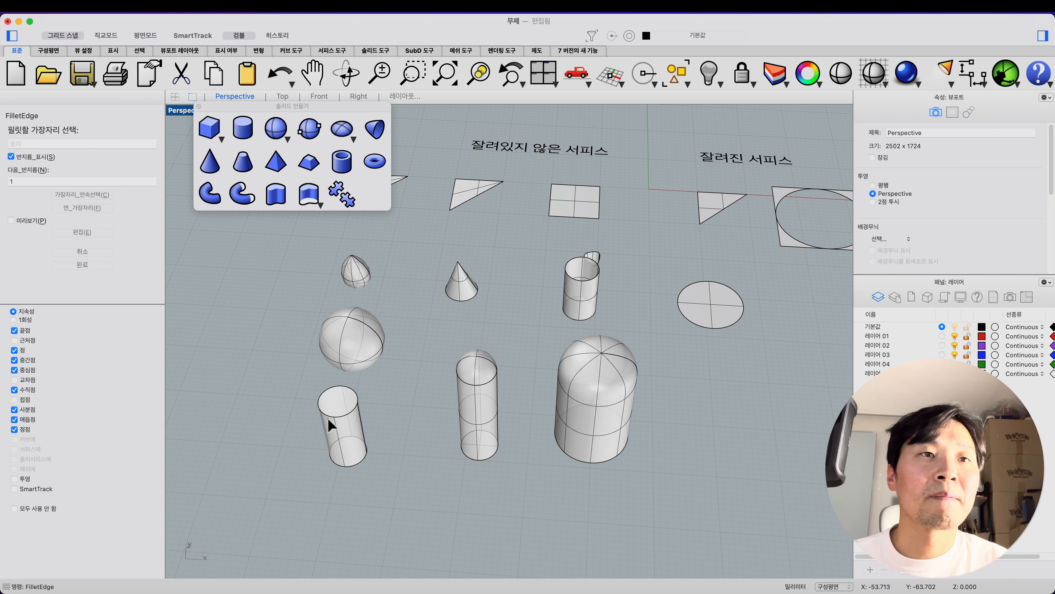
click(337, 416)
key(Return)
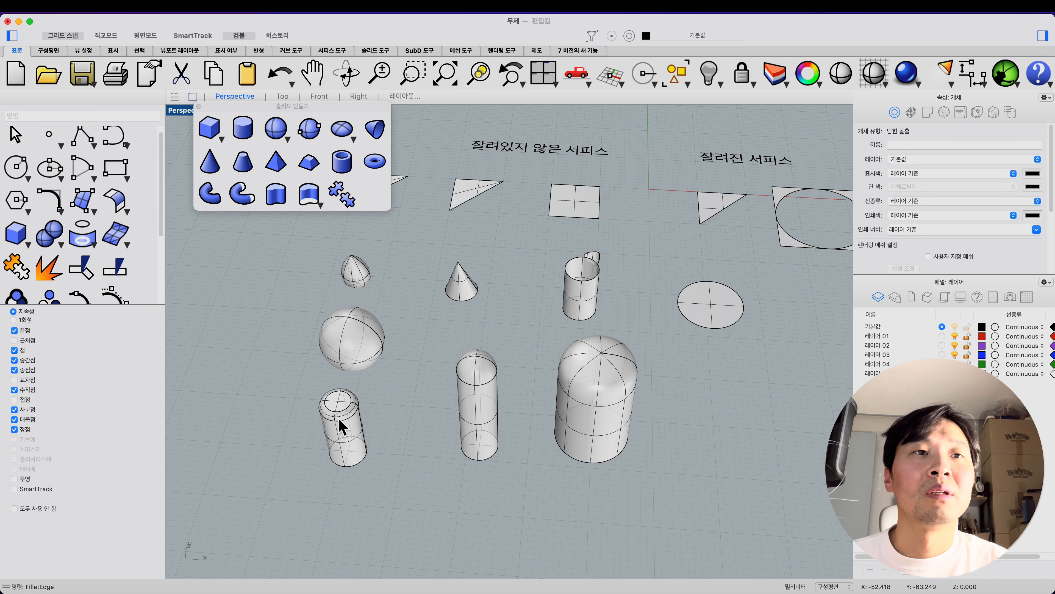
Move the filleted cylinder next to the round-capped cylinder and clear the selection.
click(338, 418)
drag(385, 434, 445, 429)
click(482, 477)
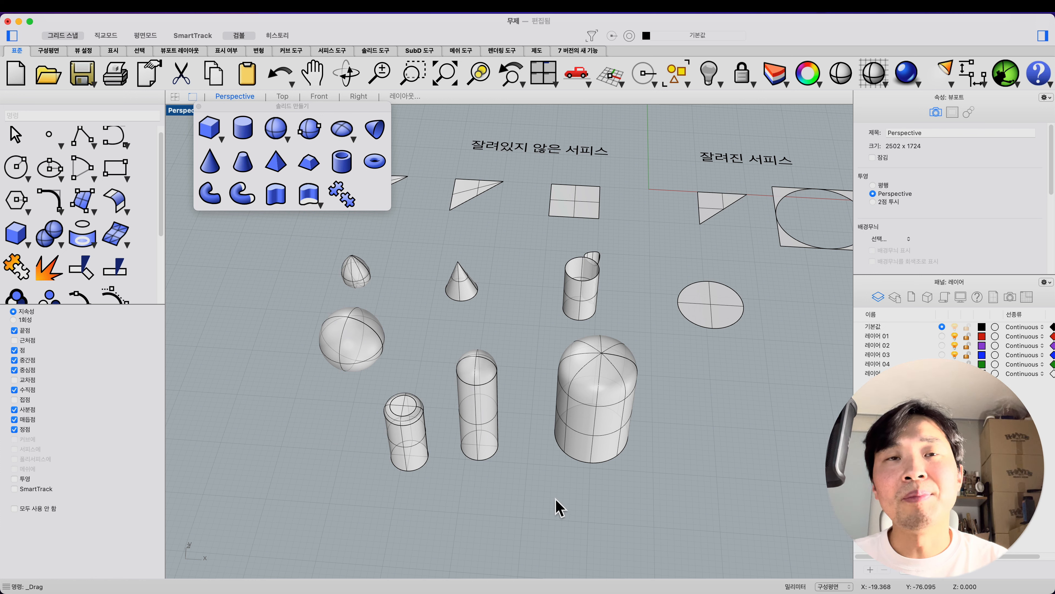
Compare the three rounded cylinders from the side and above, checking the object types of the domed wall and the round-capped cylinder.
click(603, 462)
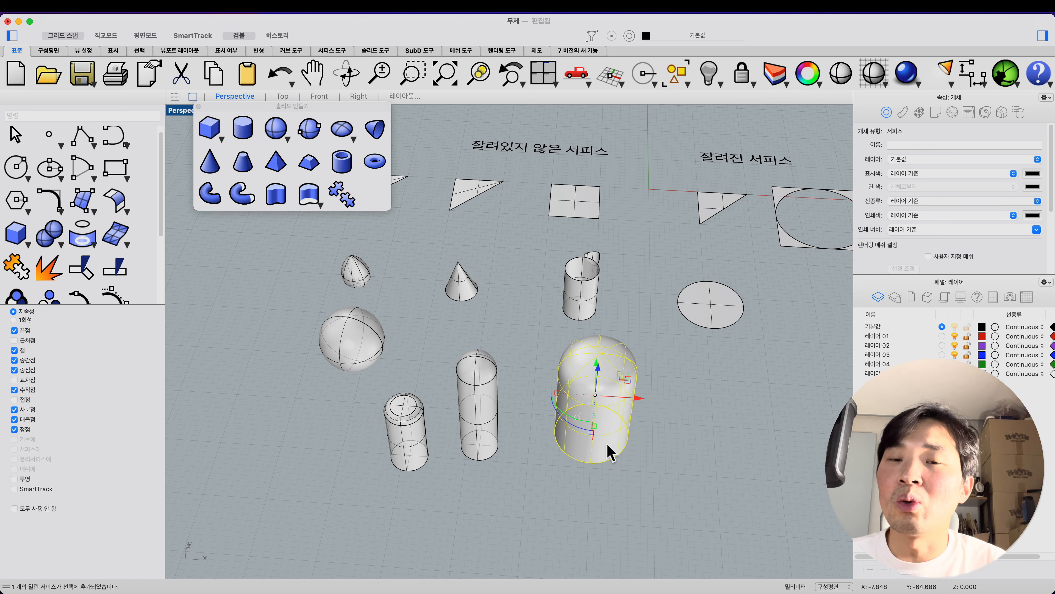
key(Escape)
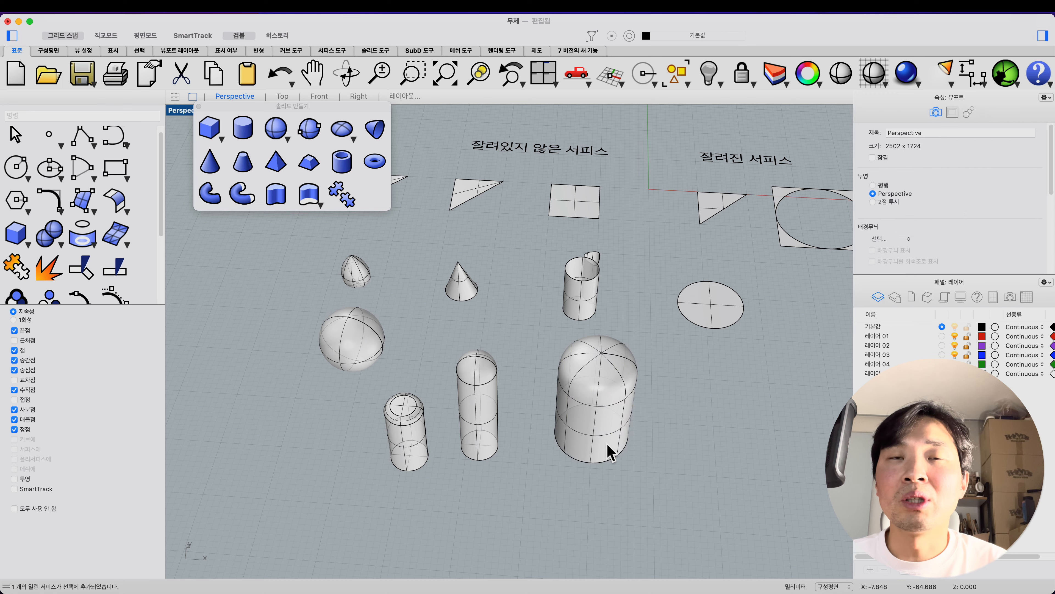
right_drag(608, 448, 652, 462)
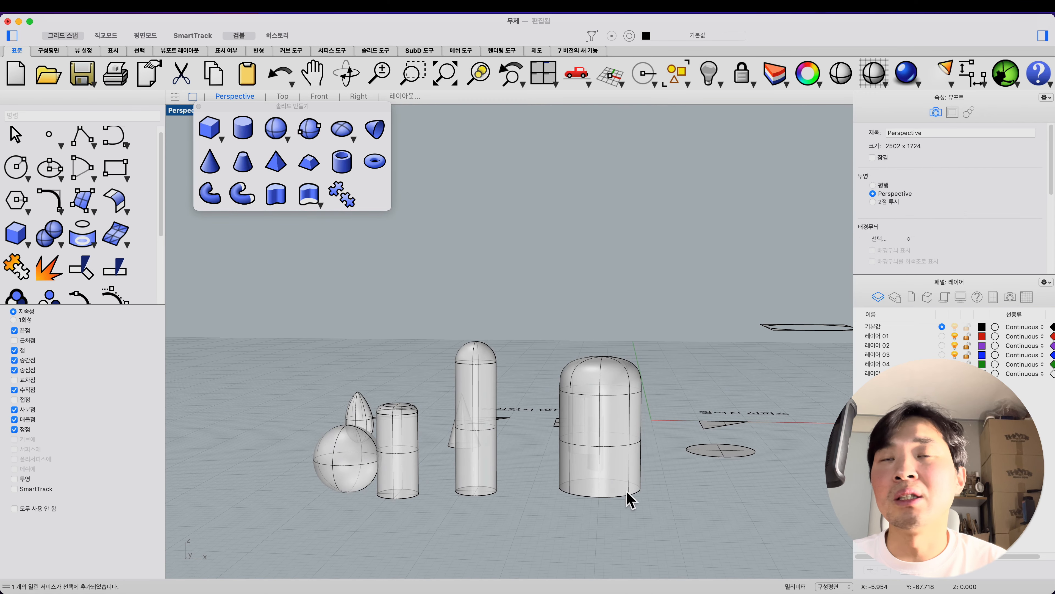
right_drag(612, 513, 606, 536)
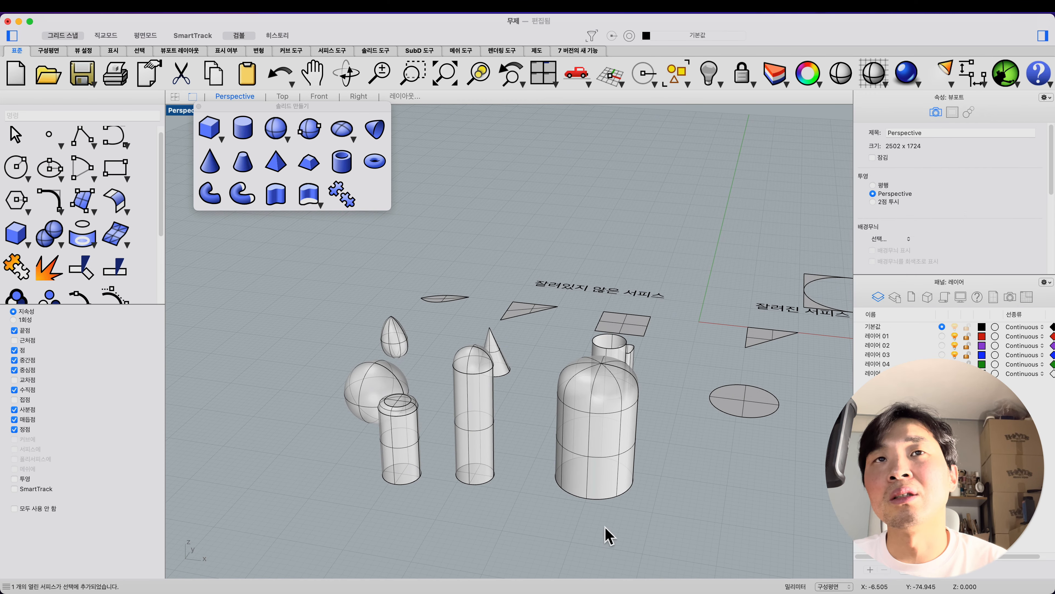
right_drag(588, 518, 589, 478)
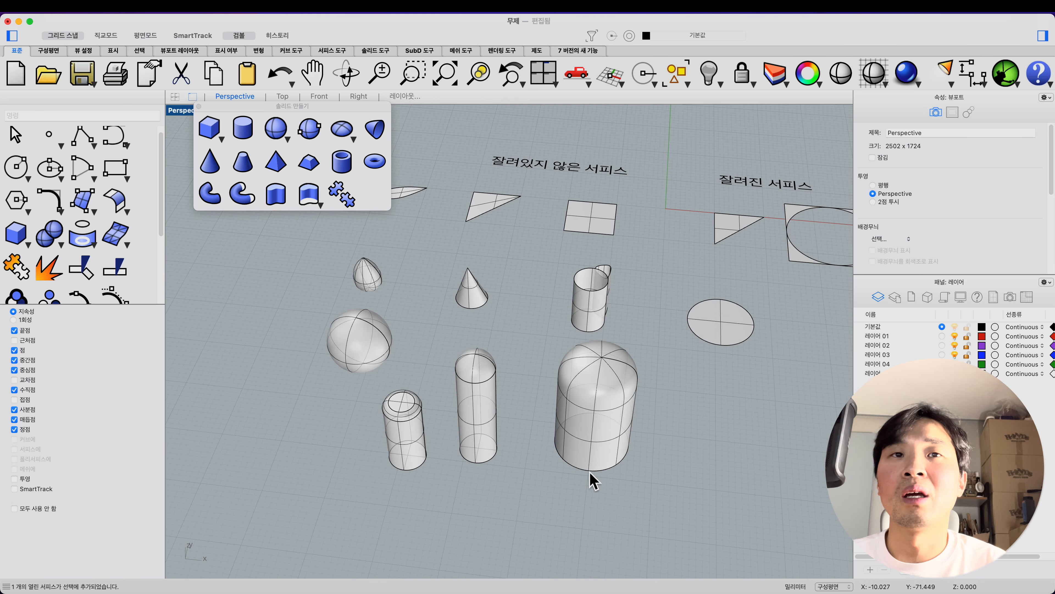
click(486, 433)
key(Escape)
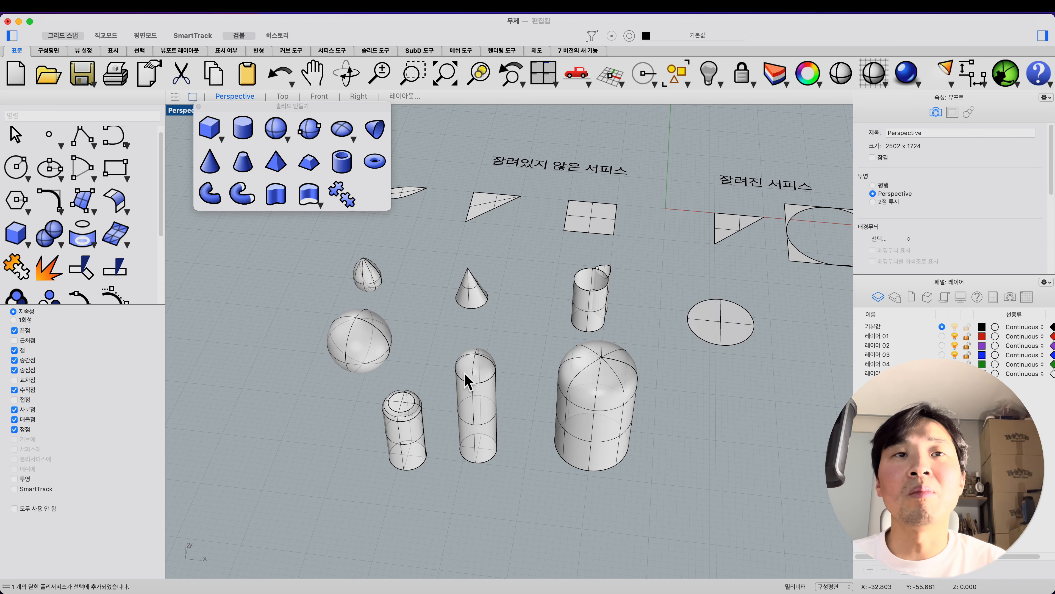
Try to turn on the control points of the round-capped cylinder joined with Boolean Union.
click(498, 410)
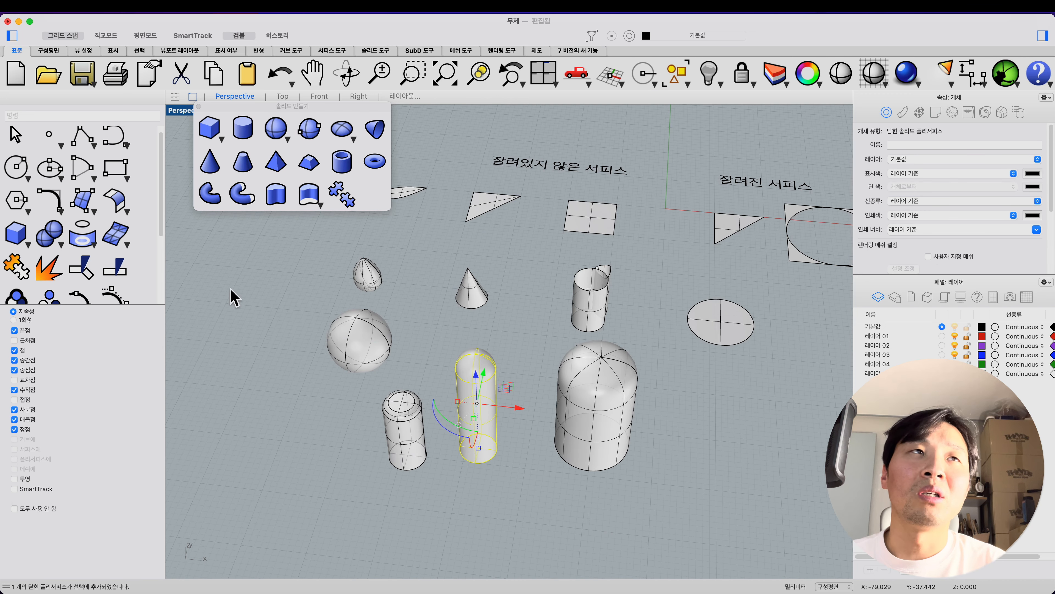
scroll(100, 245, down, 2)
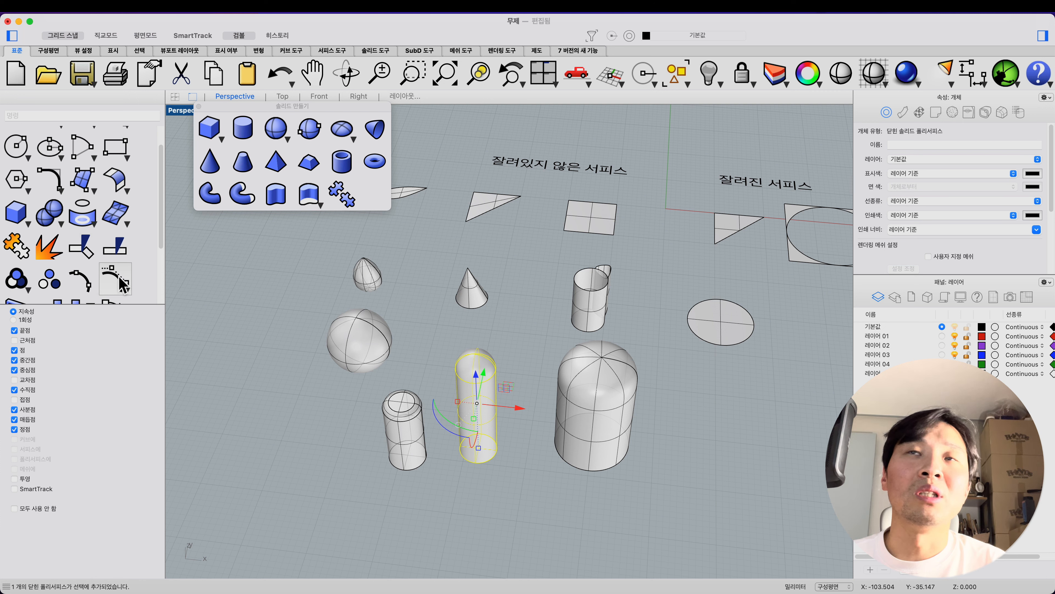
click(113, 286)
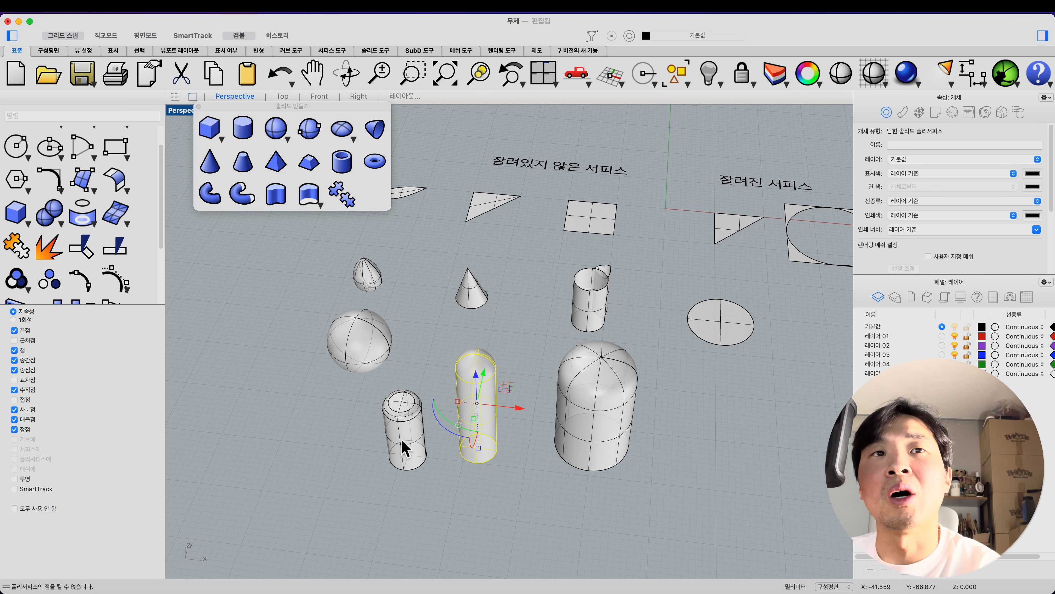
Try to turn on the control points of the small filleted cylinder.
click(429, 483)
click(414, 458)
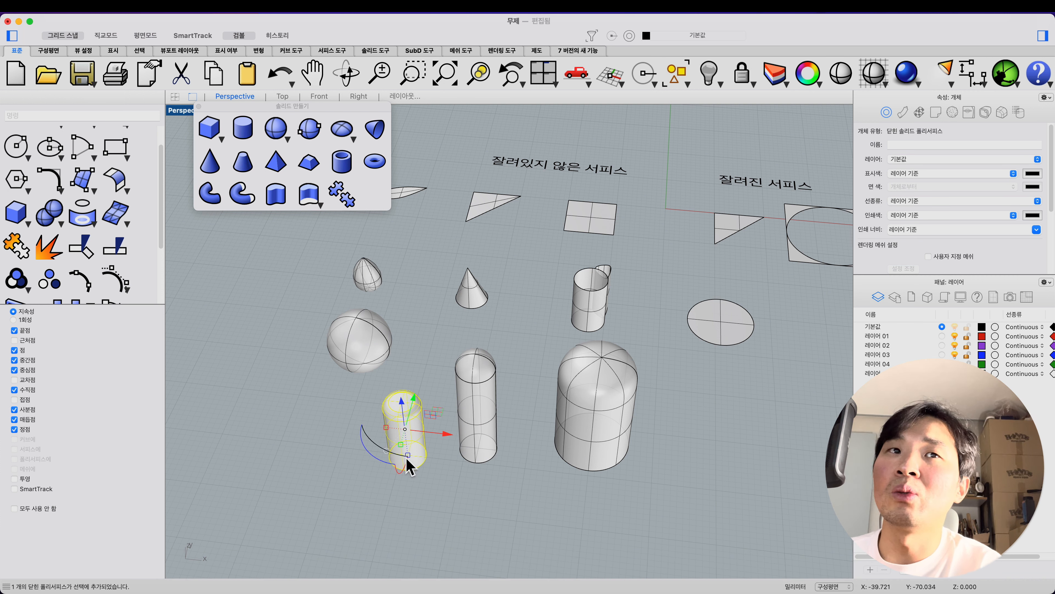
click(416, 497)
click(397, 460)
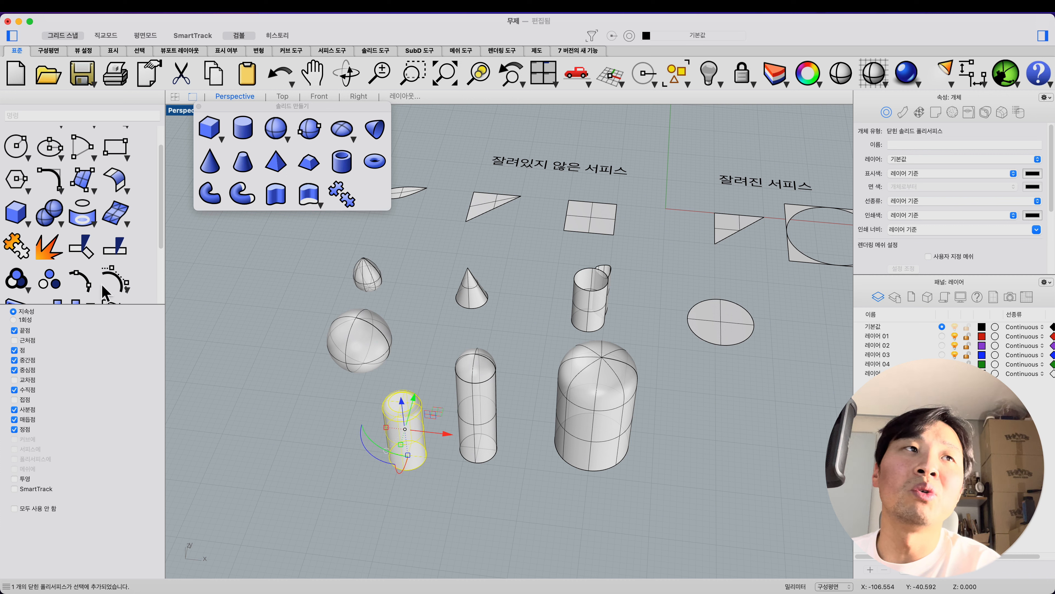
click(127, 276)
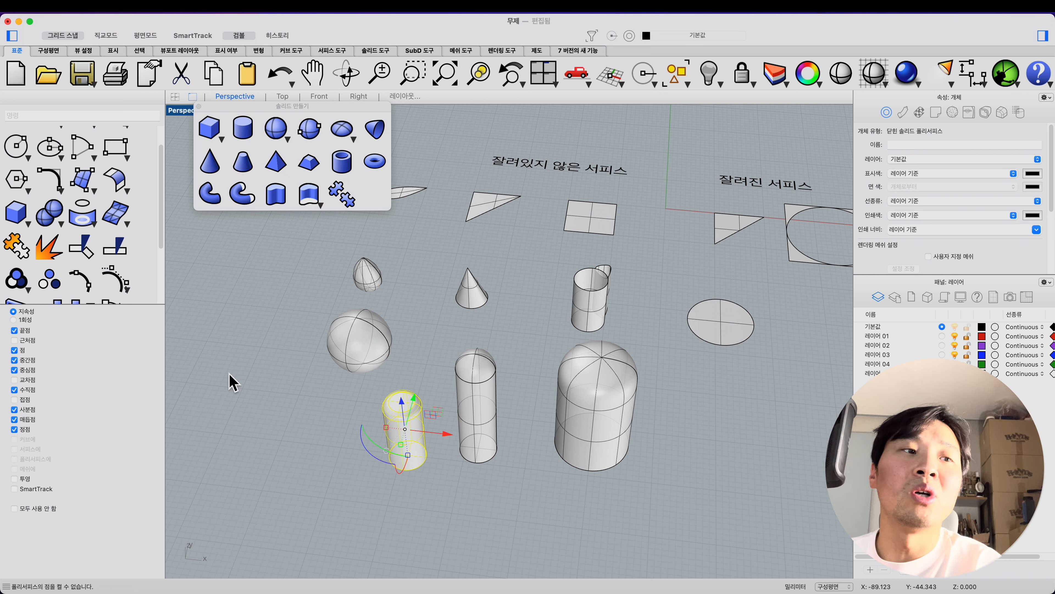
Turn on the control points of the large domed single-surface cylinder.
click(618, 429)
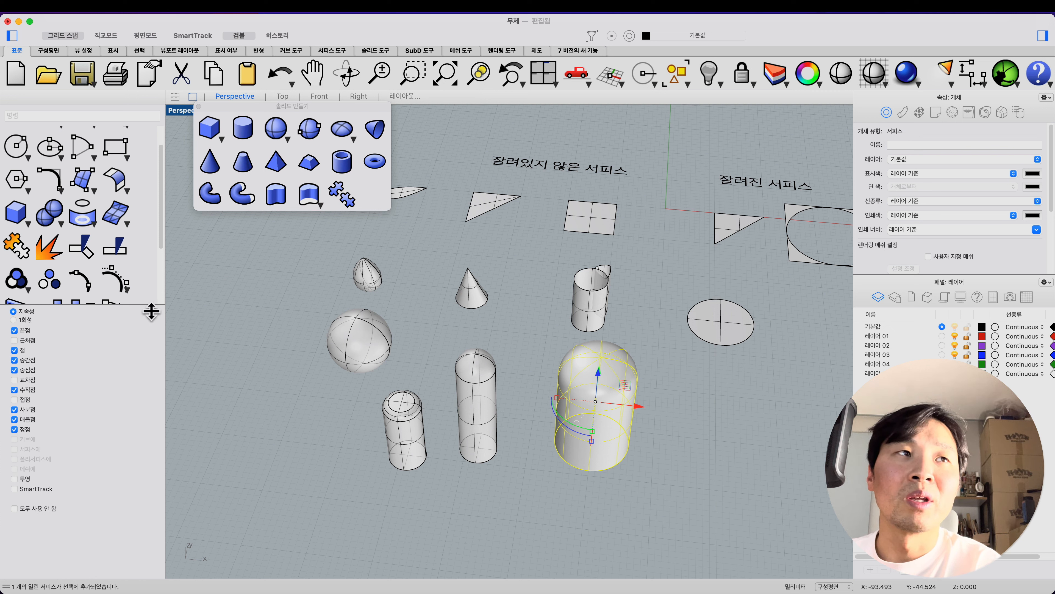
click(121, 283)
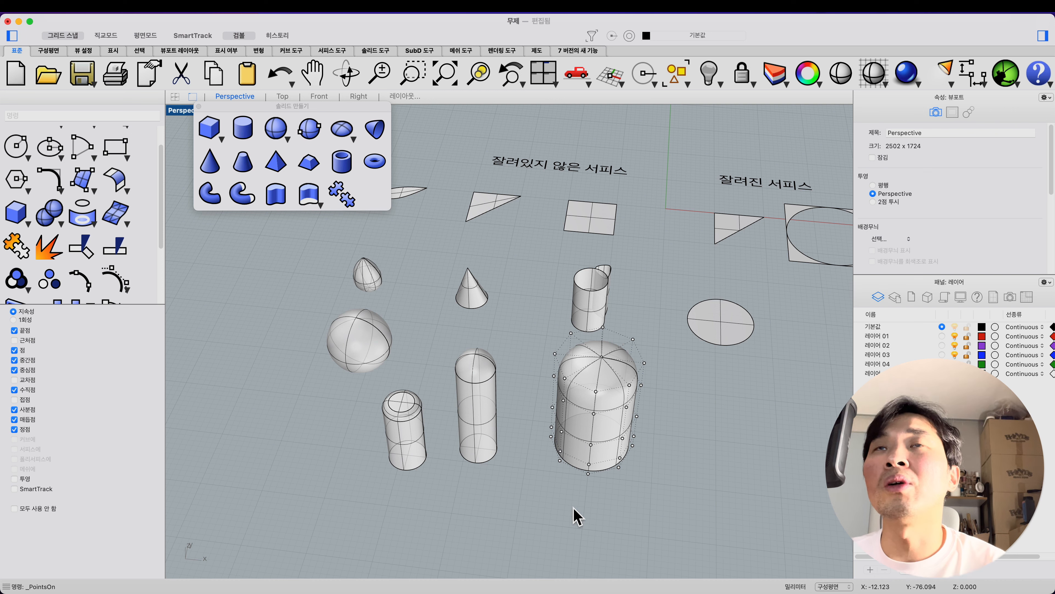
scroll(552, 515, down, 5)
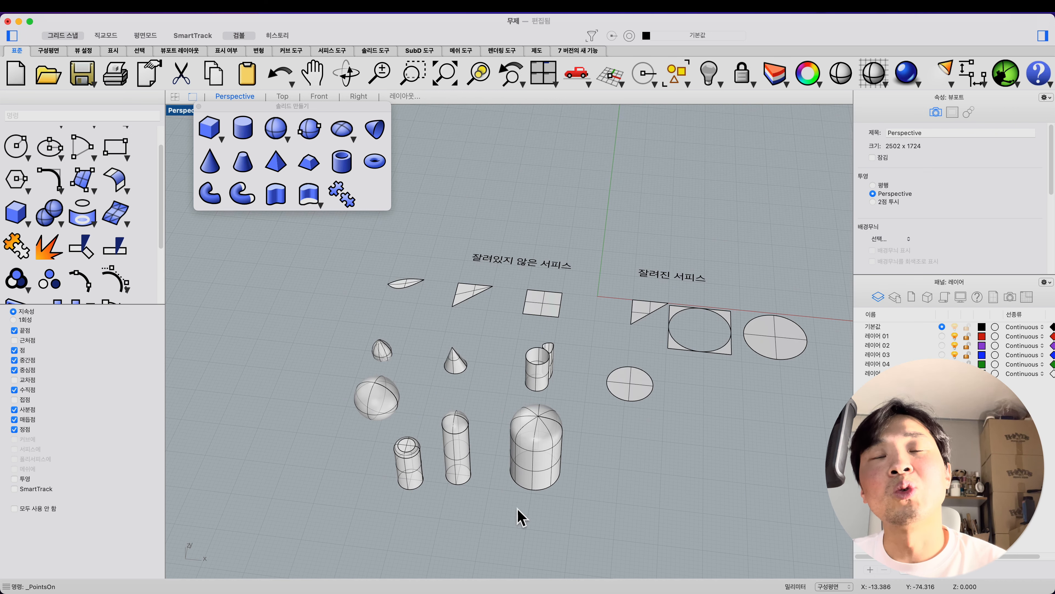
Check the object type of the large domed cylinder and clear the selection.
click(530, 444)
shift+right_drag(530, 445, 514, 434)
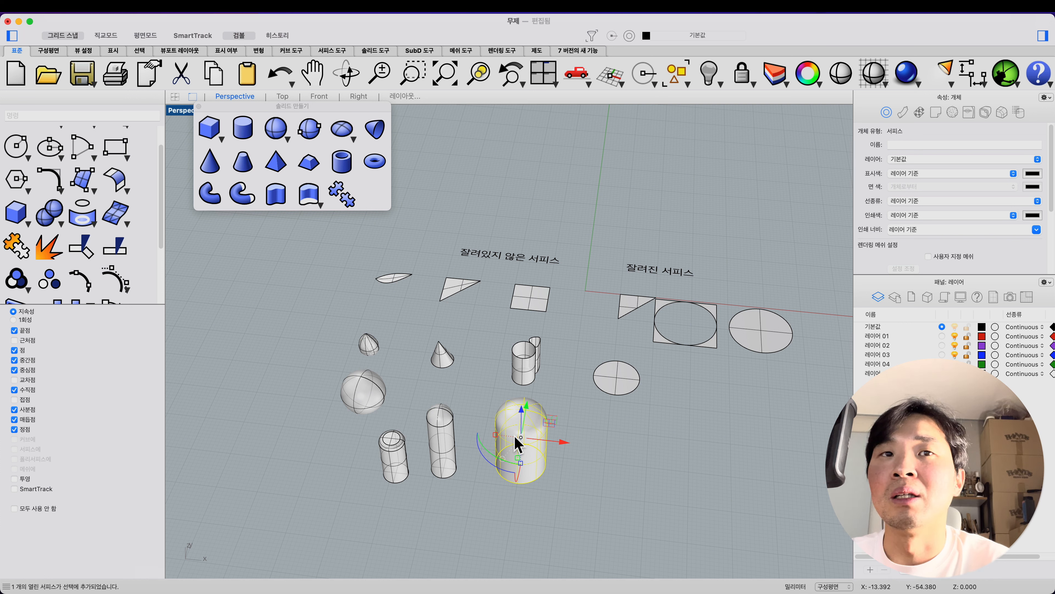
click(553, 493)
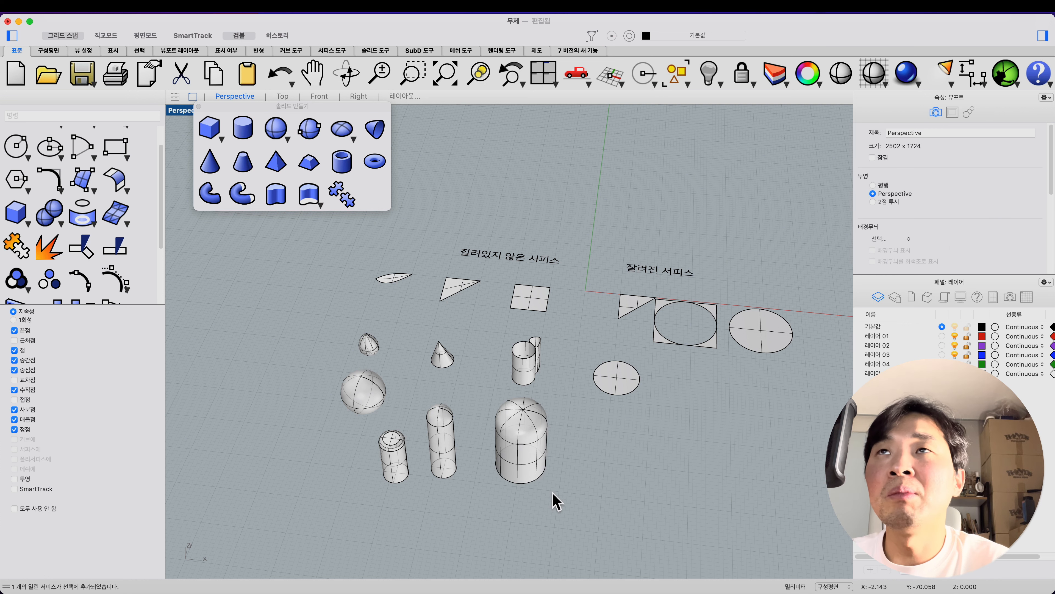
click(518, 433)
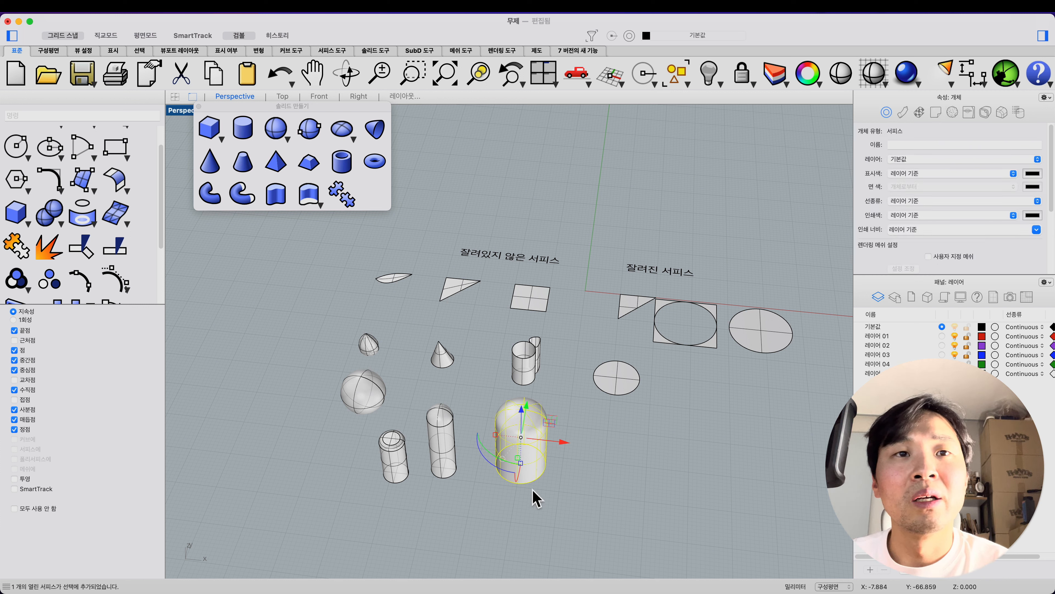
click(537, 502)
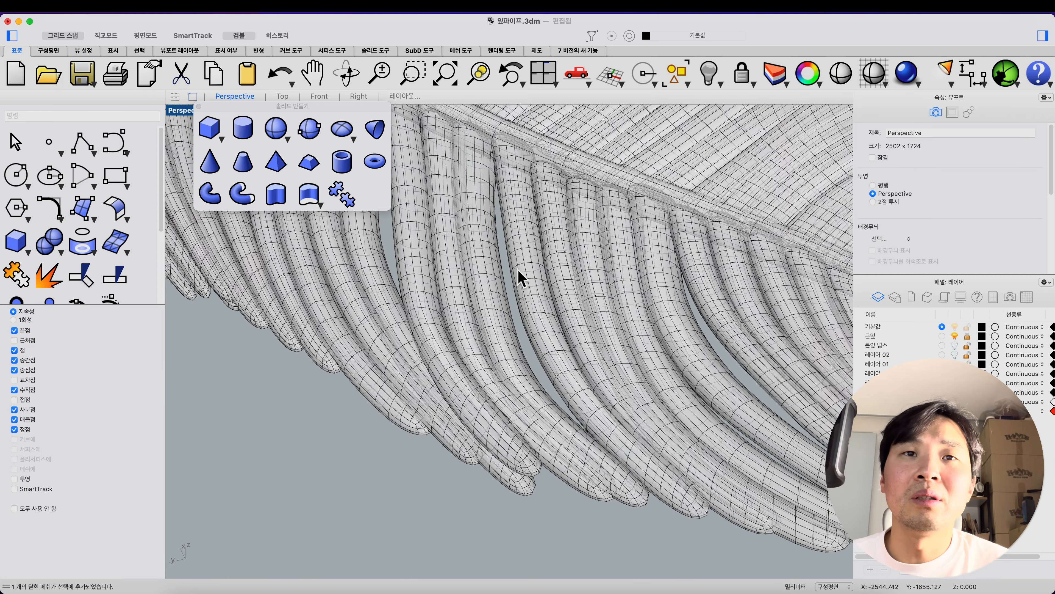
Examine the rounded ends of the leaf pipes in 잎파이프.3dm up close from several angles.
right_drag(518, 278, 573, 402)
scroll(536, 460, up, 5)
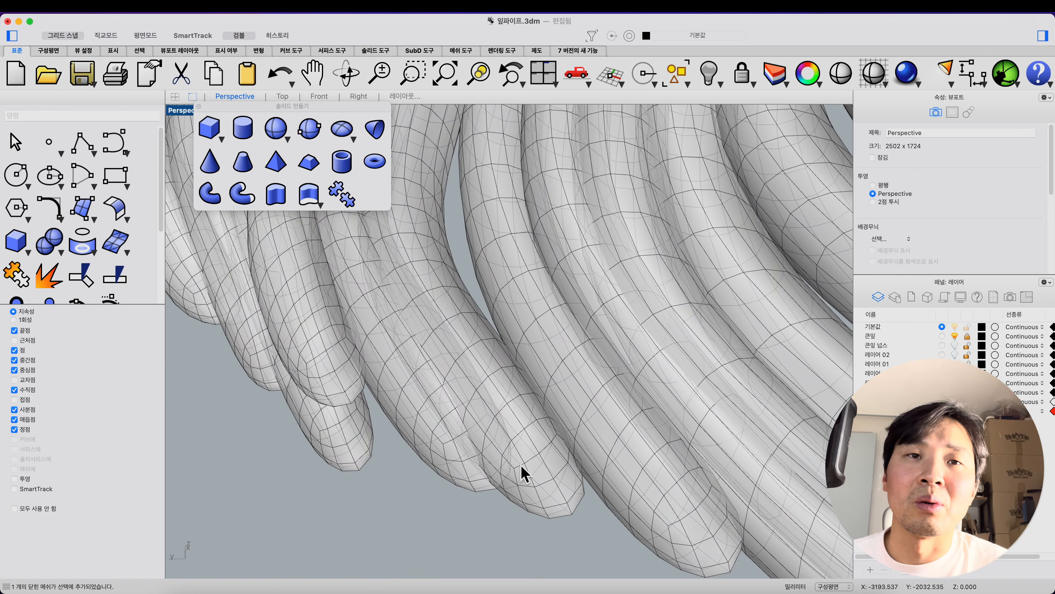
right_drag(530, 514, 559, 424)
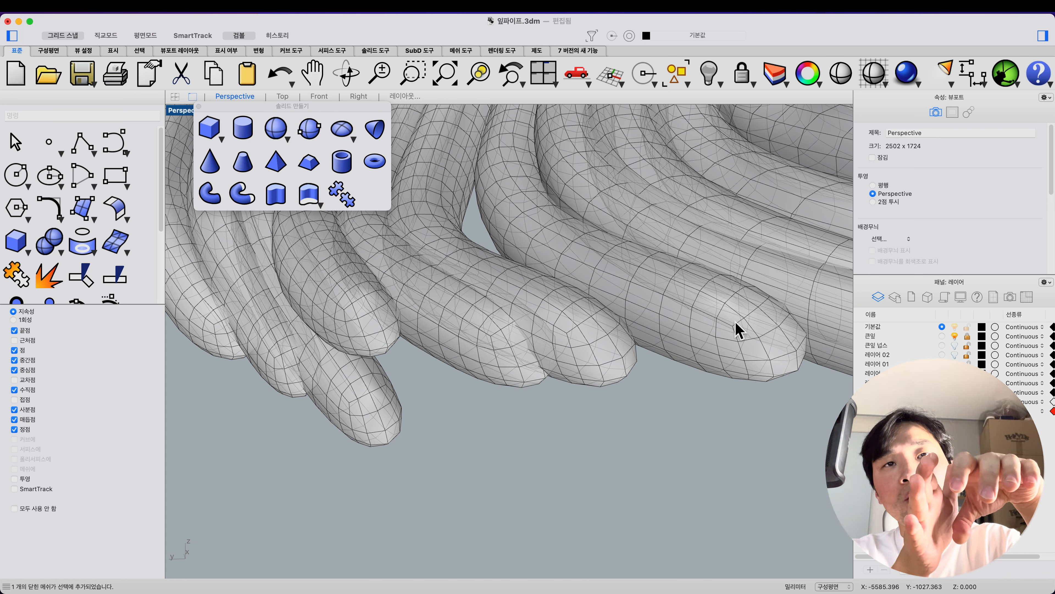
Switch to Autodesk Fusion and examine the two curved tube bodies from an angled view above.
key(super+Tab)
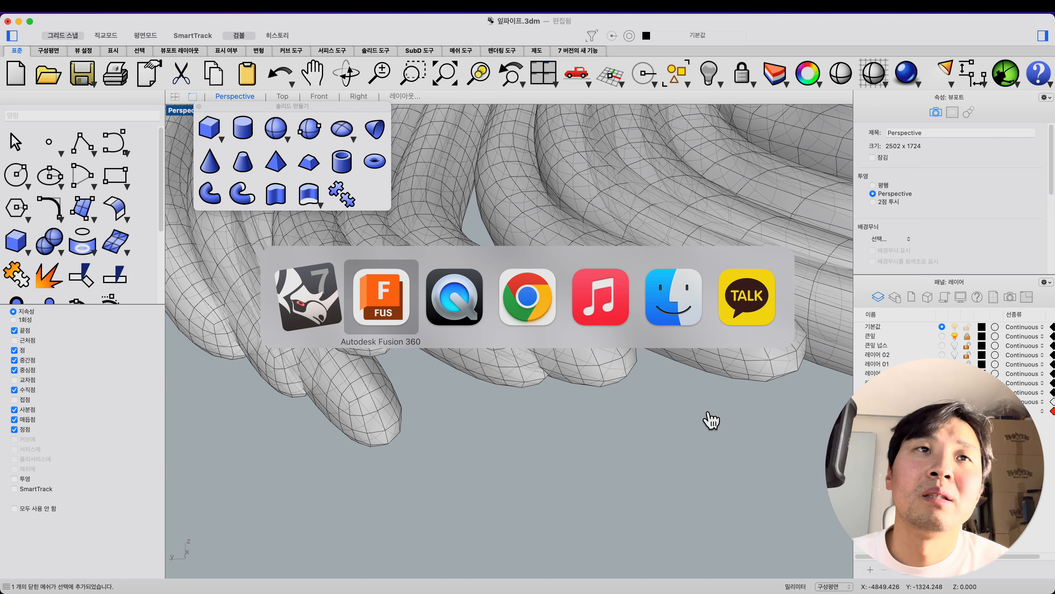
click(379, 326)
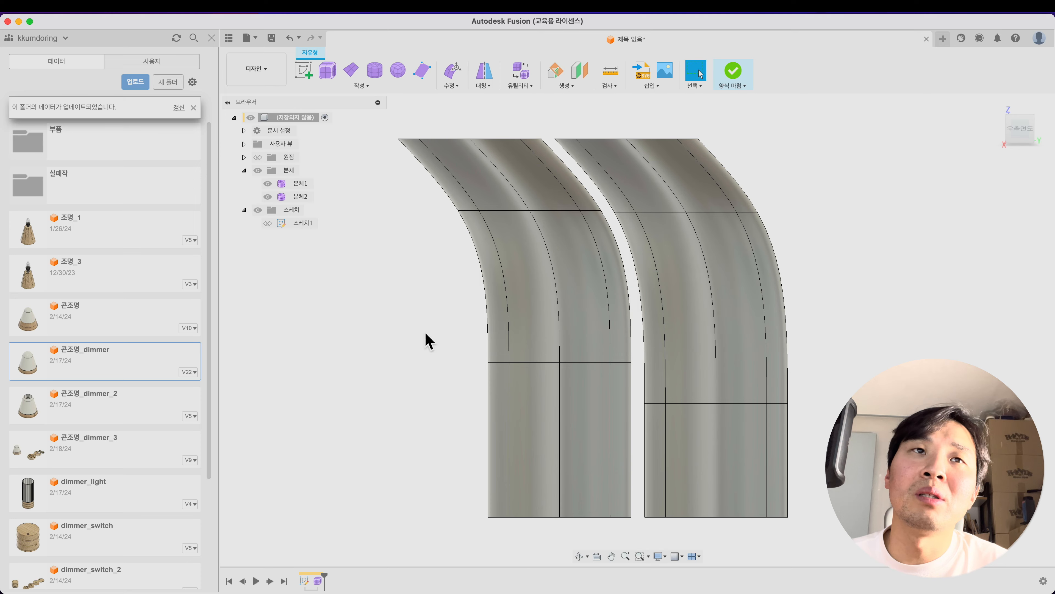
scroll(533, 434, down, 3)
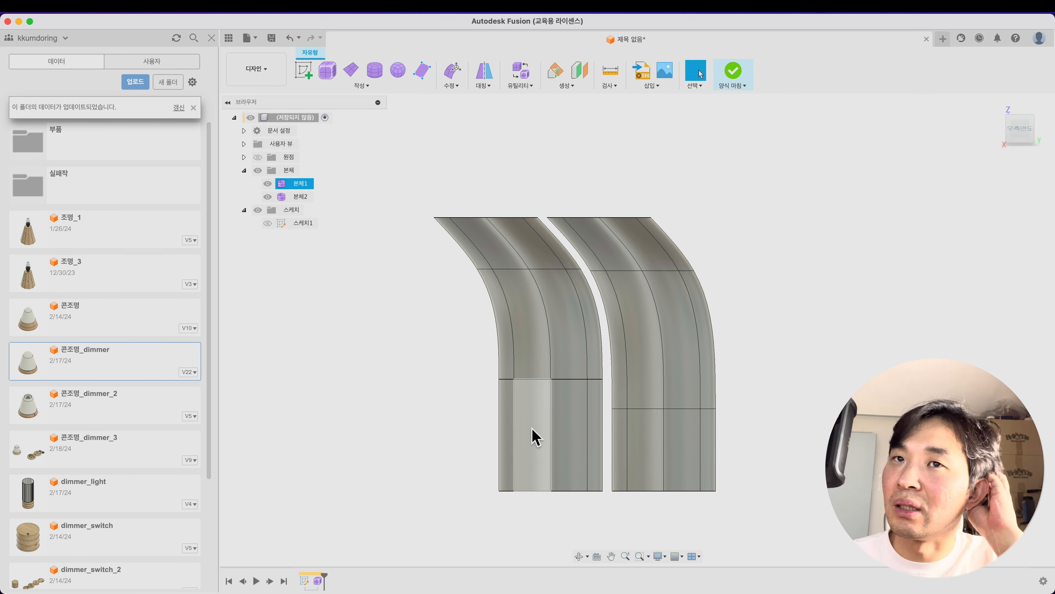
mouse_move(532, 436)
shift+middle_down()
mouse_move(556, 465)
mouse_move(538, 453)
shift+middle_up()
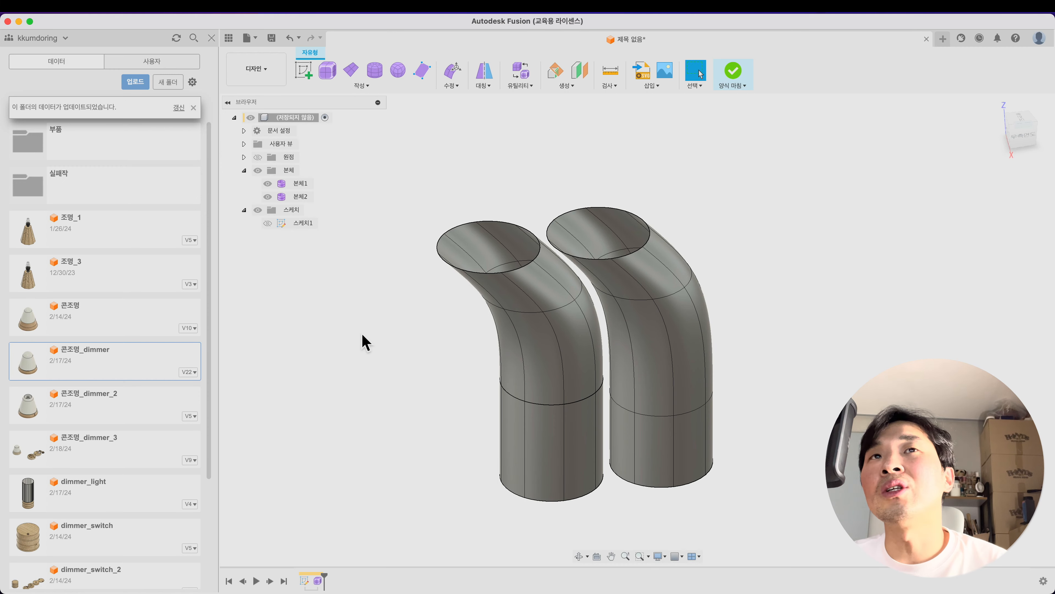
shift+middle_drag(448, 348, 428, 348)
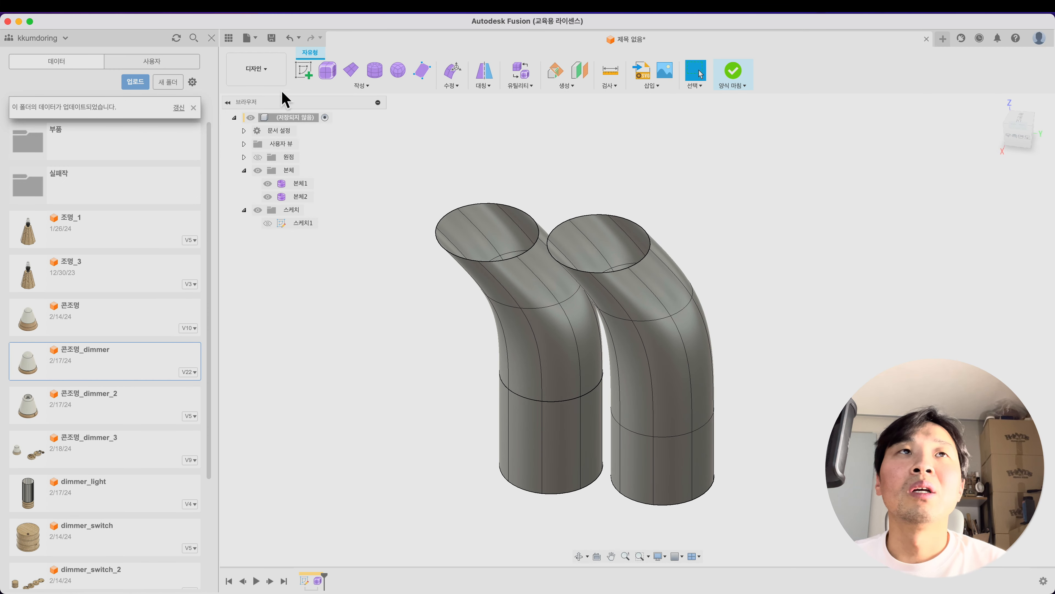
Create a quadball with a 40 mm diameter and 2 span faces, centred at the base of the first curved tube.
click(398, 71)
click(594, 488)
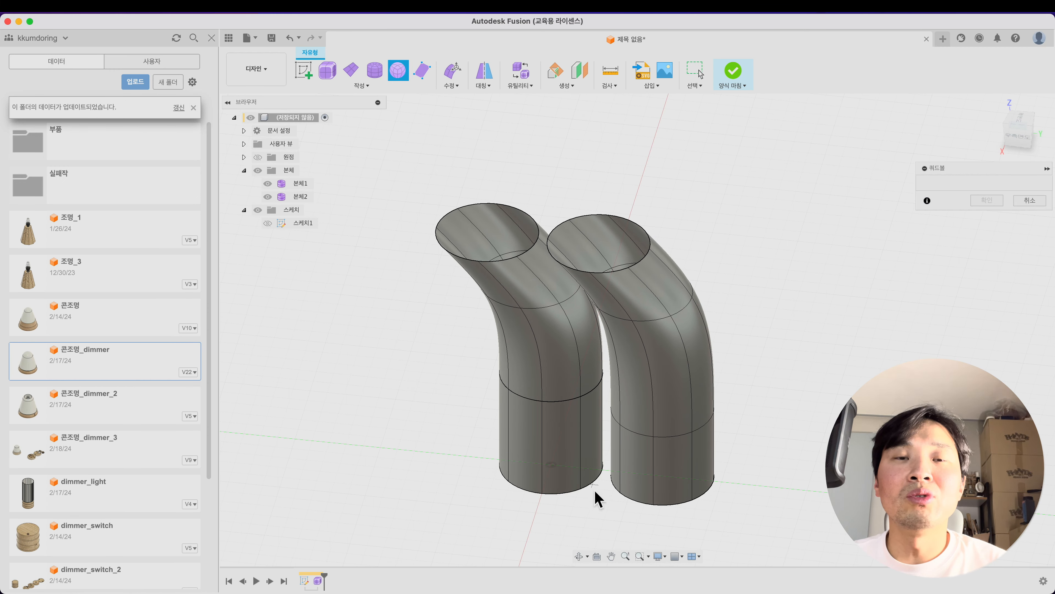
click(552, 465)
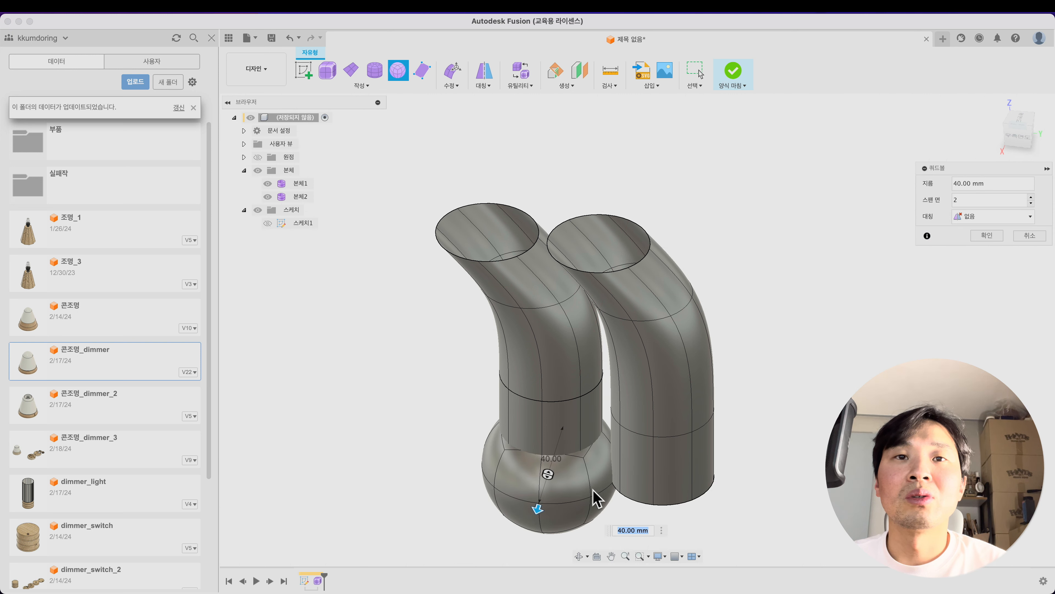
click(991, 241)
shift+middle_drag(785, 328, 773, 324)
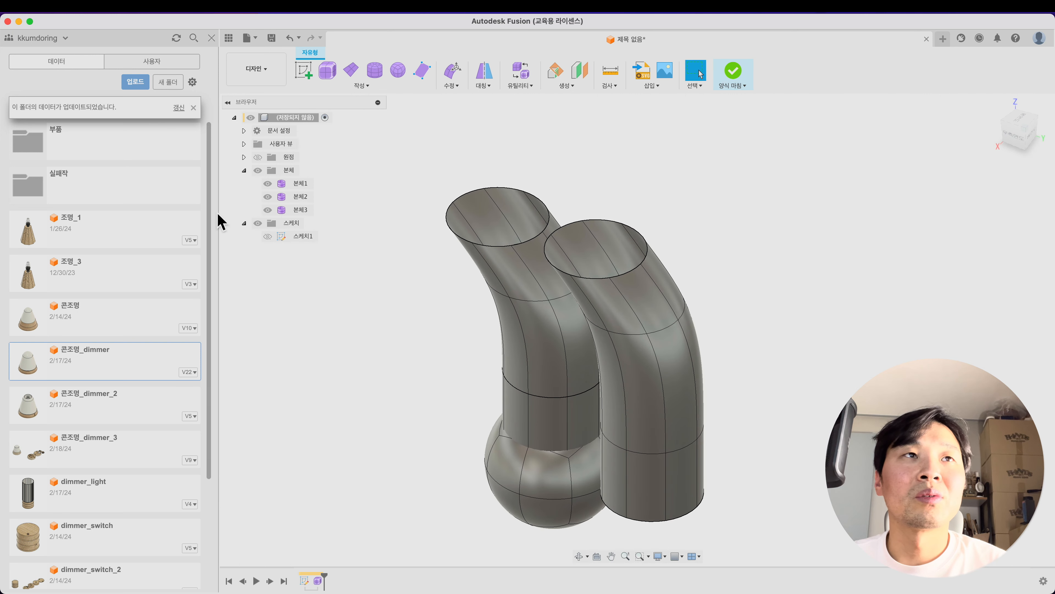
Hide the form bodies 본체1 and 본체2 to isolate the quadball.
click(267, 183)
click(267, 197)
middle_drag(459, 368, 514, 309)
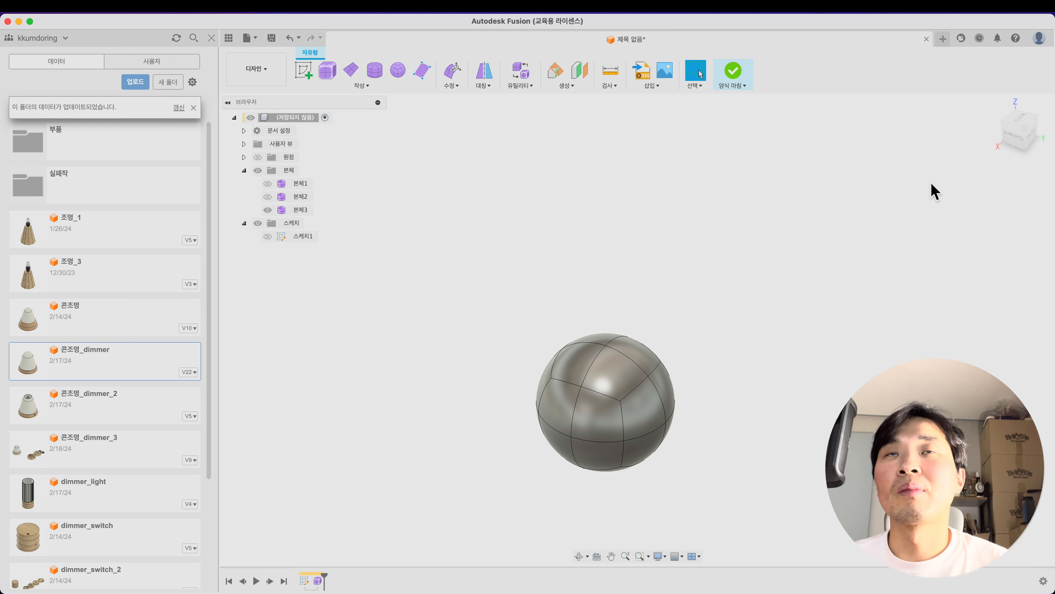
Finish the form and hide the converted tube bodies 본체1 (2) and 본체2 (1).
click(725, 73)
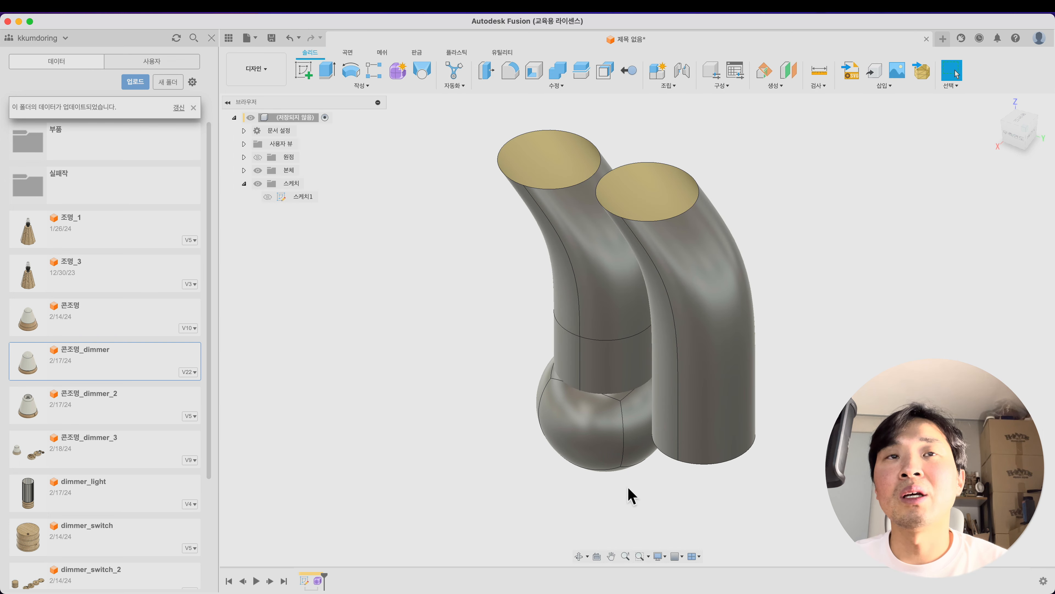
click(244, 170)
click(267, 183)
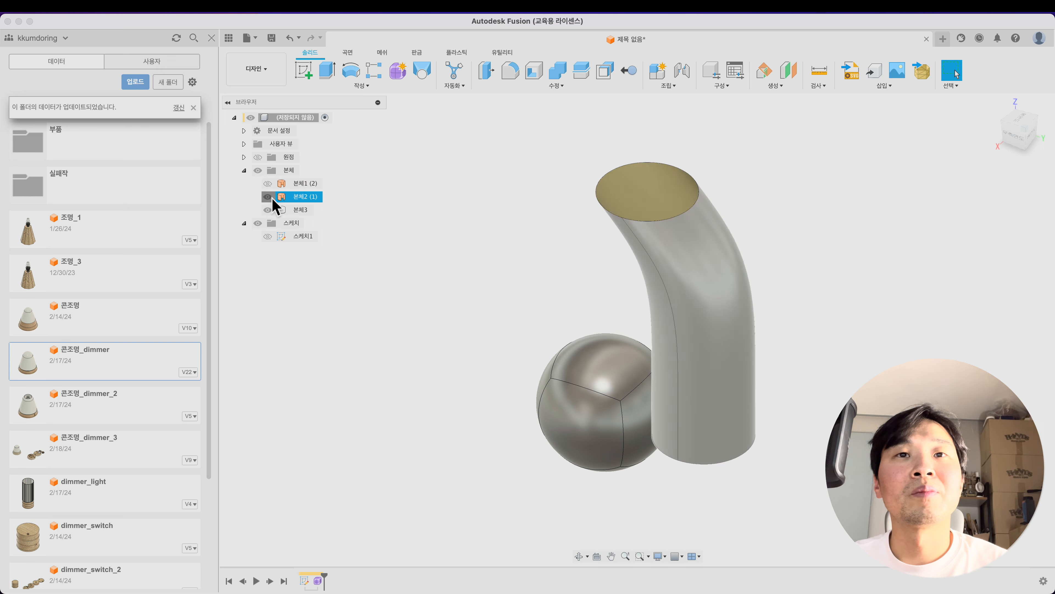
click(268, 197)
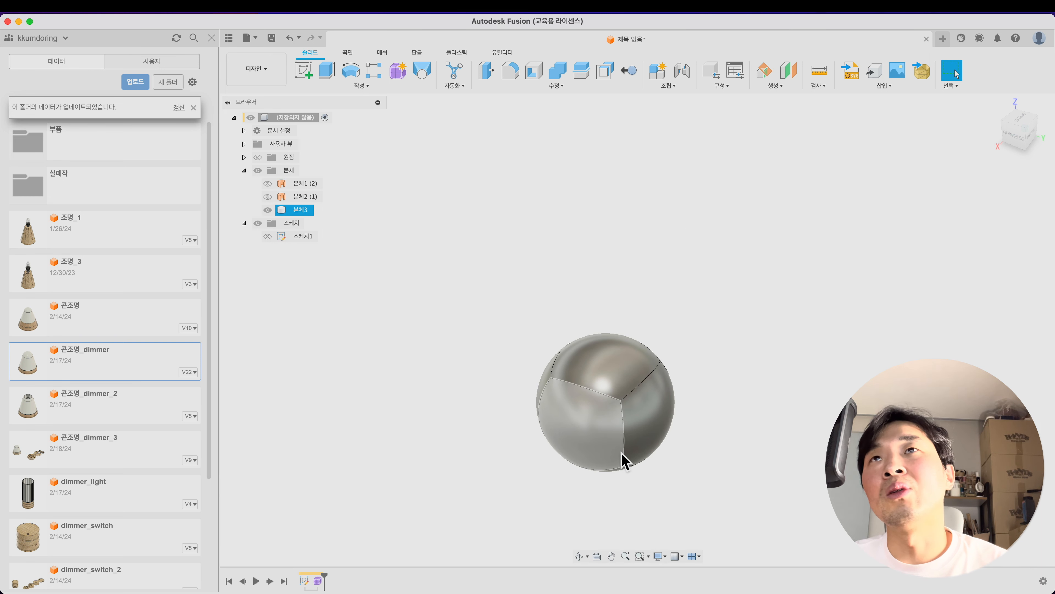
Export the design as a STEP file named 제목 없음 to the Desktop.
click(249, 41)
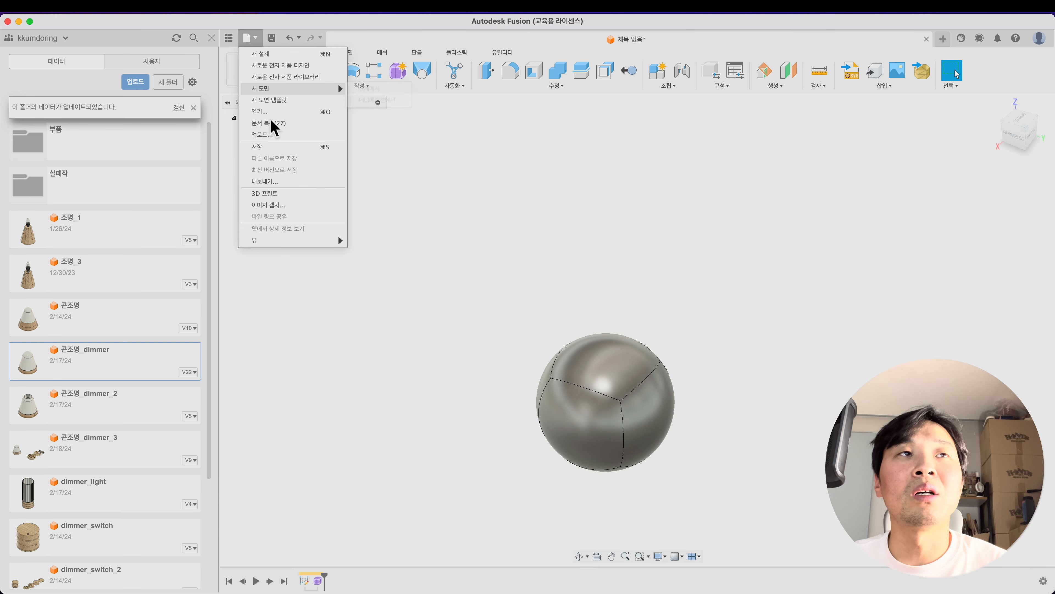
click(297, 191)
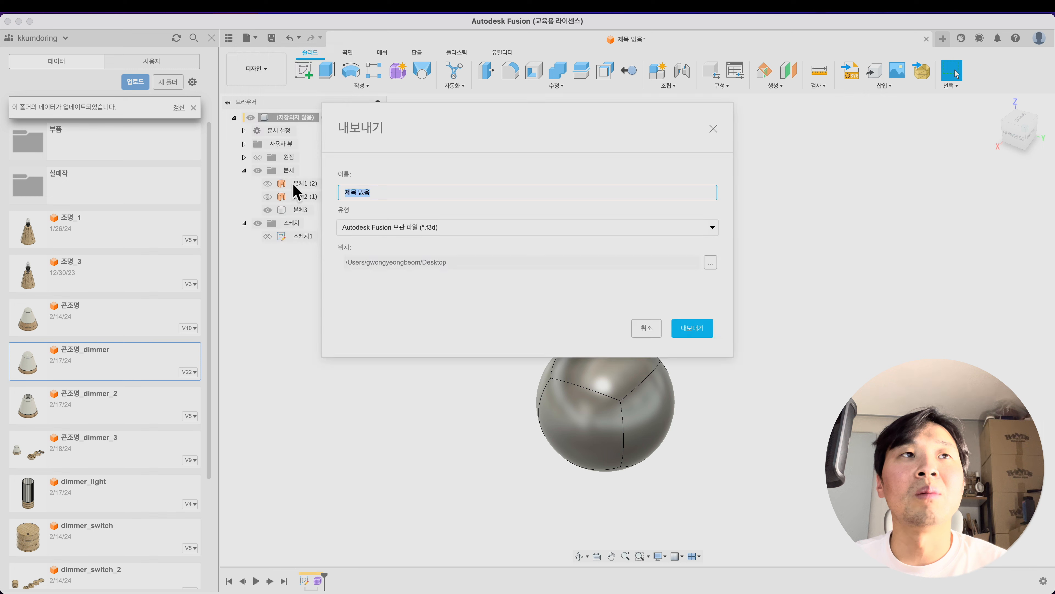
click(534, 235)
click(415, 324)
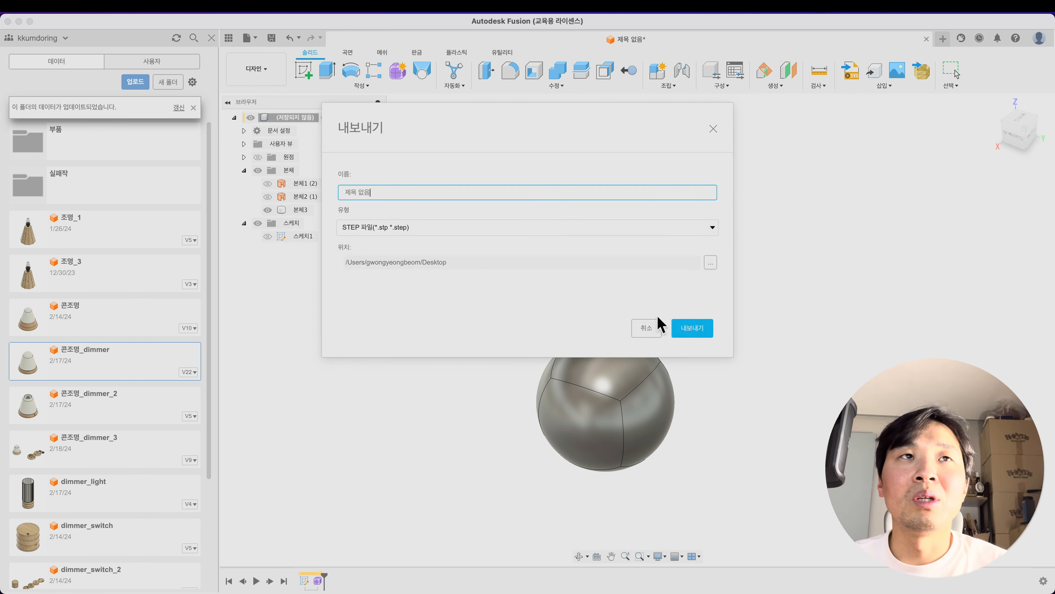
click(693, 329)
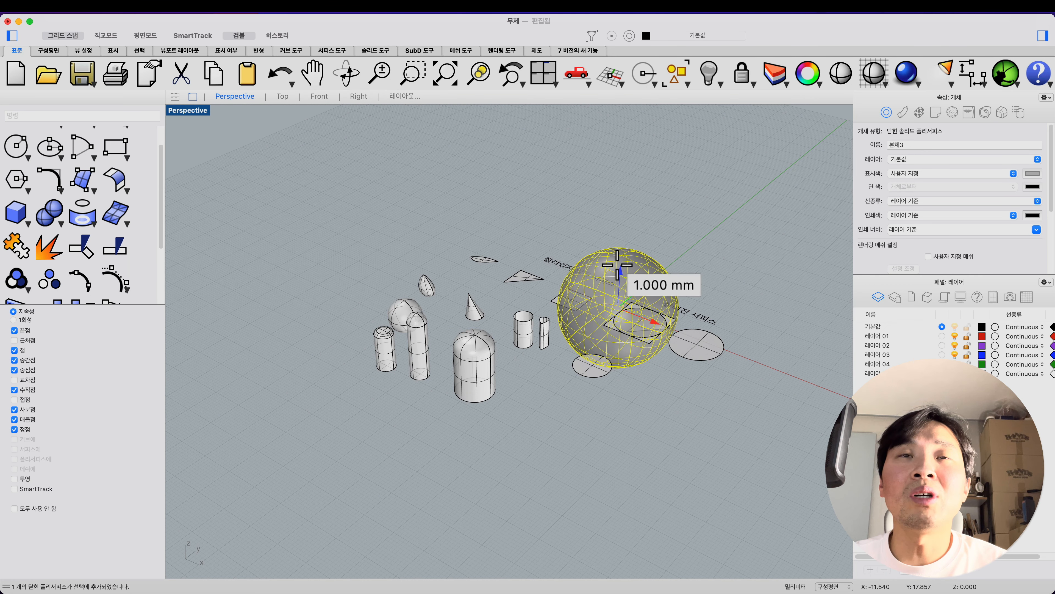
In Rhino, move the imported sphere straight up above the flat surfaces and clear the selection.
drag(618, 265, 618, 148)
click(718, 299)
scroll(488, 358, up, 5)
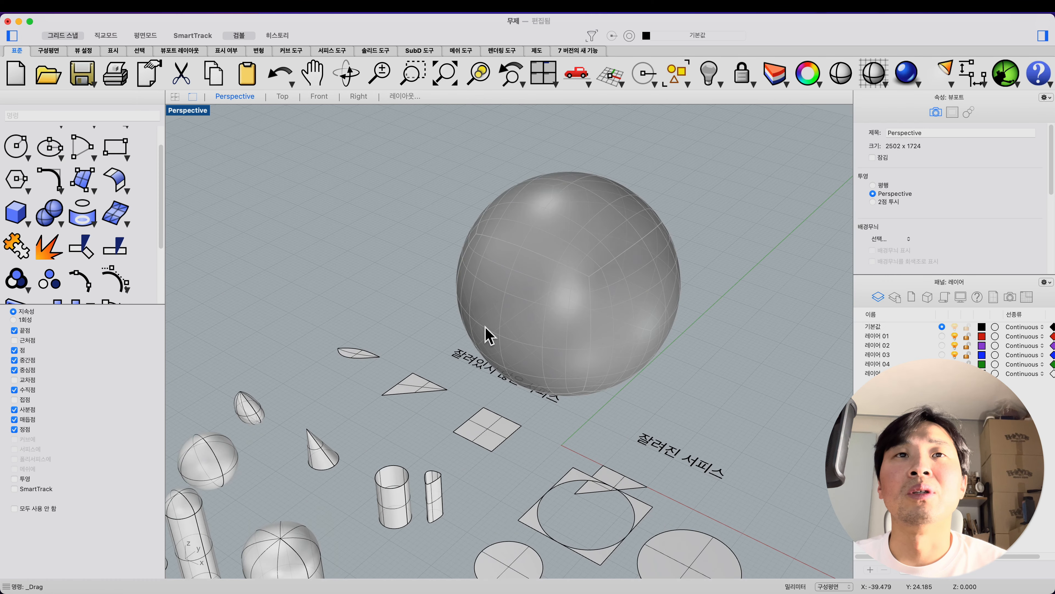
Check the object type of the imported sphere and clear the selection.
click(516, 333)
click(415, 255)
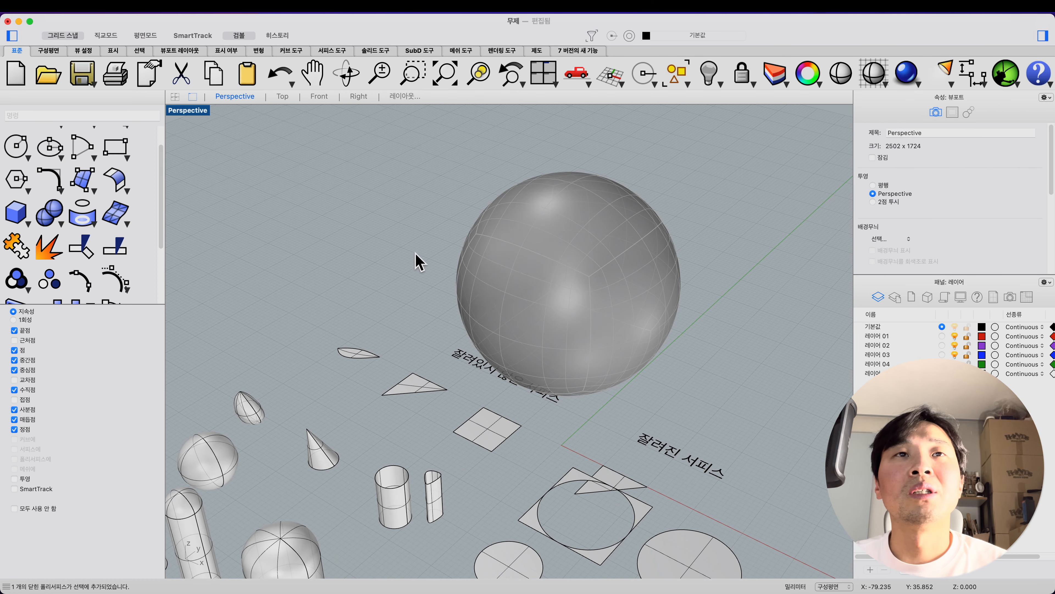
click(537, 260)
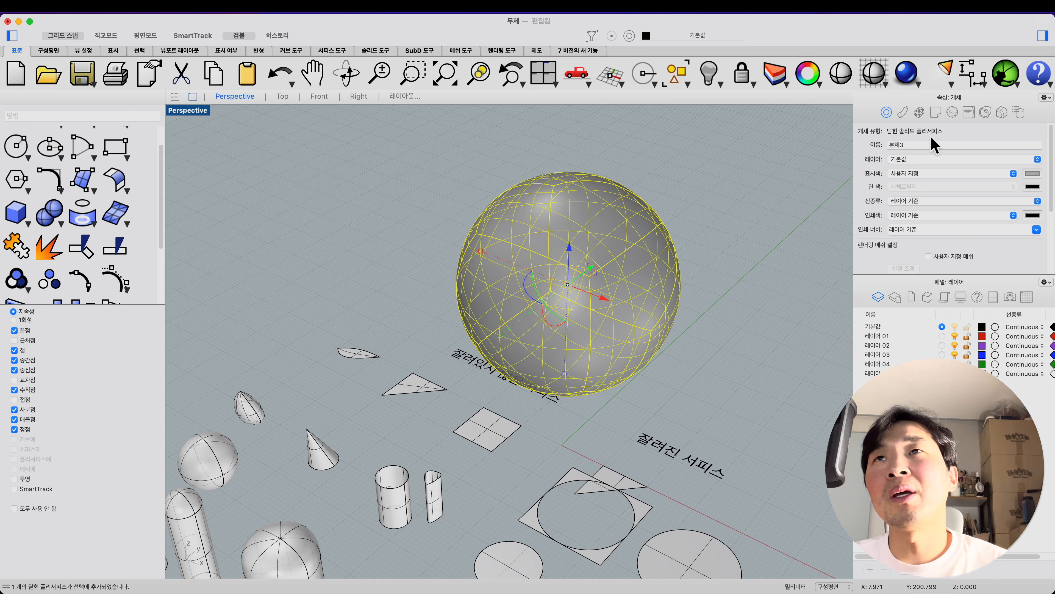
click(729, 286)
Explode the imported sphere into separate surfaces and check the object type of its individual patches.
click(621, 292)
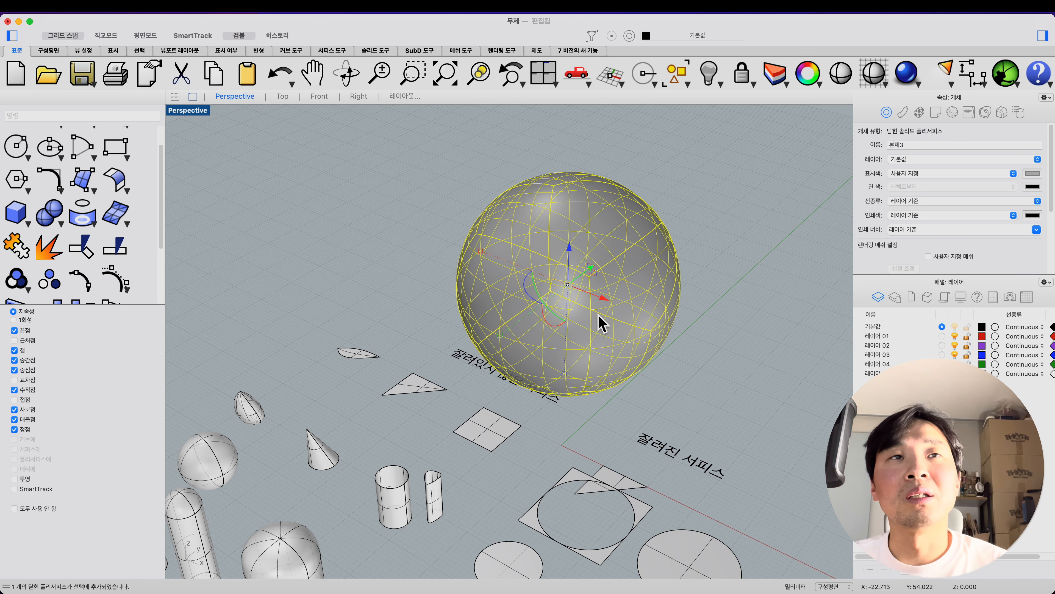
click(49, 278)
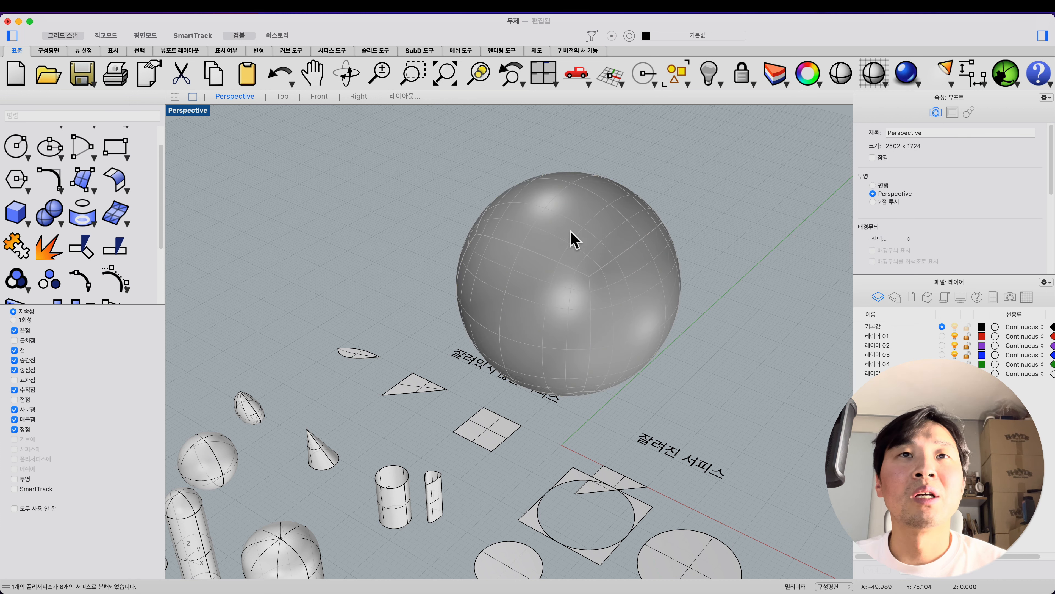
click(584, 235)
click(635, 300)
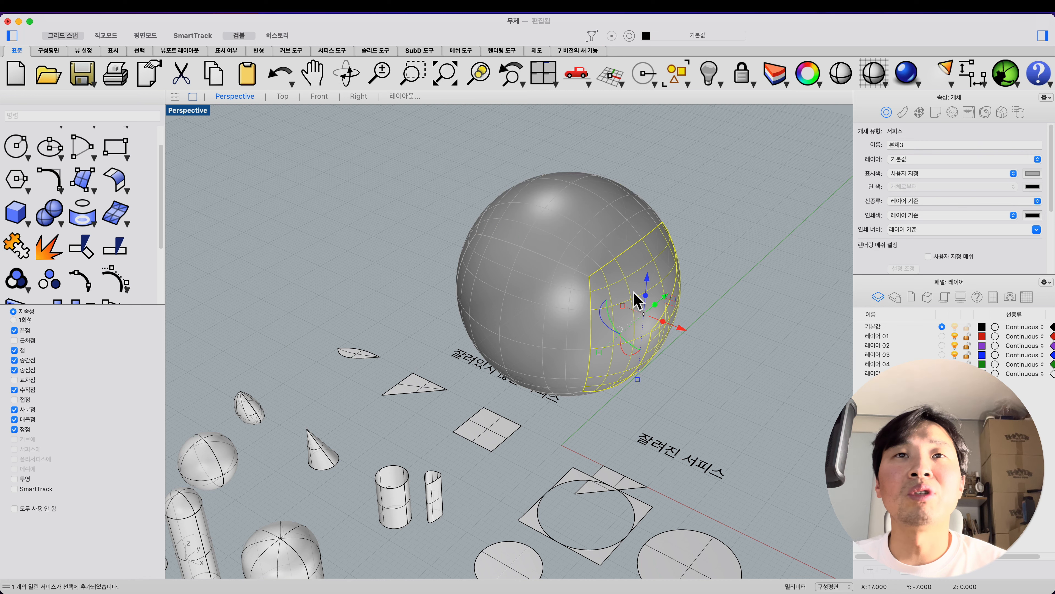
click(555, 302)
key(Escape)
Examine the individual patches of the exploded sphere from a lower angle and select two neighbouring patches together.
right_drag(654, 254, 636, 233)
click(666, 361)
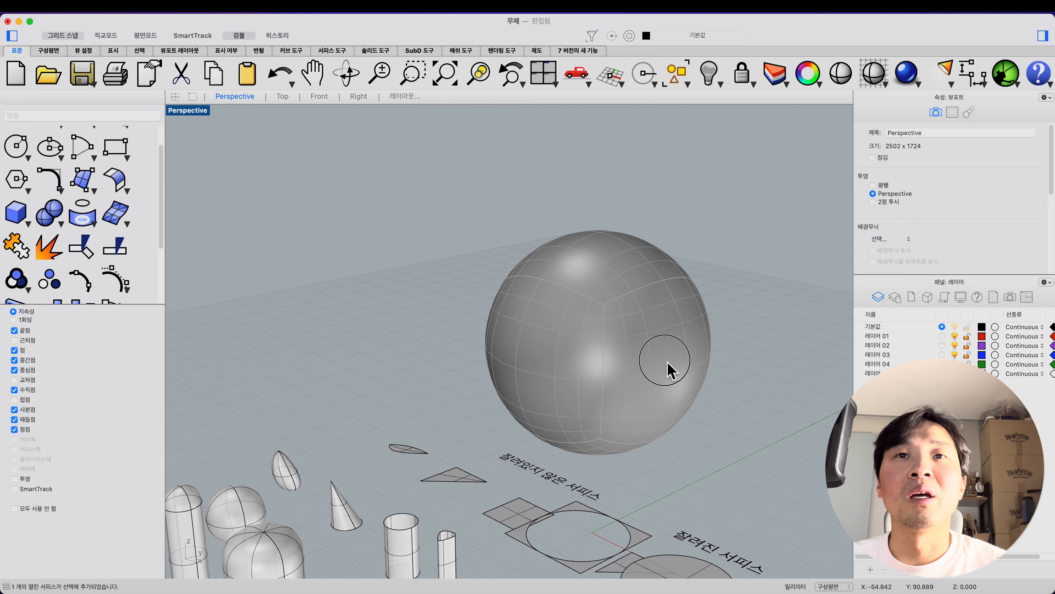
key(Escape)
click(605, 267)
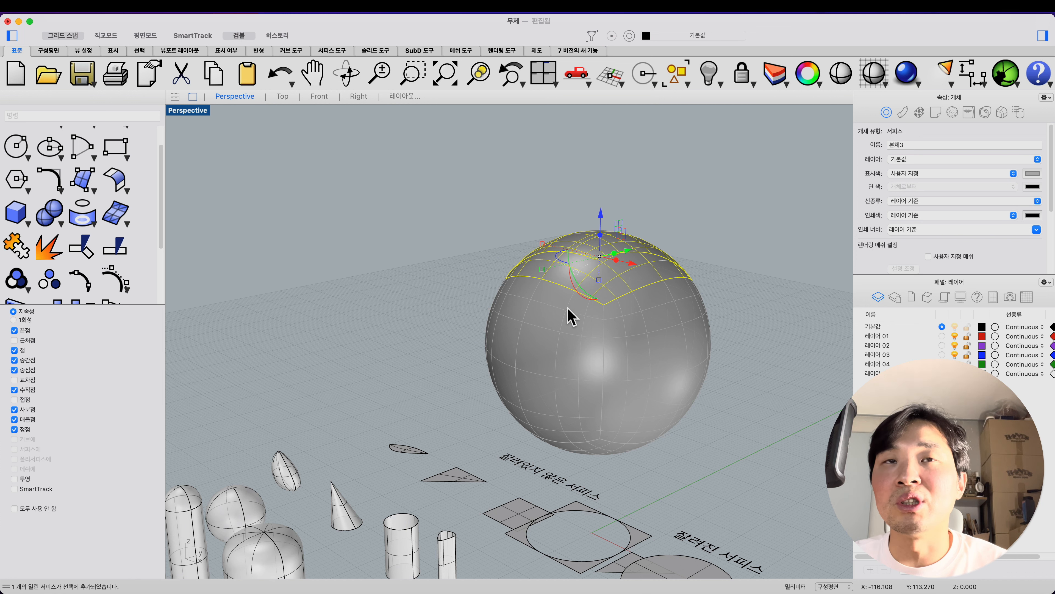
key(Escape)
right_drag(566, 312, 544, 296)
scroll(544, 296, up, 5)
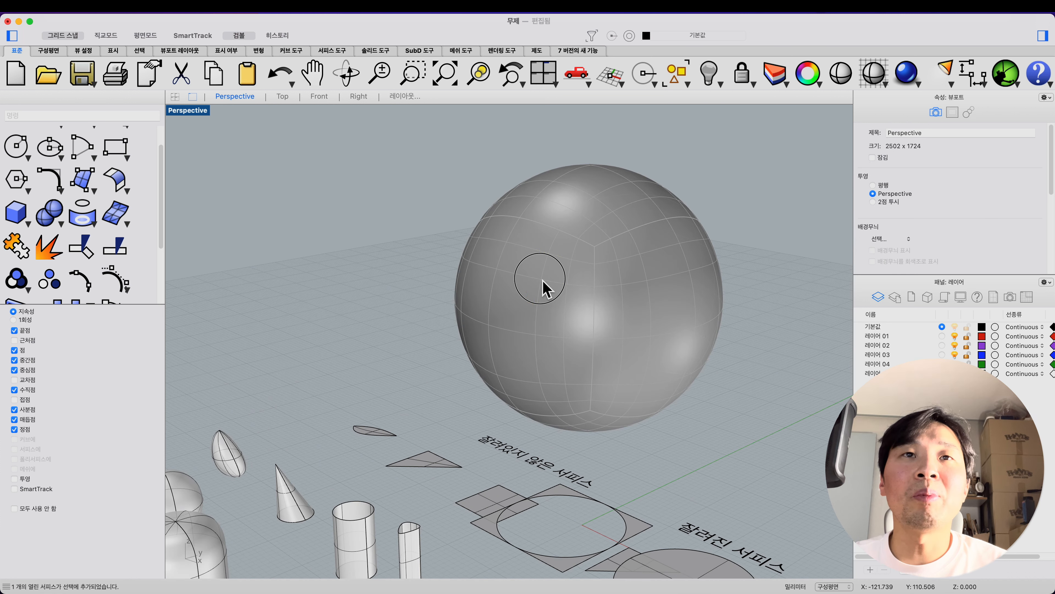
click(545, 286)
shift+click(601, 227)
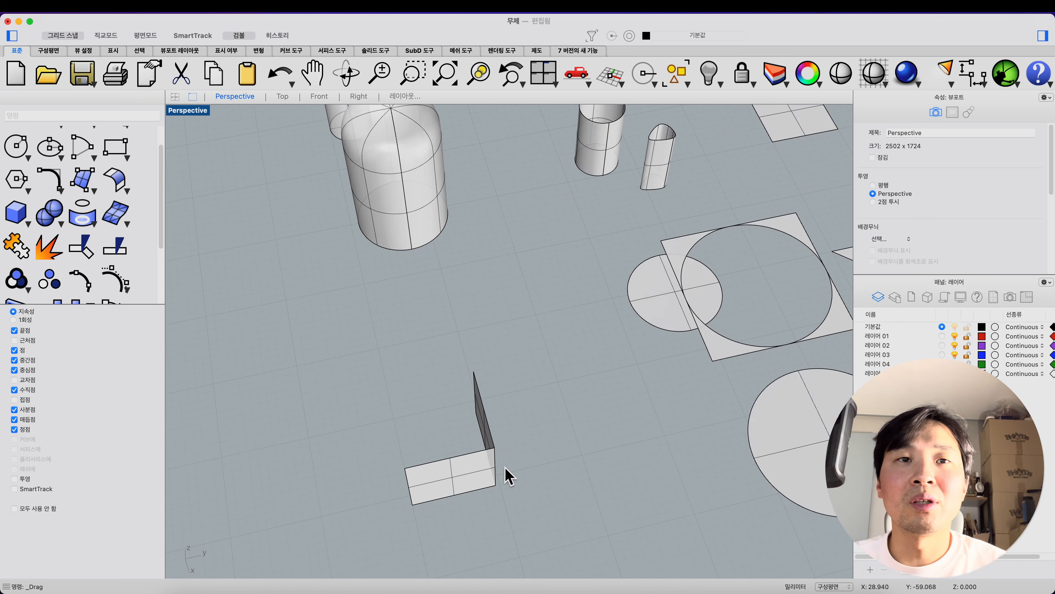
Examine the two adjoining upright surfaces from another side, selecting both together and clearing the selection.
right_drag(508, 476, 561, 436)
drag(599, 408, 420, 524)
key(Escape)
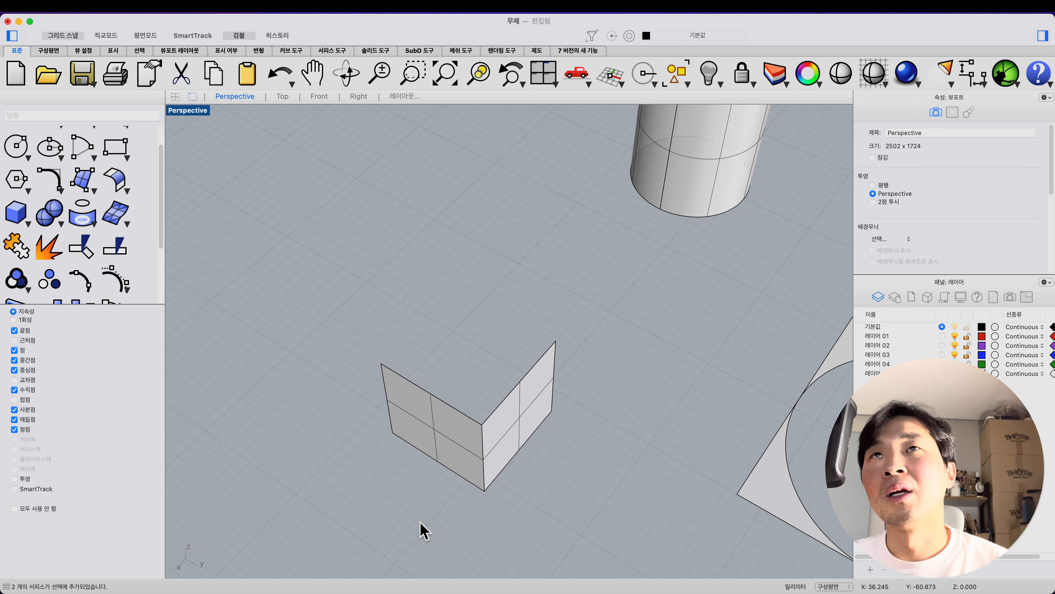
right_drag(422, 530, 431, 486)
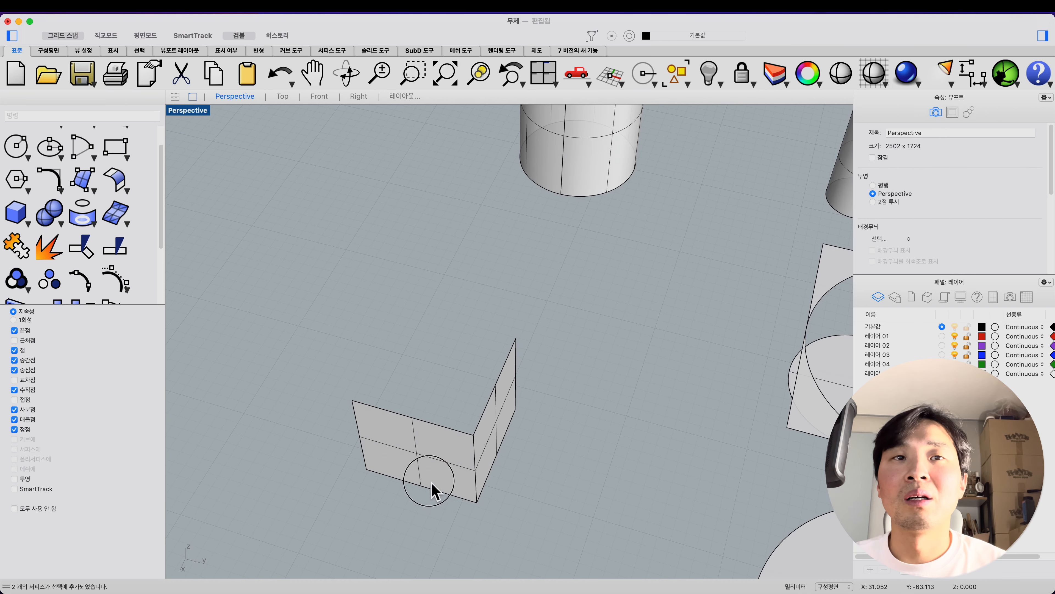
Rebuild both upright surfaces with point counts U 4 and V 2 and degrees U 3 and V 1, and clear the selection.
click(483, 454)
text(Rebuild)
key(Return)
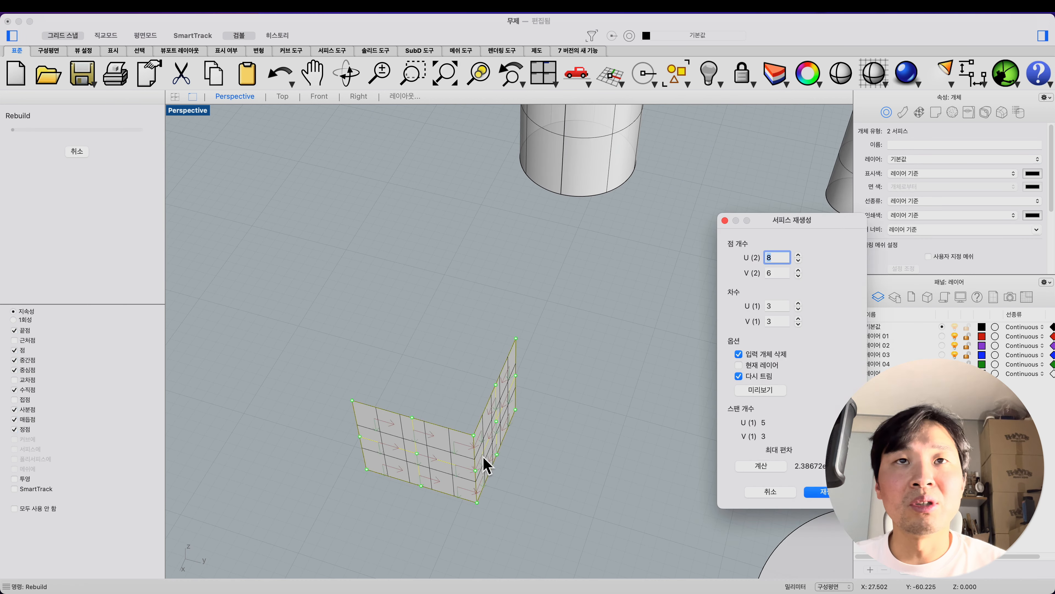
text(4)
key(Tab)
text(2)
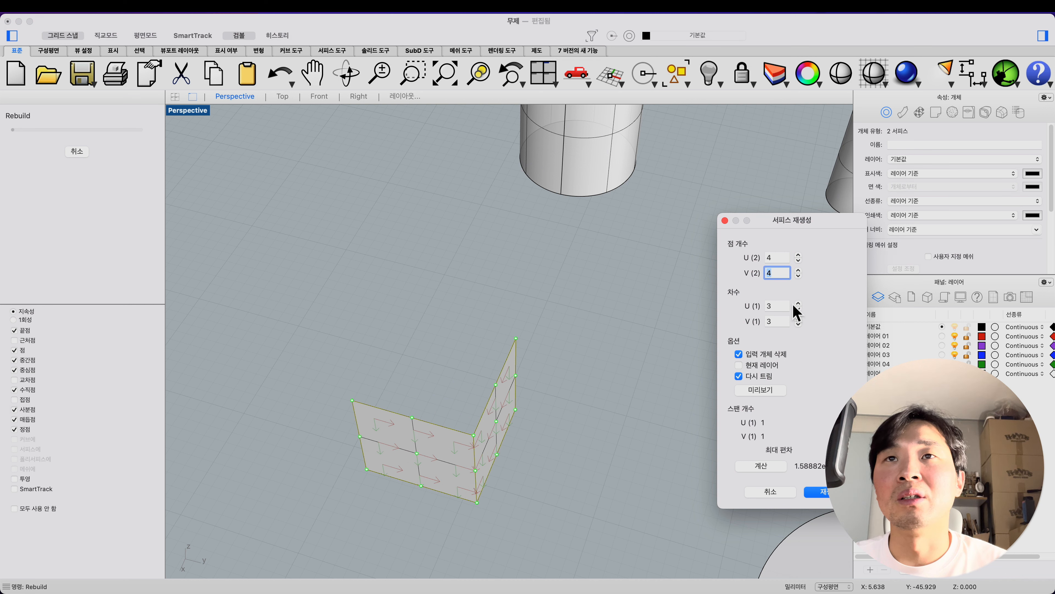
key(Tab)
key(Tab)
text(1)
key(Tab)
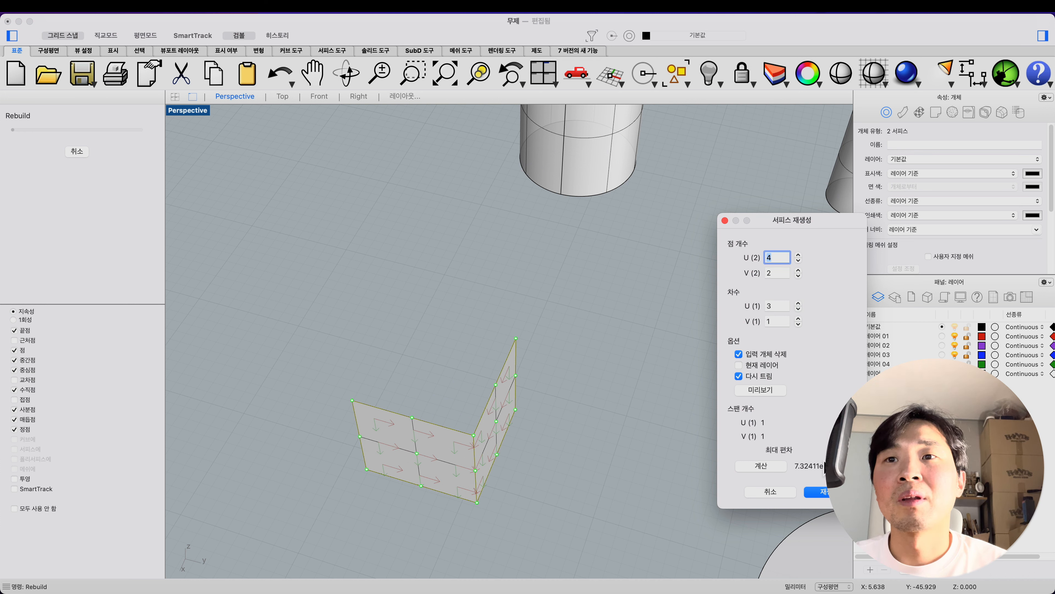
click(827, 494)
click(584, 486)
Turn on the control points of both rebuilt surfaces and view them from above.
drag(566, 417, 353, 532)
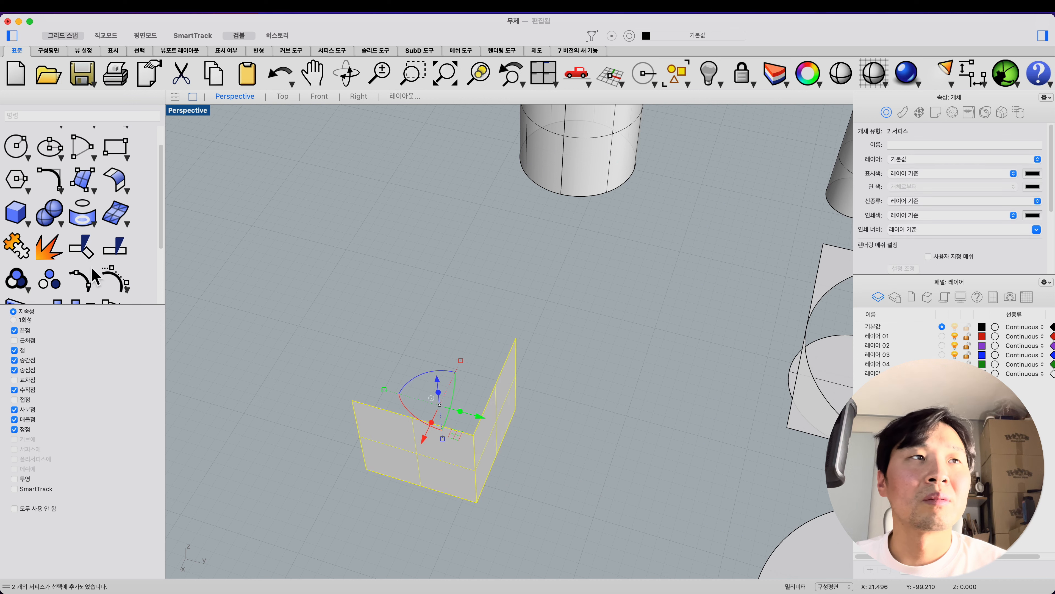
click(120, 281)
right_drag(320, 359, 448, 389)
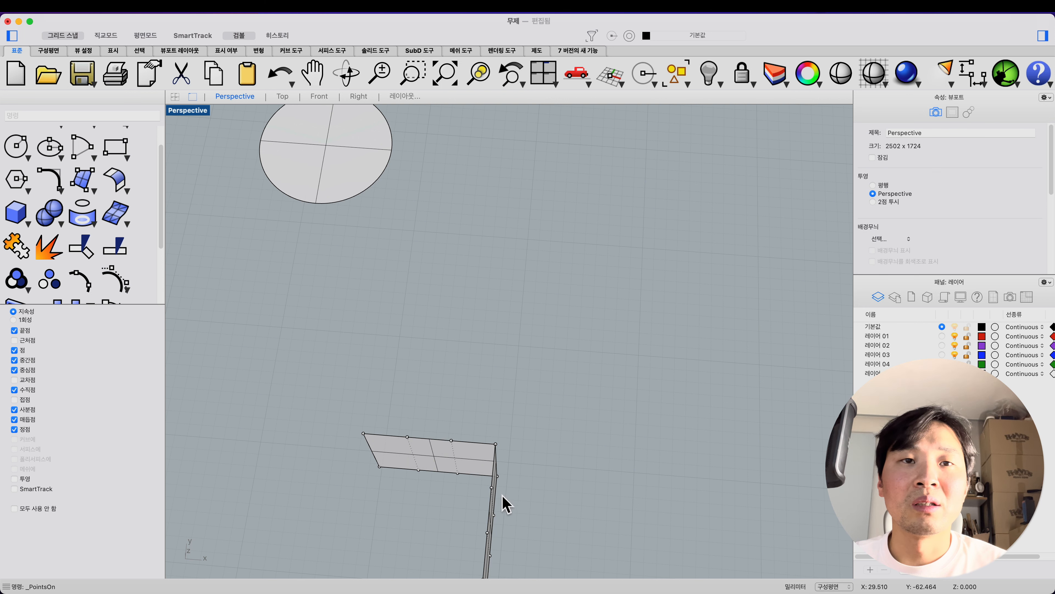
Examine the two perpendicular wall surfaces and their control points in perspective and from directly above.
right_drag(502, 496, 478, 473)
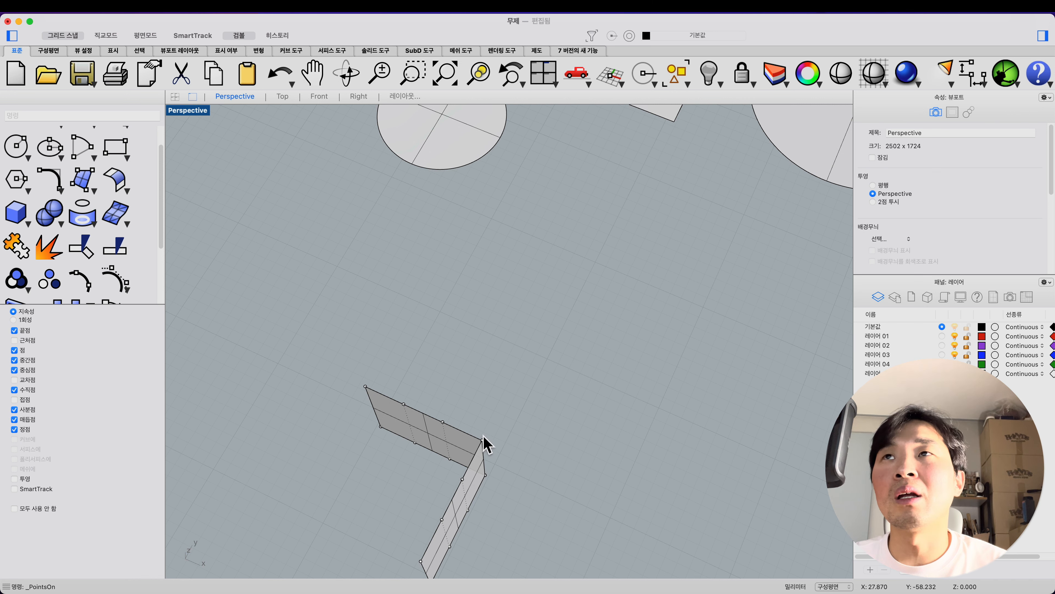
right_drag(489, 444, 502, 382)
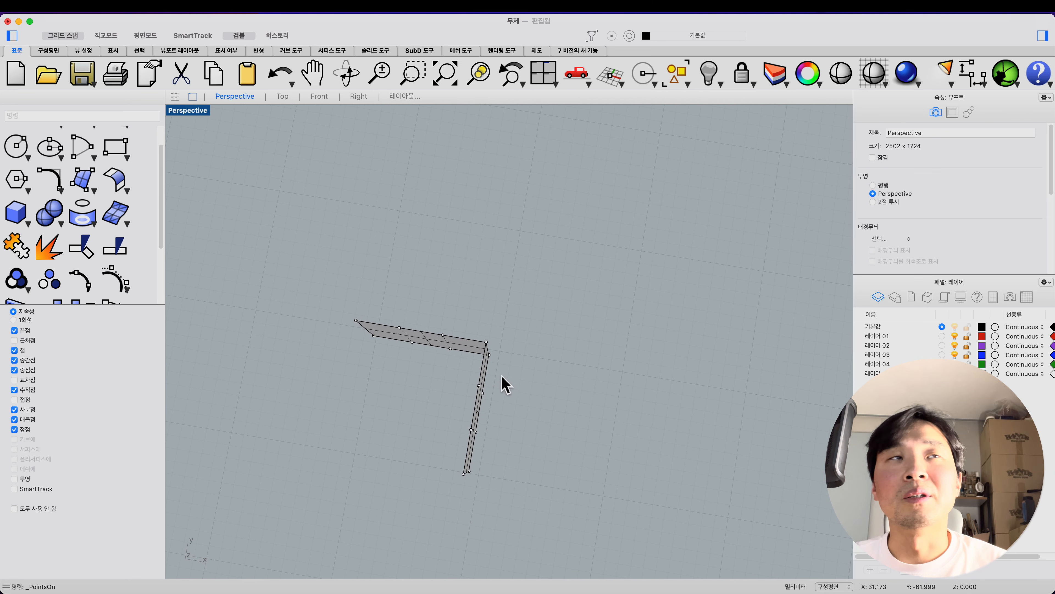
click(284, 96)
scroll(598, 340, down, 5)
scroll(536, 361, up, 10)
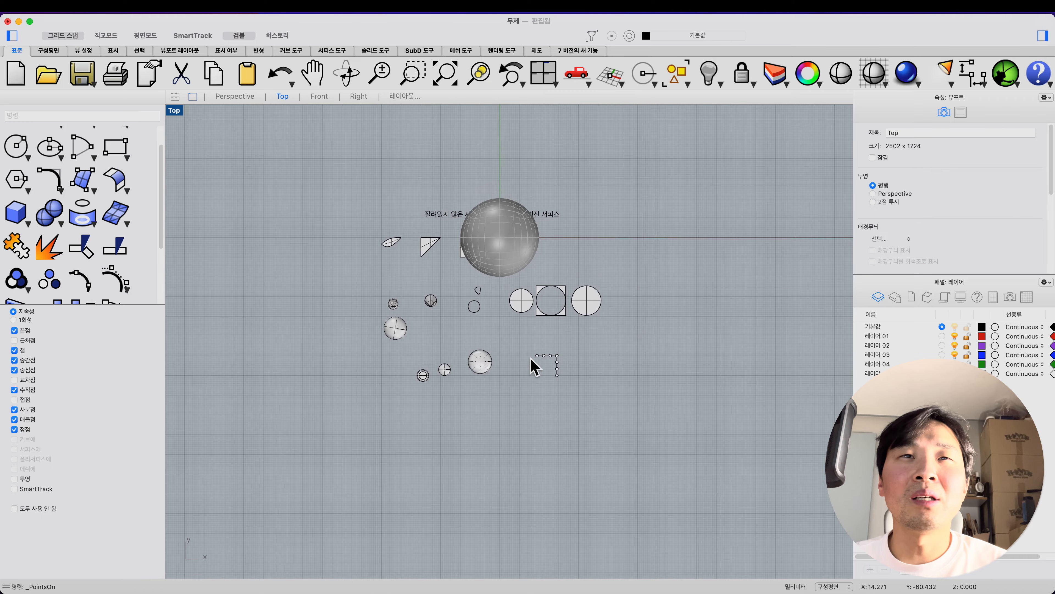
scroll(586, 368, up, 5)
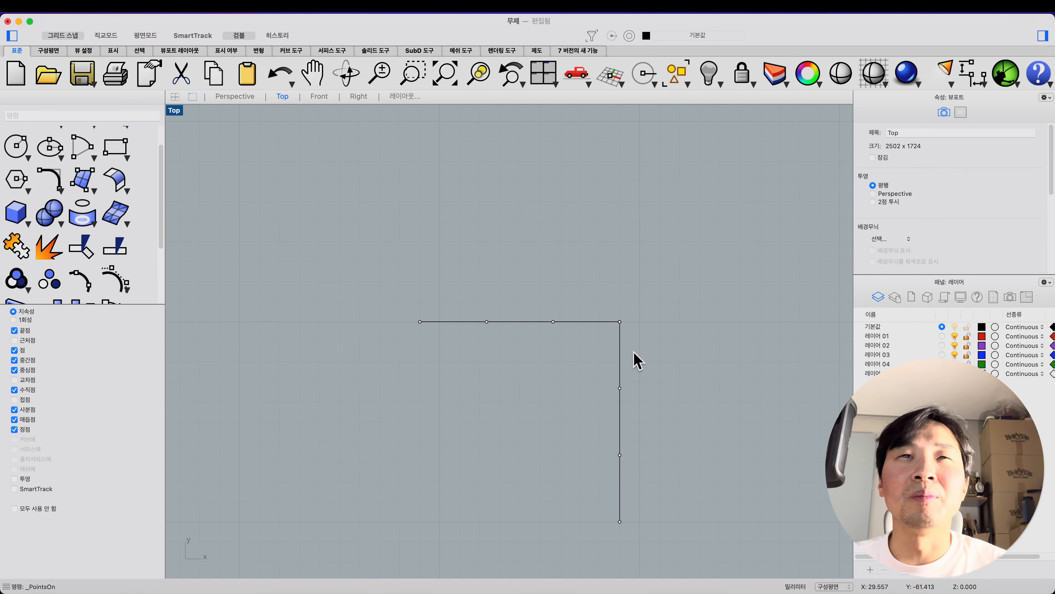
scroll(99, 163, up, 1)
click(82, 174)
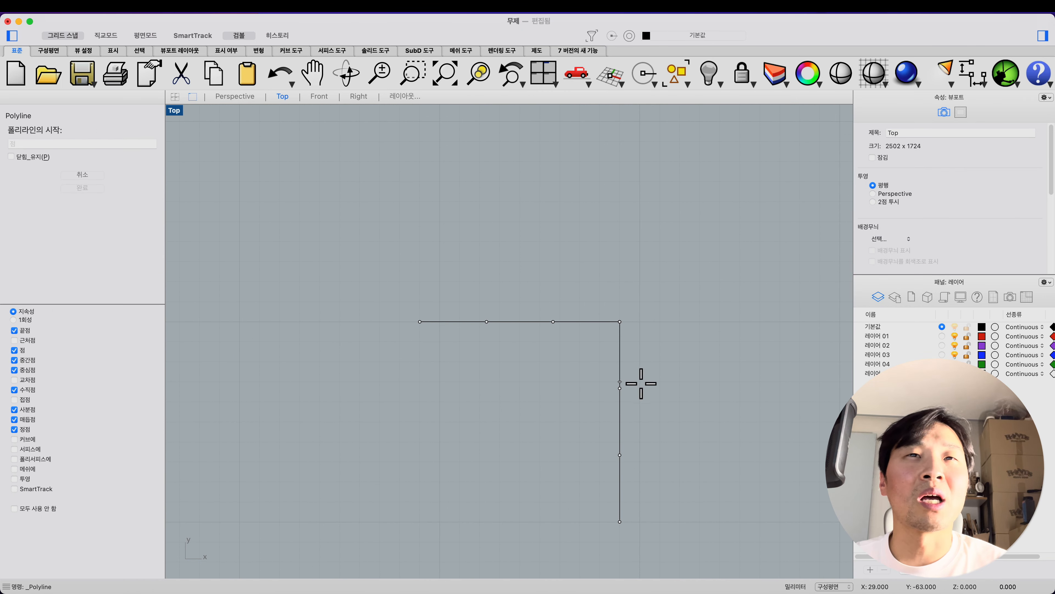
key(Escape)
Rotate the horizontal wall's control points nearest the shared corner outward by 45 degrees about that corner.
click(553, 321)
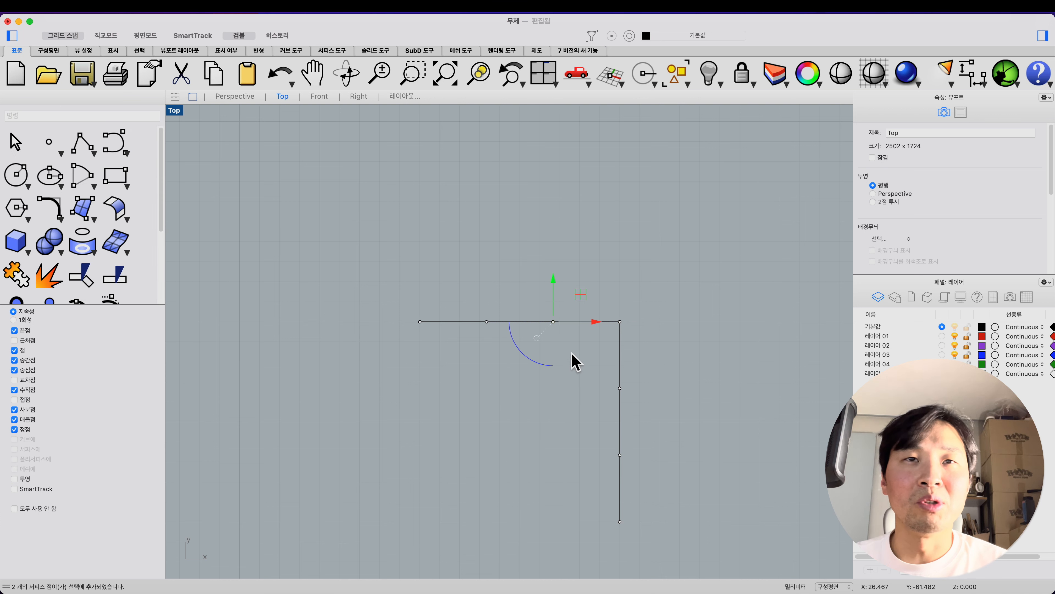
text(Rotate)
key(Return)
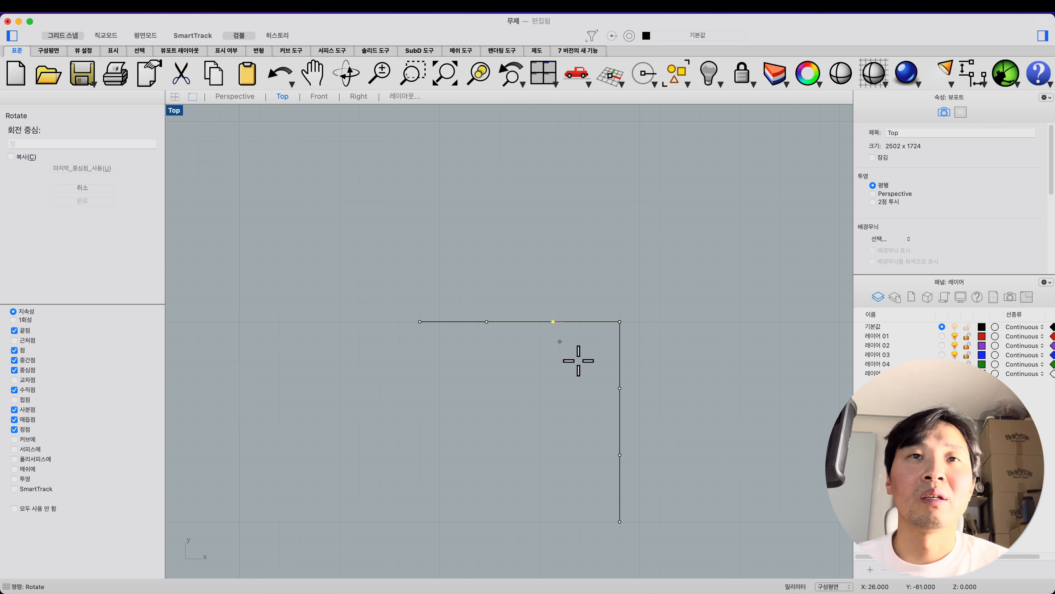
click(620, 321)
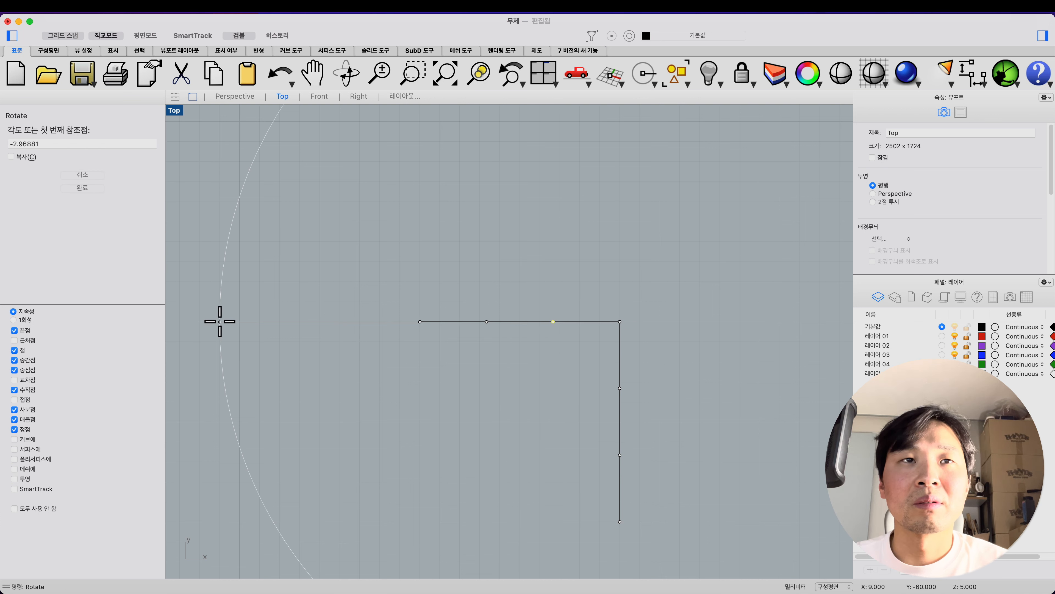
click(281, 322)
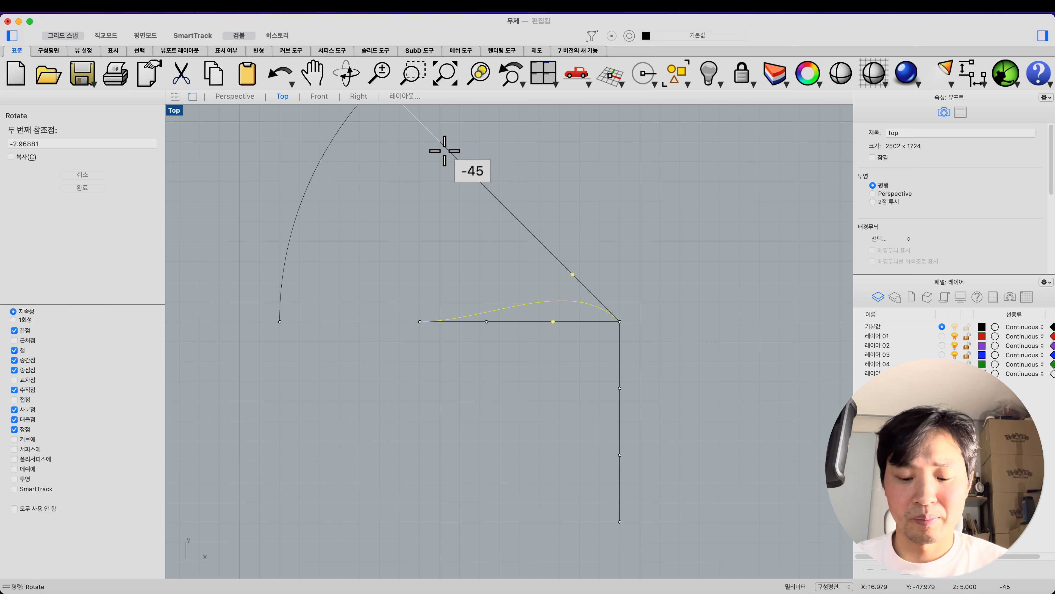
text(<4)
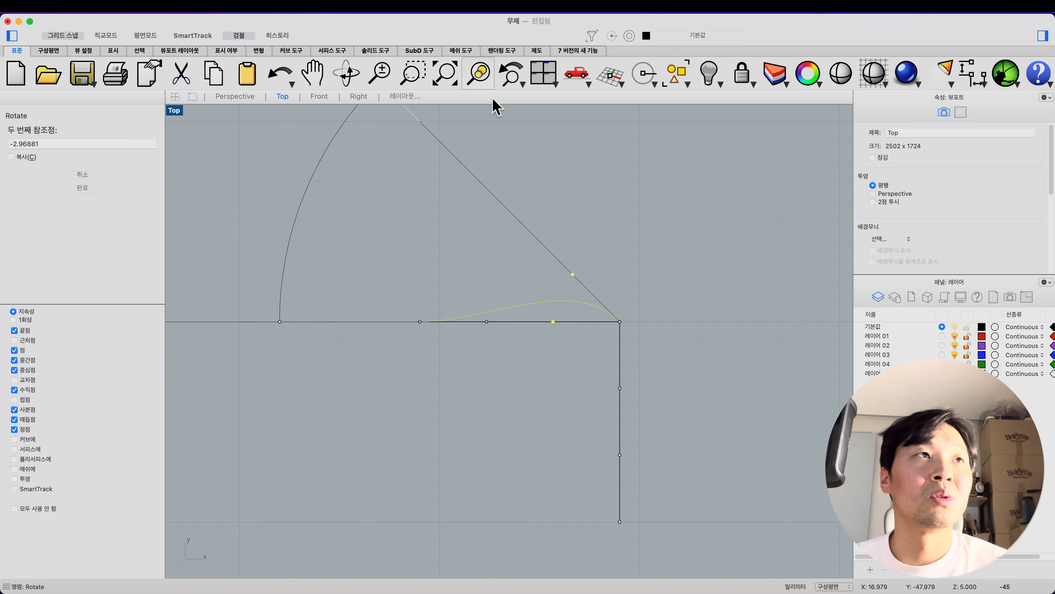
scroll(493, 229, down, 6)
right_drag(491, 242, 509, 285)
click(463, 221)
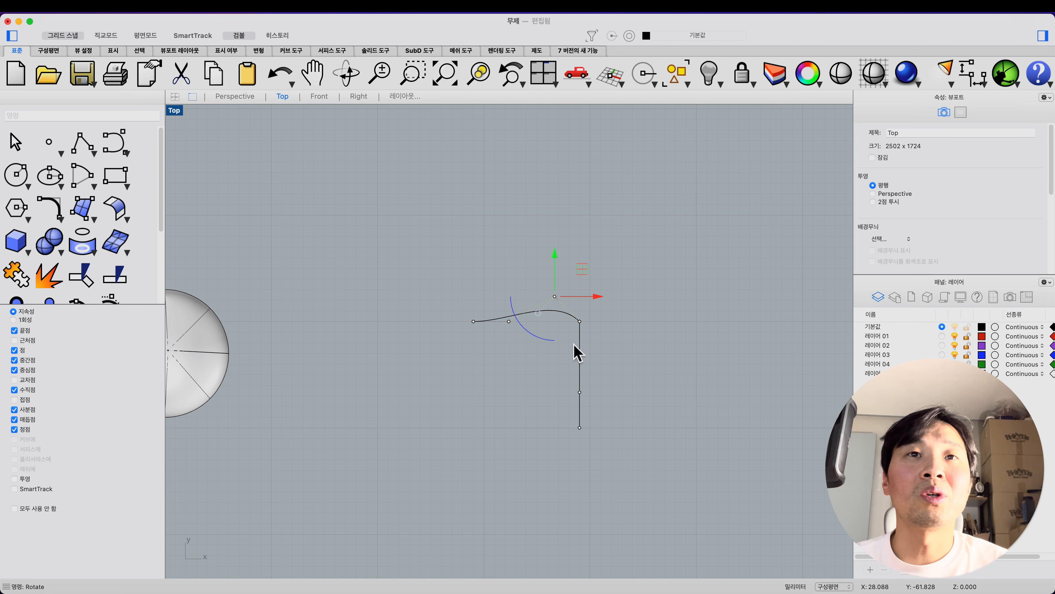
Rotate the vertical wall's control points nearest the shared corner outward by 45 degrees about that corner.
right_click(597, 369)
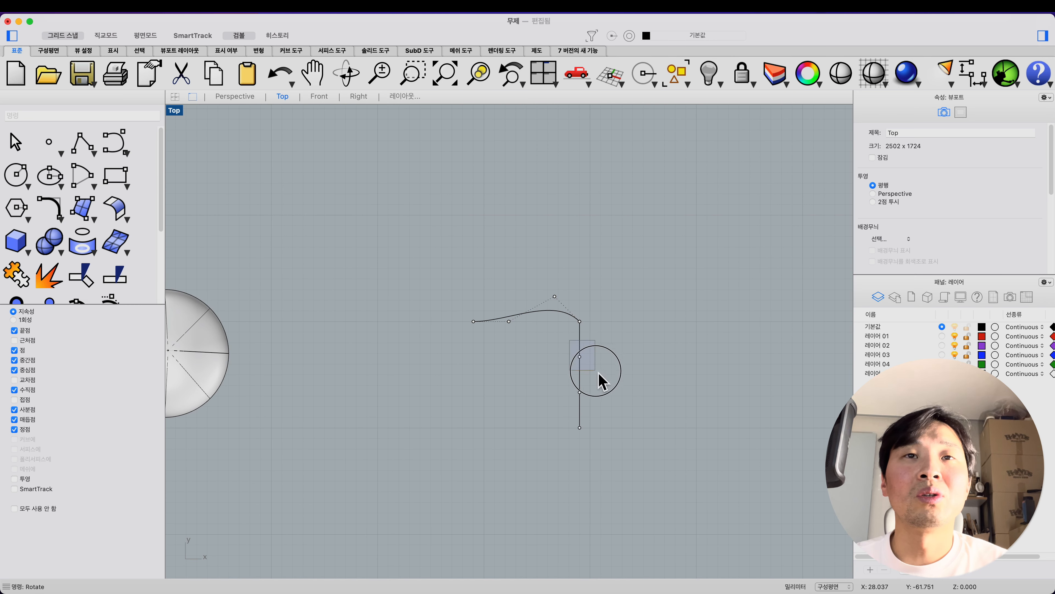
click(579, 328)
click(585, 472)
key(shift)
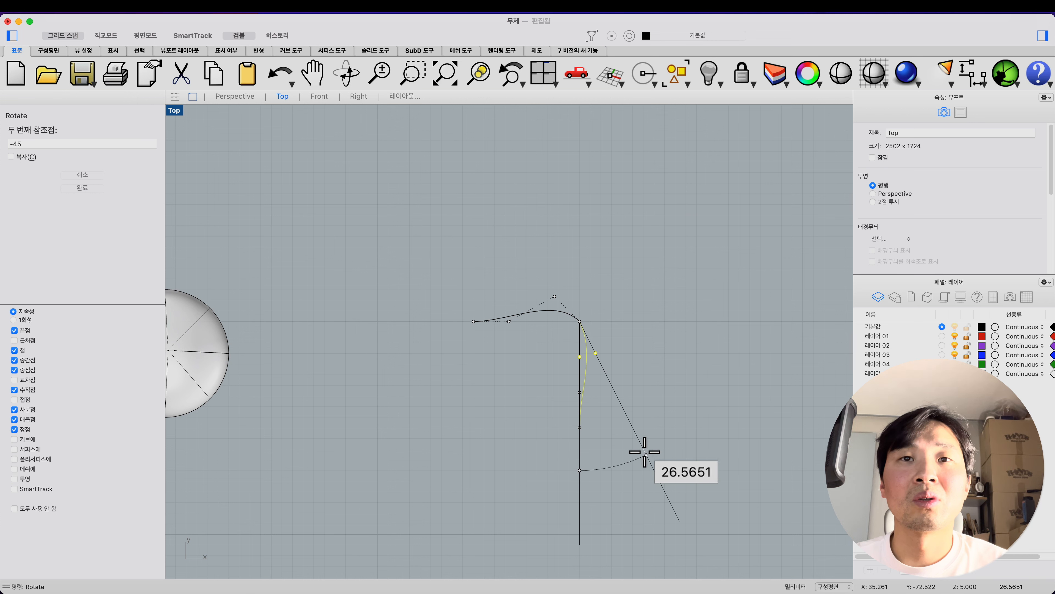
key(shift)
text(<45)
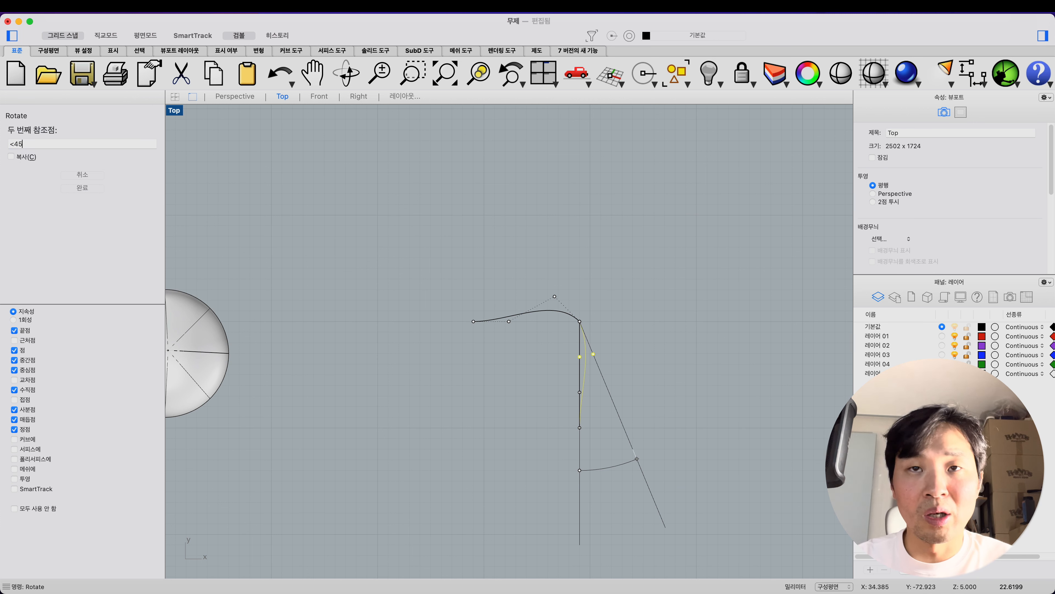
click(735, 437)
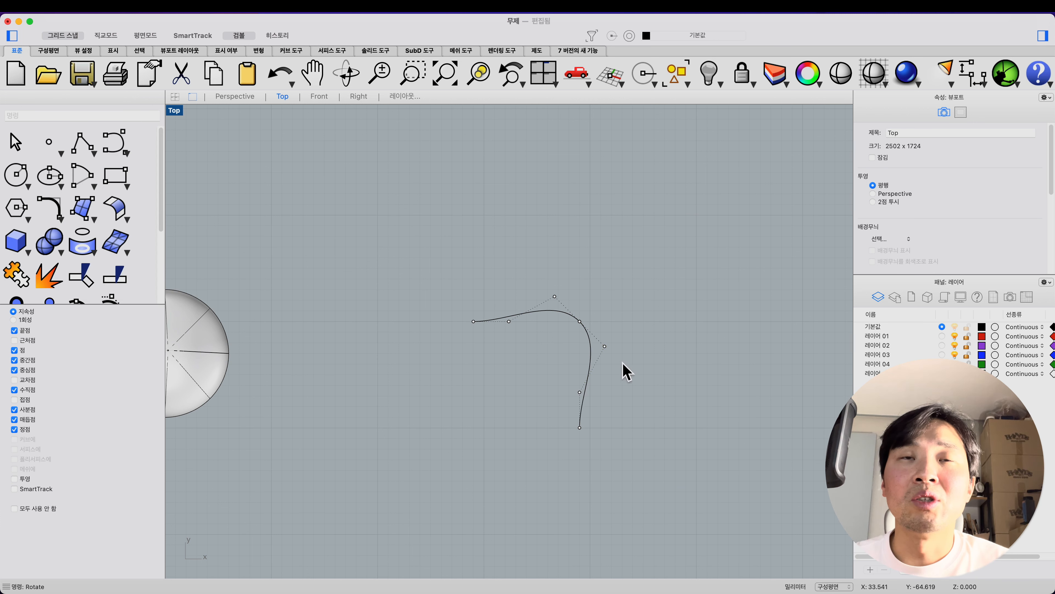
Move the curved top surface onto the upper corner of the two wall surfaces so the corners coincide.
scroll(599, 347, down, 2)
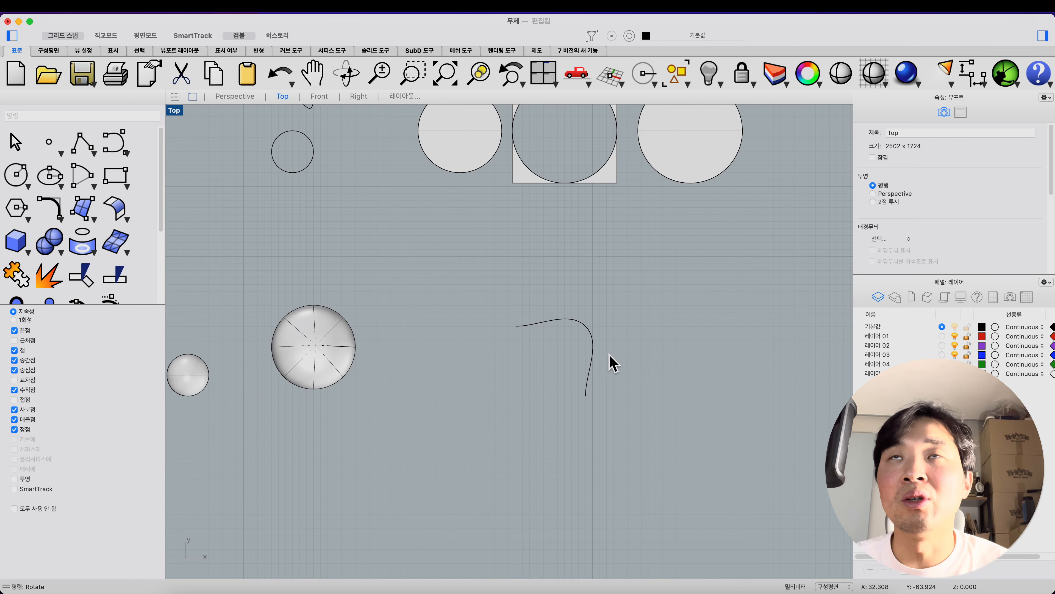
click(246, 98)
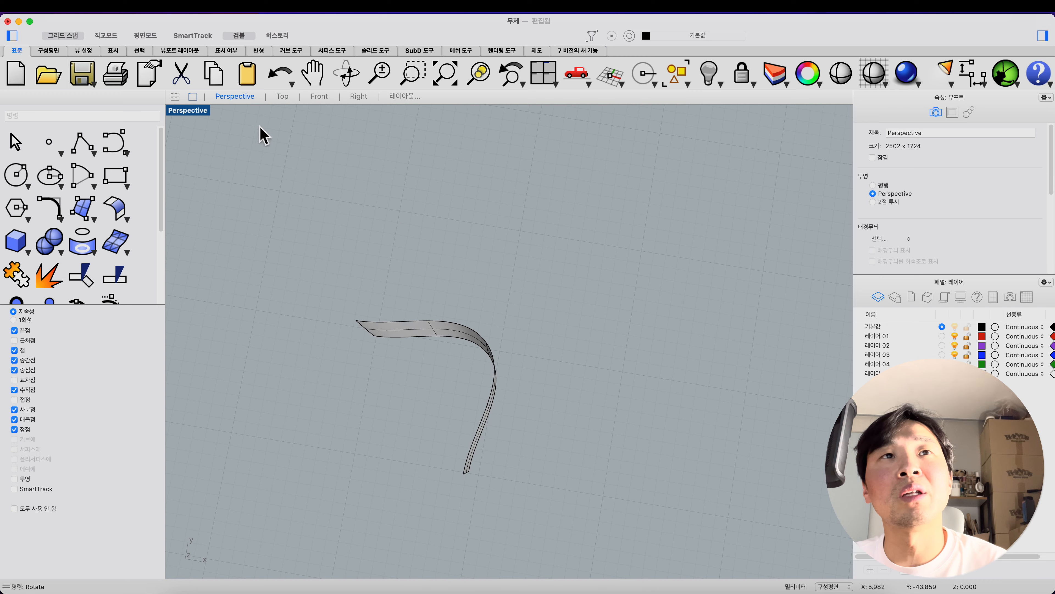
right_drag(530, 319, 510, 359)
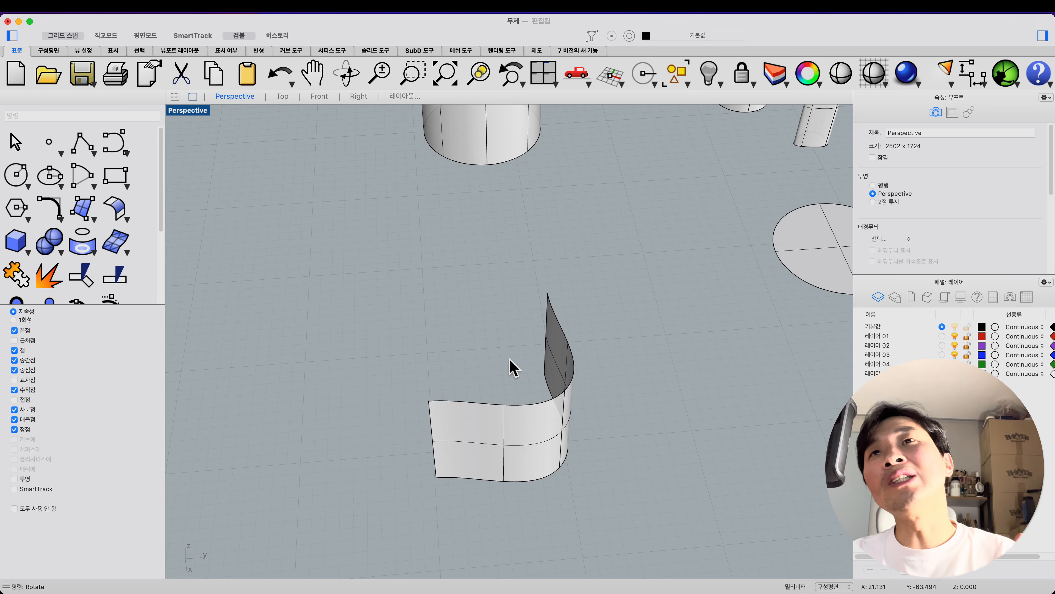
click(525, 435)
right_drag(525, 435, 639, 404)
click(595, 356)
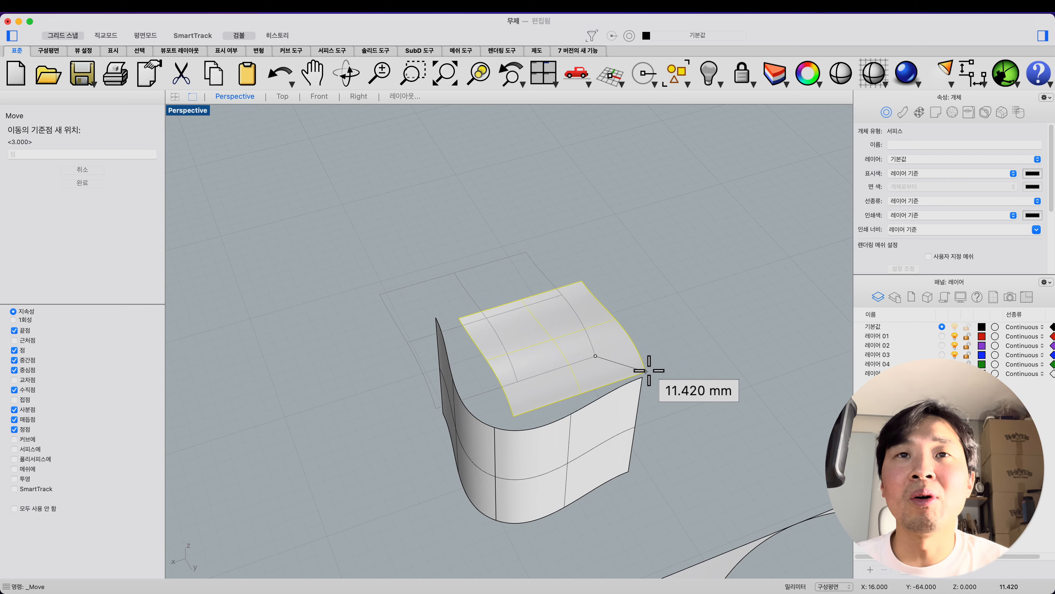
click(639, 376)
Rebuild the three adjoining surfaces with point count 4 and degree 3 in both U and V.
right_drag(538, 406, 658, 410)
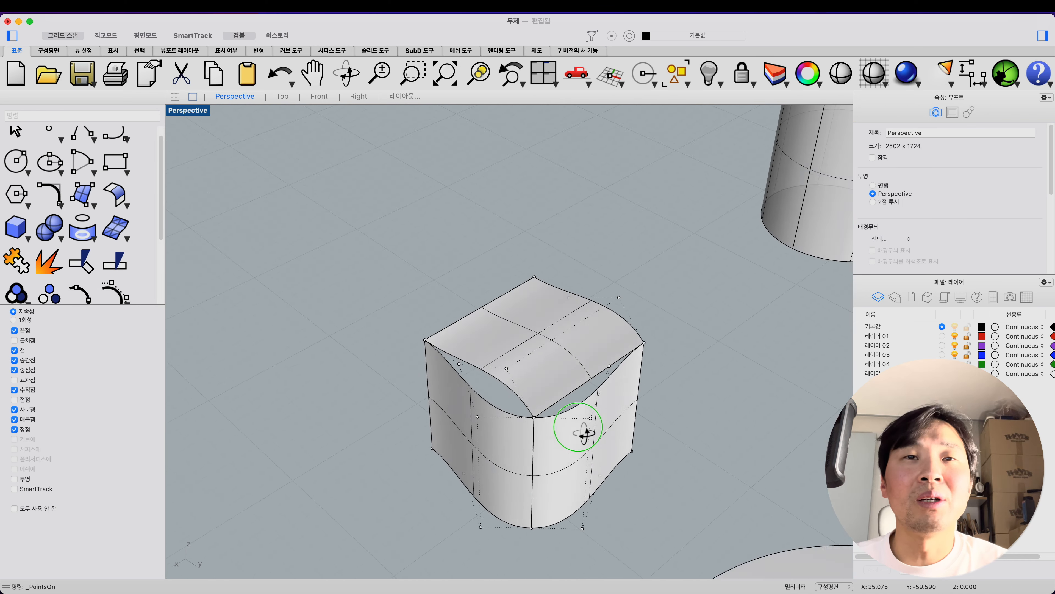
mouse_move(580, 427)
right_down()
mouse_move(578, 418)
mouse_move(588, 441)
right_up()
drag(710, 342, 353, 492)
text(R)
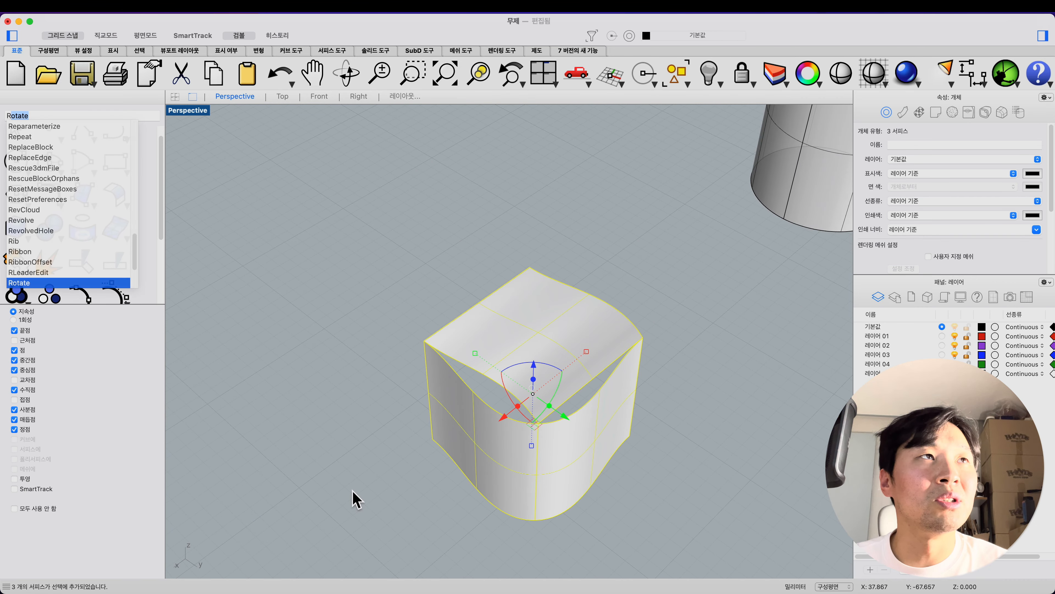
text(ebuild)
key(Return)
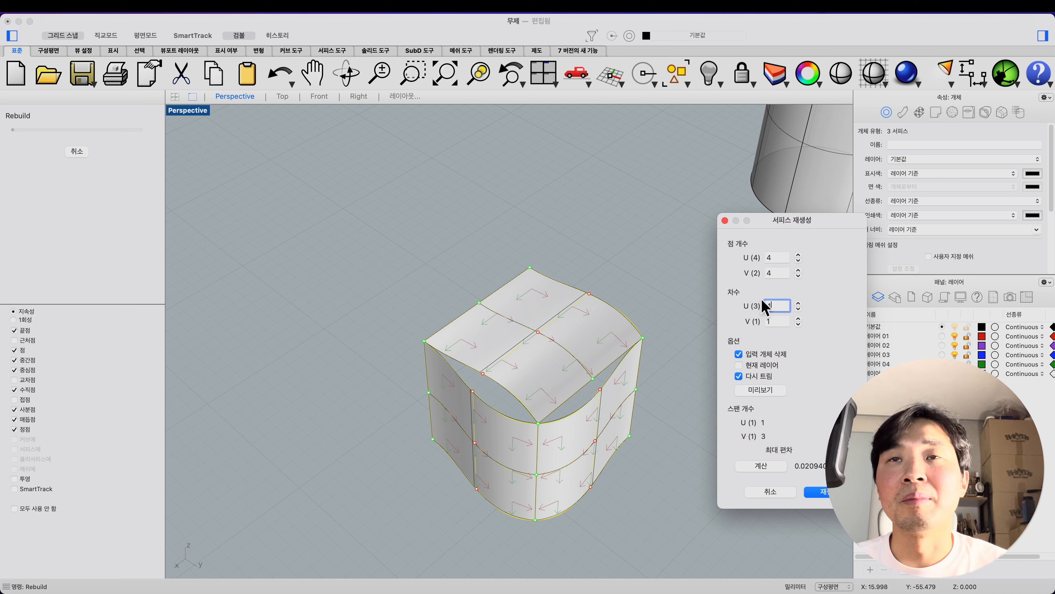
text(4)
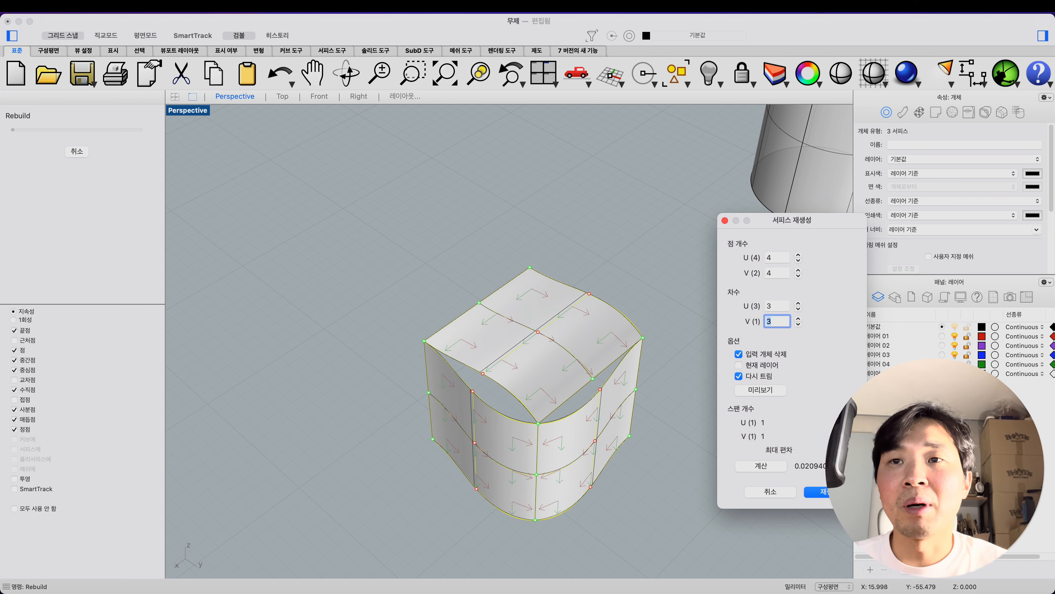
click(820, 492)
click(671, 479)
Turn on the control points of the three rebuilt surfaces.
drag(719, 283, 382, 497)
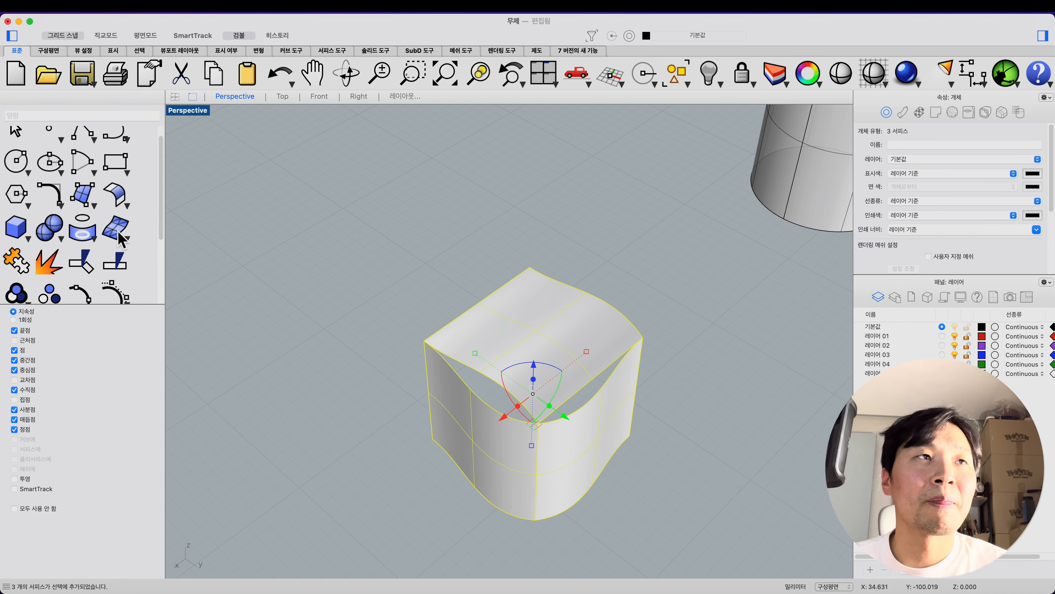
click(115, 294)
right_drag(676, 407, 600, 365)
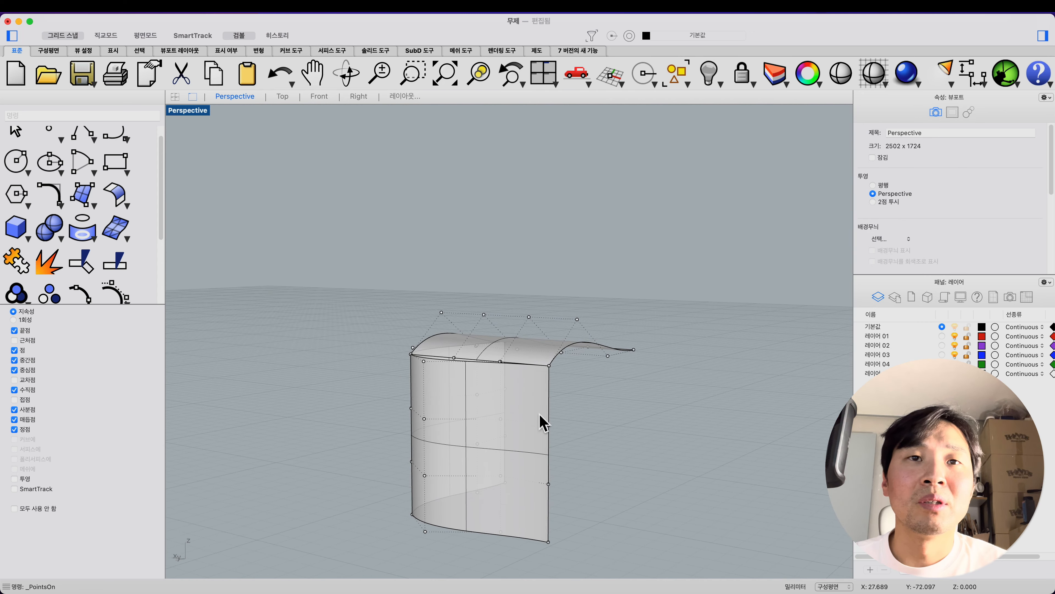
Rotate an inner control point of one wall outward by 45 degrees in 3D about the axis through the wall's two upper corners.
click(549, 426)
mouse_move(490, 426)
right_down()
mouse_move(514, 443)
mouse_move(614, 422)
mouse_move(615, 431)
right_up()
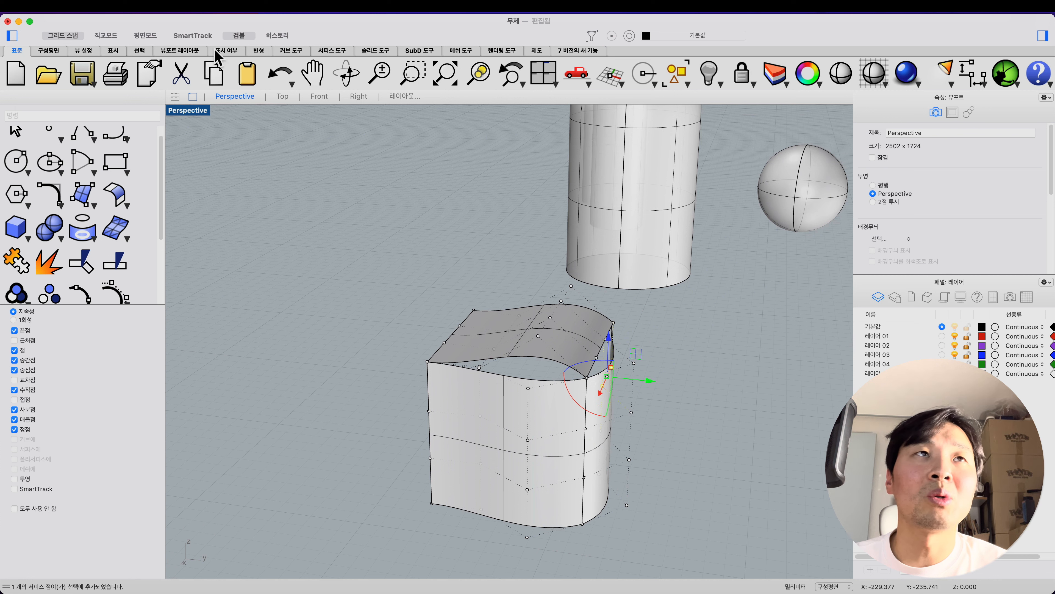
right_drag(394, 246, 416, 299)
text(Rota)
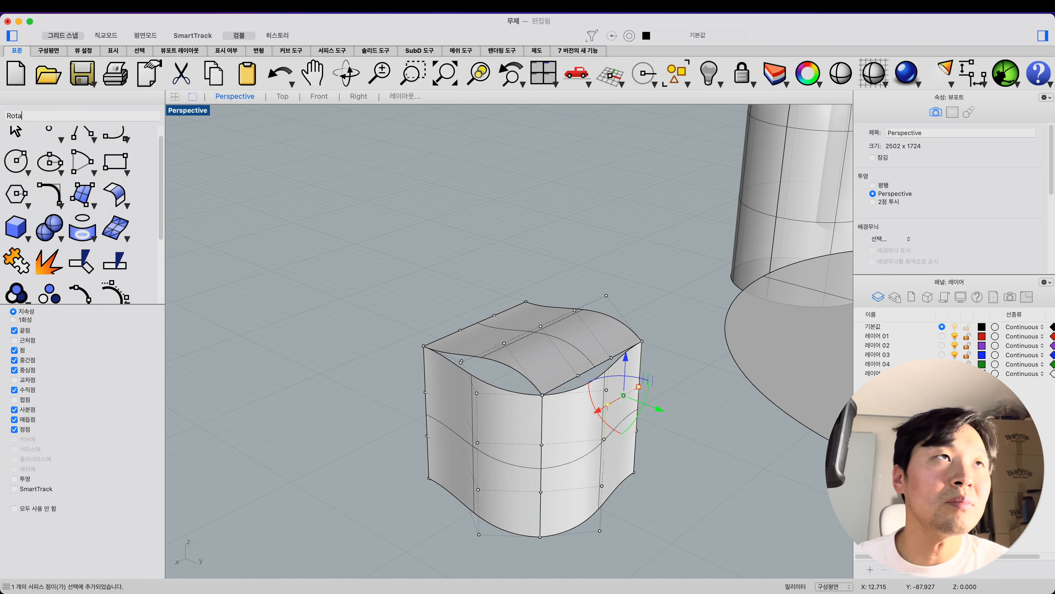
key(Down)
key(Down)
key(Up)
key(Return)
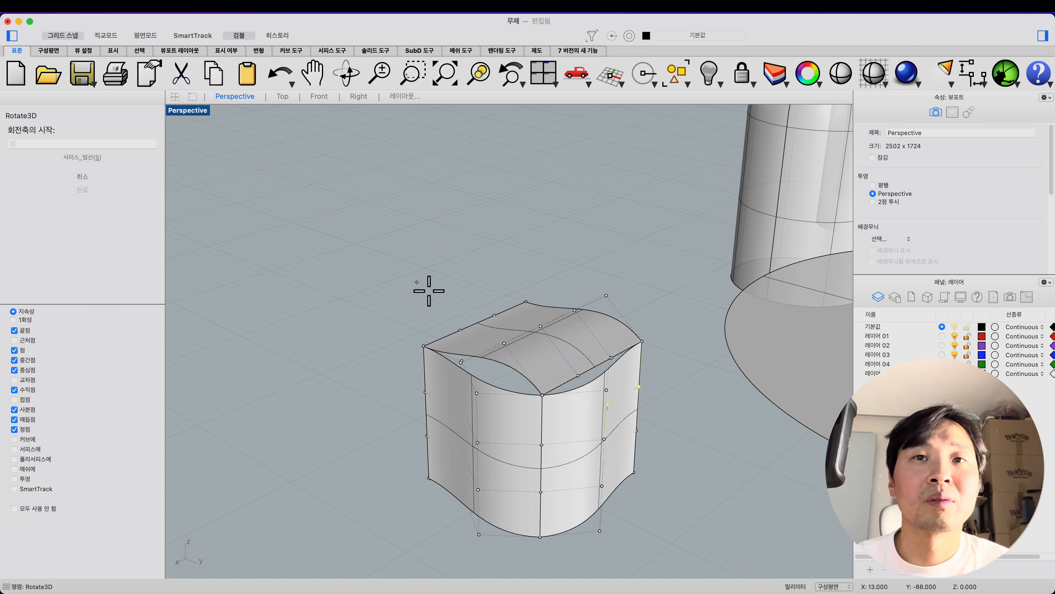
click(642, 341)
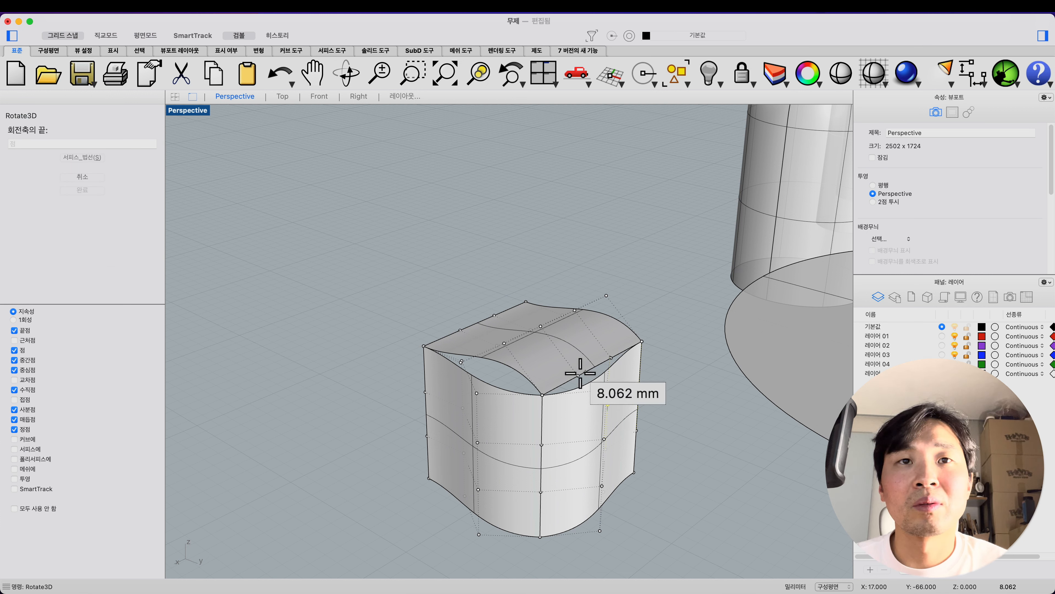
shift+click(542, 394)
click(632, 496)
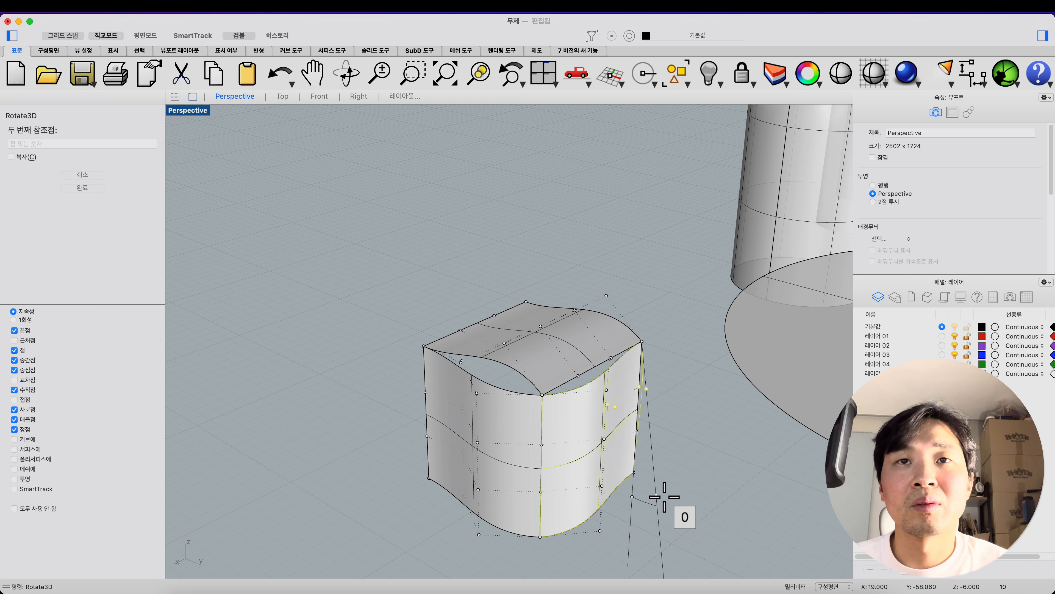
text(45)
key(Return)
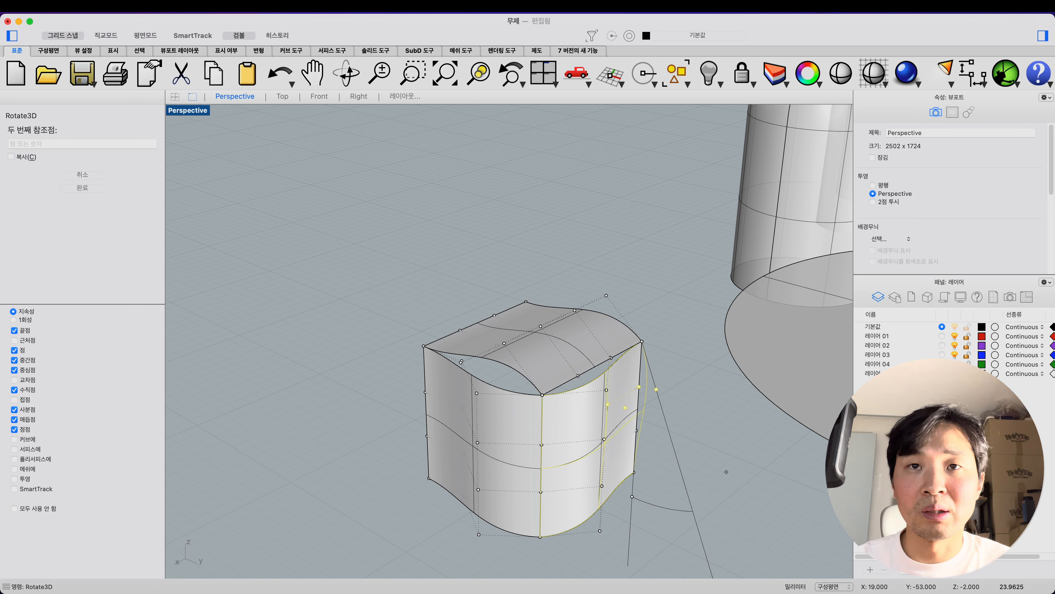
click(764, 525)
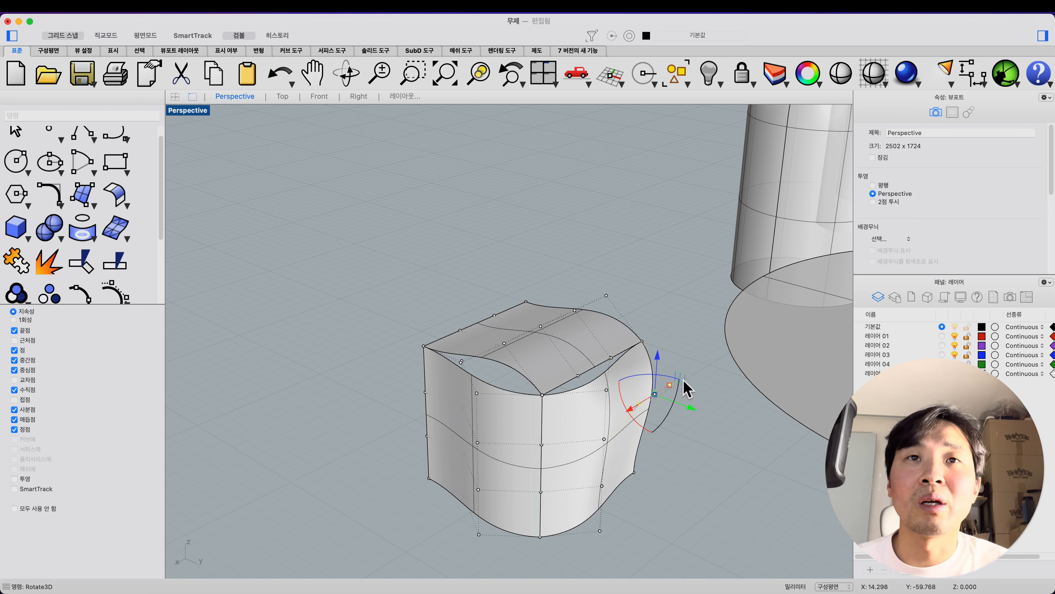
right_drag(683, 379, 690, 374)
click(690, 373)
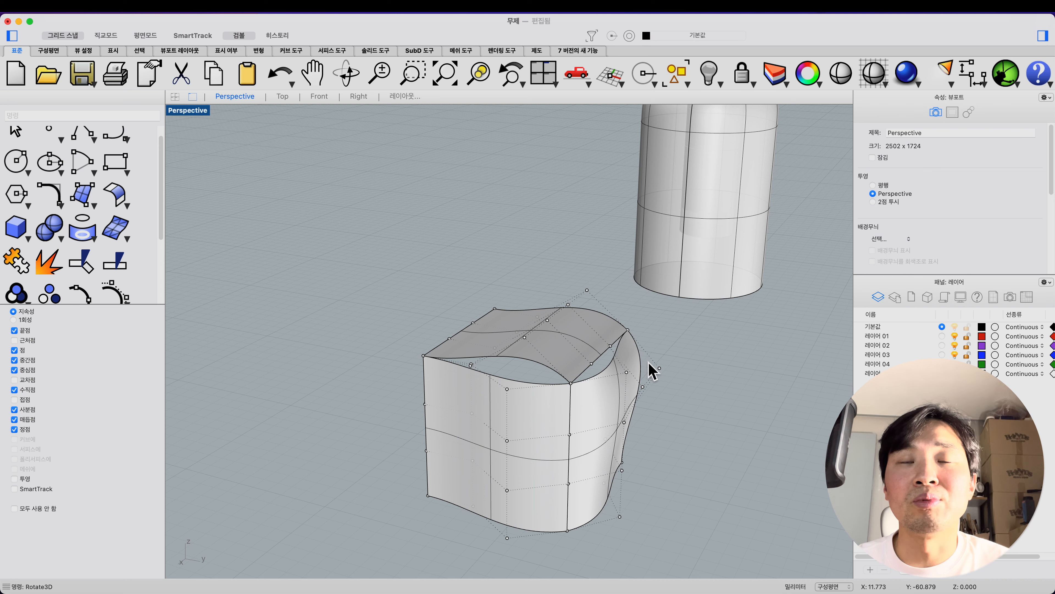
Move the wall's bulging upper-edge control point onto the matching edge control point of the top surface.
scroll(640, 358, up, 3)
click(617, 398)
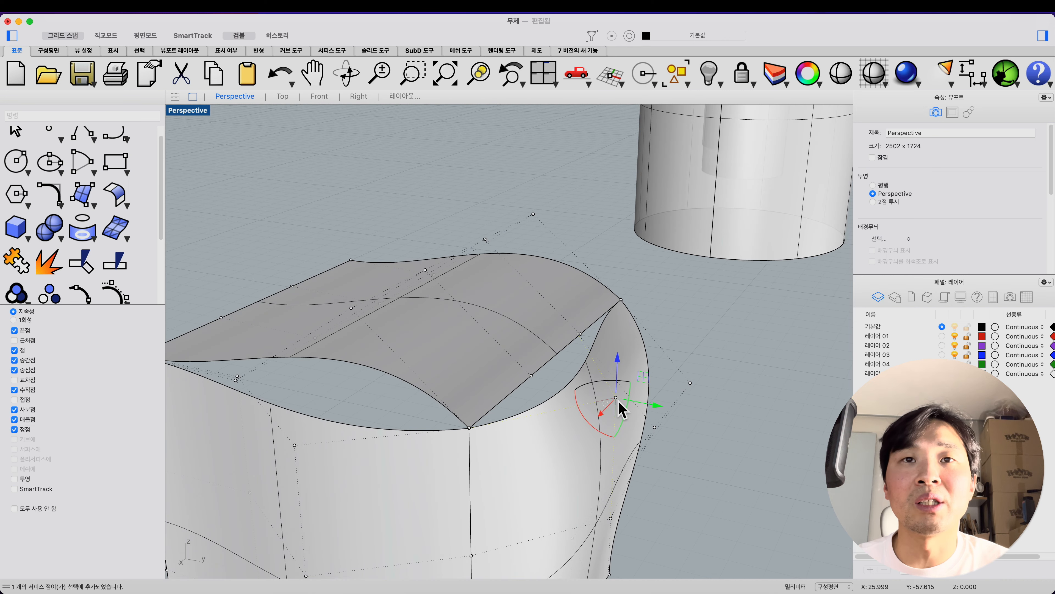
text(m)
key(Return)
click(617, 399)
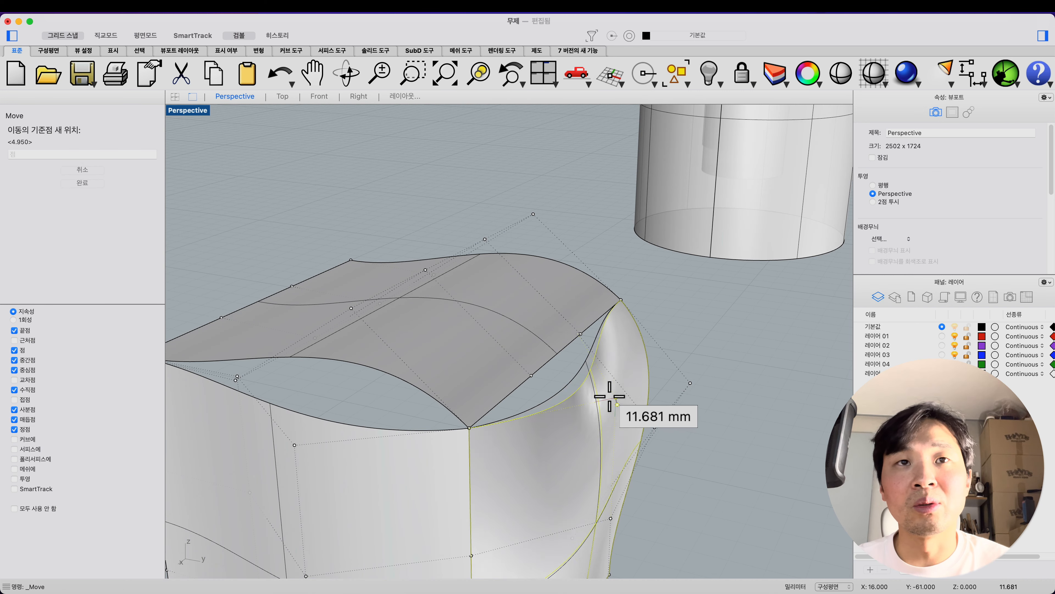
click(534, 377)
key(Escape)
key(Escape)
Turn on the top surface's control points and inspect the edge it shares with the reshaped wall.
right_drag(568, 401, 535, 372)
click(535, 372)
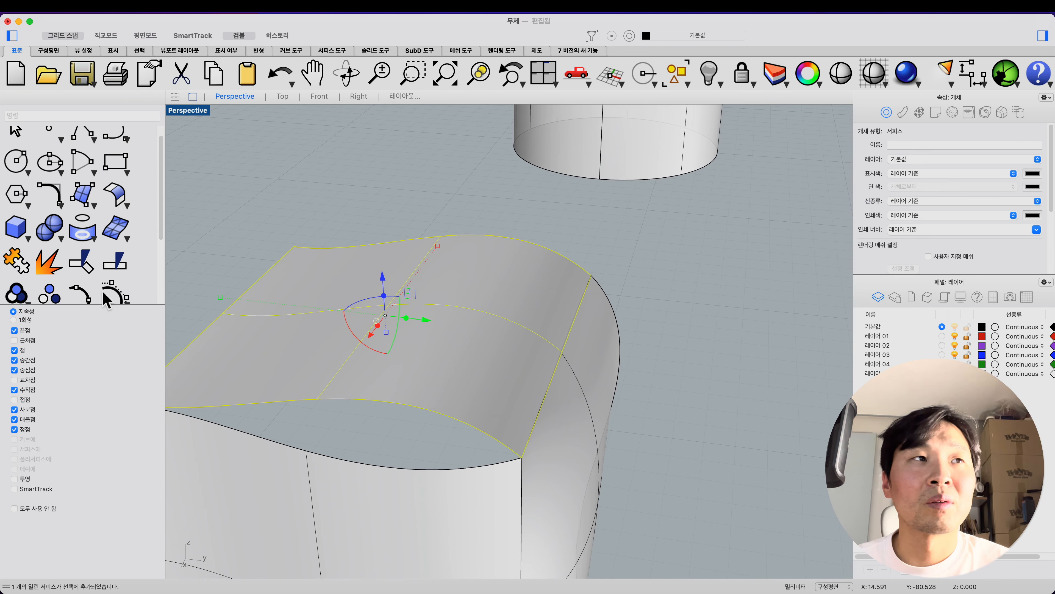
click(114, 296)
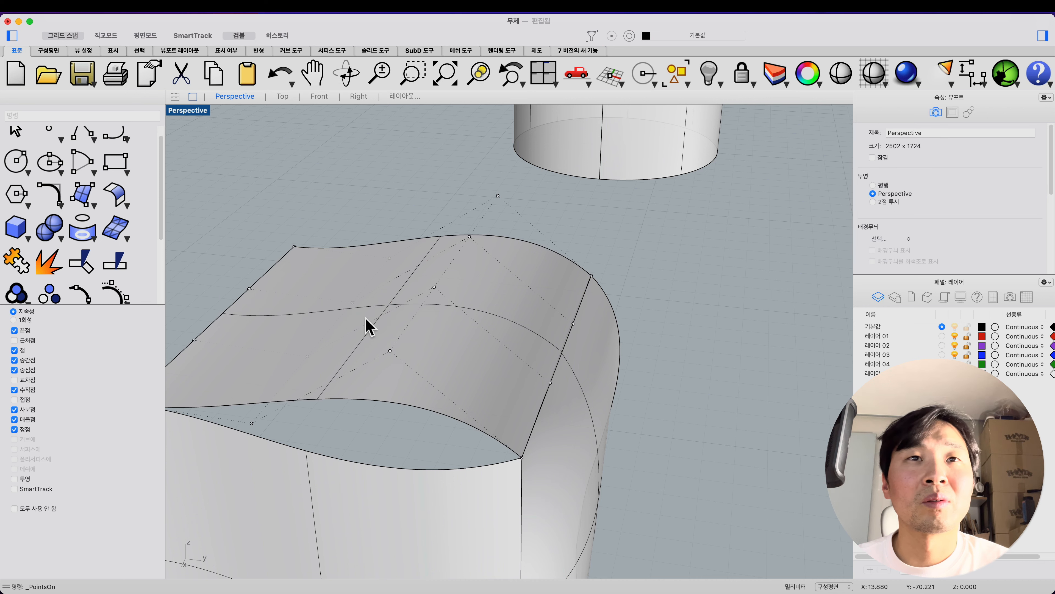
click(551, 383)
mouse_move(576, 388)
right_down()
mouse_move(546, 377)
mouse_move(537, 358)
mouse_move(568, 363)
mouse_move(569, 373)
right_up()
right_drag(436, 405, 378, 407)
Turn on the control points of the top surface and the other wall surface.
click(367, 343)
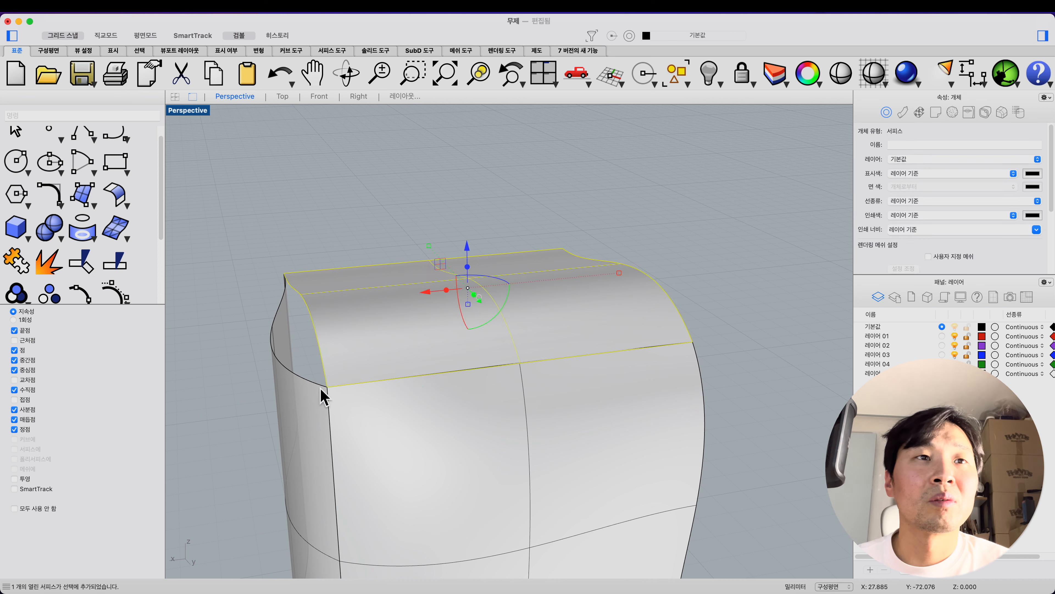
shift+click(308, 402)
click(114, 294)
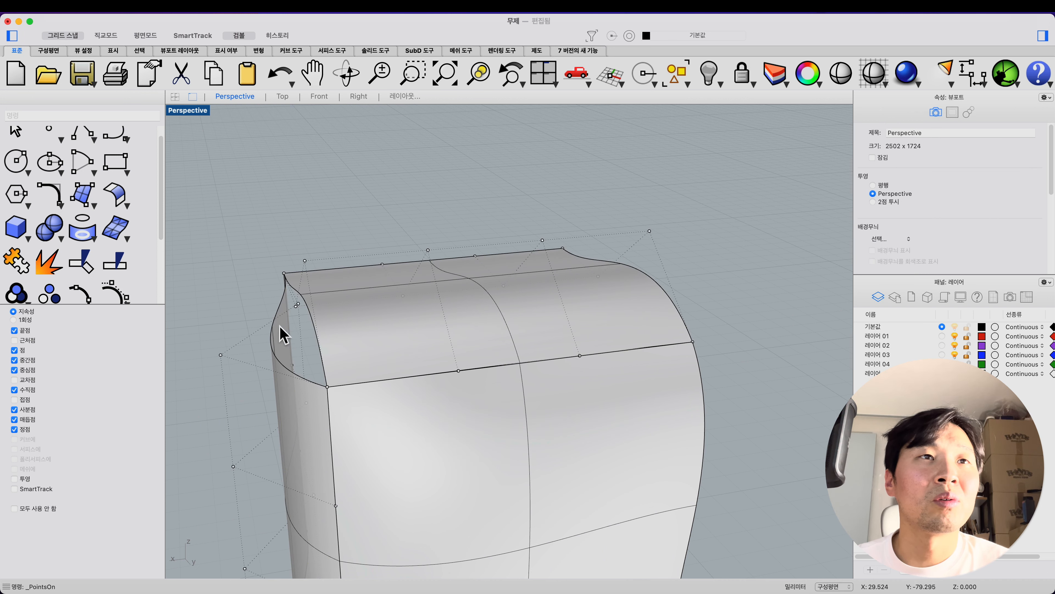
right_drag(278, 330, 419, 373)
Align the other wall's protruding upper-edge control point with the shared edge using SetPt with only X set.
click(378, 350)
text(SetPt)
key(Return)
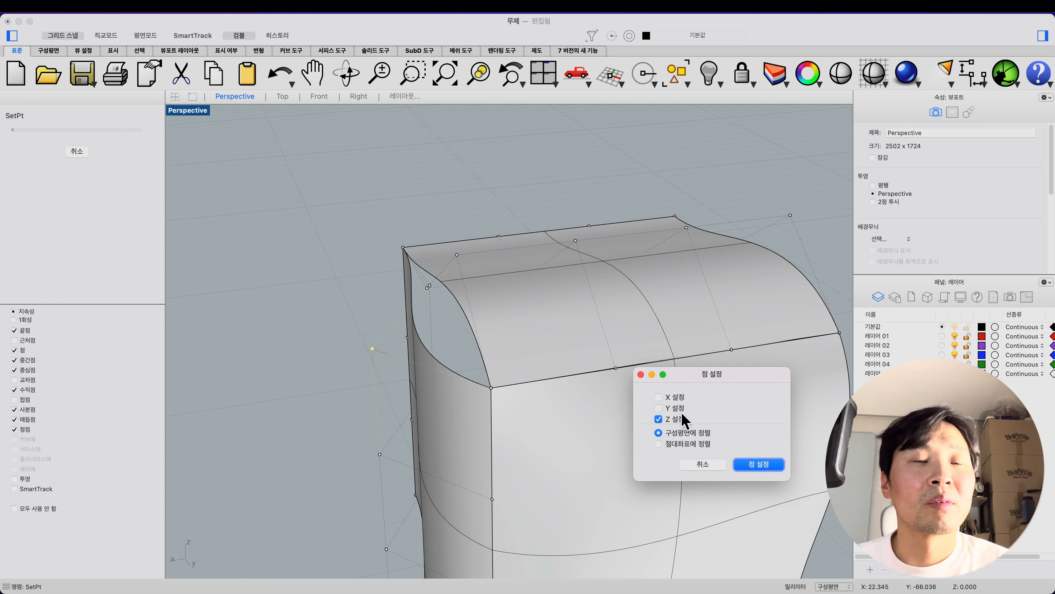
click(755, 468)
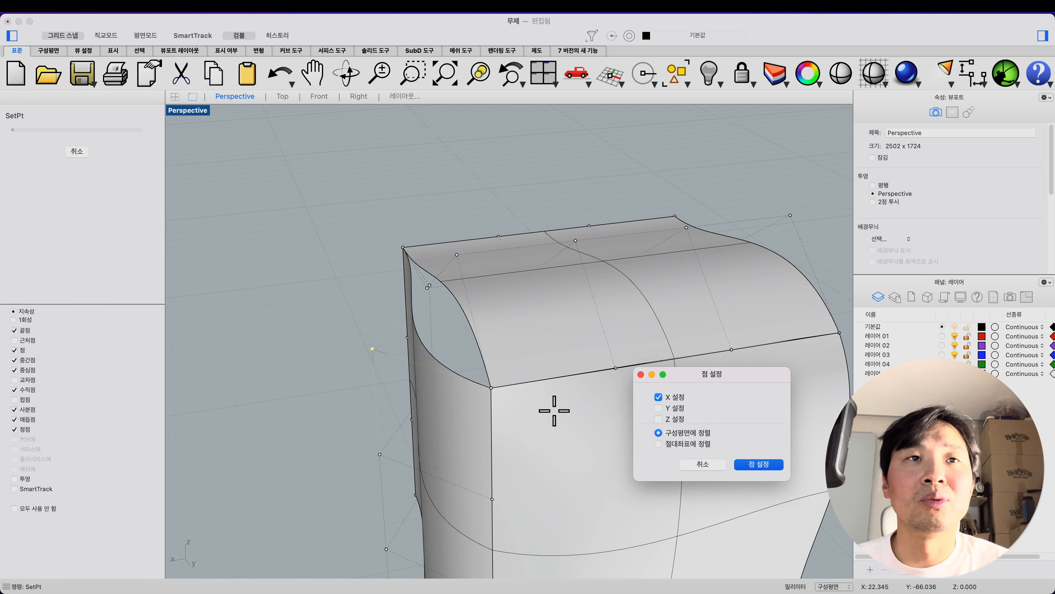
click(435, 296)
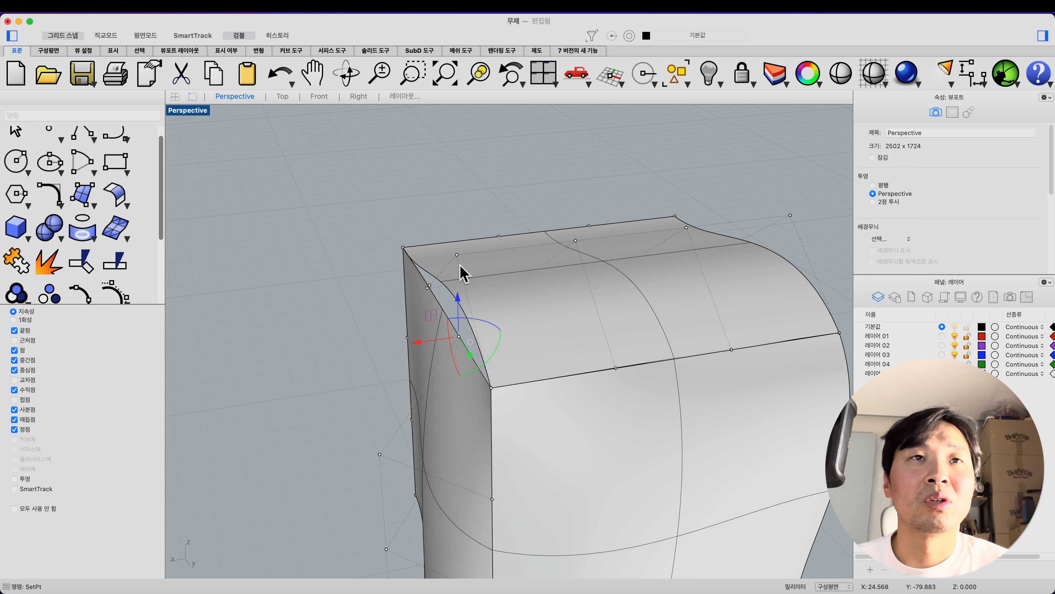
Use SetPt to bring the top surface's raised edge control point to the height of the shared corner.
click(461, 259)
key(Return)
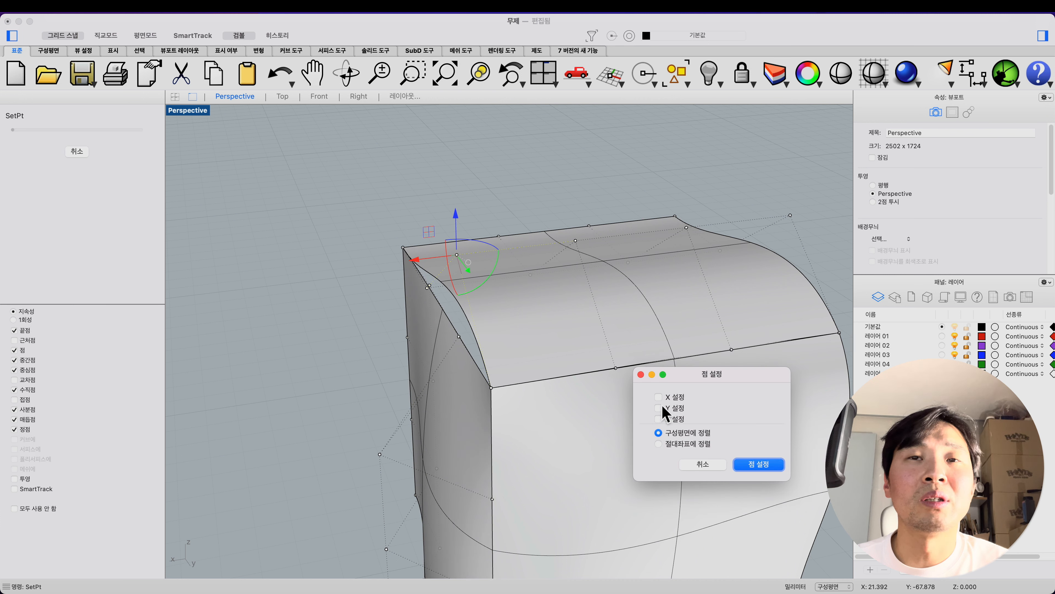
click(755, 466)
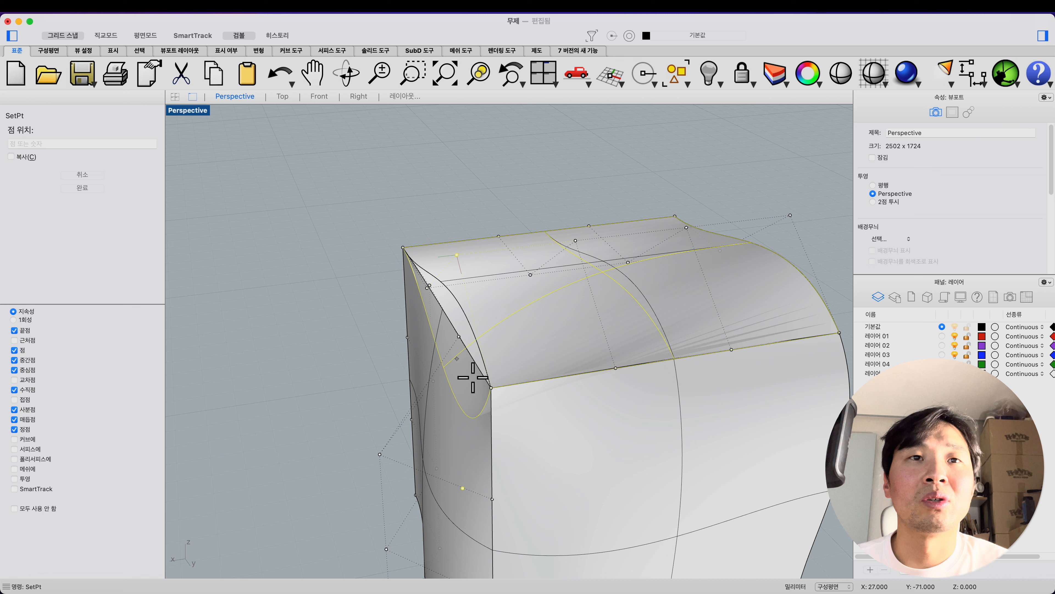
click(485, 386)
Align the edge control points near the far upper corner to that corner using SetPt with only X set.
right_drag(426, 296, 405, 286)
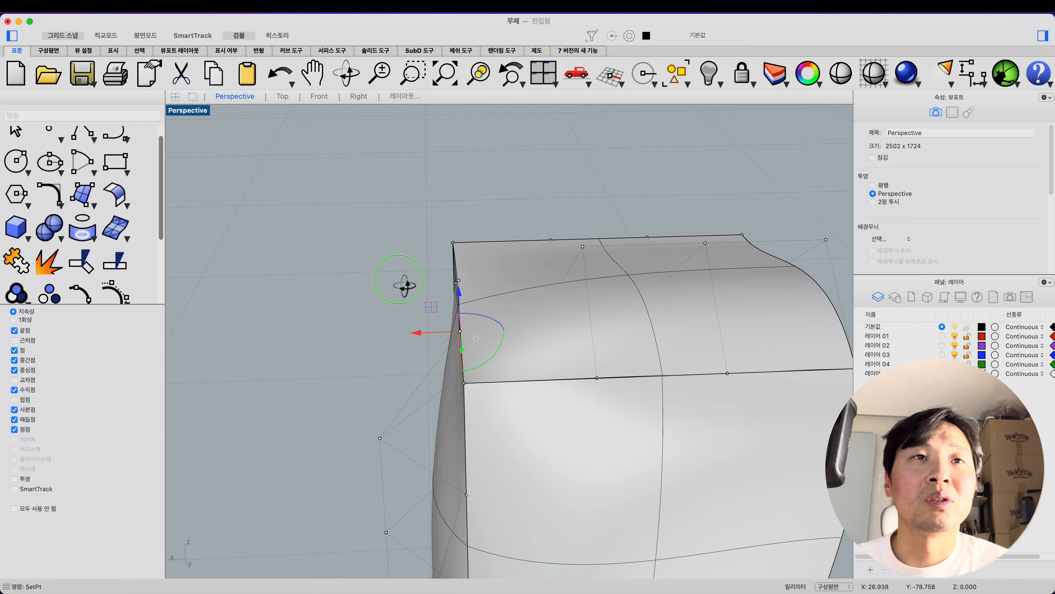
click(450, 283)
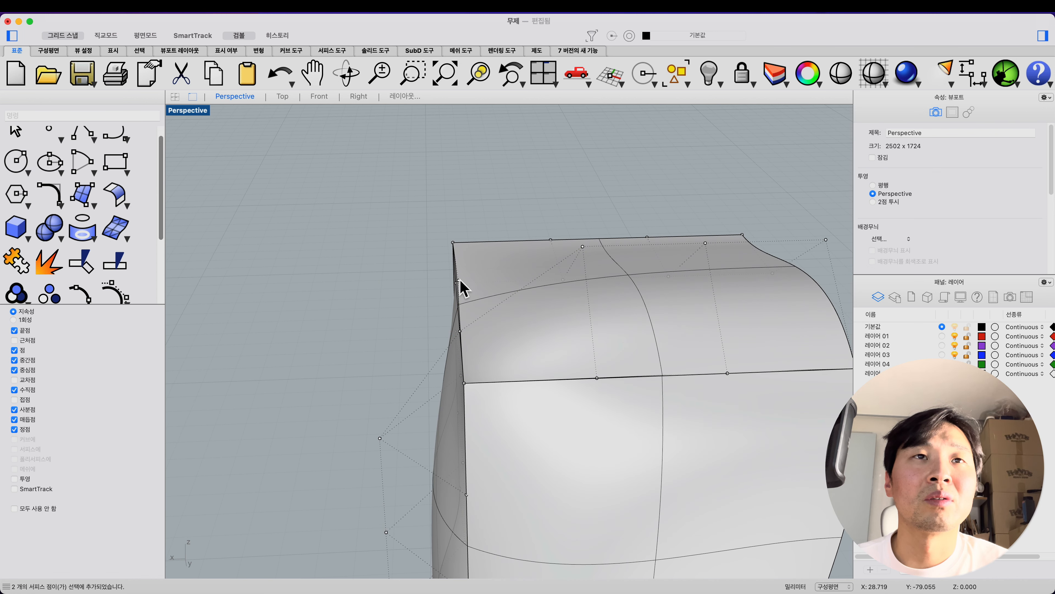
click(460, 281)
click(479, 291)
right_click(483, 294)
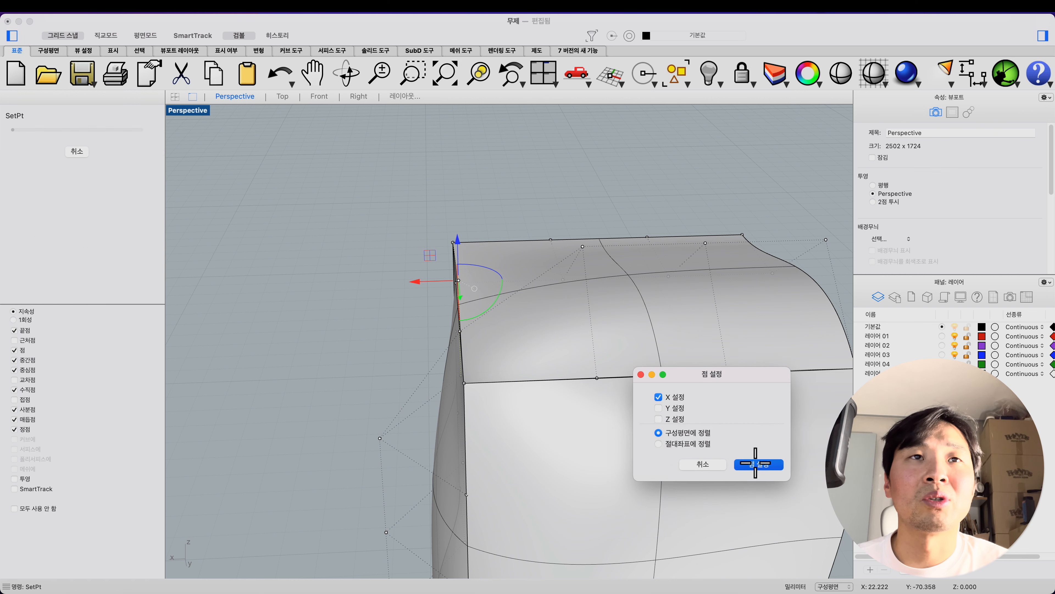
click(755, 462)
click(453, 244)
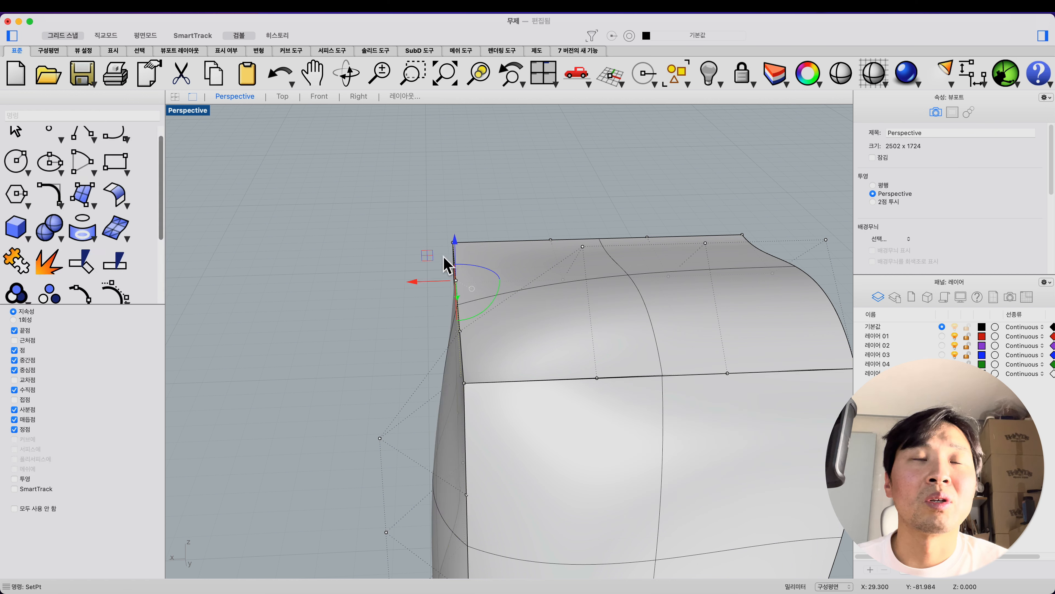
right_drag(443, 255, 458, 274)
click(458, 273)
Align the wall's two intermediate upper-edge control points to the shared corner using SetPt with X and Z set.
click(387, 350)
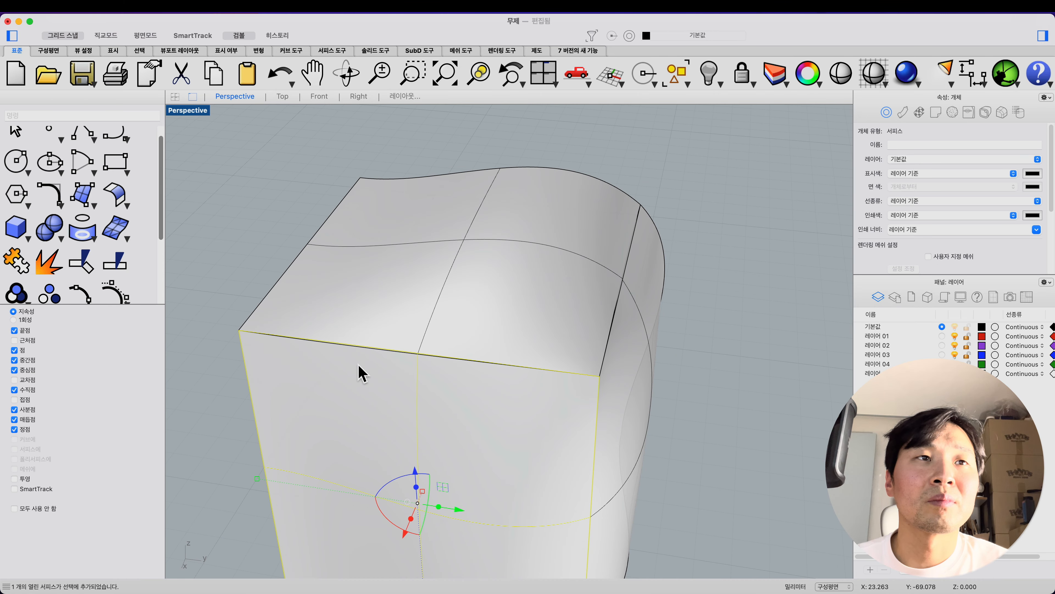
right_drag(358, 370, 318, 346)
key(F10)
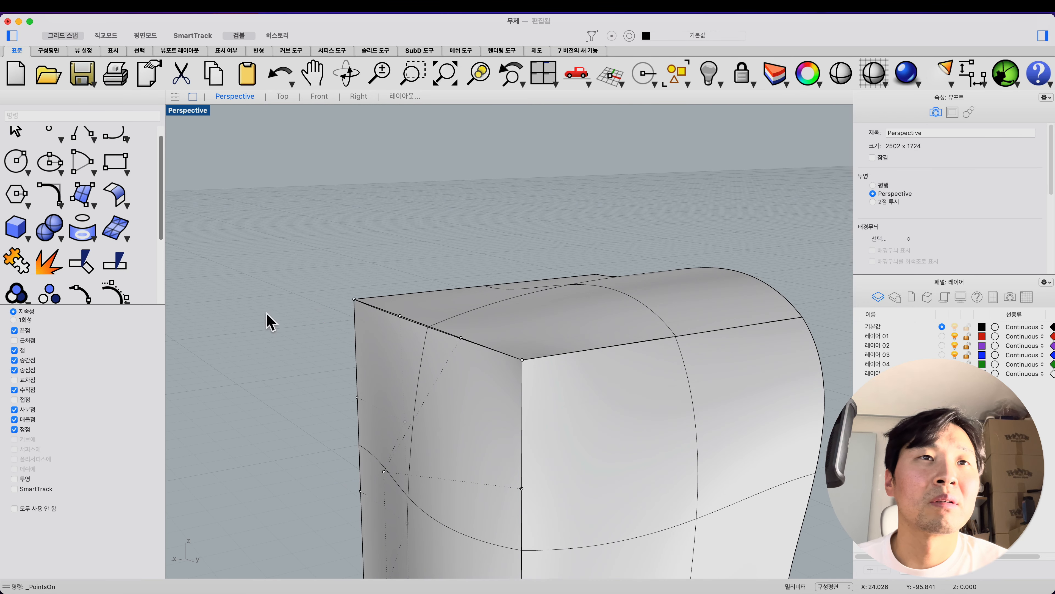
drag(387, 242, 494, 352)
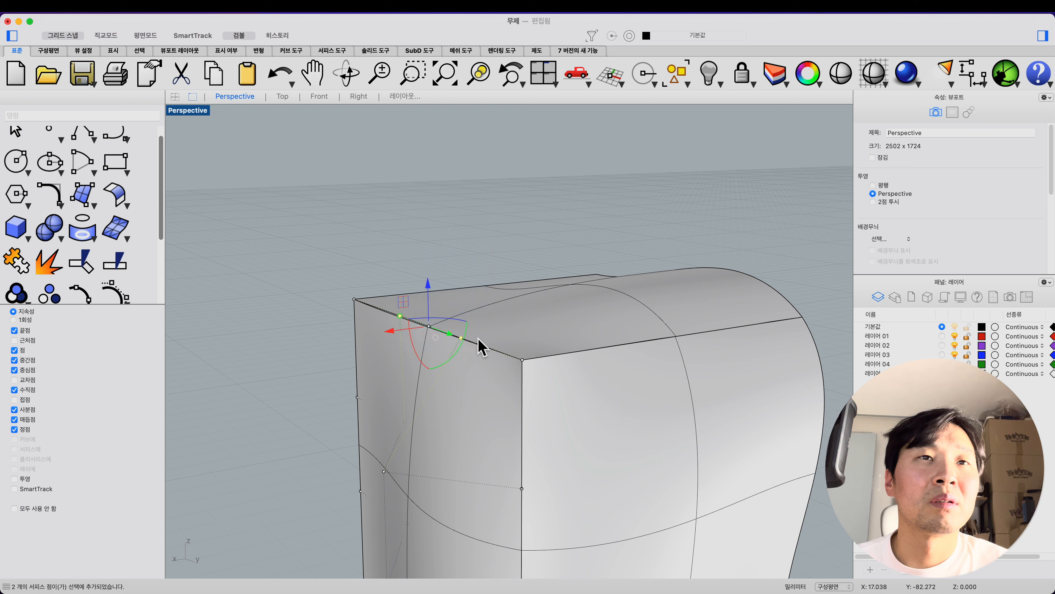
key(F10)
key(Escape)
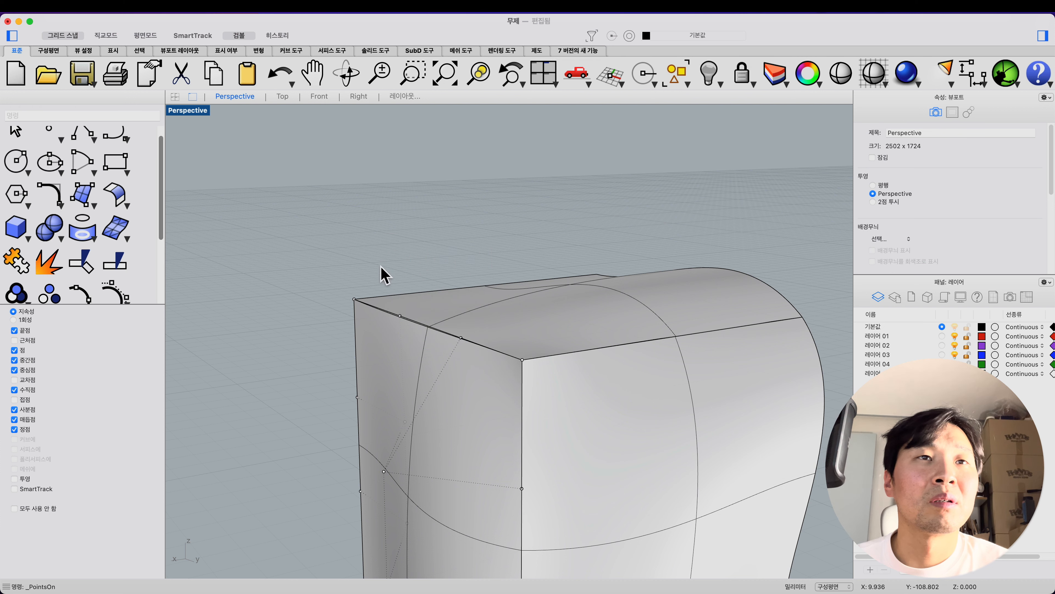
drag(379, 256, 474, 368)
text(setPt)
key(Return)
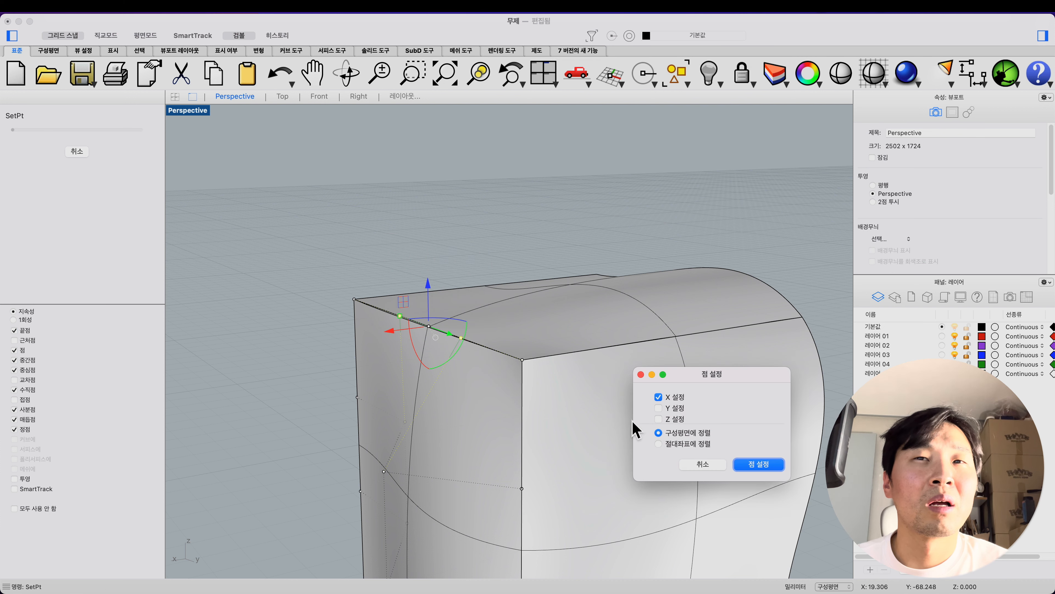
click(679, 419)
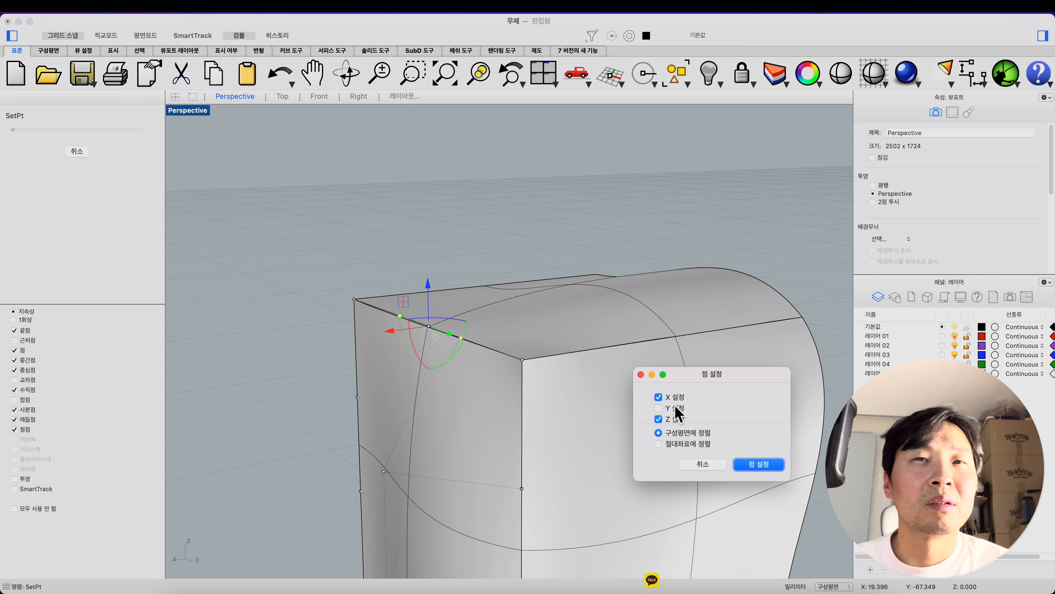
click(759, 465)
click(521, 360)
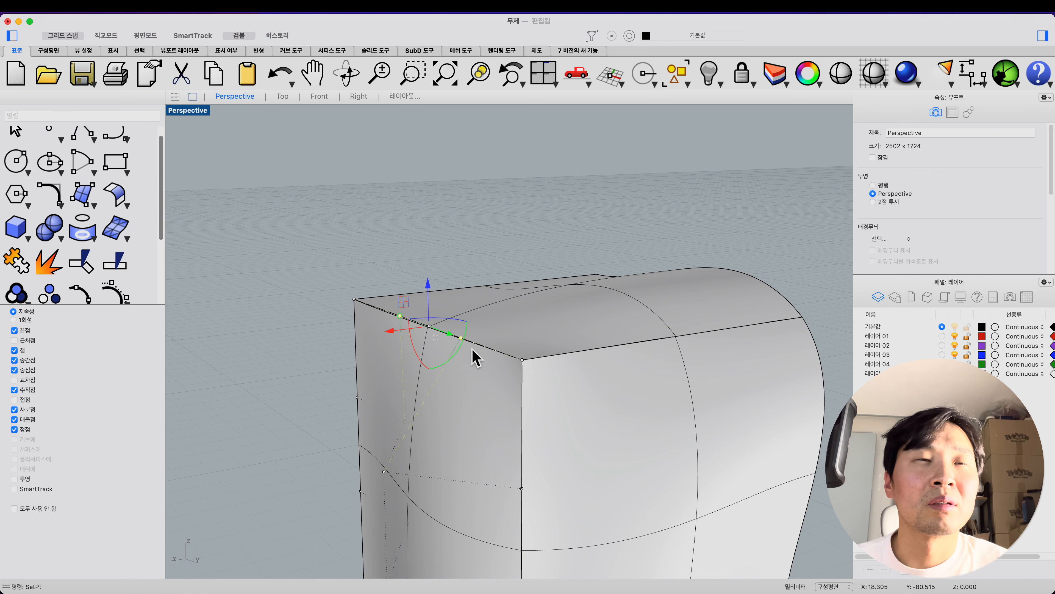
Turn on the control points of all three adjoining surfaces together.
right_drag(535, 342, 516, 361)
click(583, 335)
shift+click(598, 355)
shift+click(645, 403)
scroll(634, 384, down, 5)
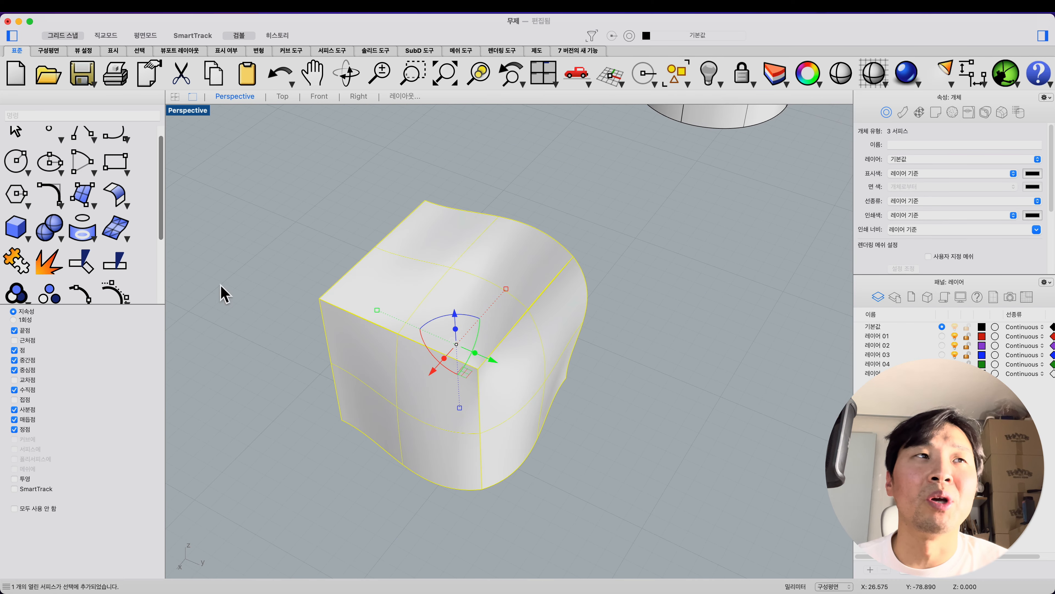
click(113, 294)
Select the three coincident control points at the shared corner and move them diagonally inward in plan.
right_drag(644, 436, 708, 391)
right_drag(521, 298, 550, 273)
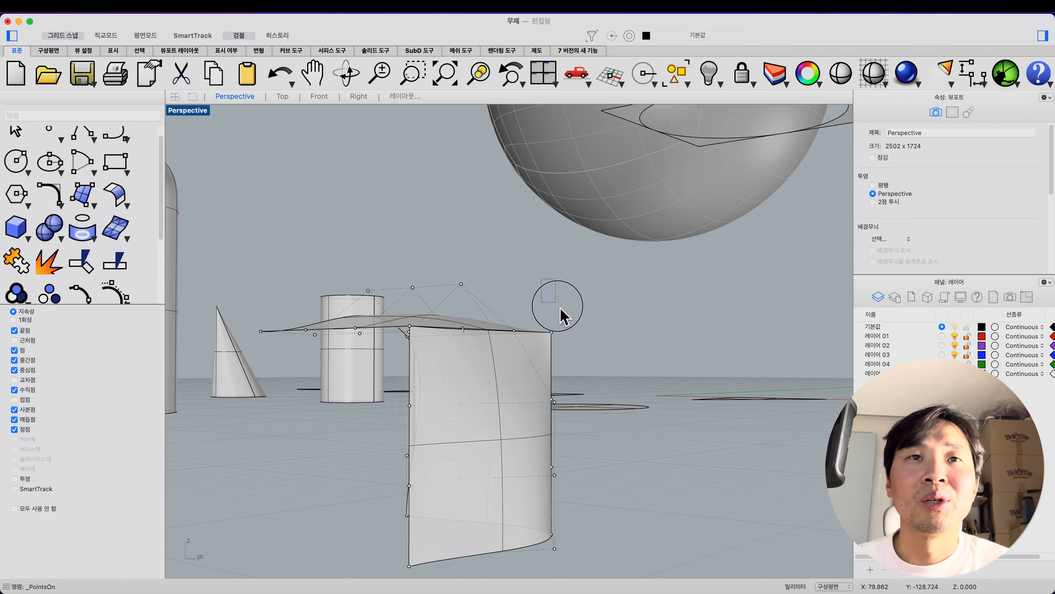
drag(560, 310, 580, 354)
right_drag(580, 354, 595, 427)
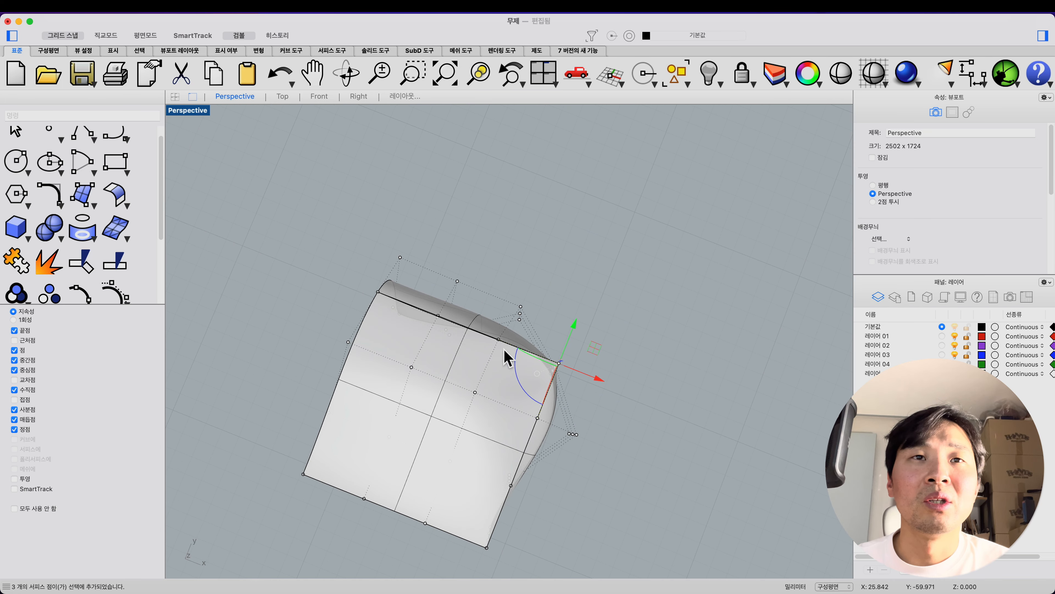
mouse_move(595, 350)
mouse_down()
mouse_move(584, 352)
mouse_move(596, 360)
mouse_up()
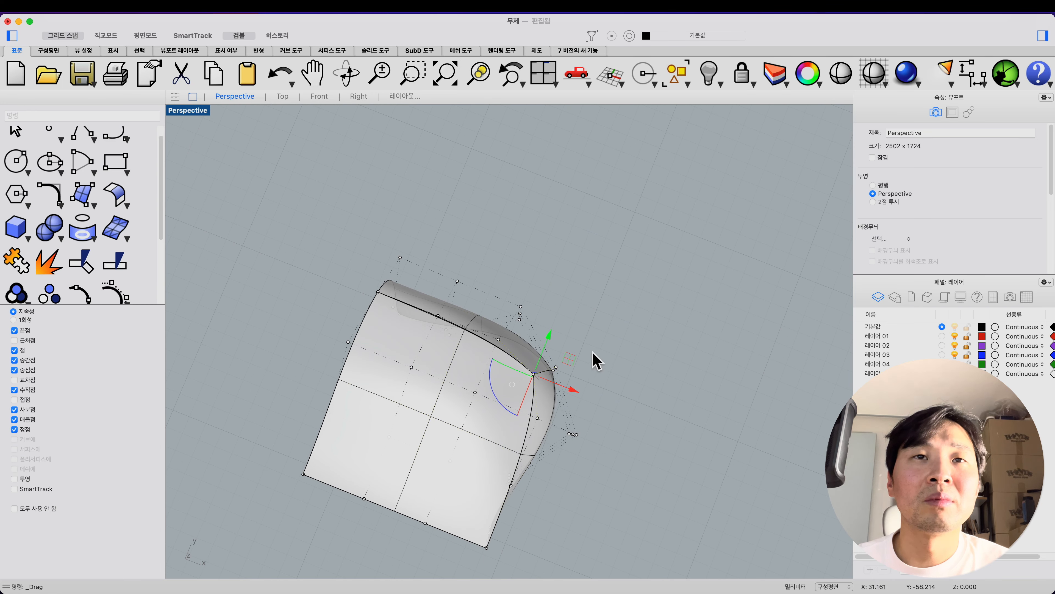
Turn off grid snap and lower the three shared corner control points slightly along Z.
click(61, 37)
right_drag(571, 351, 523, 300)
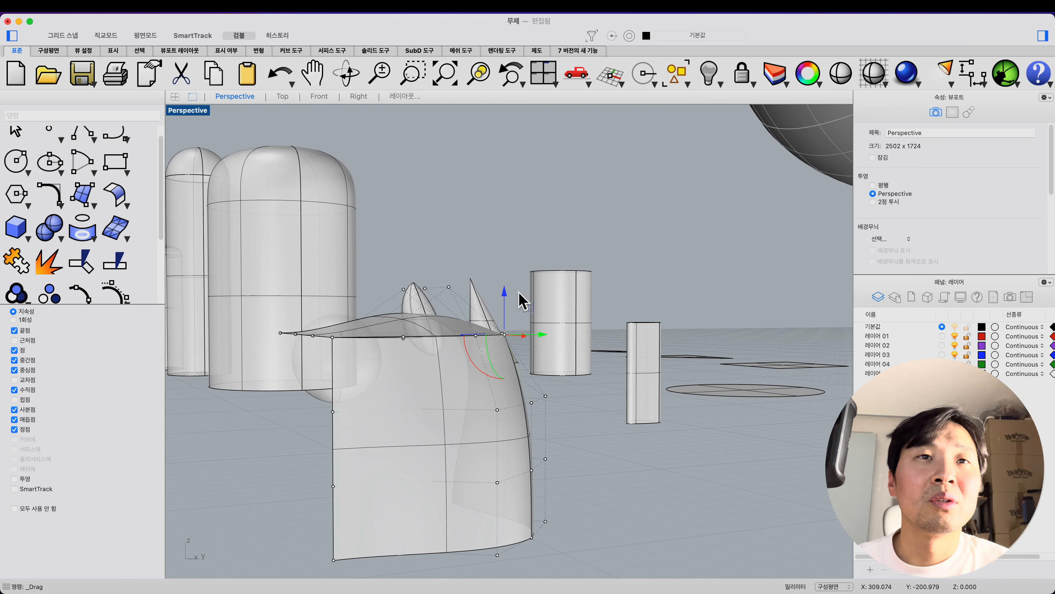
drag(510, 299, 510, 316)
right_drag(578, 411, 519, 472)
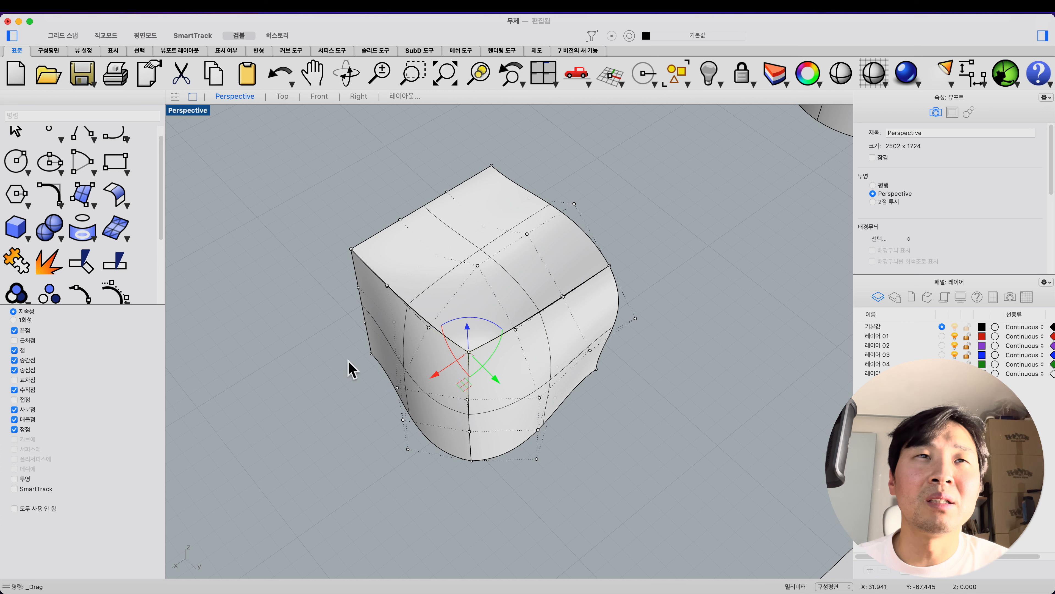
Select the top surface's two control points beside the front wall edge and rotate them 45° about that edge with Rotate3D.
scroll(405, 325, up, 5)
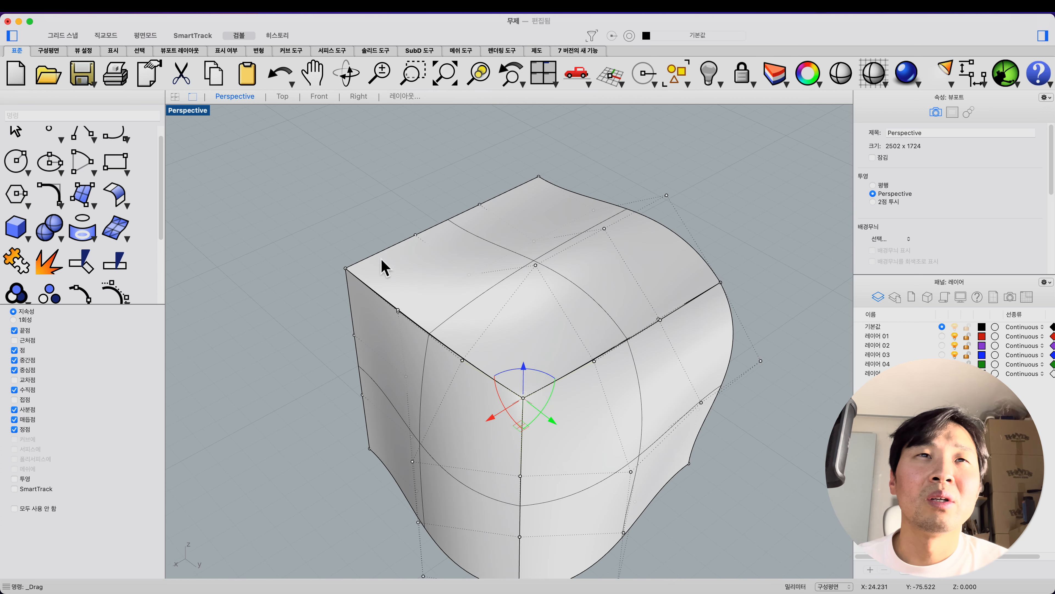
drag(426, 246, 427, 248)
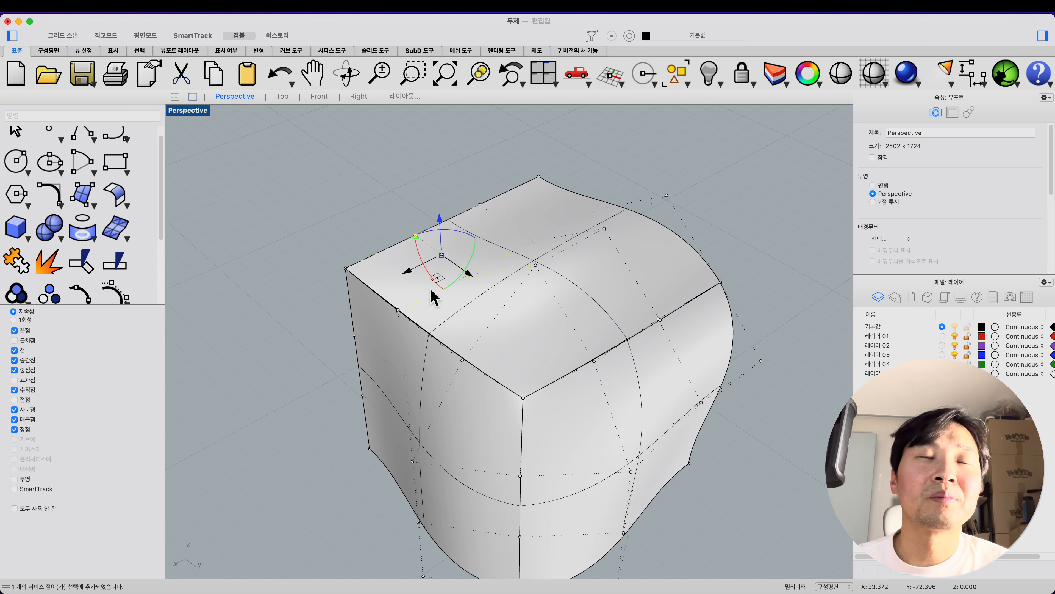
right_drag(433, 293, 409, 282)
text(Rotate)
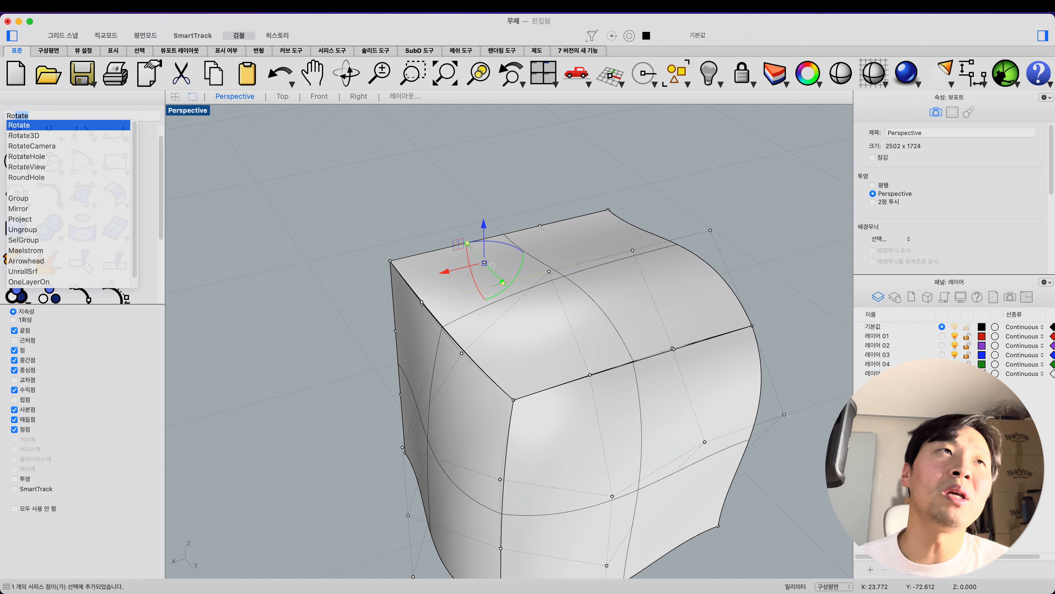
key(Down)
key(Return)
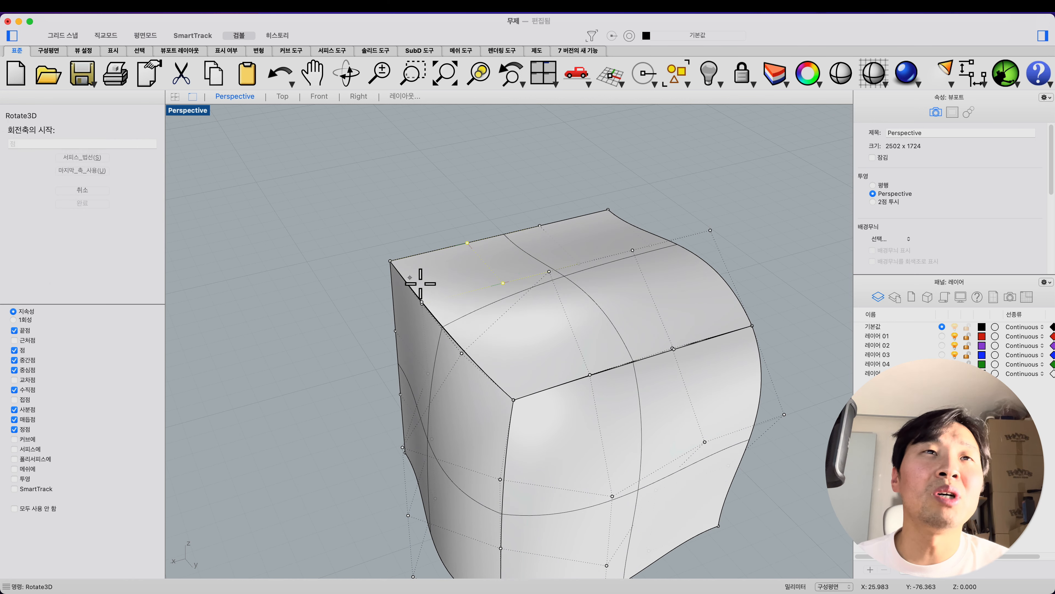
click(390, 261)
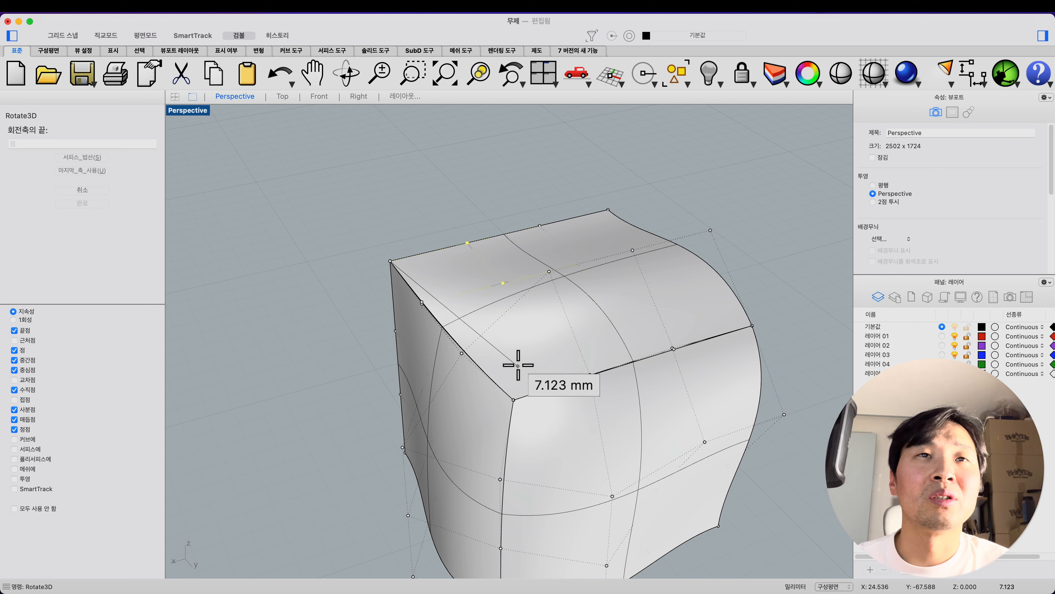
click(514, 400)
key(F8)
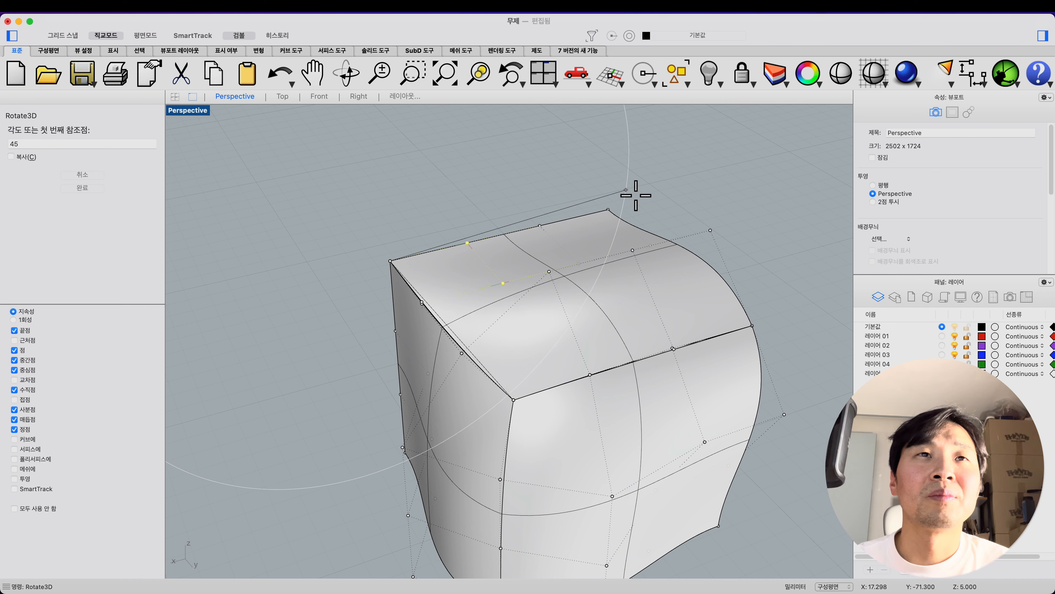
key(F8)
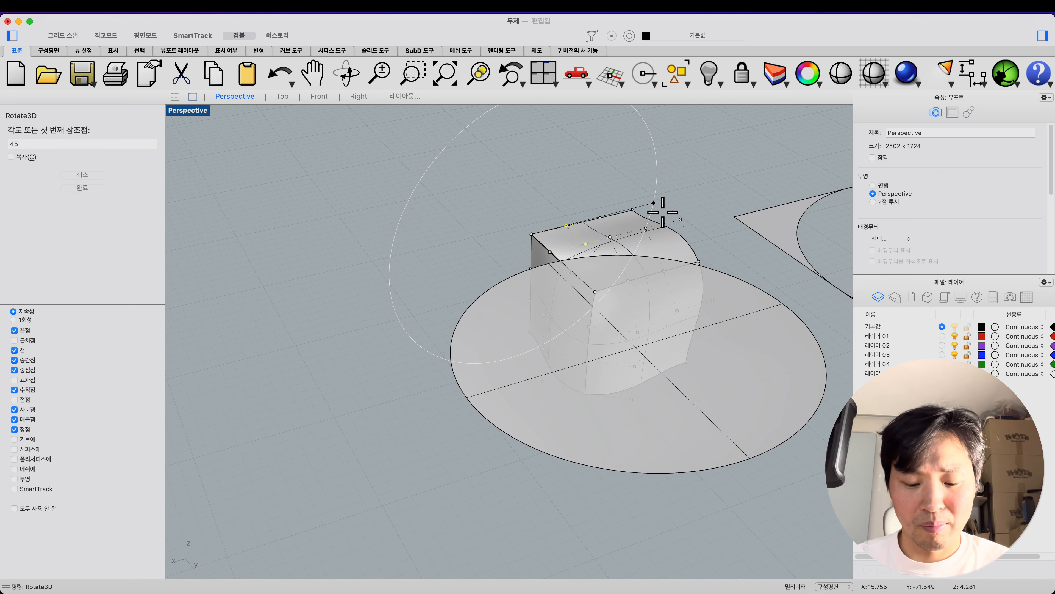
click(685, 186)
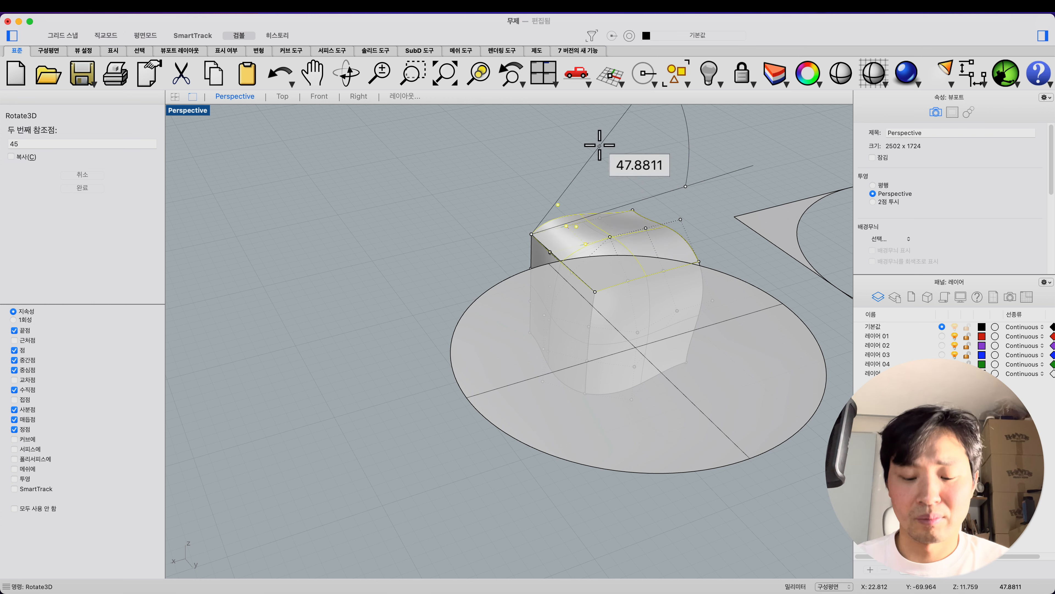
text(45)
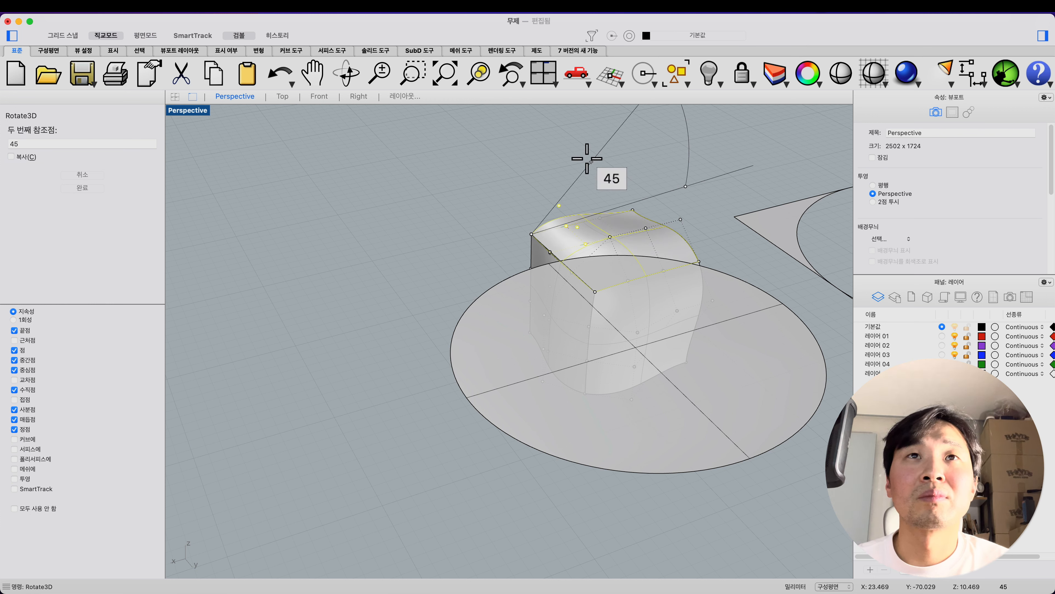
key(Return)
Turn on the side wall surface's control points and select the row next to its upper edge.
right_drag(580, 158, 704, 195)
click(444, 393)
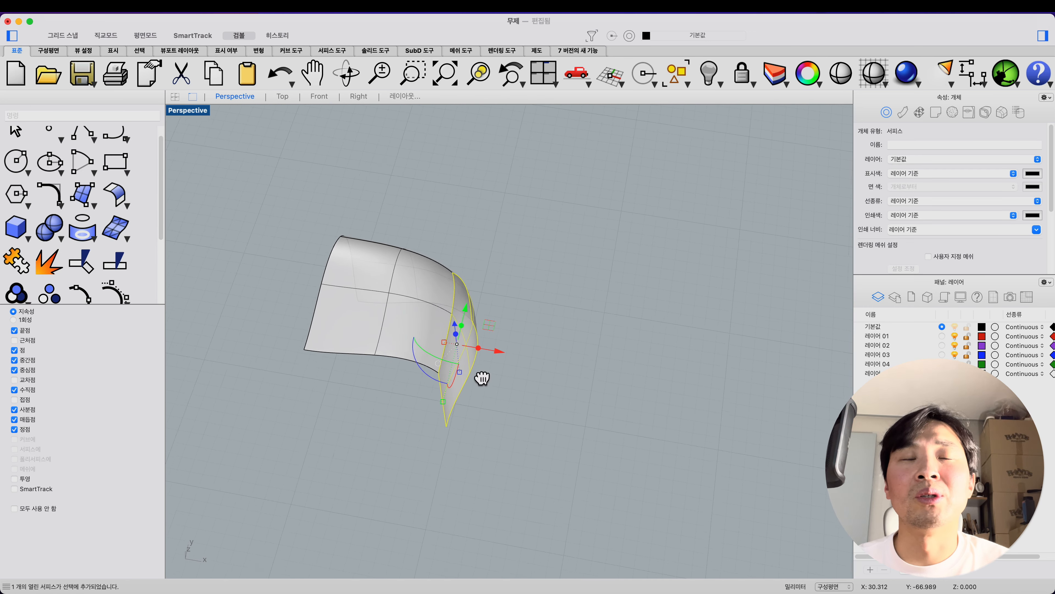
right_drag(481, 372, 441, 326)
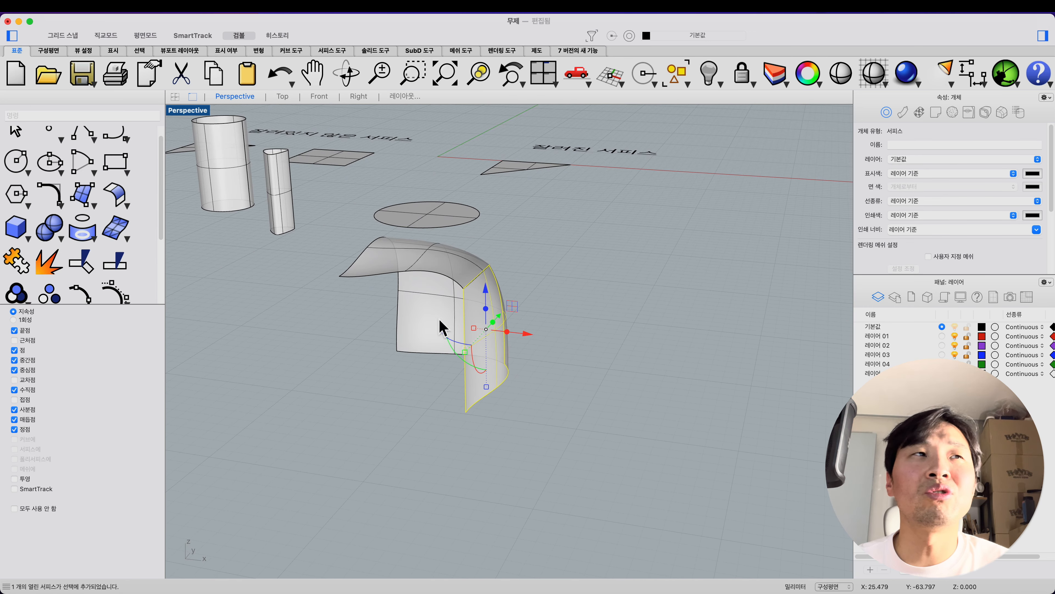
click(124, 294)
click(465, 332)
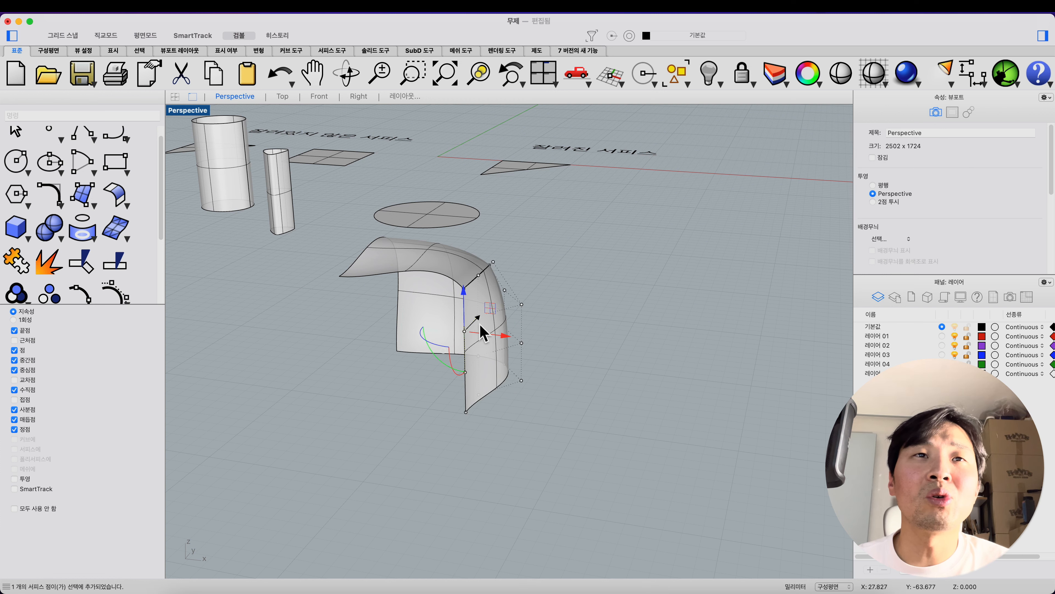
Rotate the selected wall control points 45° outward about the wall's upper edge with Rotate3D.
scroll(480, 311, up, 3)
text(ro)
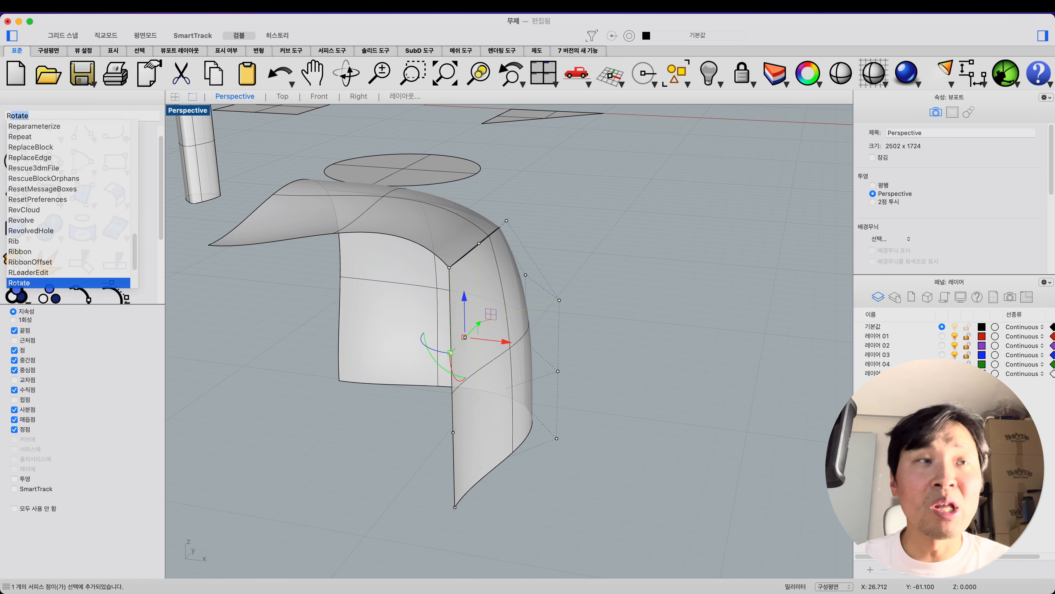
key(Down)
key(Return)
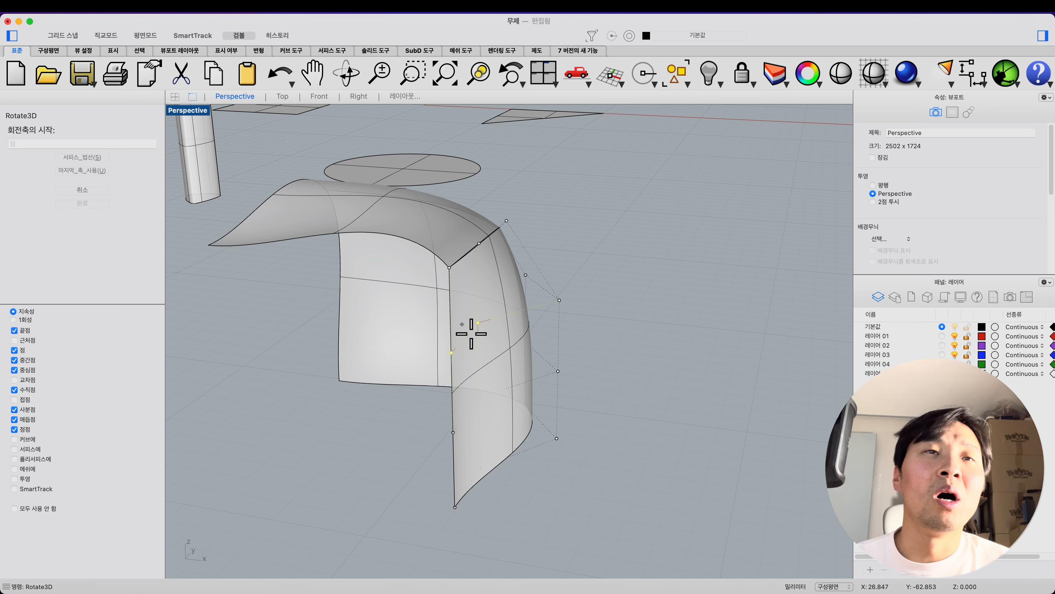
click(449, 267)
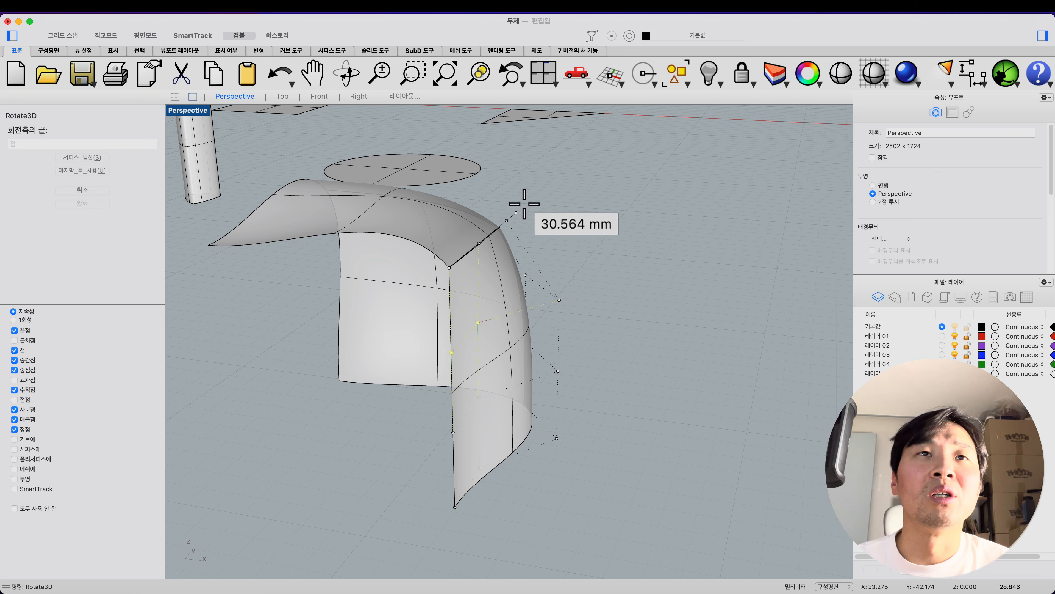
click(555, 179)
click(682, 289)
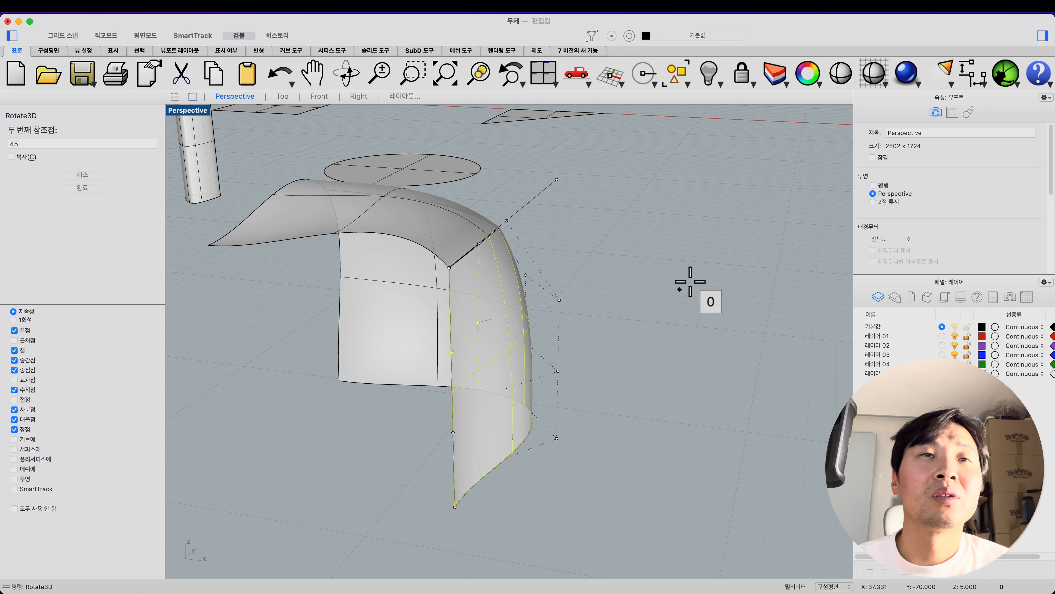
key(shift)
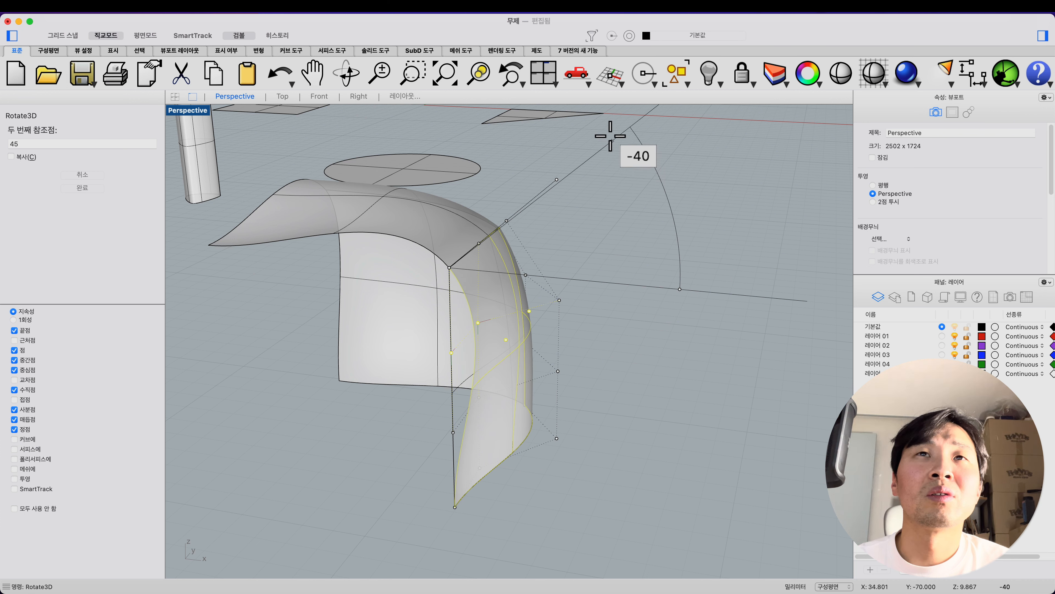
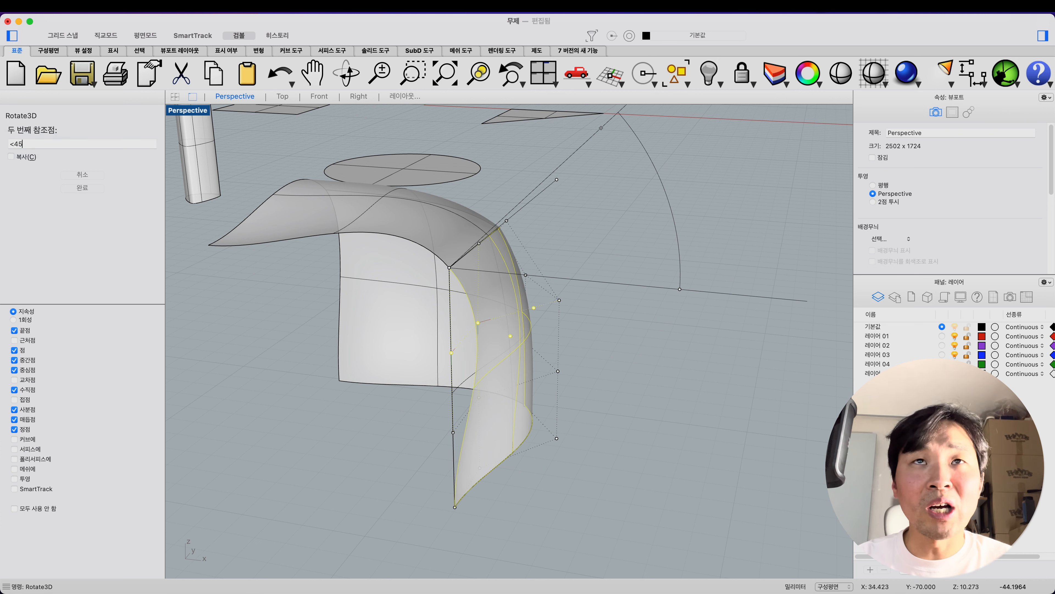
click(553, 163)
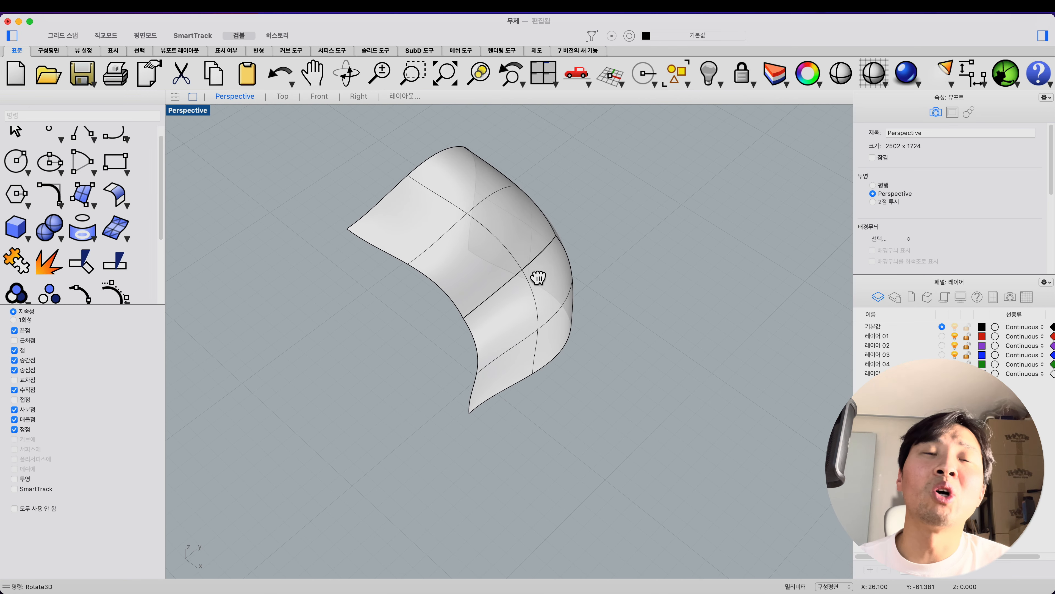
Examine how the three reshaped surfaces meet by selecting the individual surfaces in turn.
click(529, 385)
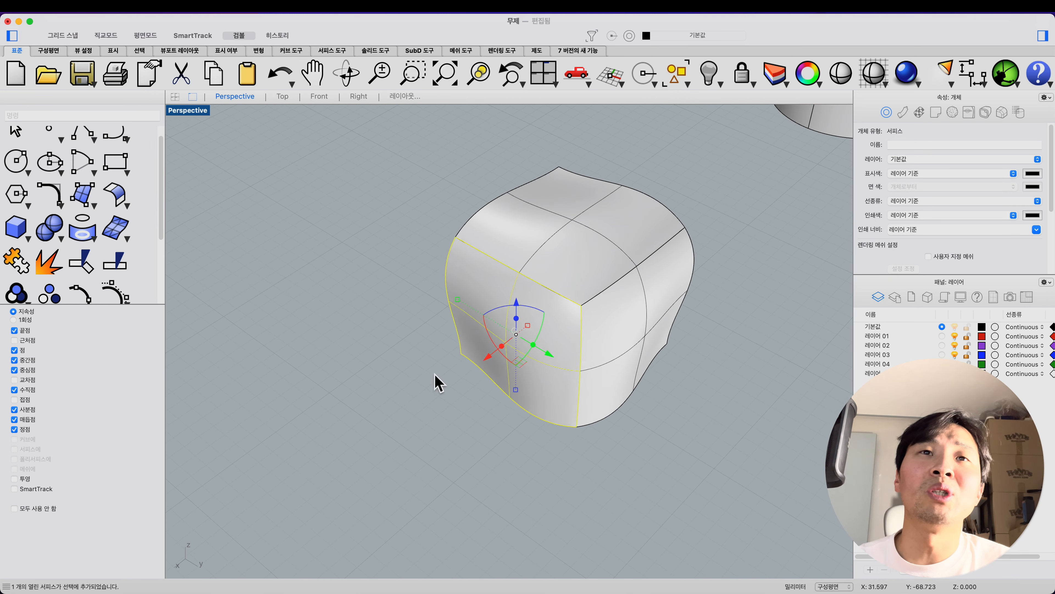
click(436, 382)
click(588, 259)
click(637, 306)
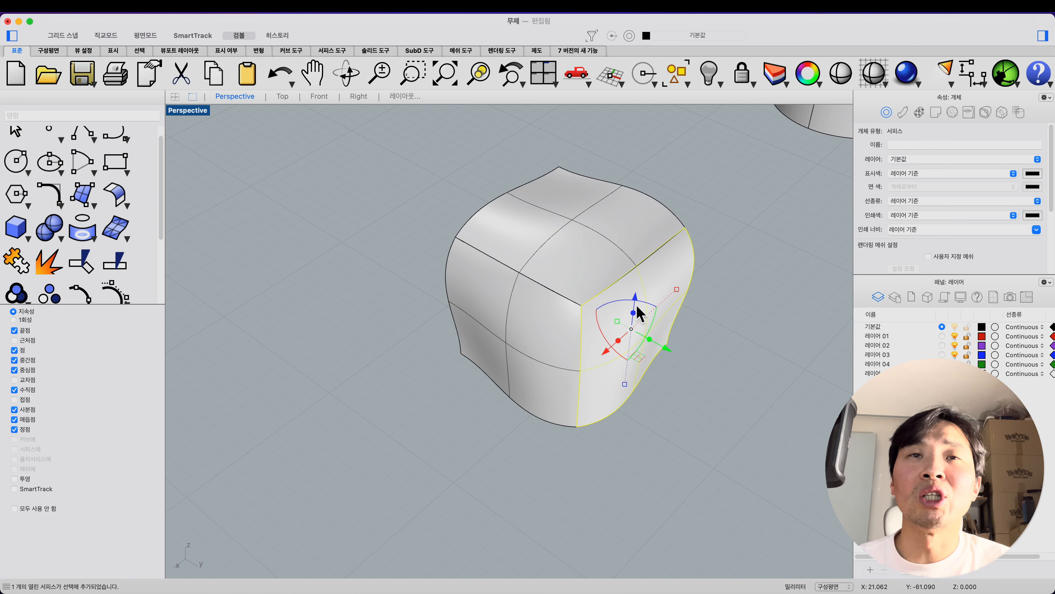
key(Escape)
Select three adjoining surface patches of the large sphere and turn on their control points.
scroll(580, 306, down, 8)
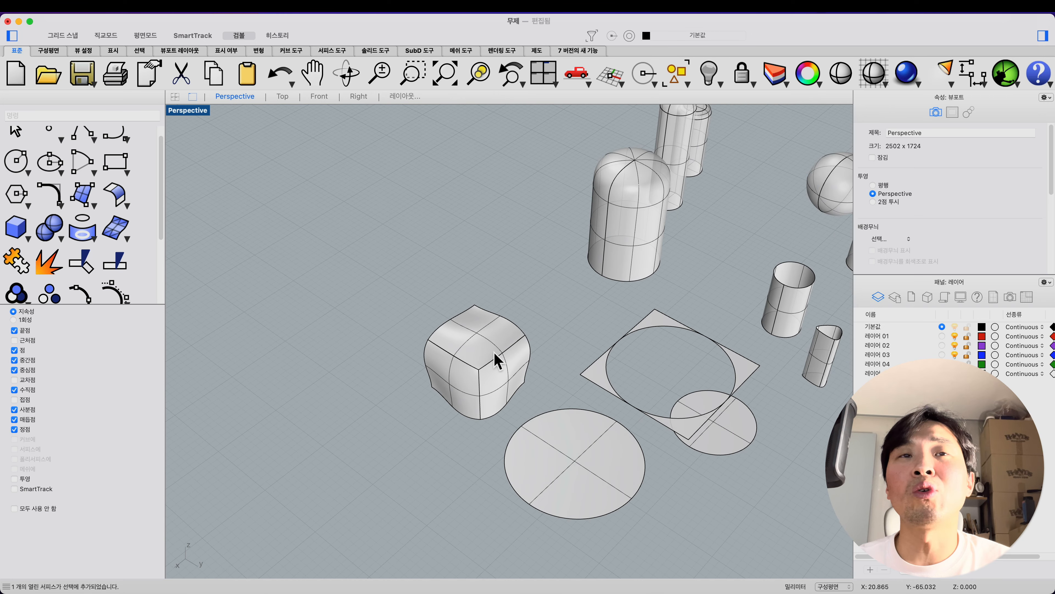
scroll(536, 309, down, 6)
shift+right_drag(549, 315, 615, 276)
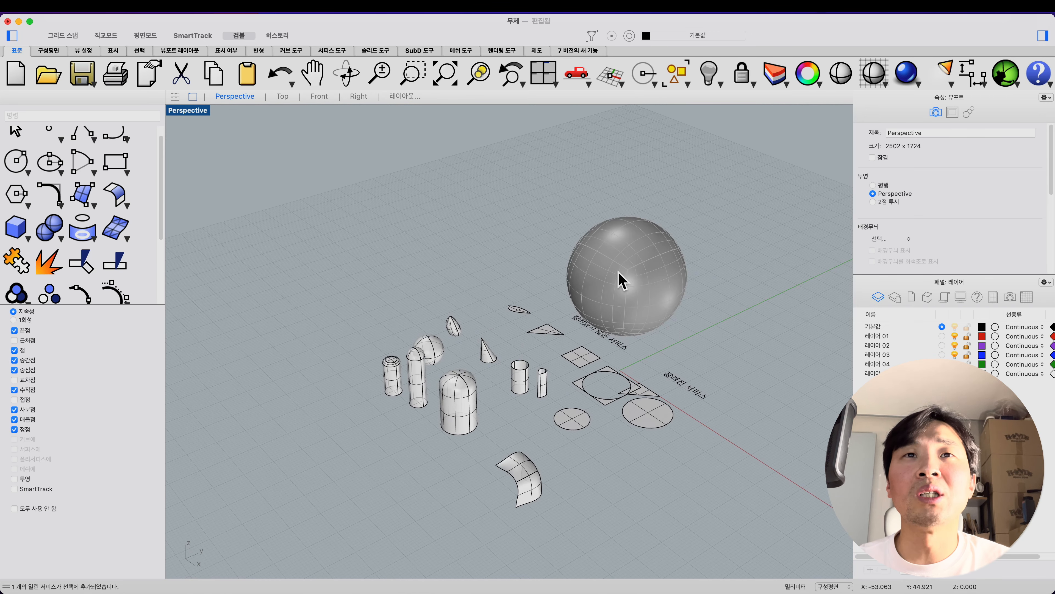
scroll(607, 275, up, 6)
click(578, 318)
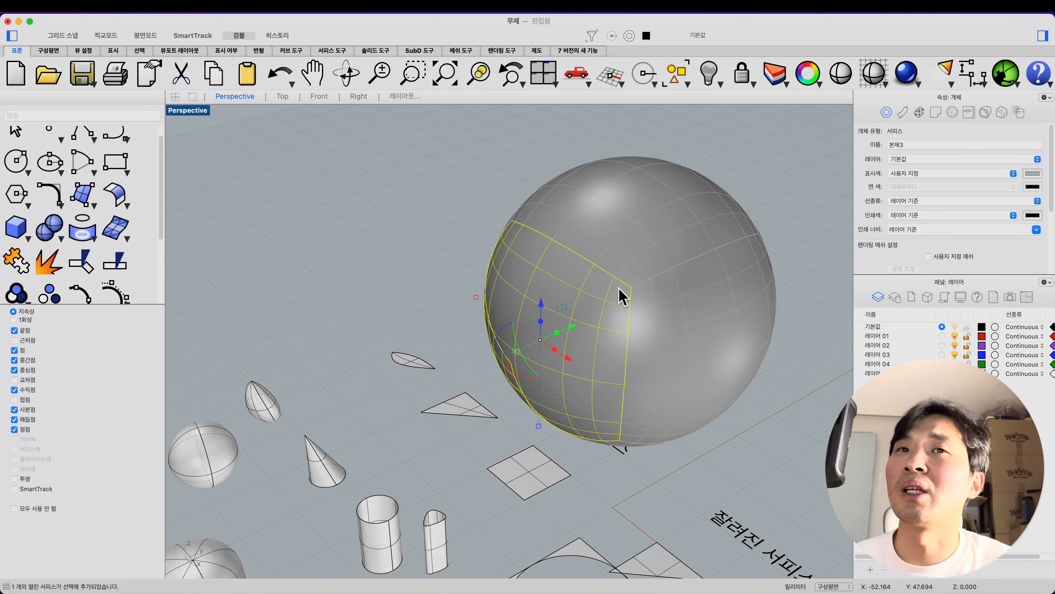
click(622, 247)
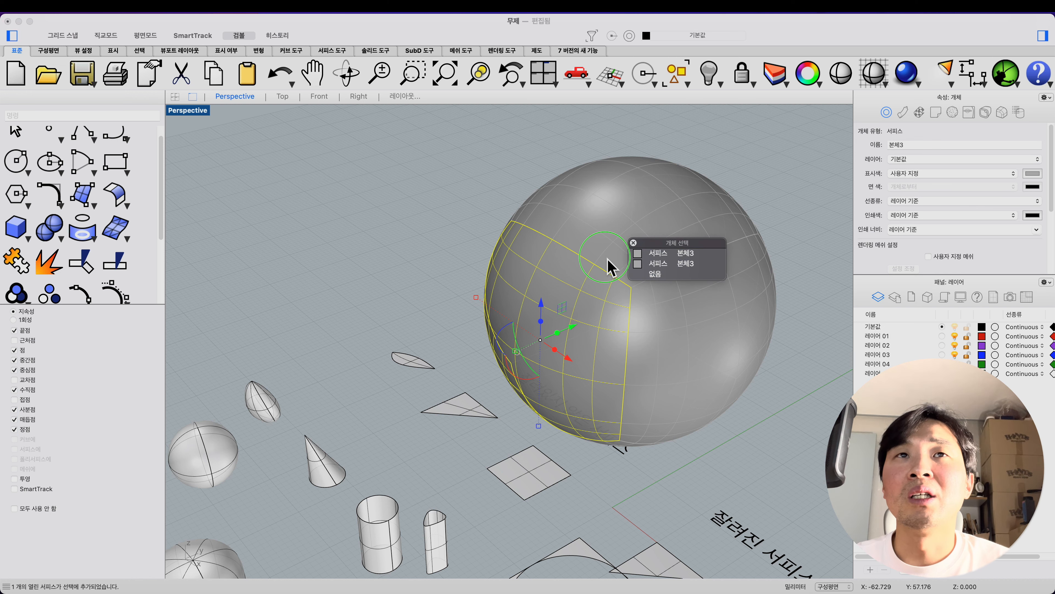
right_drag(607, 259, 516, 183)
drag(561, 139, 457, 249)
click(515, 252)
shift+click(561, 216)
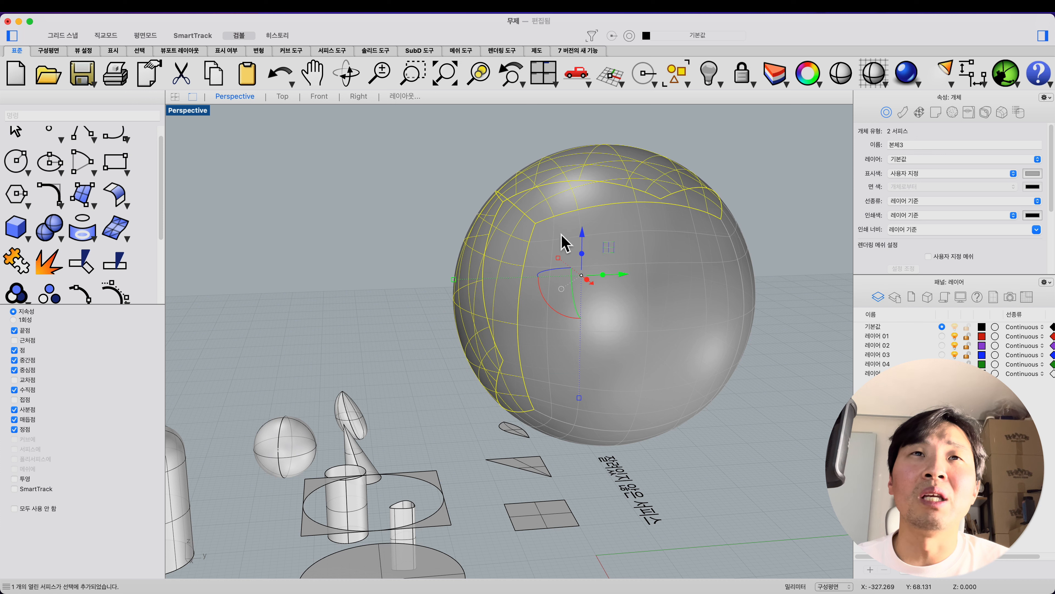
shift+click(558, 236)
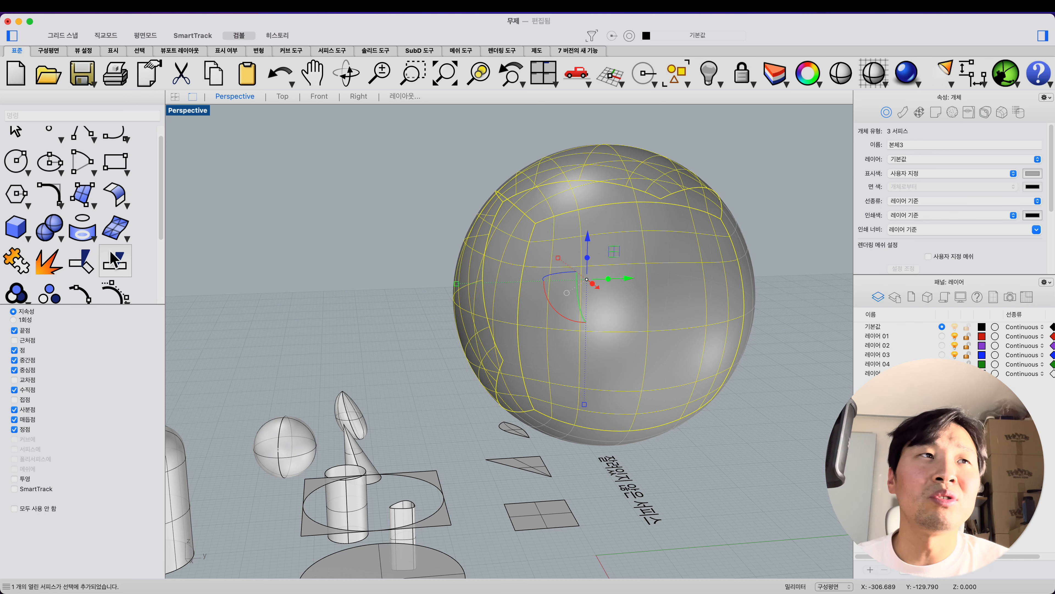
scroll(120, 265, down, 1)
click(115, 280)
right_drag(348, 188, 372, 202)
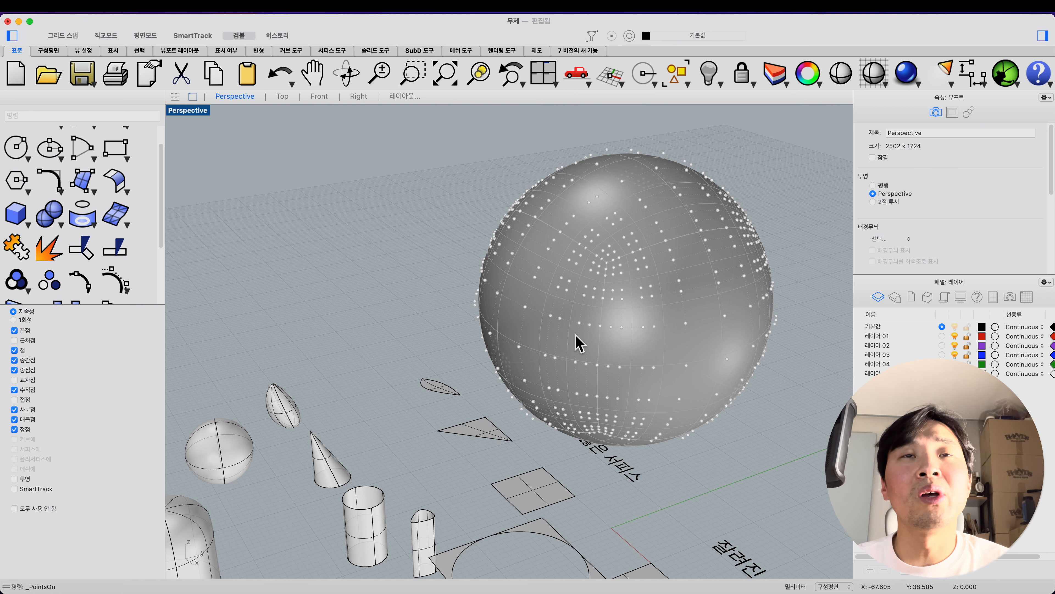
Compare the sphere patches' control point layout with the three reshaped surfaces, and turn the control points off.
scroll(577, 345, down, 3)
shift+right_drag(574, 346, 590, 317)
scroll(533, 423, up, 5)
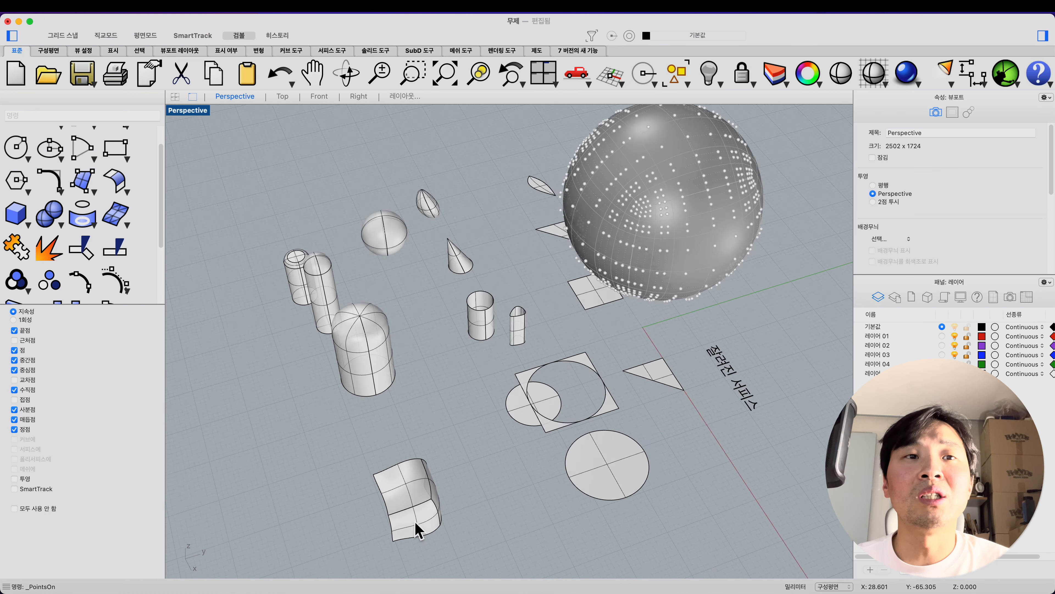
click(384, 528)
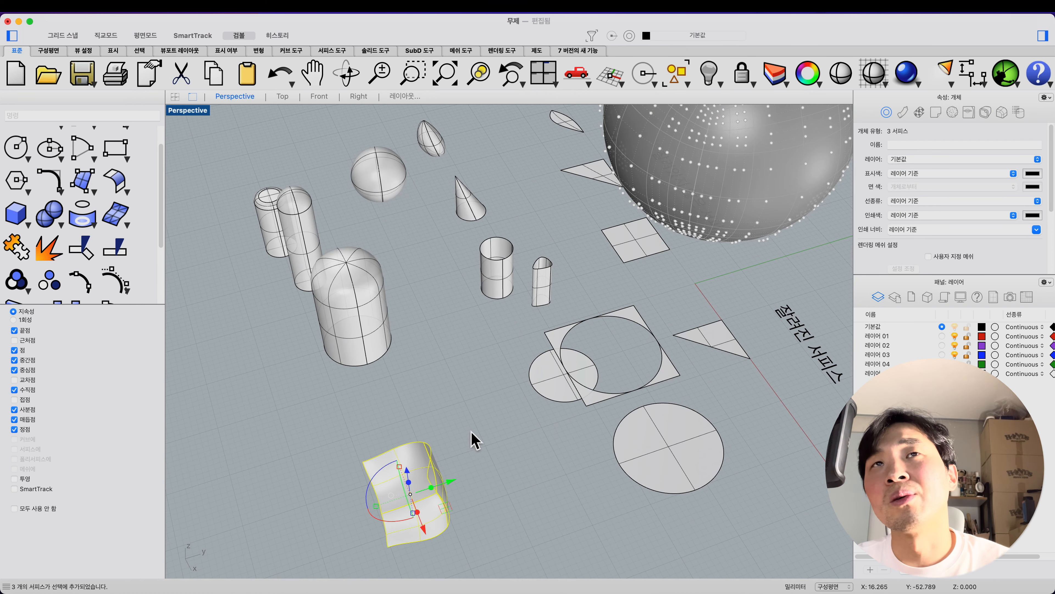
scroll(658, 263, up, 5)
shift+right_drag(659, 263, 577, 427)
scroll(582, 385, down, 4)
shift+right_drag(581, 384, 551, 442)
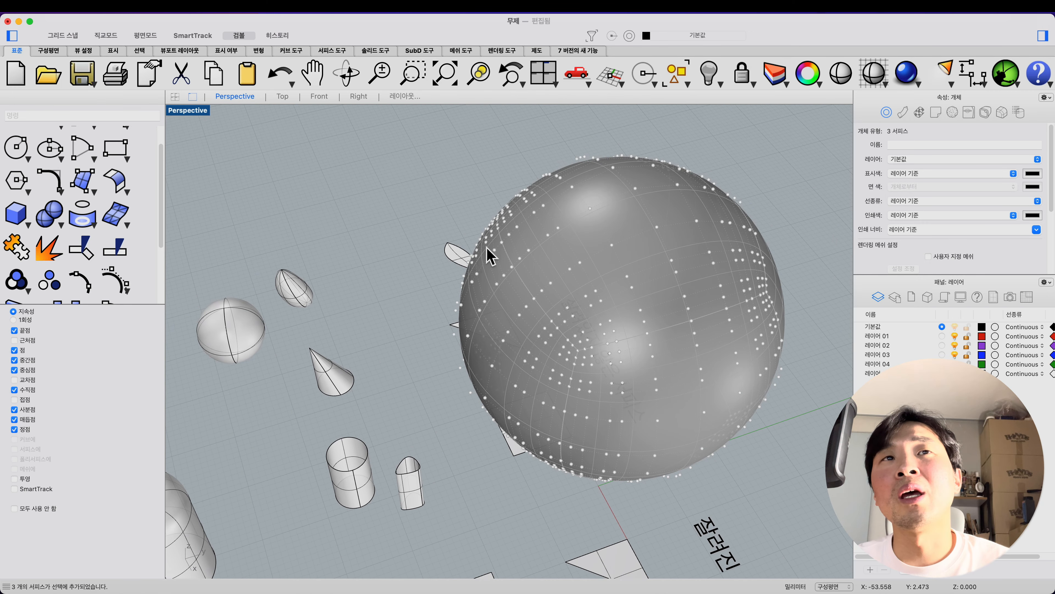
right_drag(486, 247, 512, 253)
key(Escape)
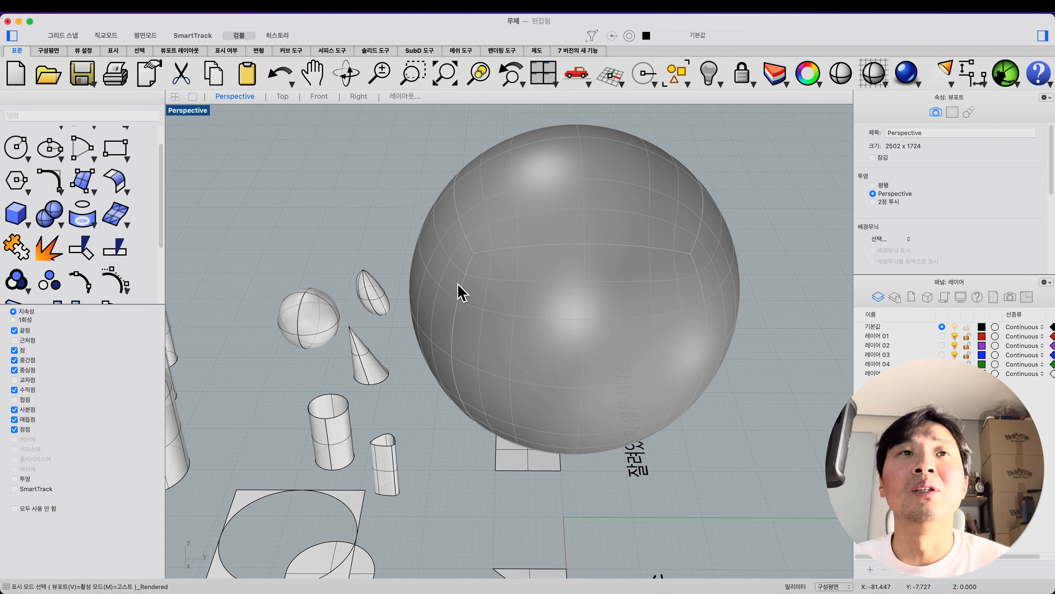
Inspect the large sphere in Rendered display mode, return to Ghosted mode and view the reshaped surfaces.
right_drag(335, 192, 362, 199)
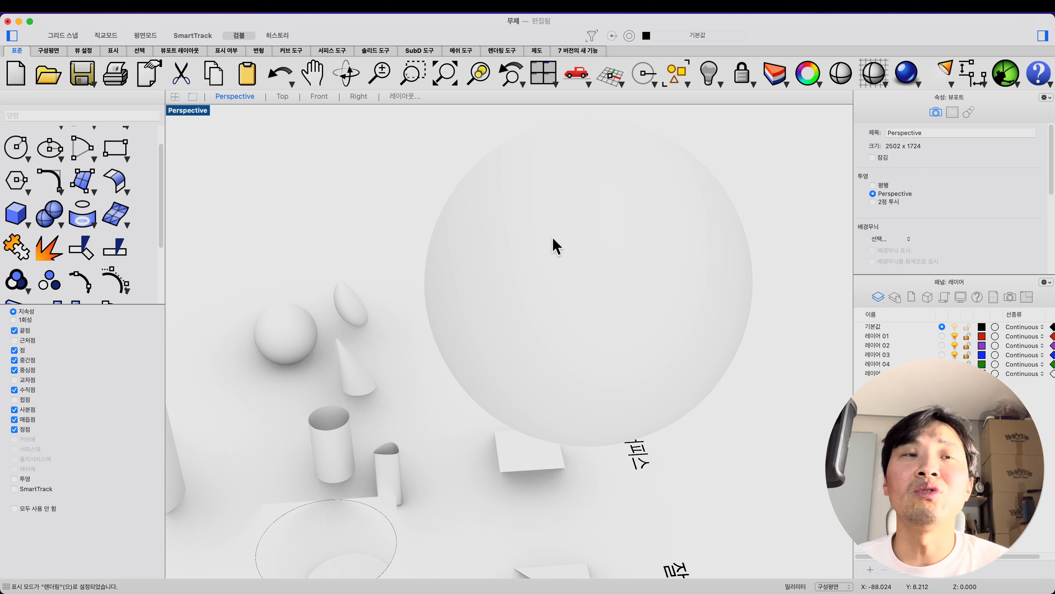
key(ctrl+alt+g)
scroll(539, 272, up, 5)
scroll(540, 272, down, 14)
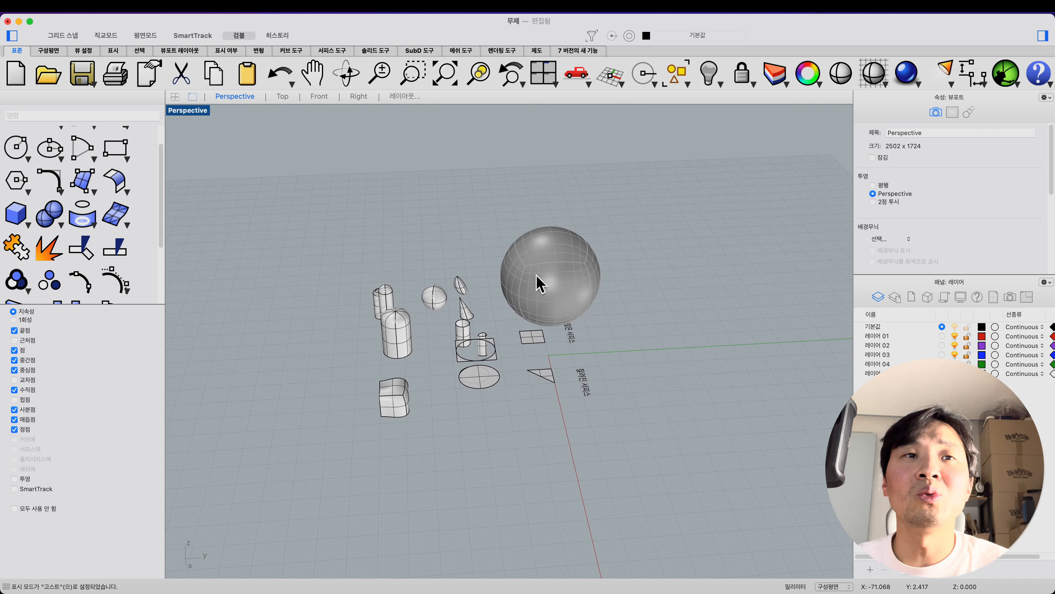
scroll(393, 455, up, 6)
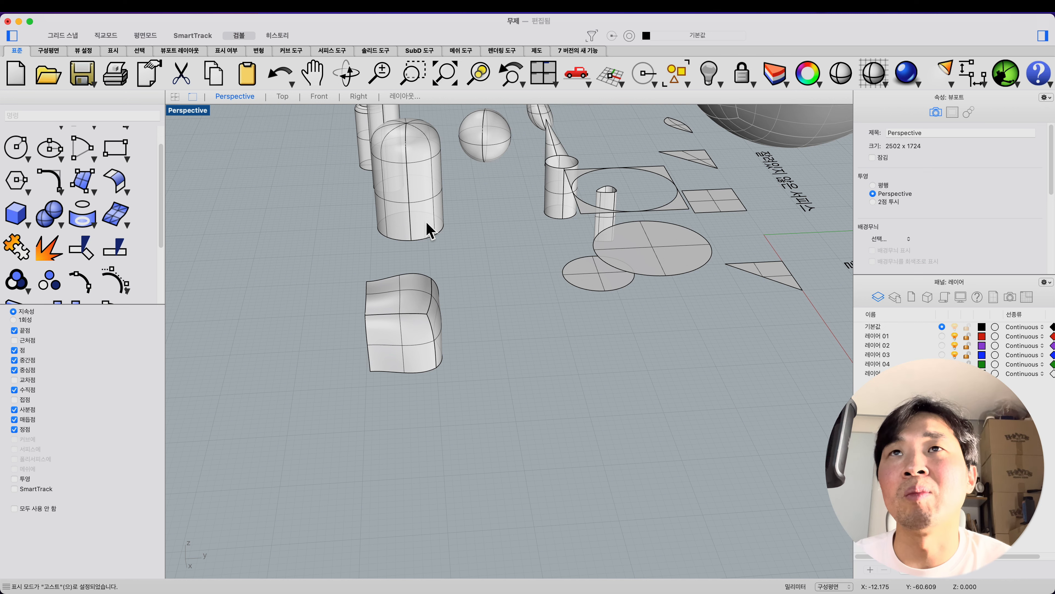
Switch to Autodesk Fusion and remove the top face of the sphere body.
scroll(612, 295, down, 8)
scroll(600, 350, up, 3)
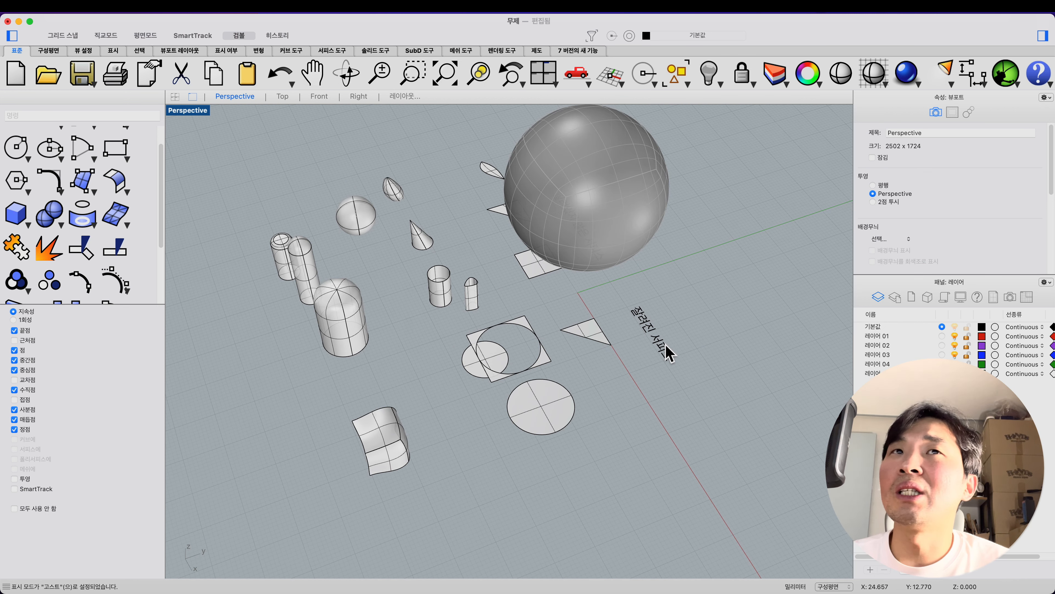
shift+right_drag(662, 307, 652, 354)
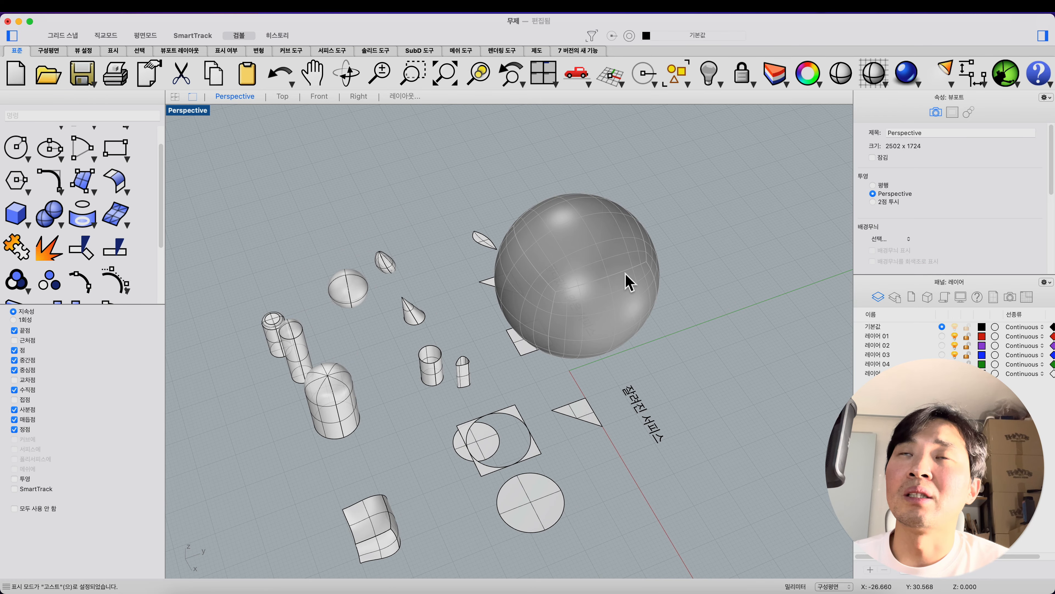
key(super+Tab)
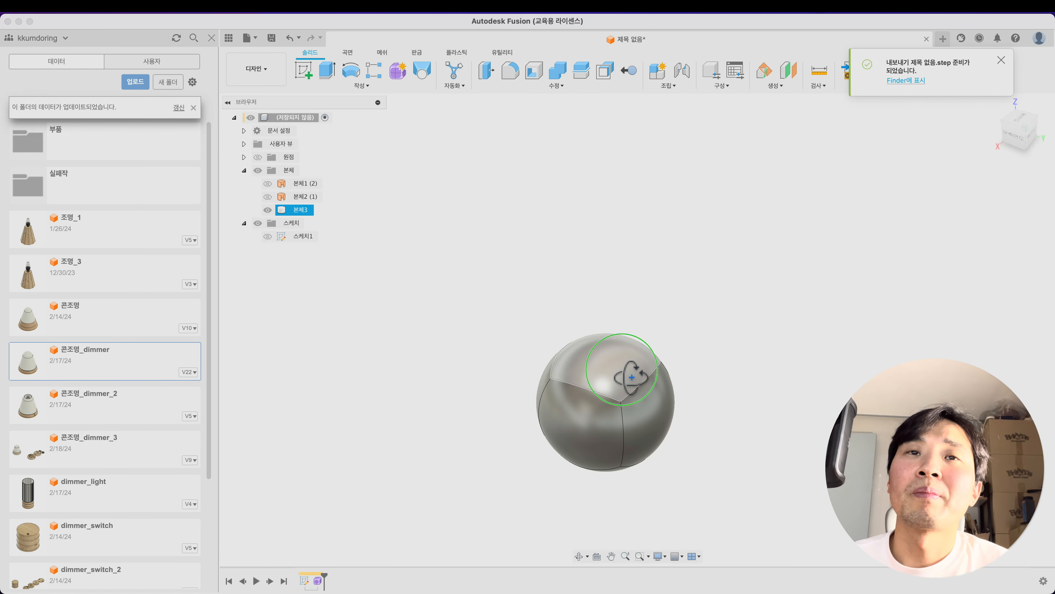
shift+middle_drag(631, 377, 606, 391)
click(605, 394)
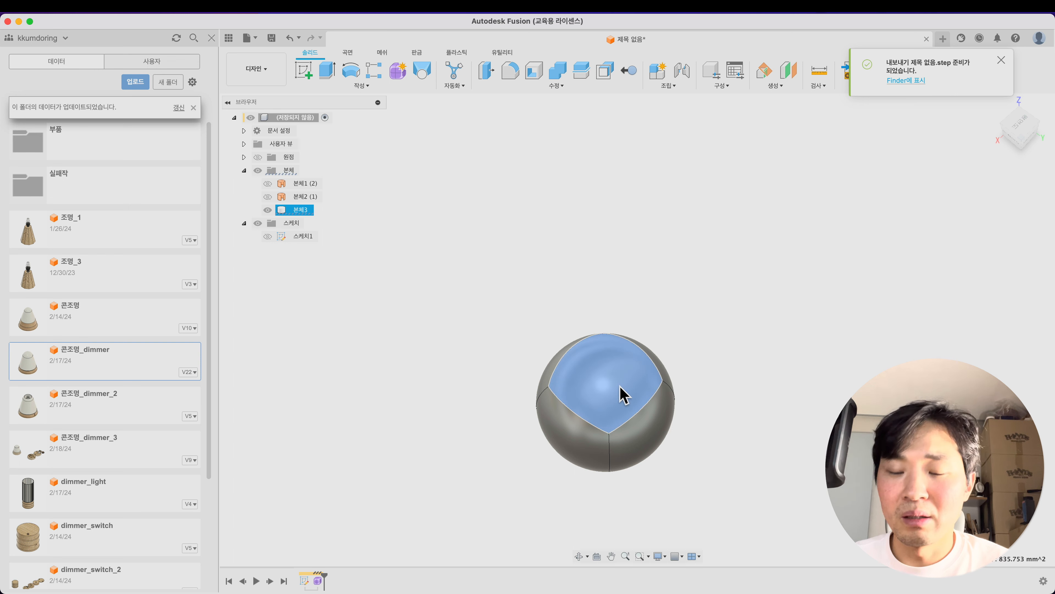
click(347, 52)
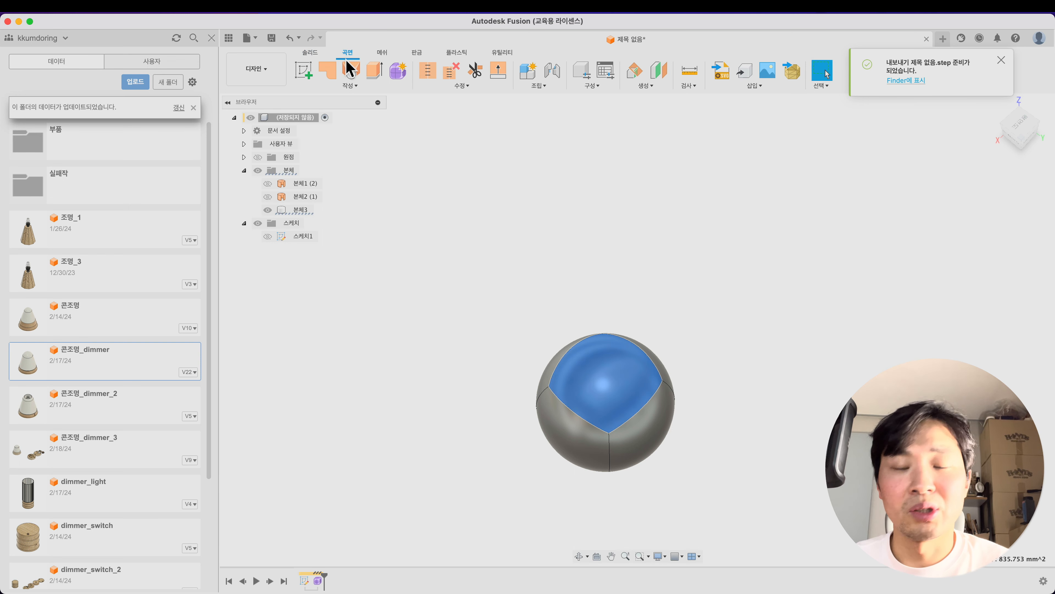
click(350, 69)
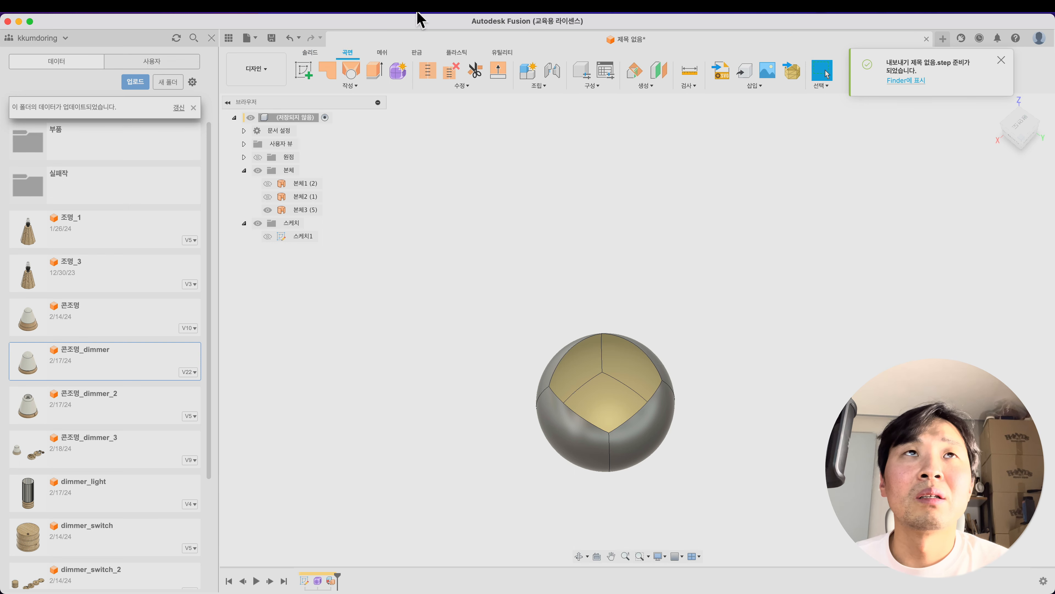
Set up a surface Loft over the sphere's opening, with two opposite edges as profiles and the other two as rails.
click(351, 73)
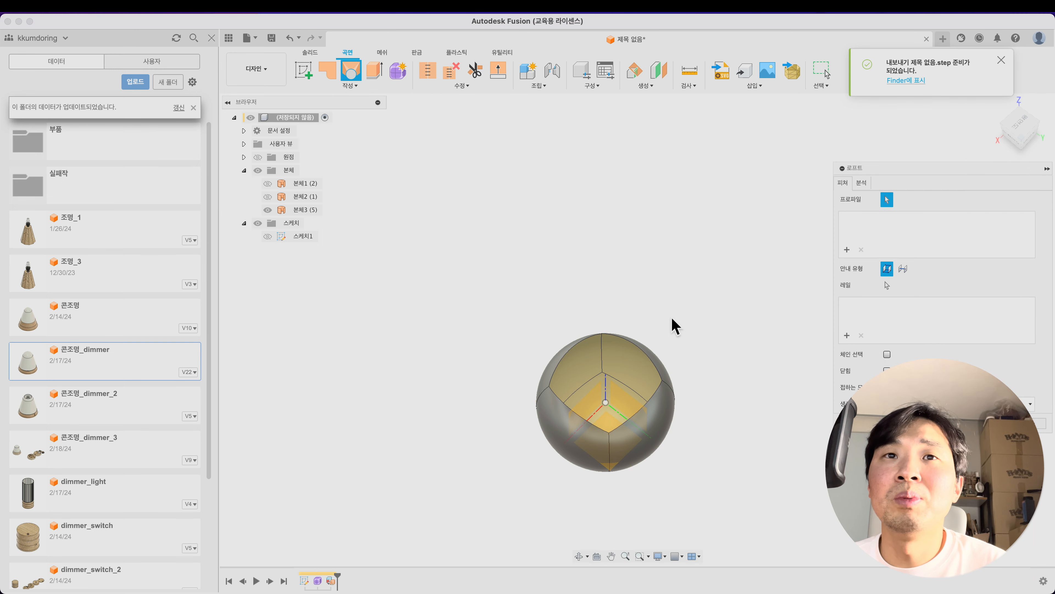
click(570, 412)
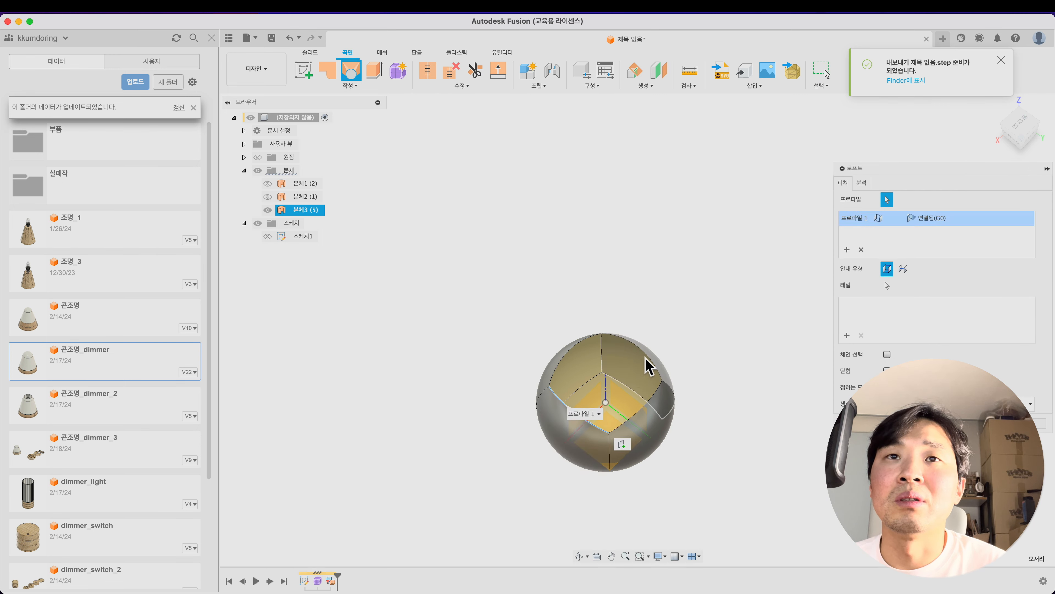
click(654, 361)
click(847, 336)
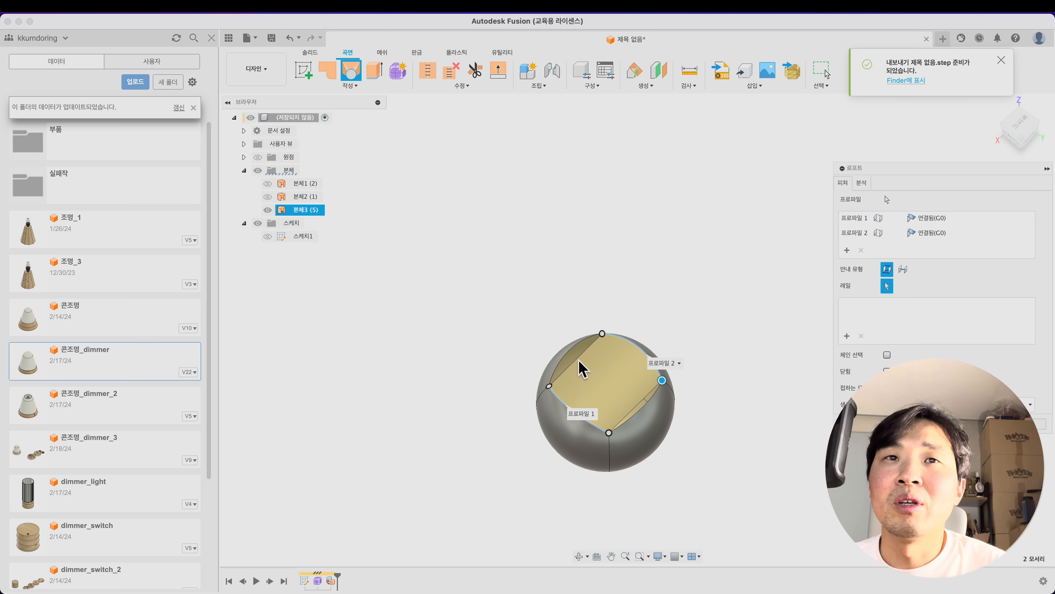
click(577, 363)
click(644, 421)
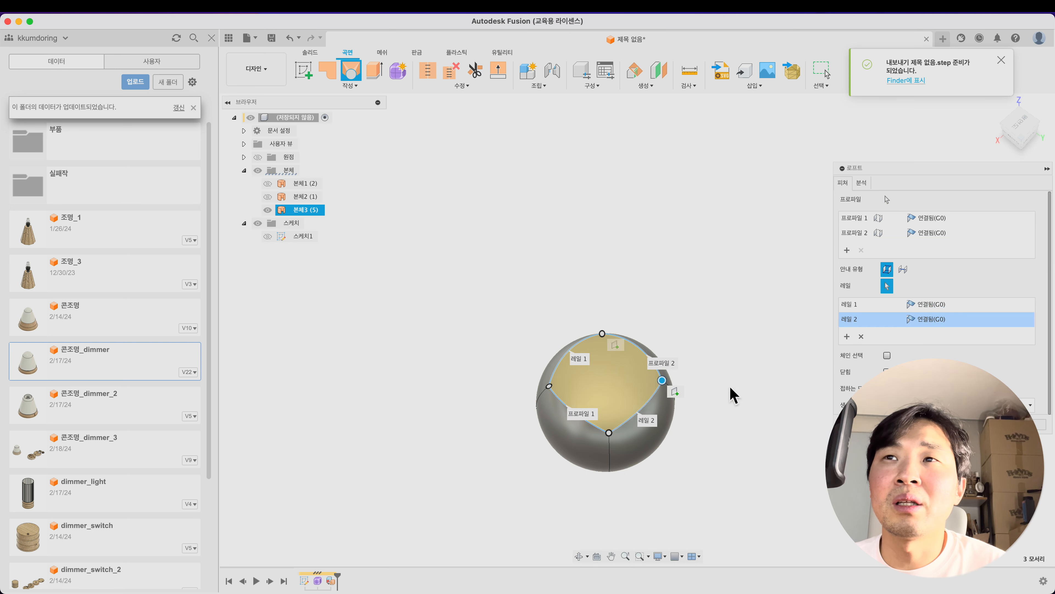
Try tangent (G1) continuity on both loft profiles and both rails, and check the resulting surface's shape.
click(934, 220)
click(935, 241)
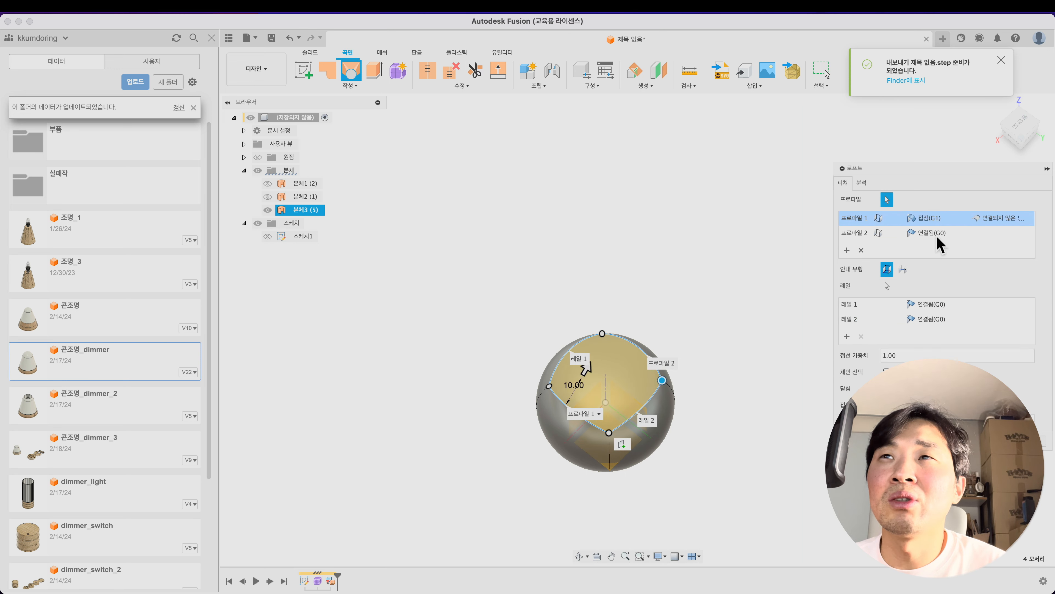
click(936, 233)
click(936, 257)
click(931, 306)
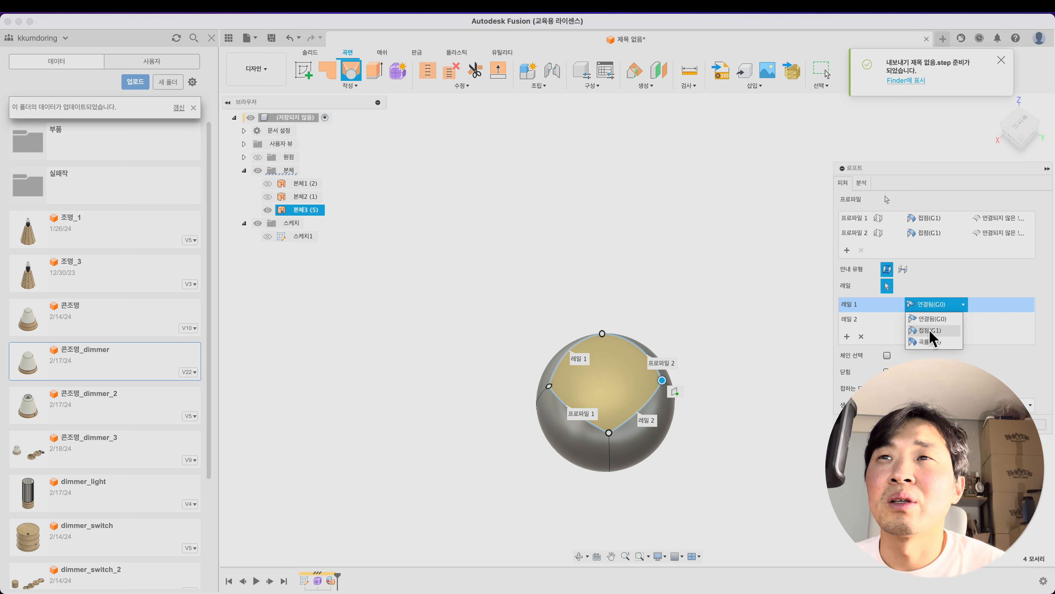
click(931, 327)
click(932, 320)
click(935, 343)
shift+middle_drag(694, 332, 707, 309)
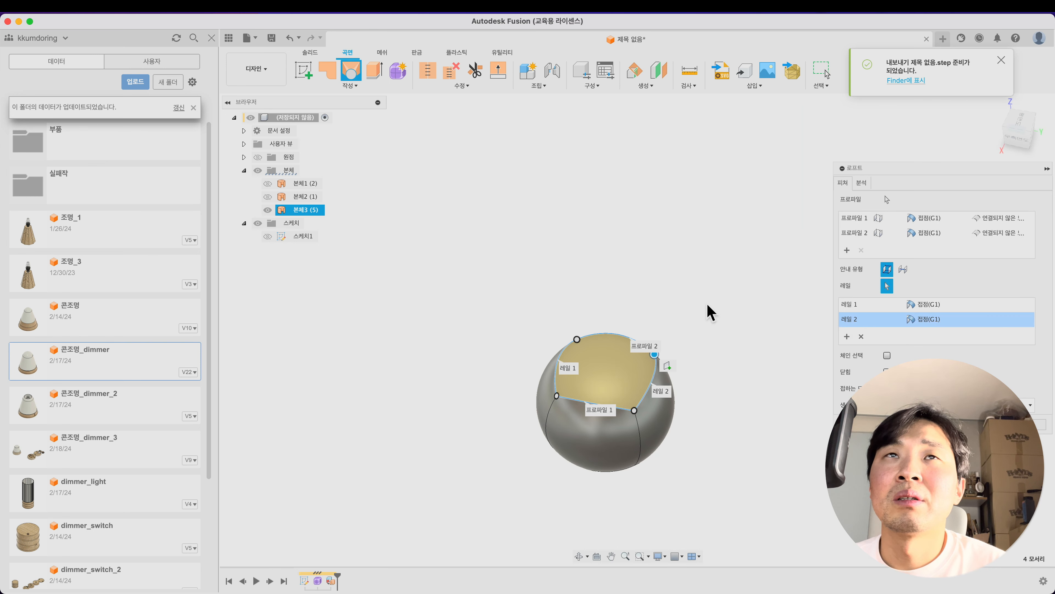
key(Return)
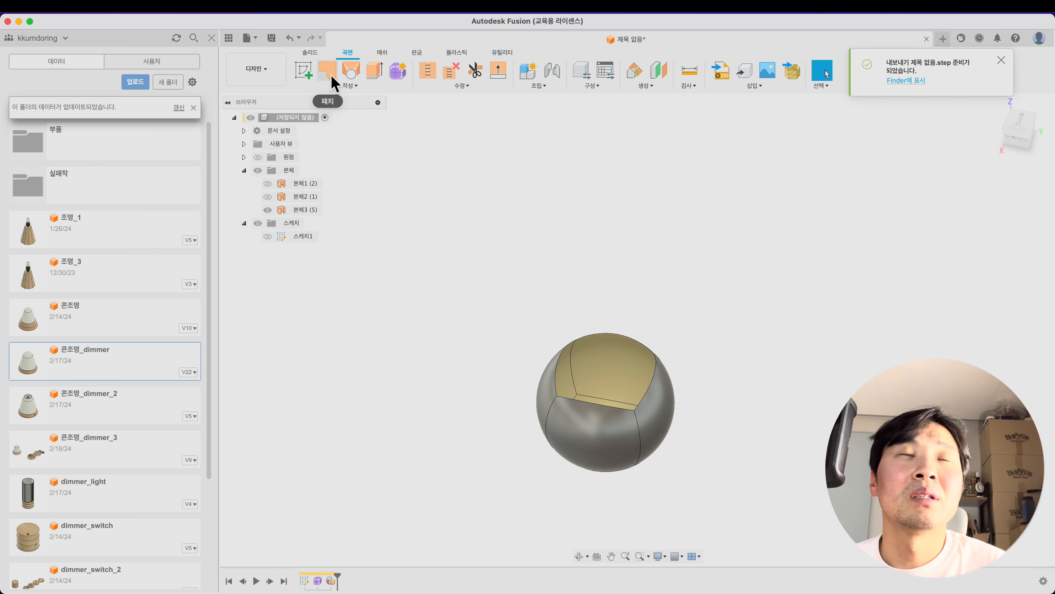
Patch the sphere's opening with its boundary edges grouped and continuity set to tangent (G1).
click(328, 76)
click(565, 383)
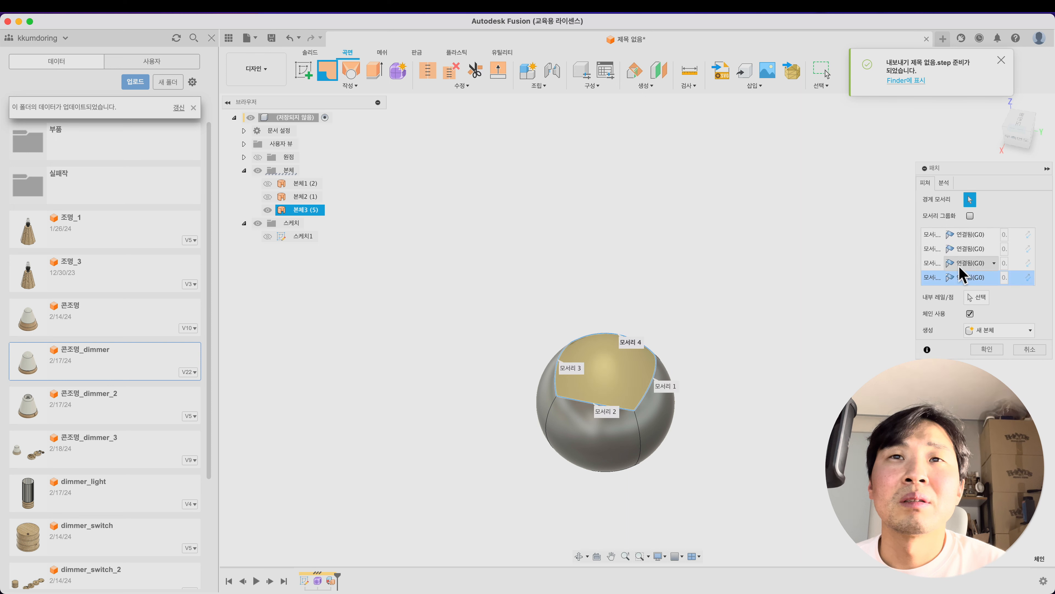
click(970, 216)
click(970, 235)
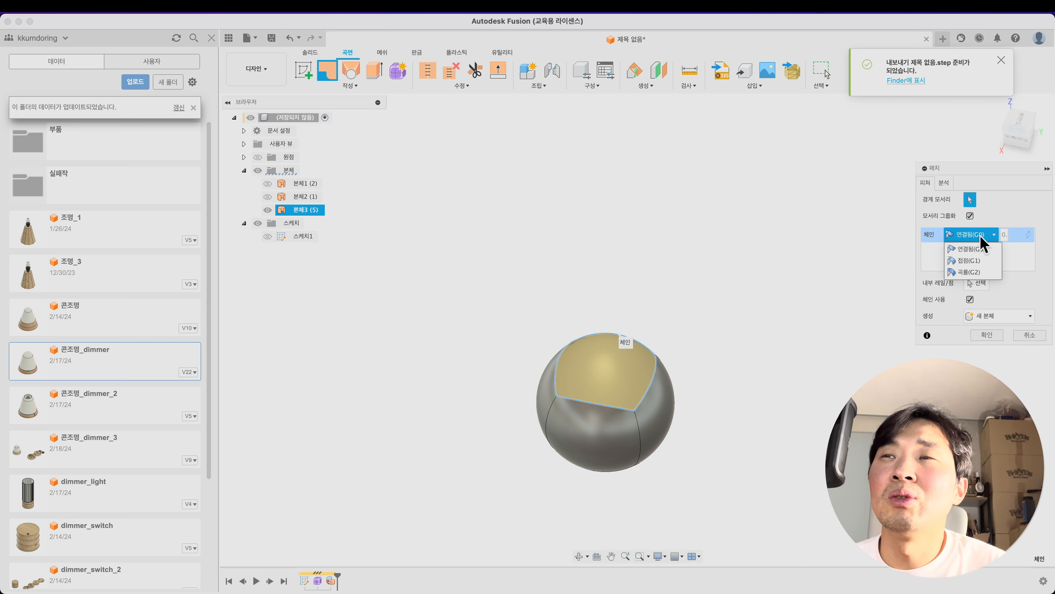
click(976, 262)
shift+middle_drag(749, 287, 711, 254)
click(1001, 336)
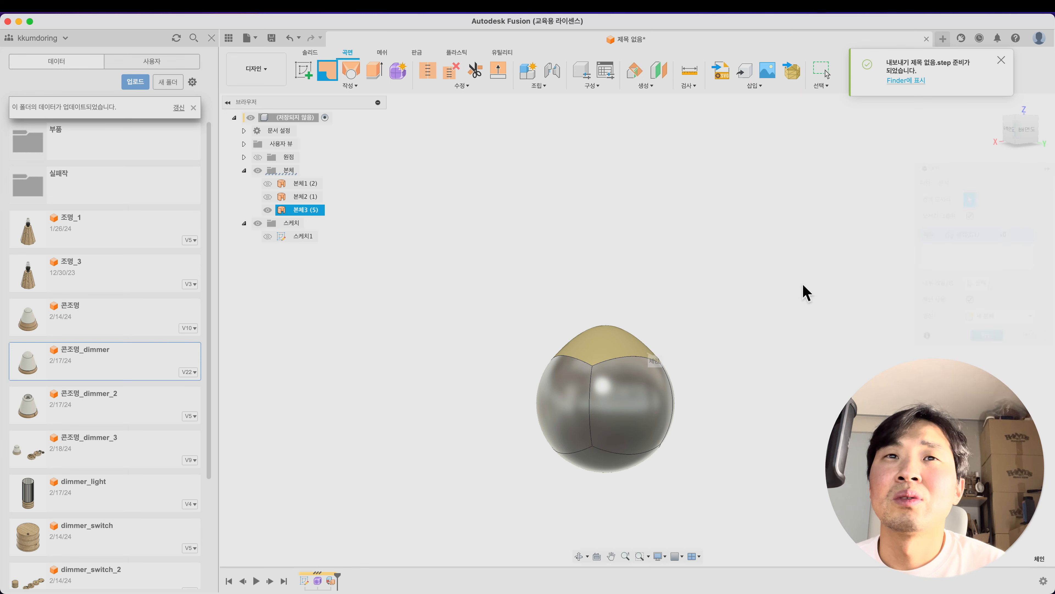
Inspect the patched area from several angles, and undo both the patch and the sphere's face removal.
shift+middle_drag(803, 289, 683, 302)
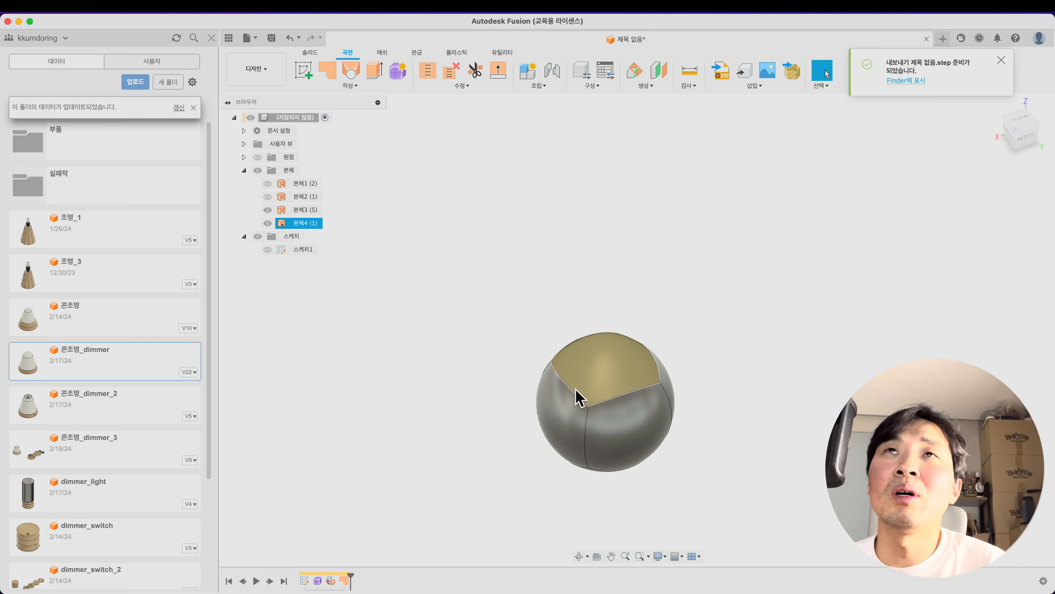
shift+middle_drag(558, 406, 527, 384)
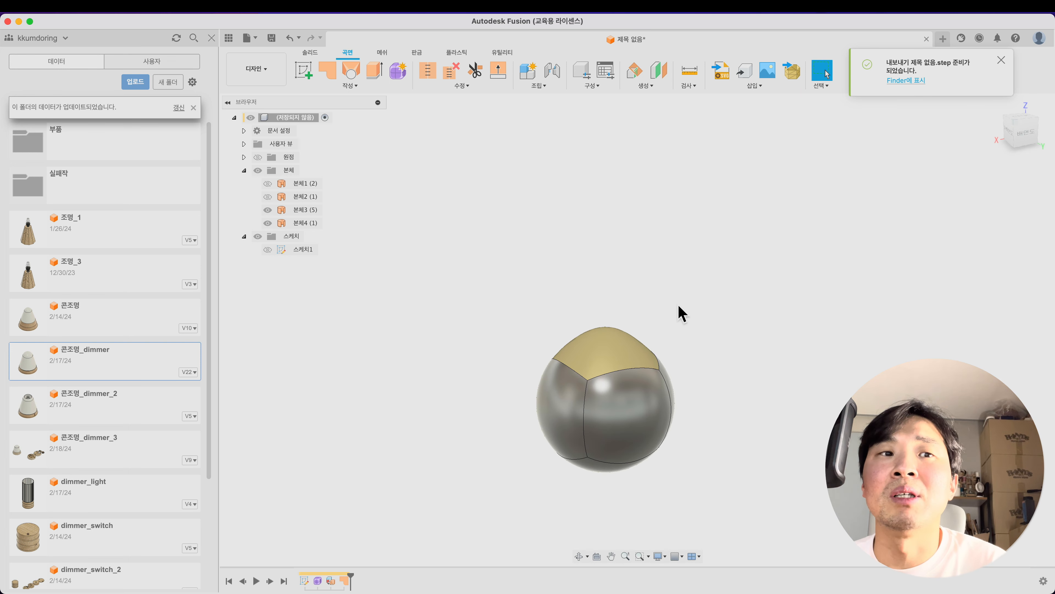
key(super+z)
key(super+z)
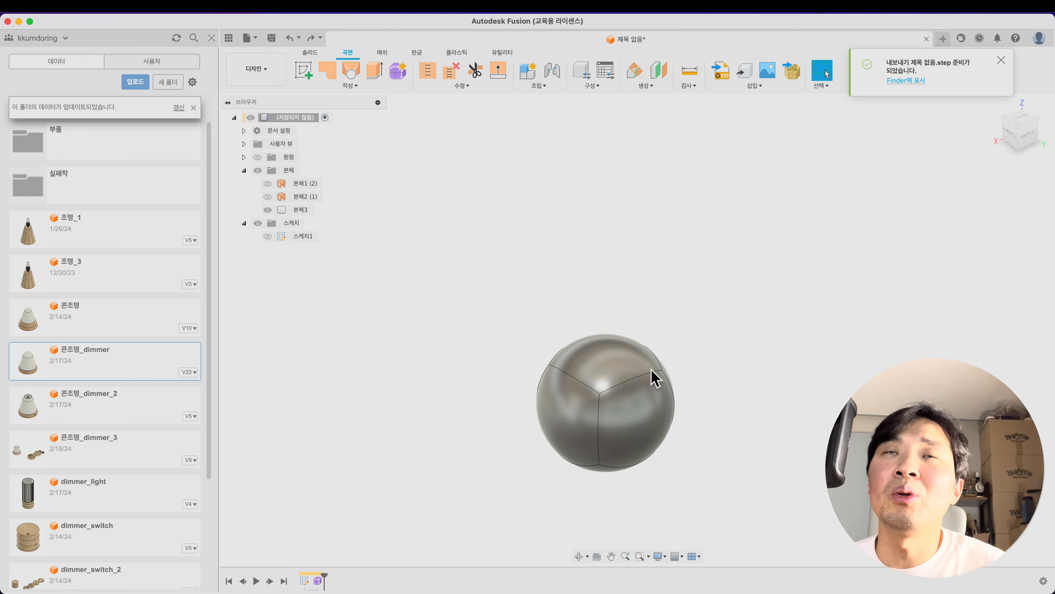
Switch to Rhino to view the large sphere among the other surfaces, and return to Autodesk Fusion.
key(super+Tab)
right_drag(636, 383, 647, 380)
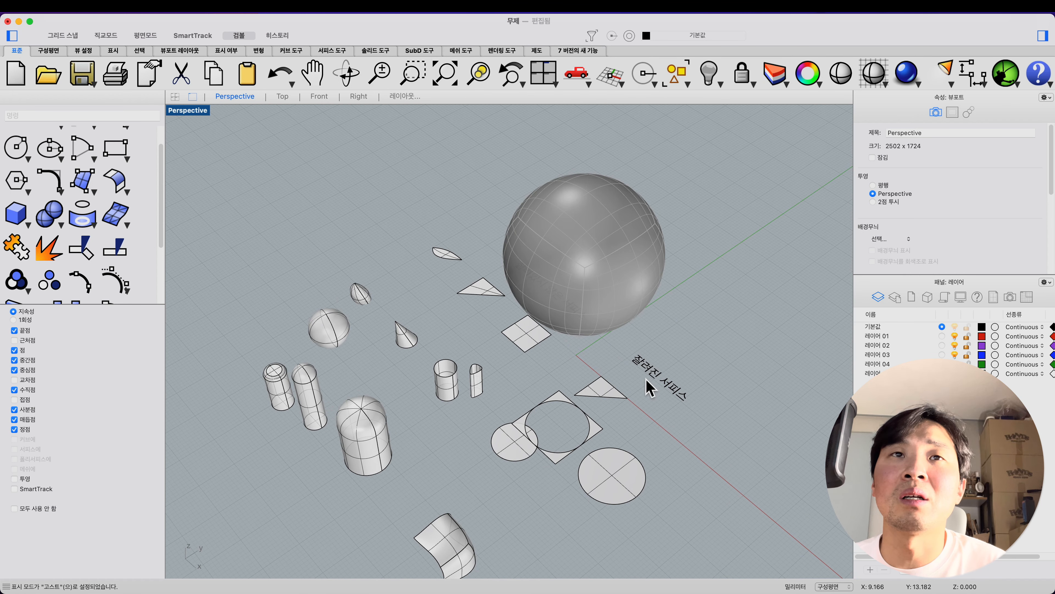
scroll(648, 369, down, 5)
key(super+Tab)
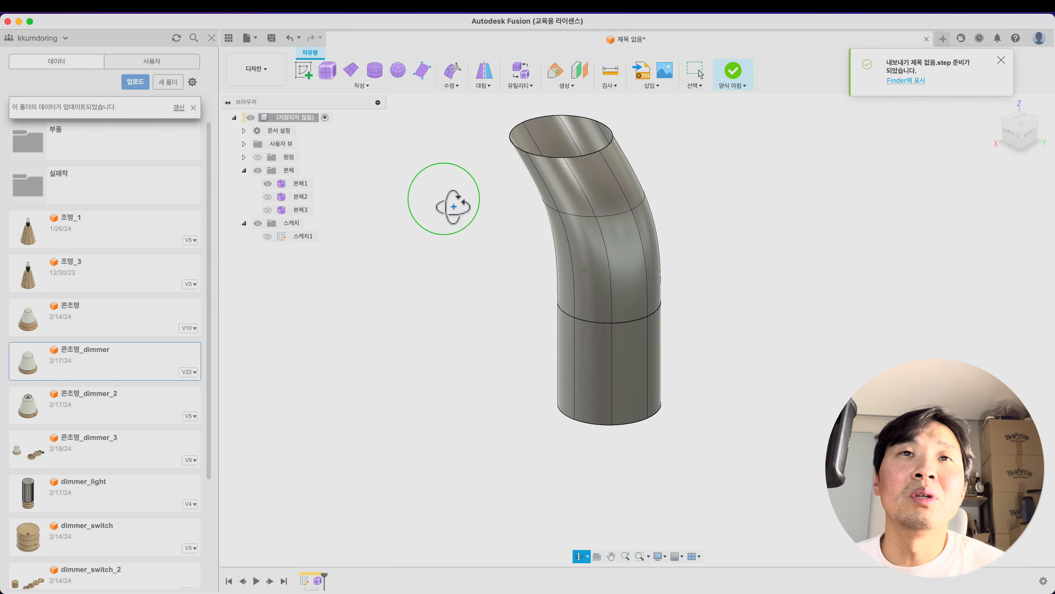
Remove the crease from the circular edge loop around the lower part of the bent tube.
shift+middle_drag(454, 207, 565, 353)
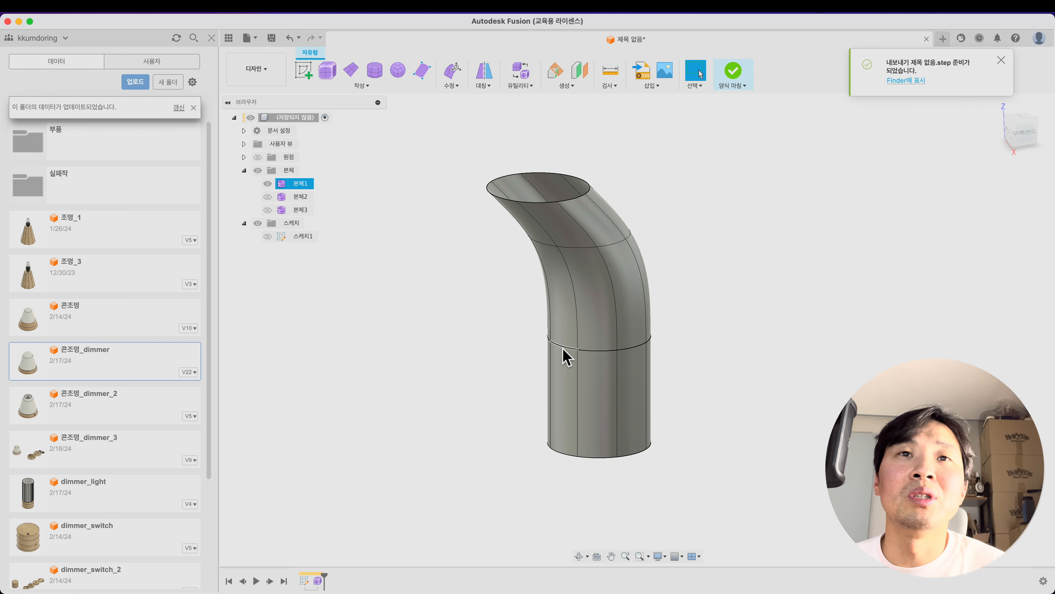
double_click(586, 350)
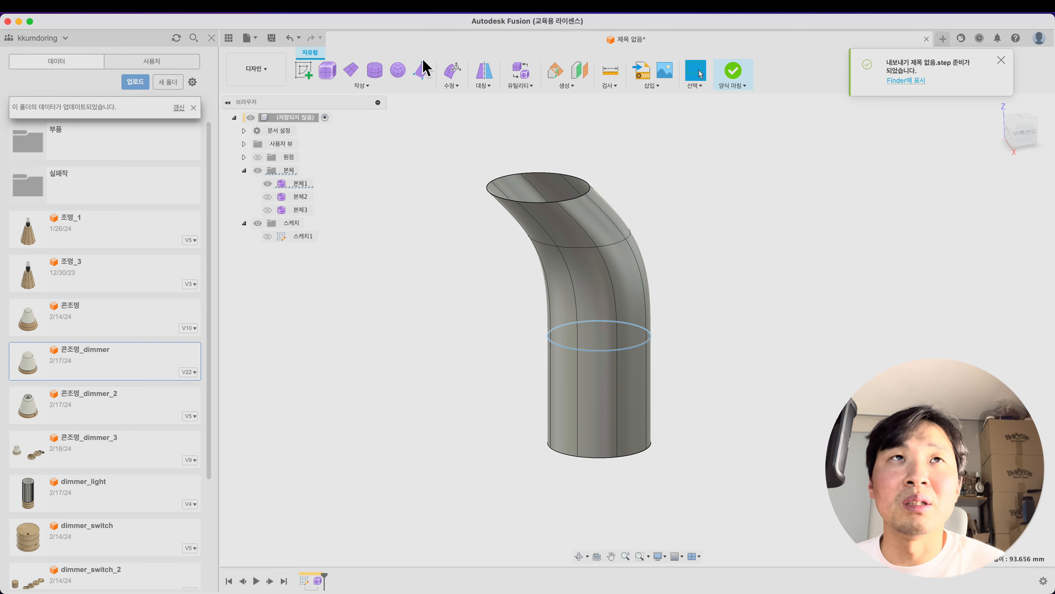
click(449, 85)
click(469, 240)
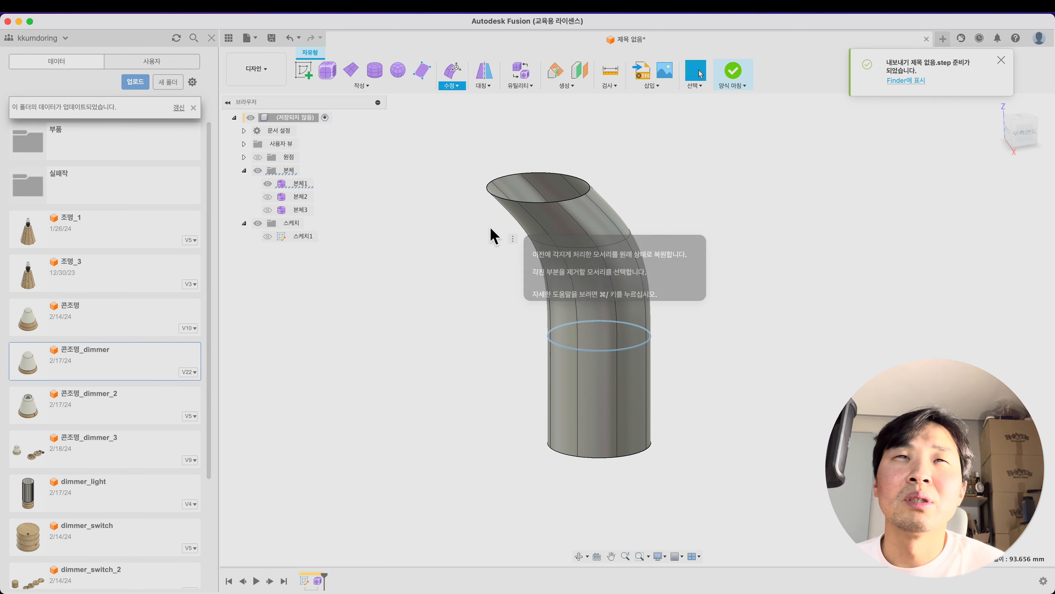
click(991, 203)
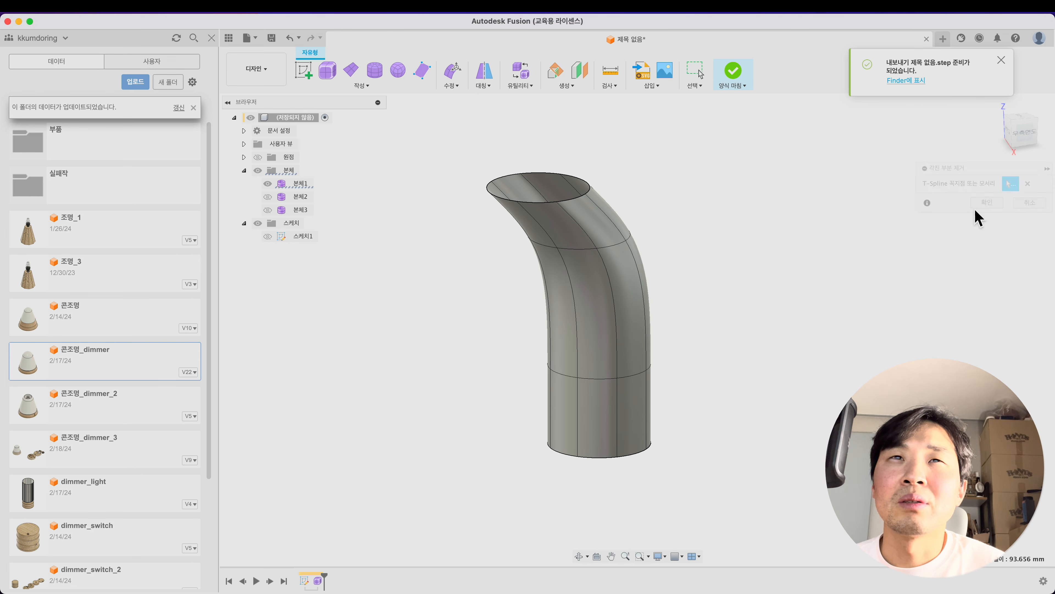
Insert a single-sided edge in Simple mode at location 0.13 beside a lengthwise edge of the tube's middle section.
shift+middle_drag(748, 262, 706, 278)
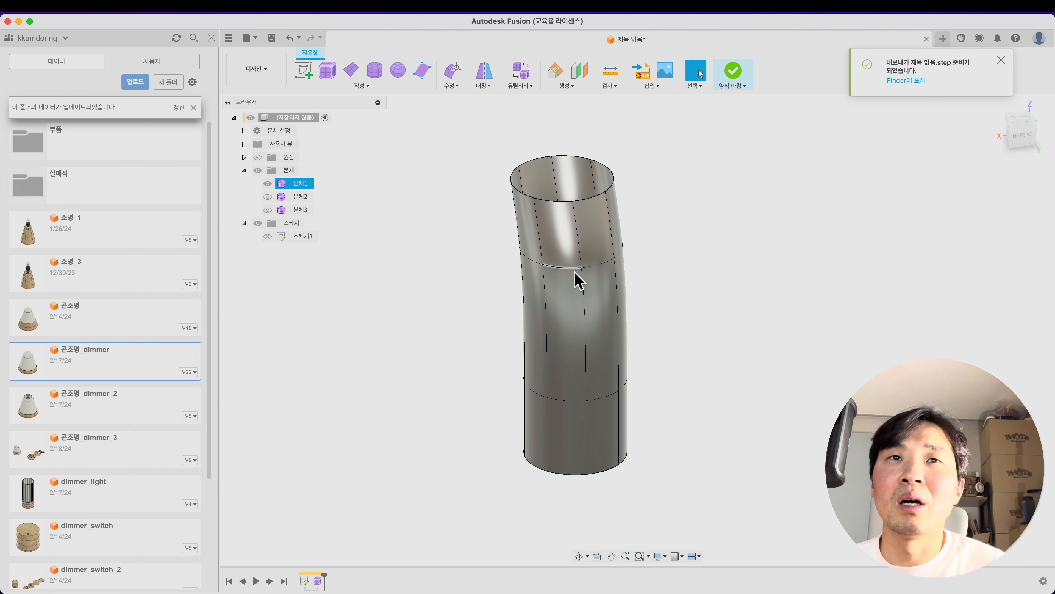
click(584, 285)
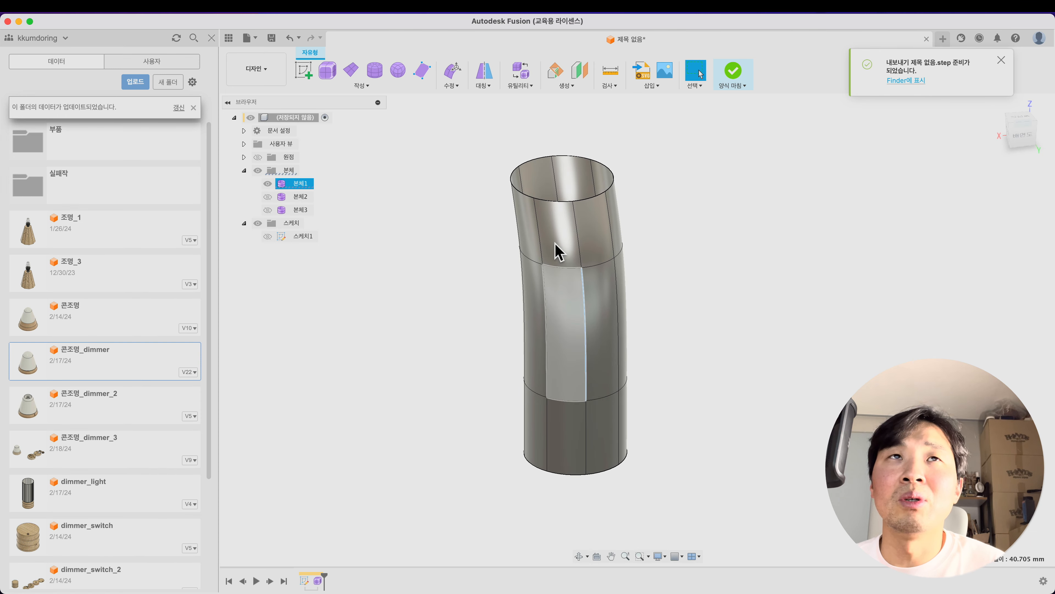
click(446, 84)
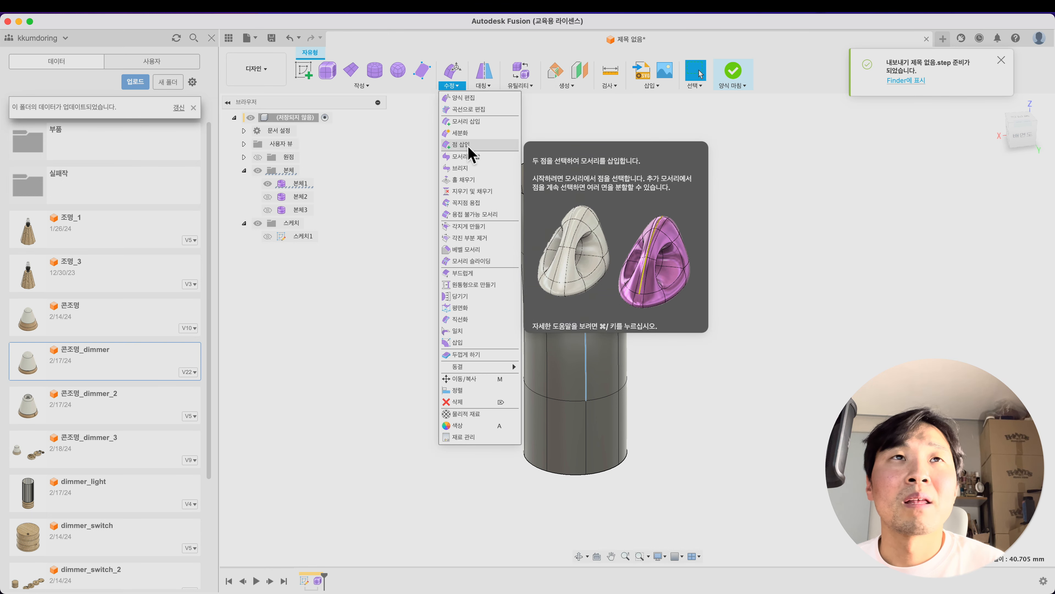
click(468, 121)
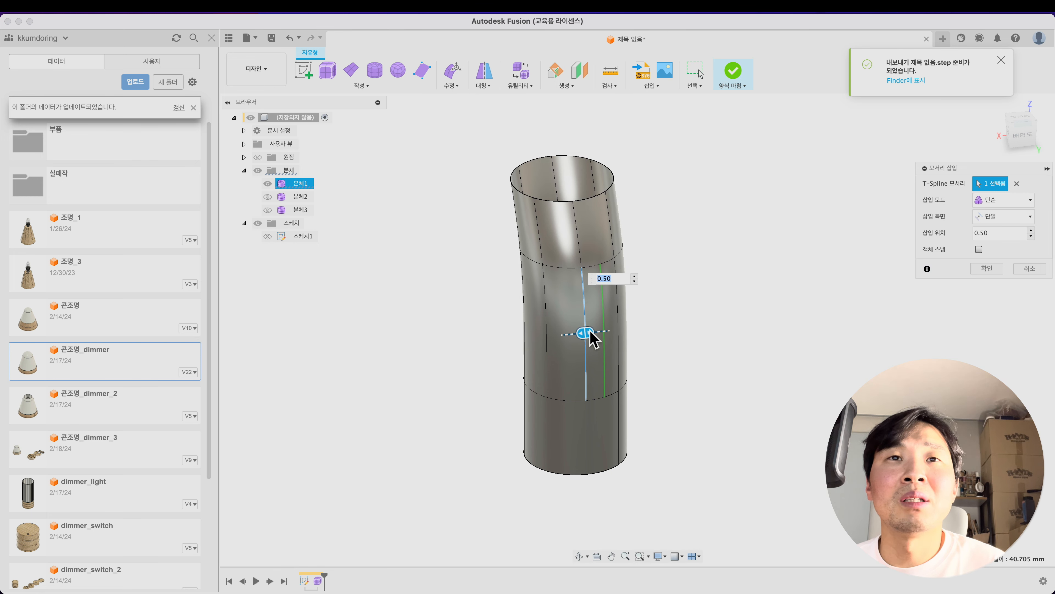
drag(587, 332, 576, 342)
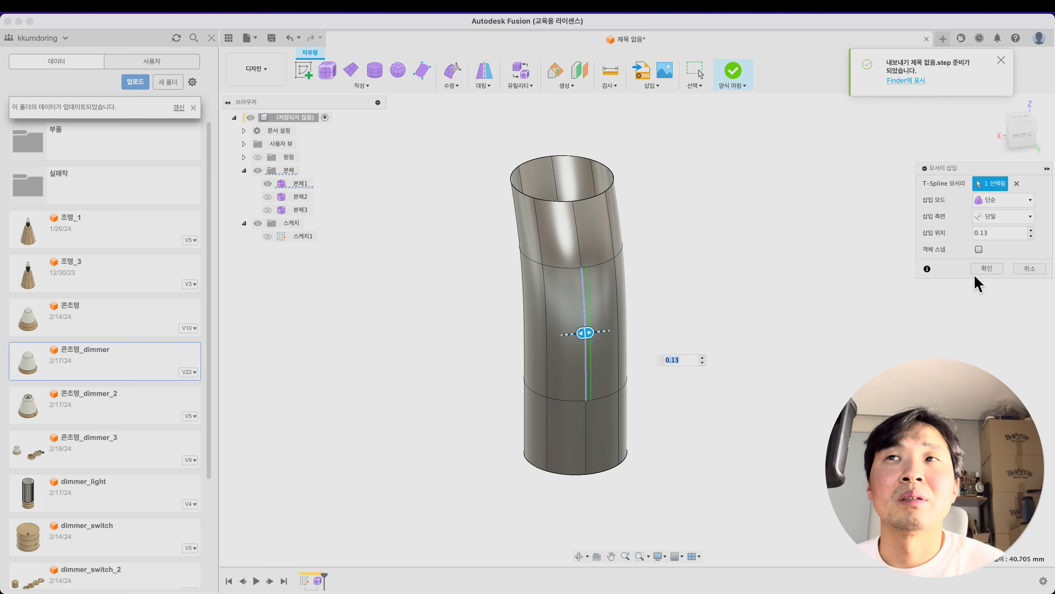
click(987, 268)
Use Edit Form to pull the newly inserted edge and its neighbouring lengthwise edge slightly outward from the tube's middle section.
shift+middle_drag(773, 278, 648, 341)
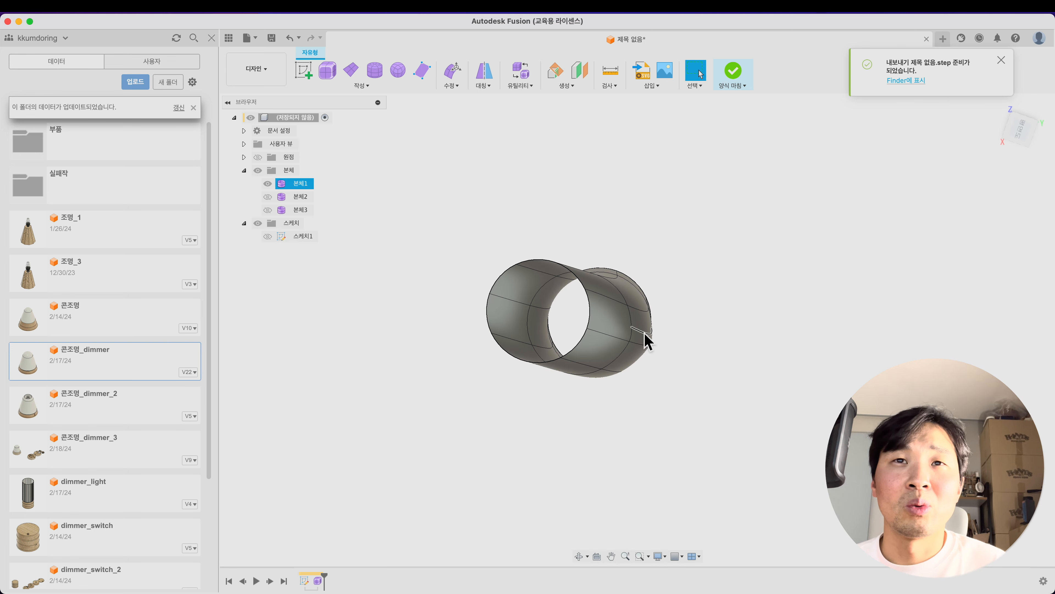
click(990, 145)
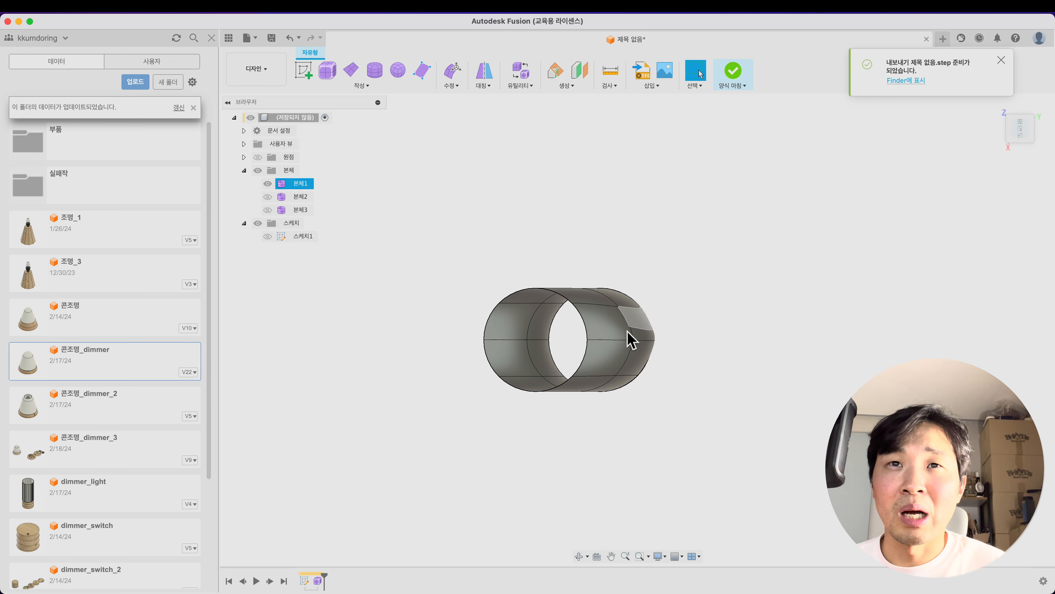
shift+click(652, 341)
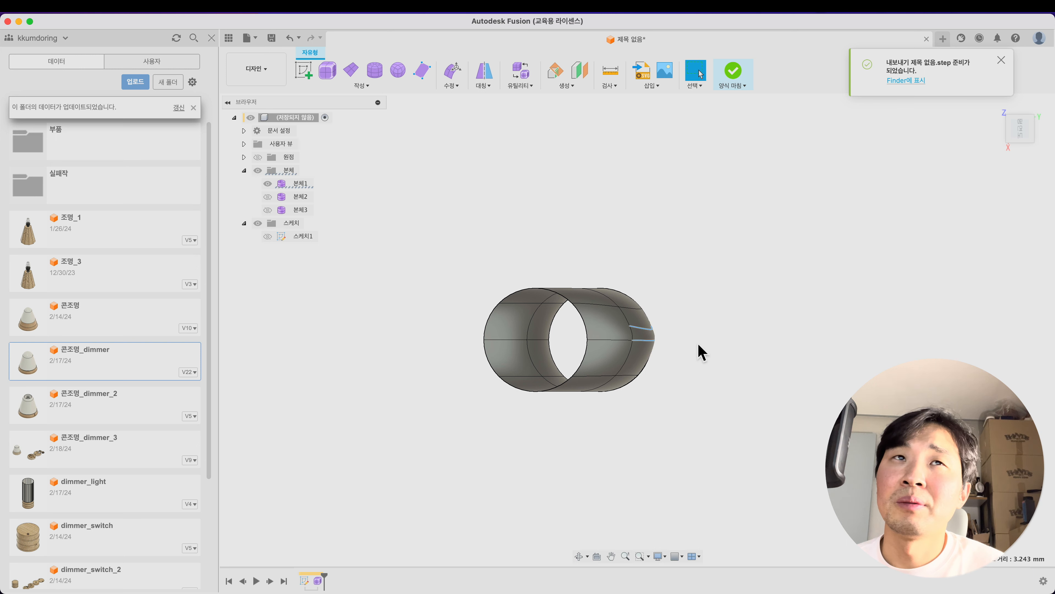
click(457, 76)
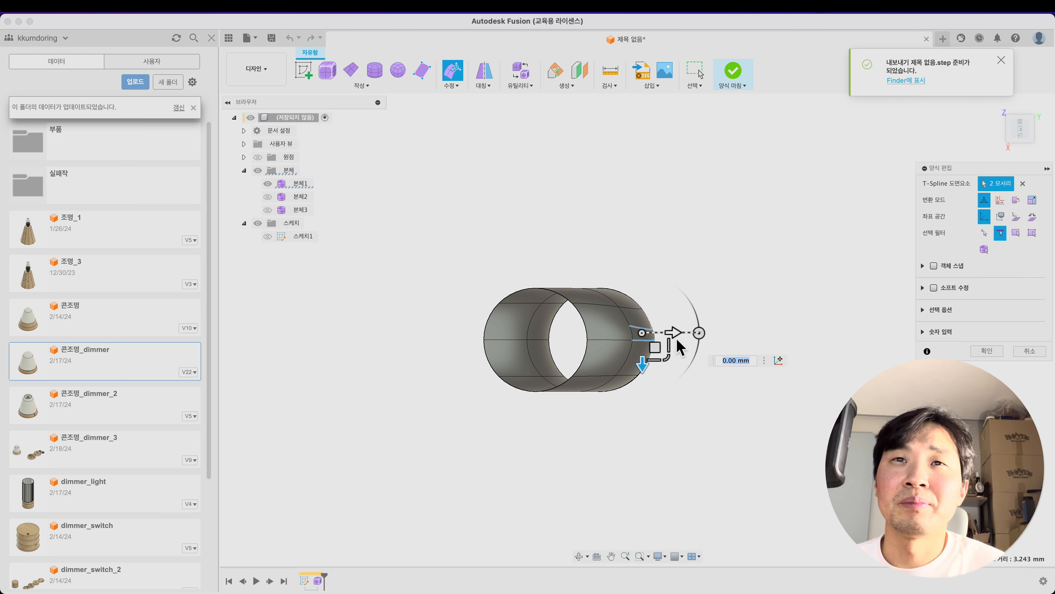
drag(677, 337, 683, 337)
click(701, 402)
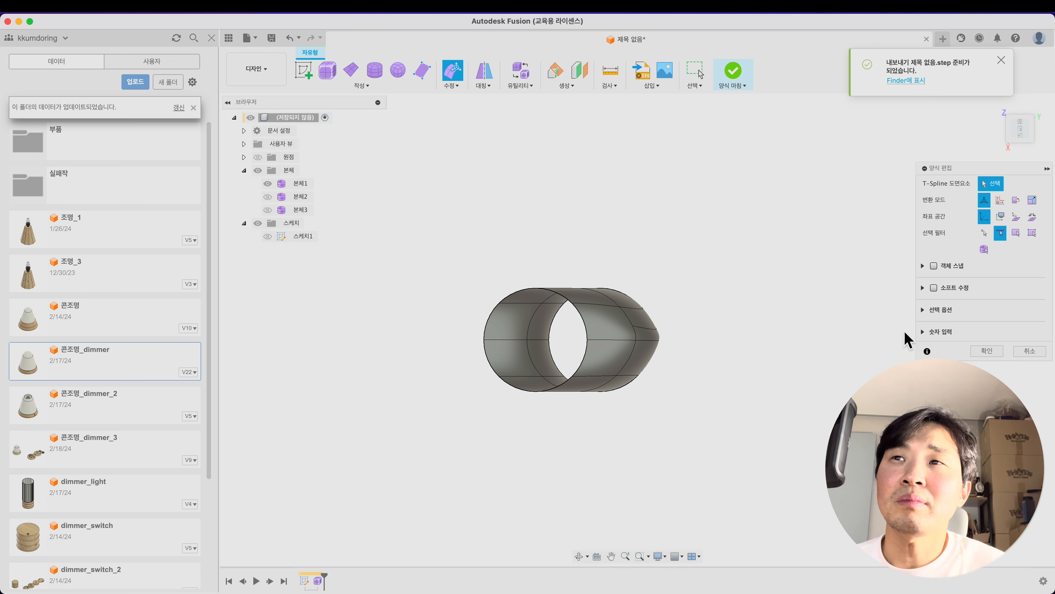
click(991, 352)
Finish the form and inspect the two bent tubes and the sphere as converted bodies.
shift+middle_drag(744, 328, 706, 287)
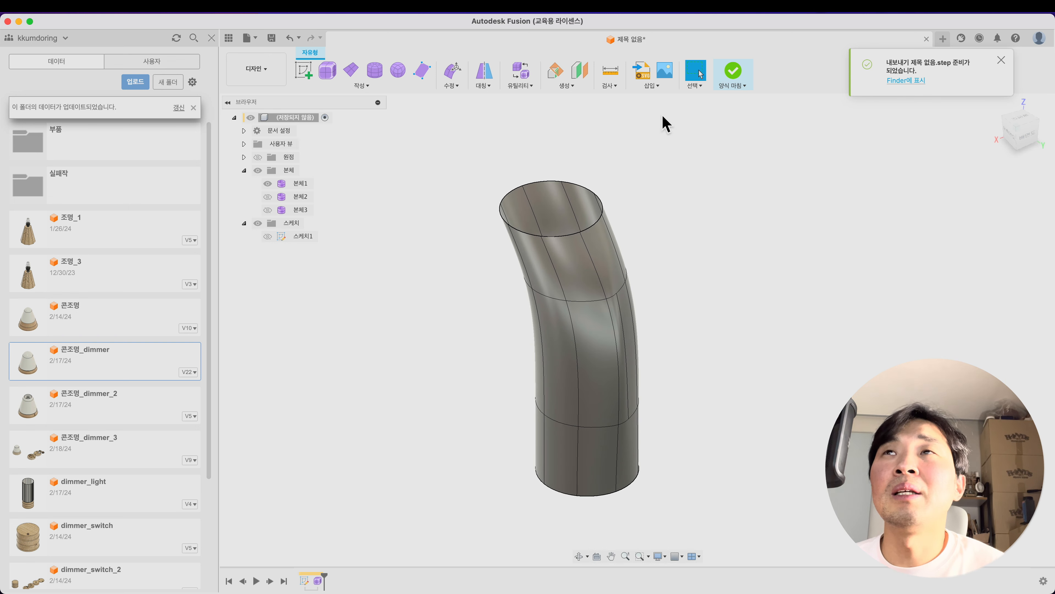
click(738, 81)
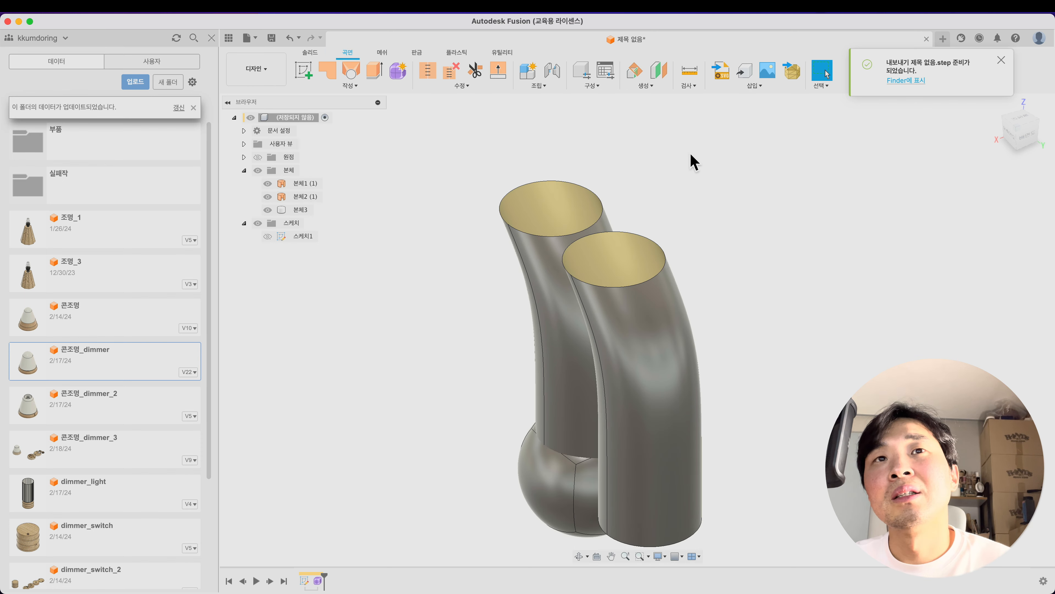
shift+middle_drag(719, 245, 732, 287)
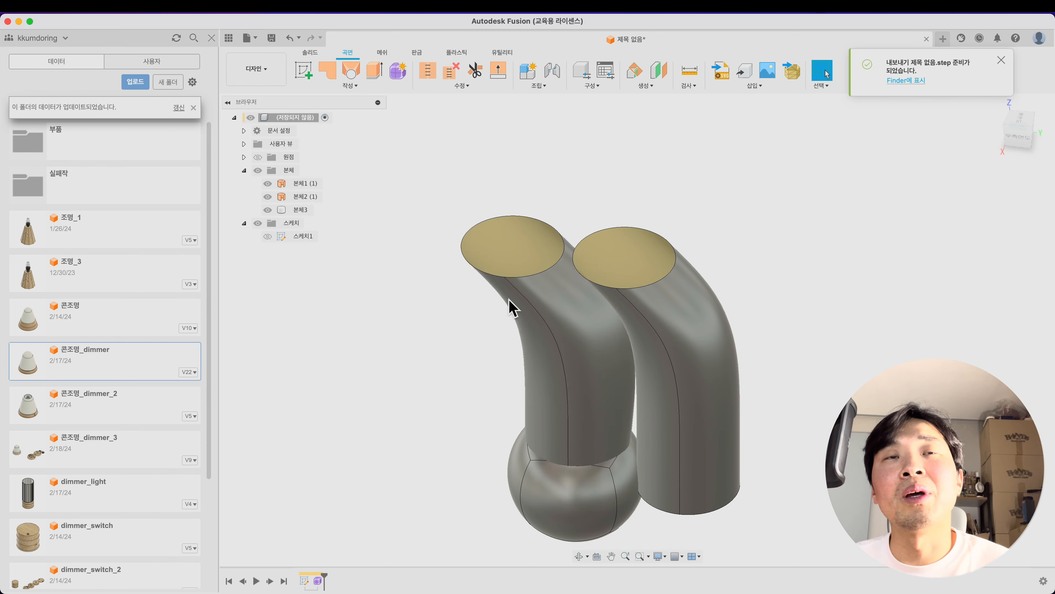
shift+middle_drag(511, 301, 524, 353)
click(546, 377)
key(Escape)
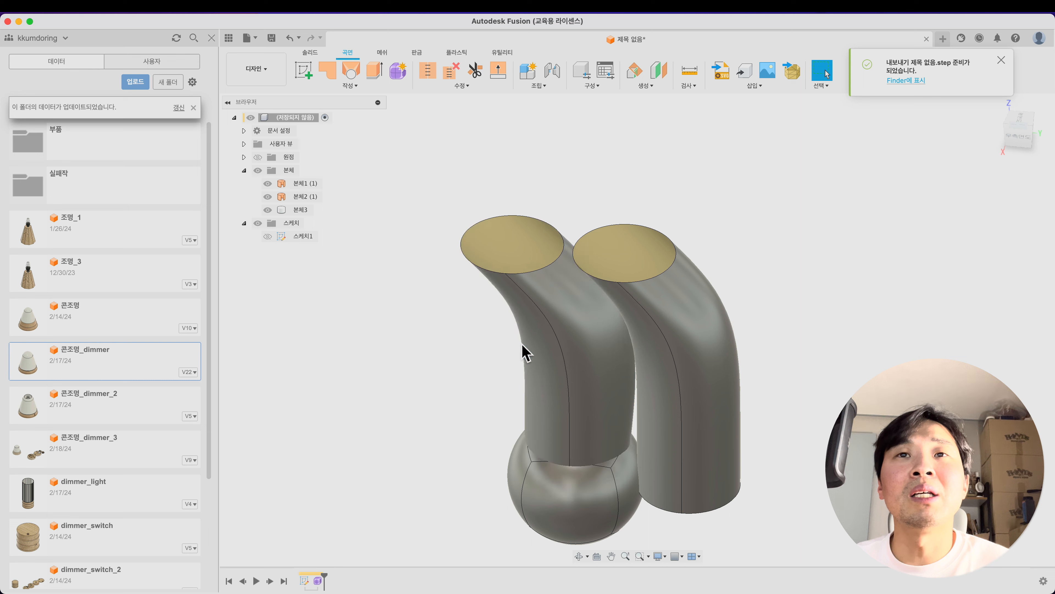
Hide the sphere body and export the design to the desktop as a STEP file named 제목 없음_1.
click(268, 210)
click(249, 38)
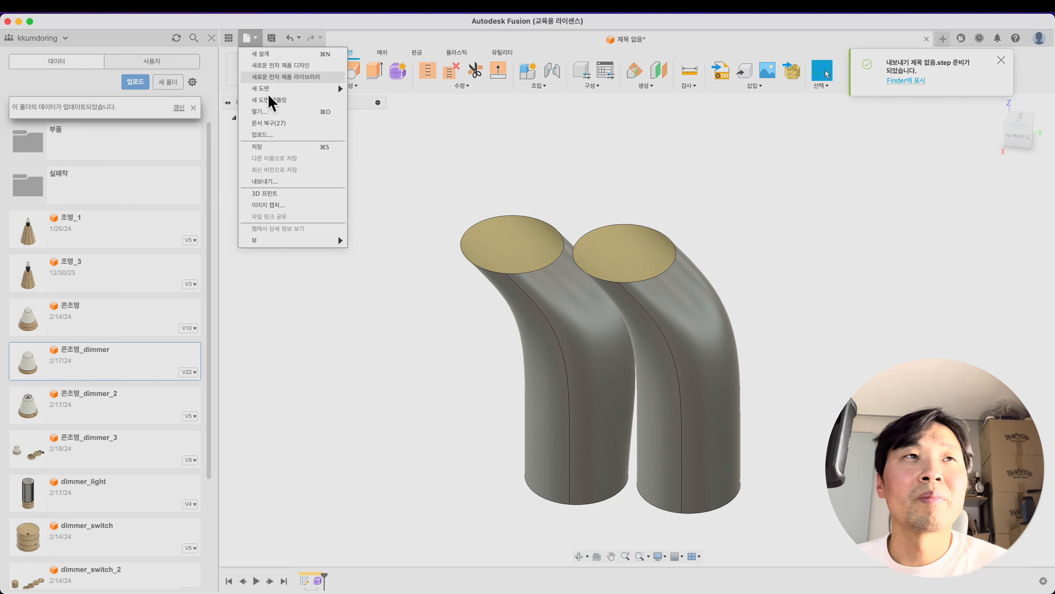
click(278, 181)
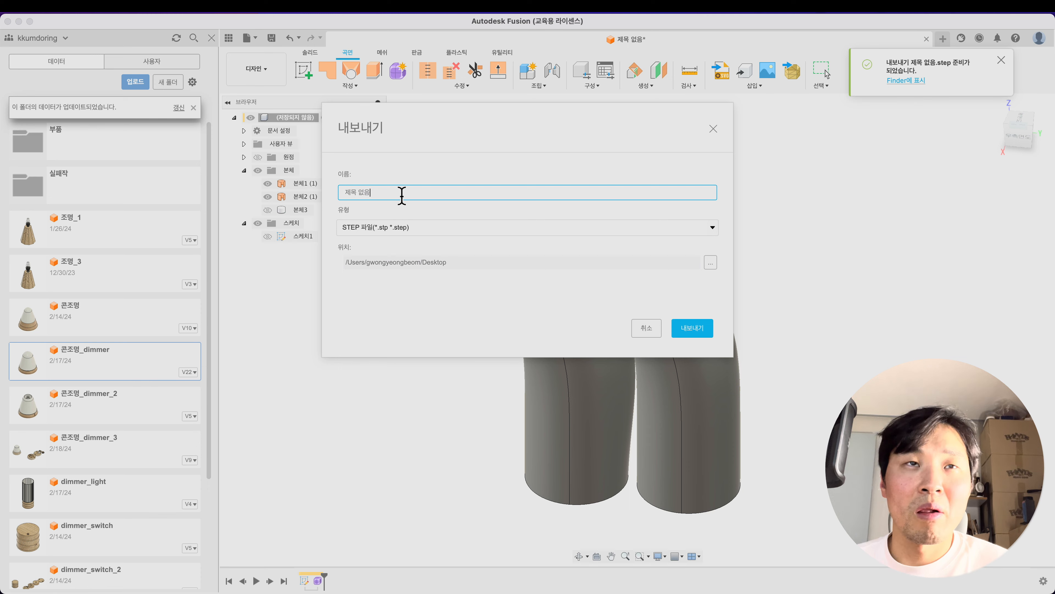
text(_2)
key(Return)
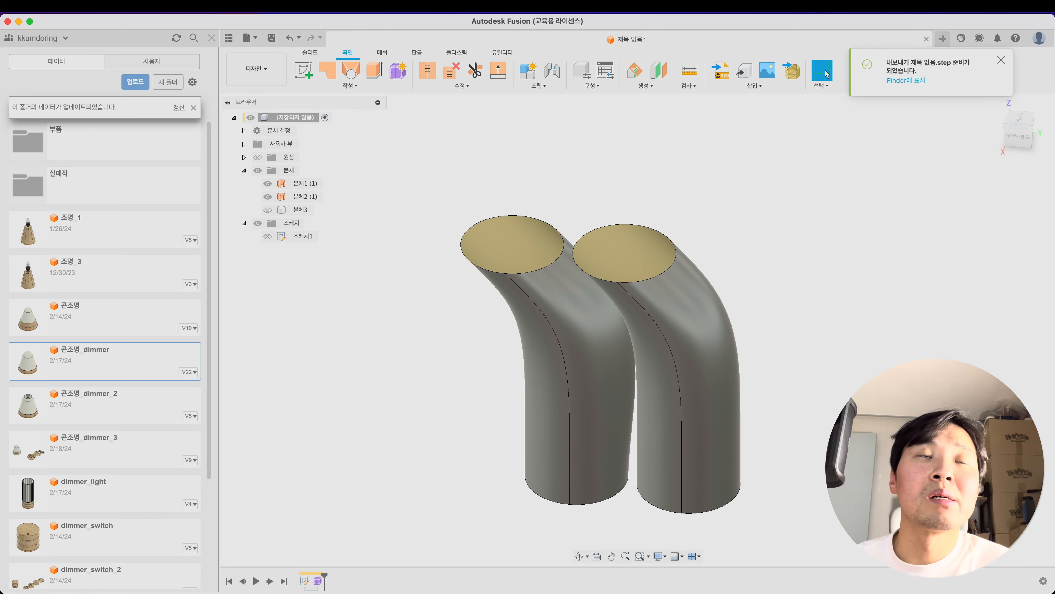
Switch to Rhino and hide all existing surfaces in the Perspective view.
key(super+Tab)
drag(382, 199, 744, 550)
text(hide)
key(Return)
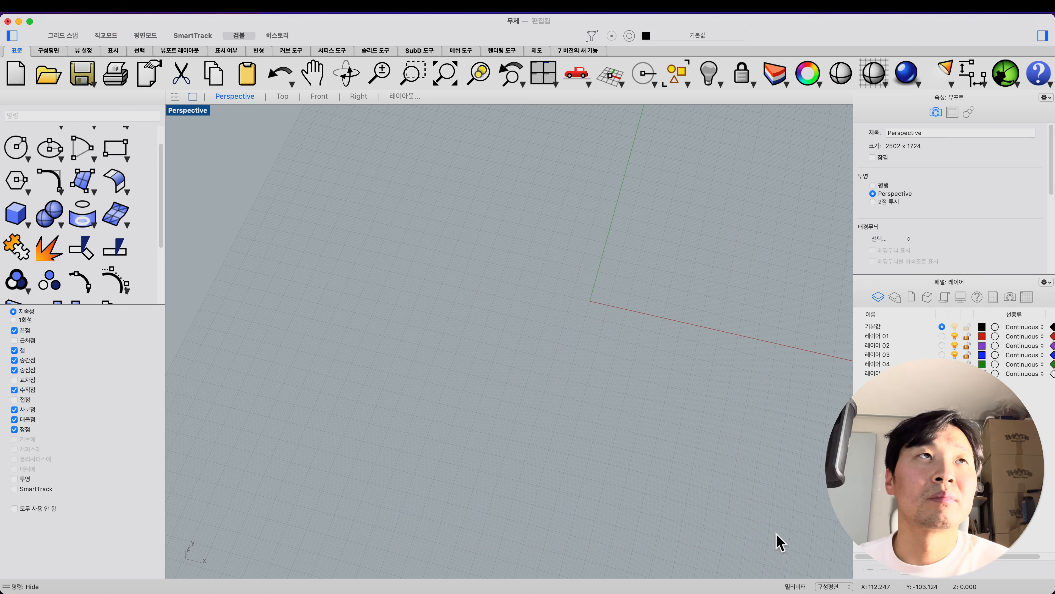
Import 제목 없음_1.step from the desktop, with surface joining and nested block warnings enabled.
click(79, 9)
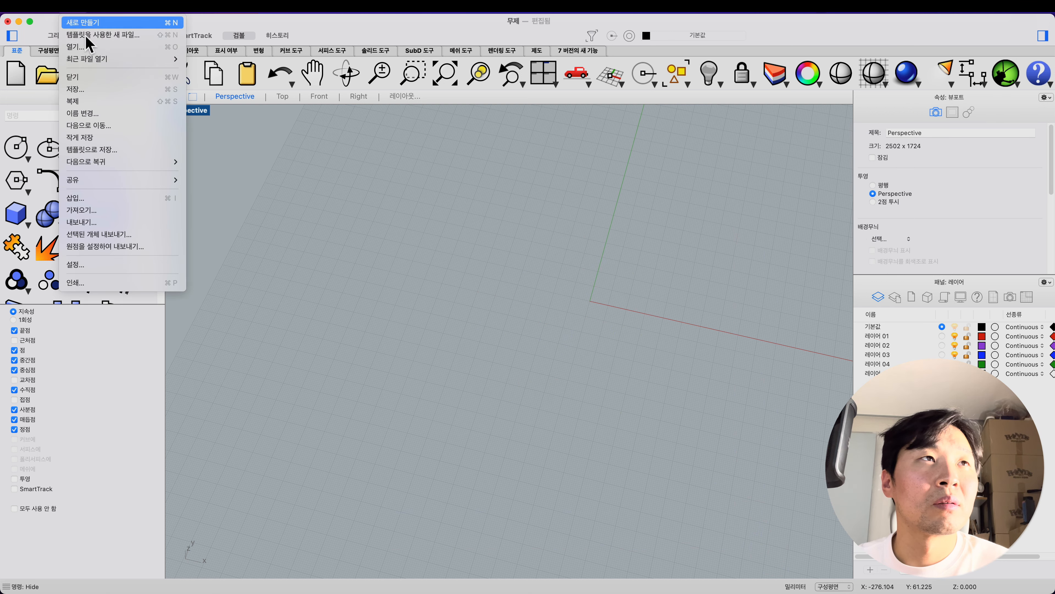
click(93, 215)
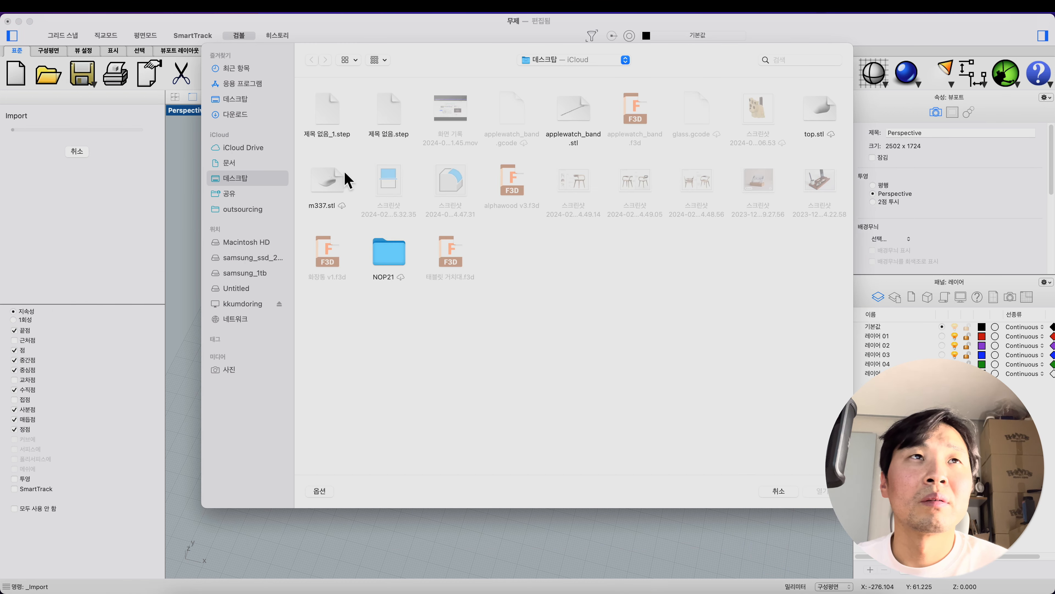
double_click(331, 118)
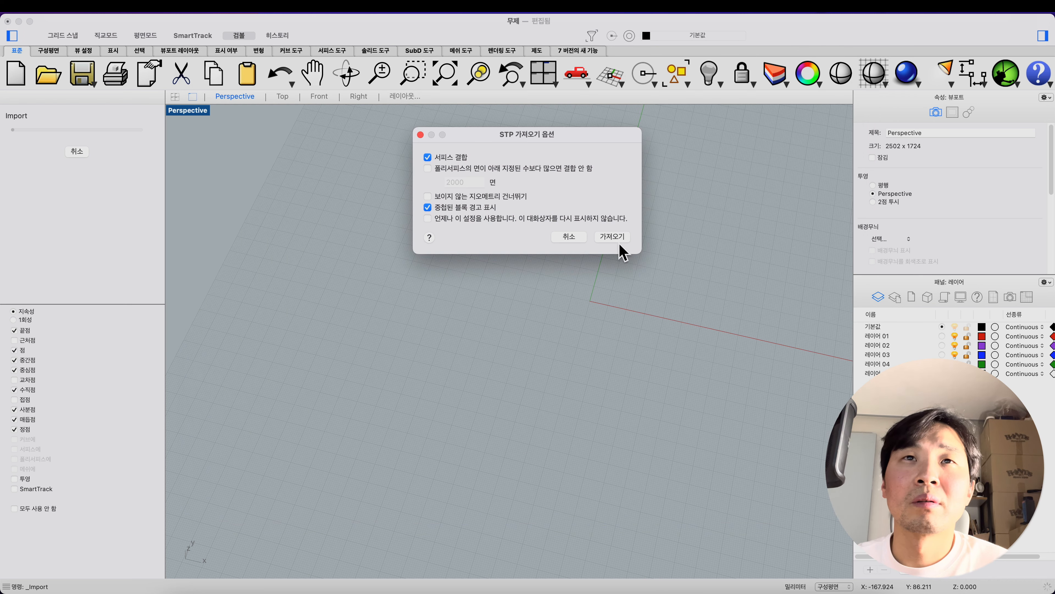
click(617, 239)
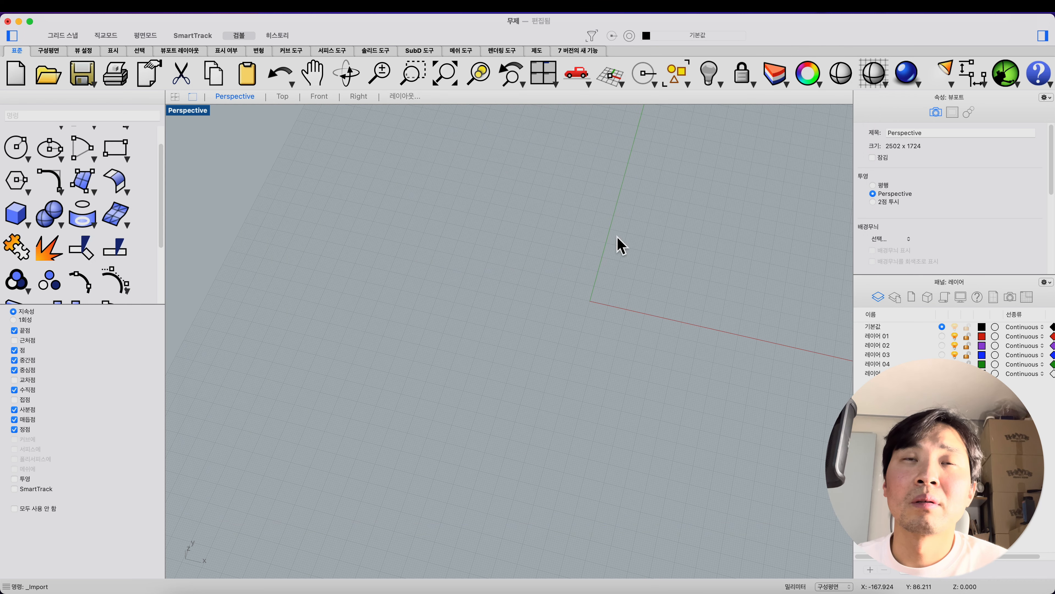
Examine the first imported tube's control points, surface type and bulged side from several angles.
click(542, 261)
right_drag(543, 261, 470, 263)
drag(640, 354, 744, 355)
right_drag(688, 366, 615, 439)
click(614, 438)
click(114, 280)
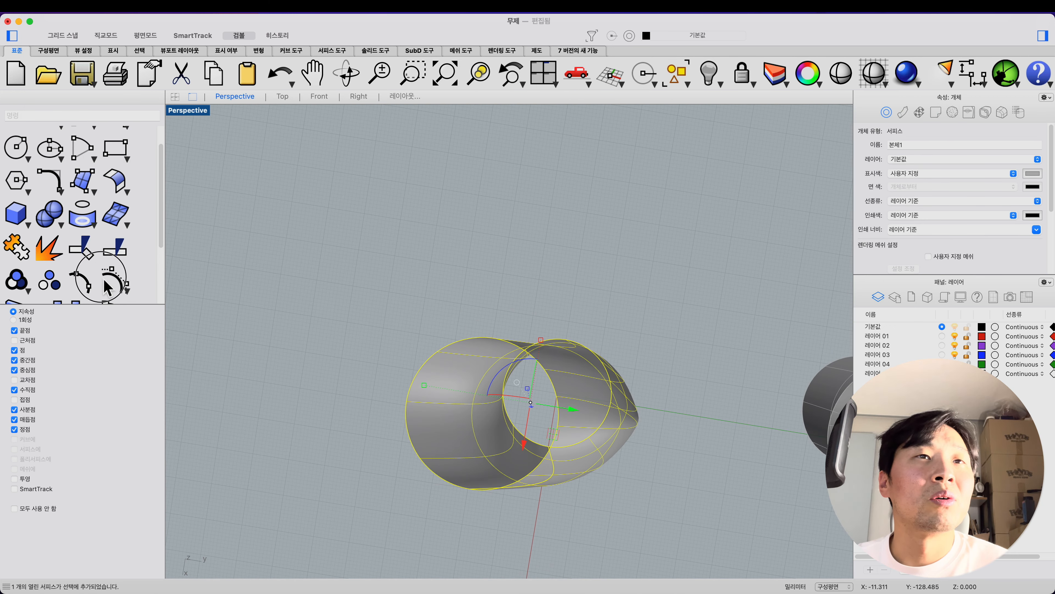
right_drag(376, 330, 430, 312)
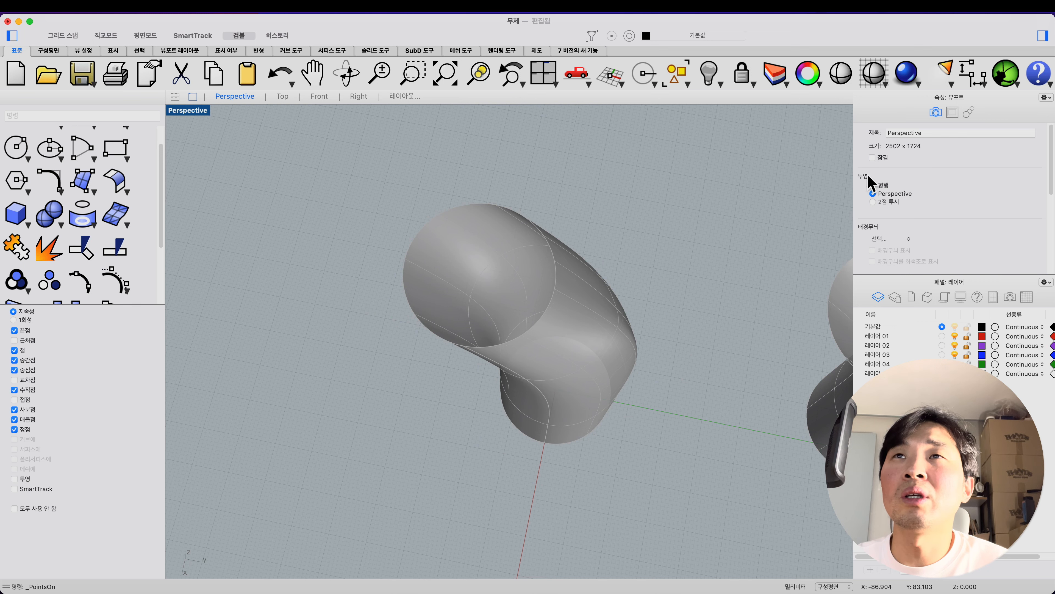
click(586, 287)
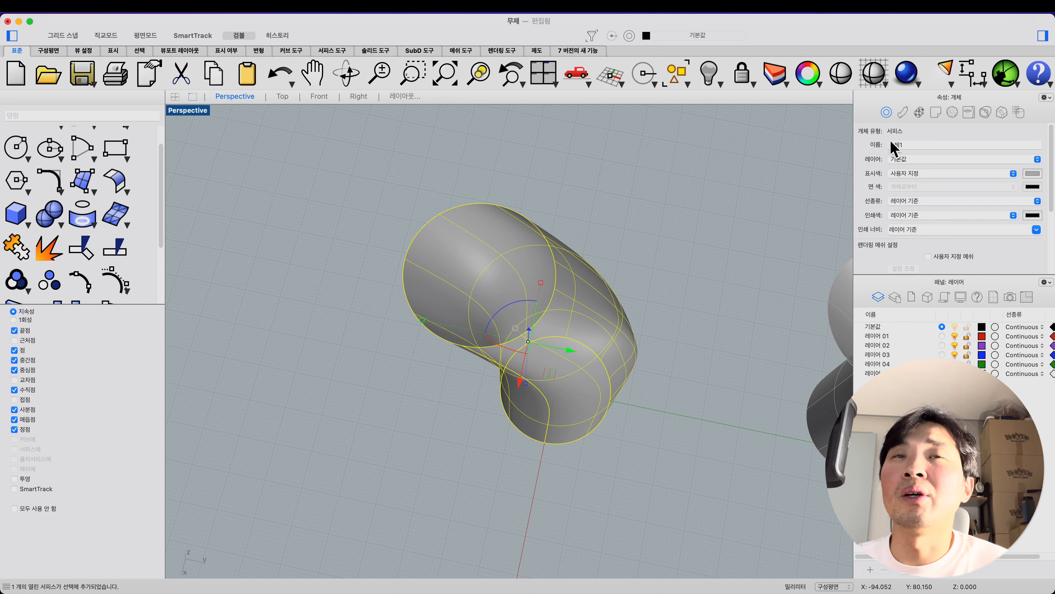
click(721, 289)
right_drag(721, 289, 619, 324)
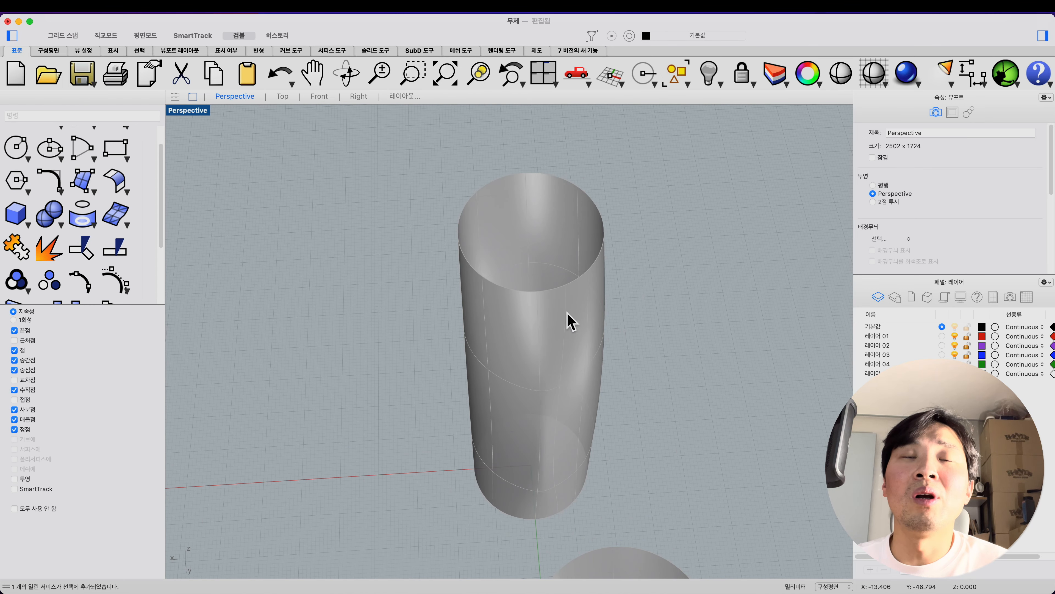
Select each imported tube in turn to compare their surface structure.
scroll(604, 355, down, 7)
shift+right_drag(619, 451, 597, 340)
click(603, 401)
scroll(604, 402, up, 3)
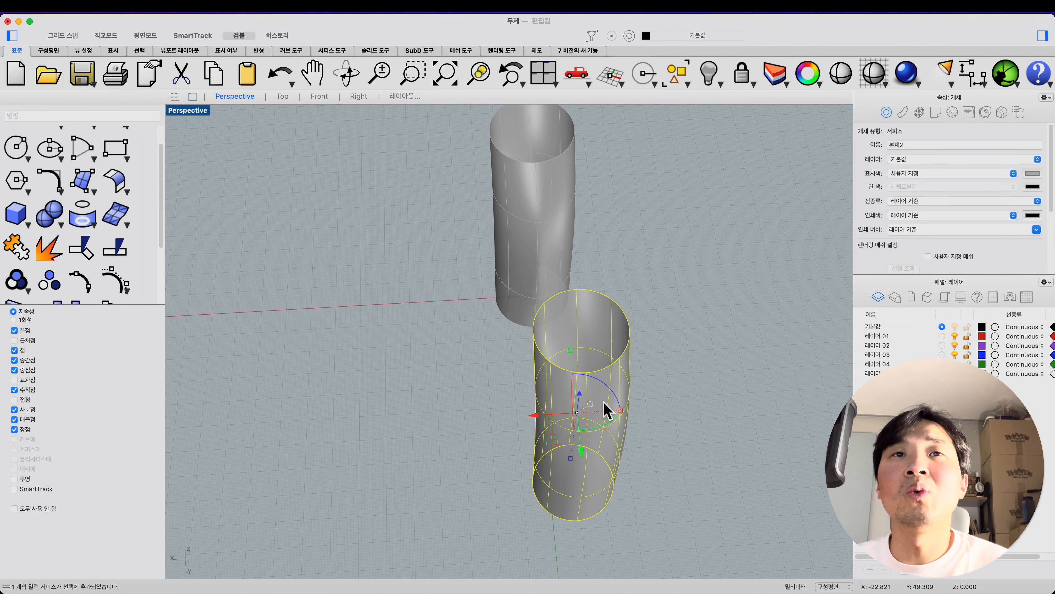
key(Escape)
click(607, 402)
click(501, 237)
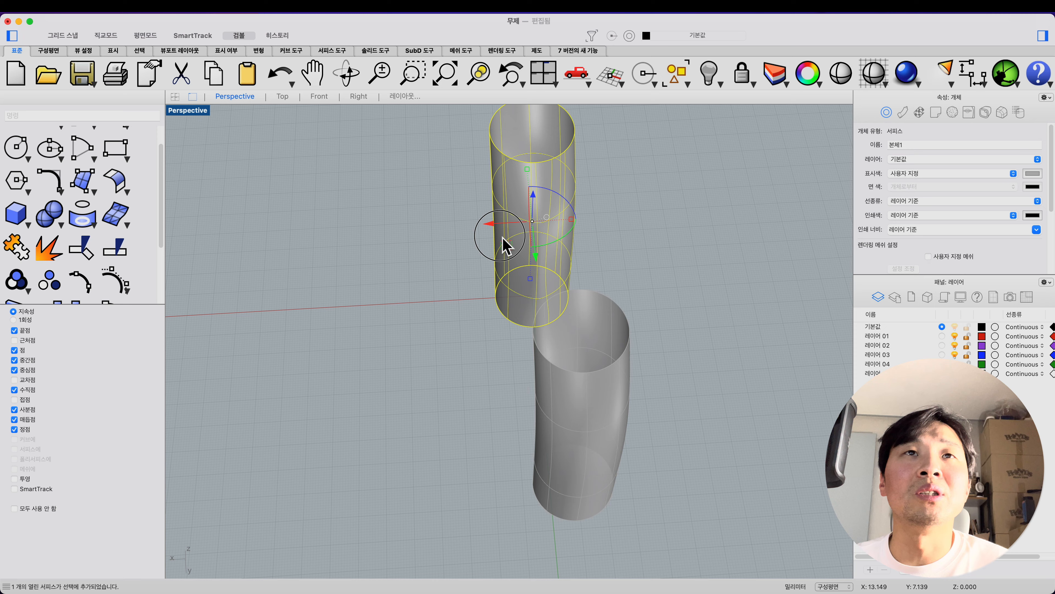
click(514, 368)
Switch to Autodesk Fusion, reopen the form feature for editing, and keep the second tube hidden.
key(super+Tab)
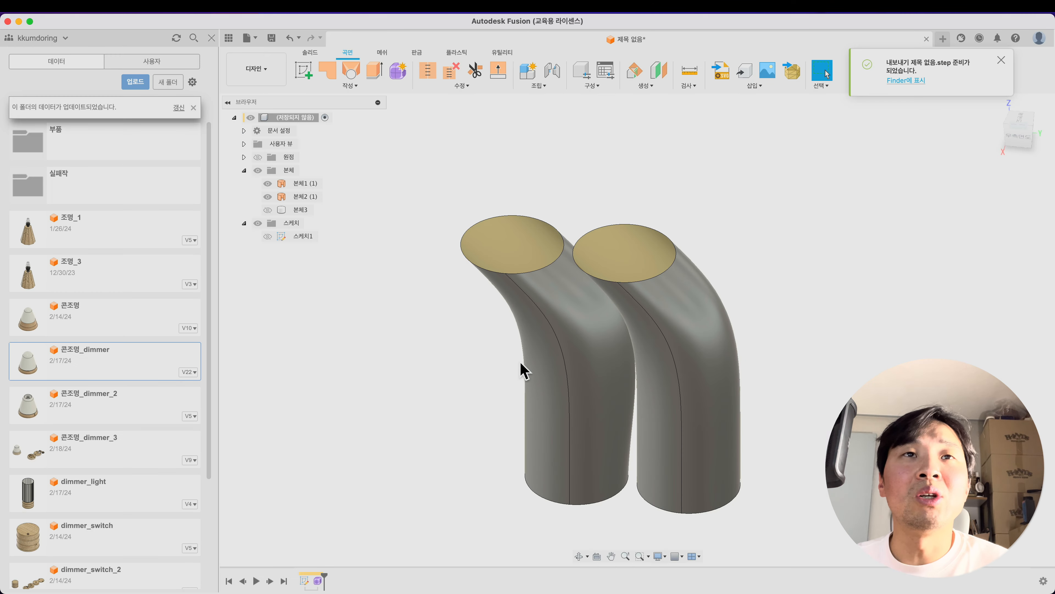
double_click(315, 582)
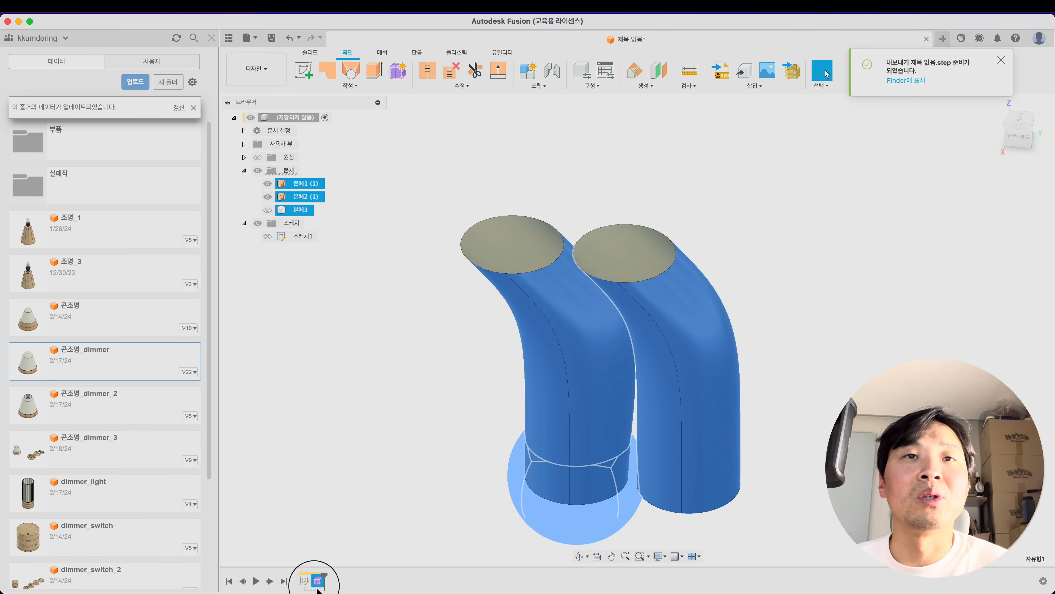
click(267, 196)
shift+middle_drag(485, 310, 598, 288)
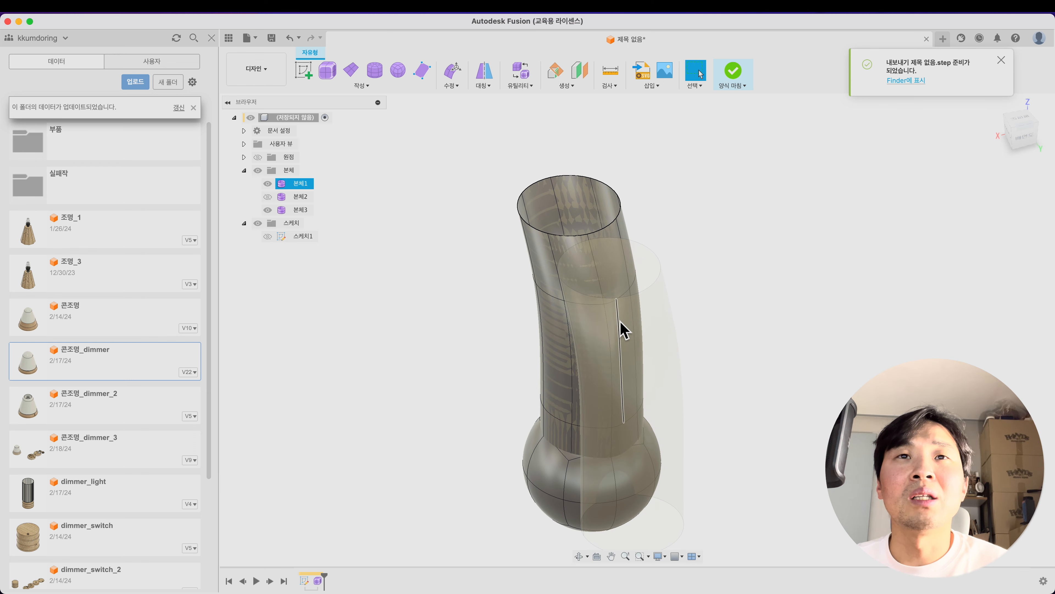
Examine the bent tube's open top rim and the circular edge loop below it by selecting each loop.
shift+middle_drag(756, 258, 579, 287)
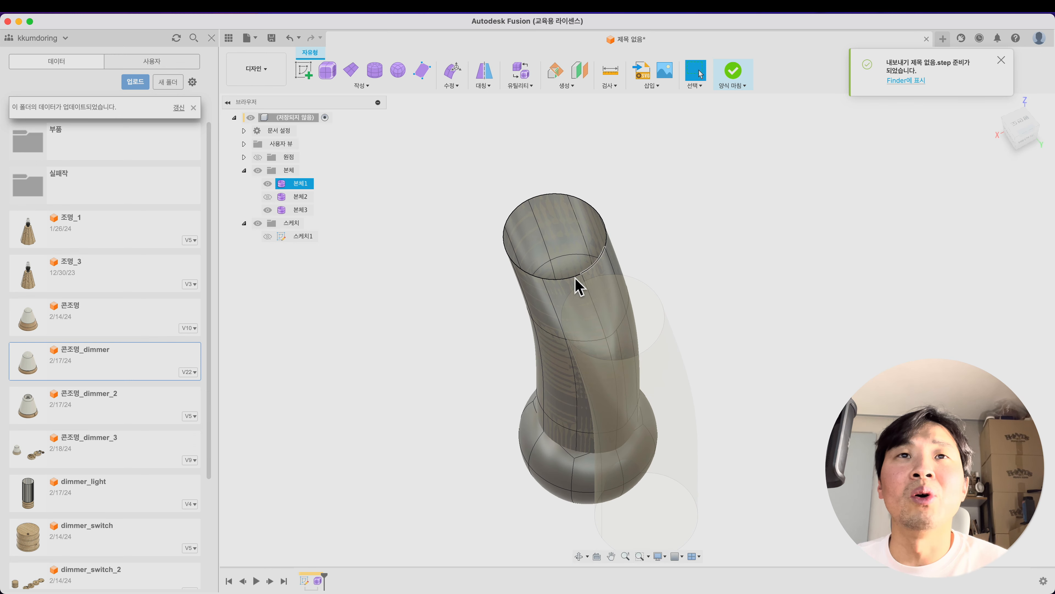
double_click(560, 286)
double_click(557, 280)
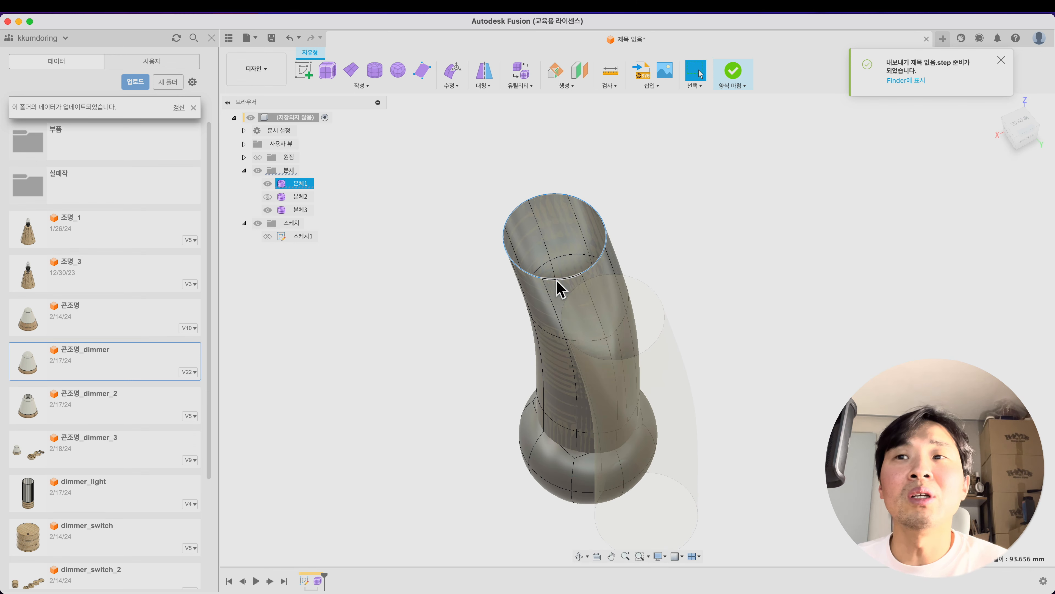
double_click(557, 338)
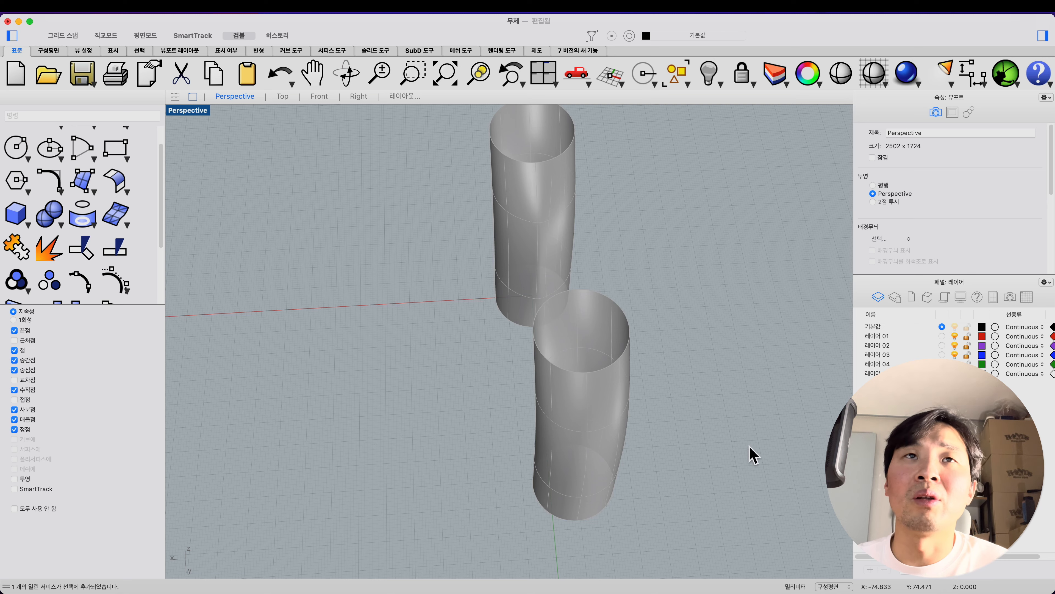
Switch to Rhino, turn on the first tube's control points to examine their layout, and turn them off again.
right_drag(580, 289, 529, 337)
scroll(527, 334, up, 8)
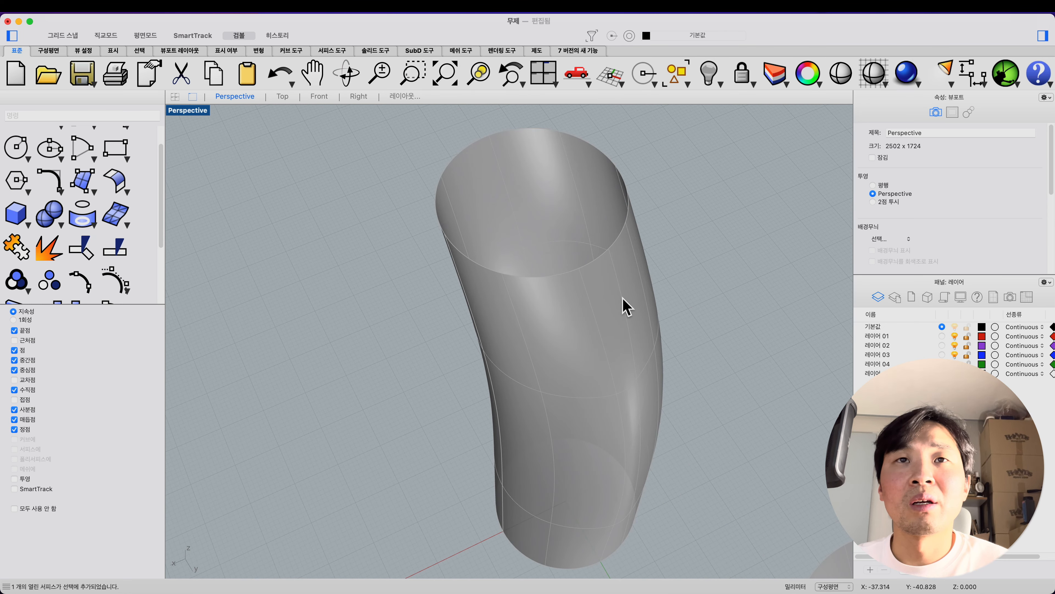
click(624, 307)
click(114, 217)
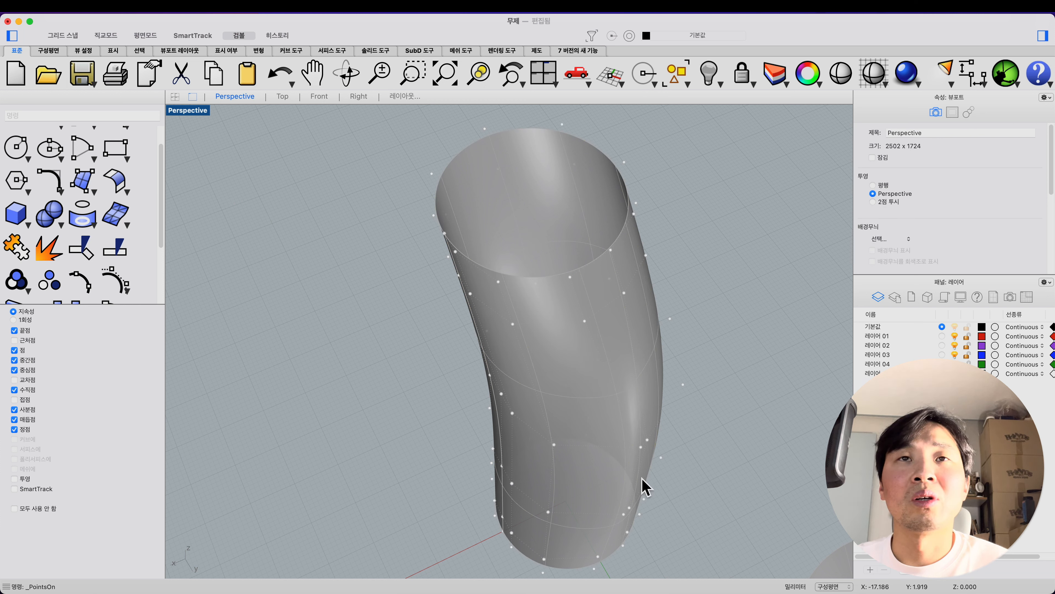
scroll(644, 464, up, 10)
scroll(645, 455, down, 18)
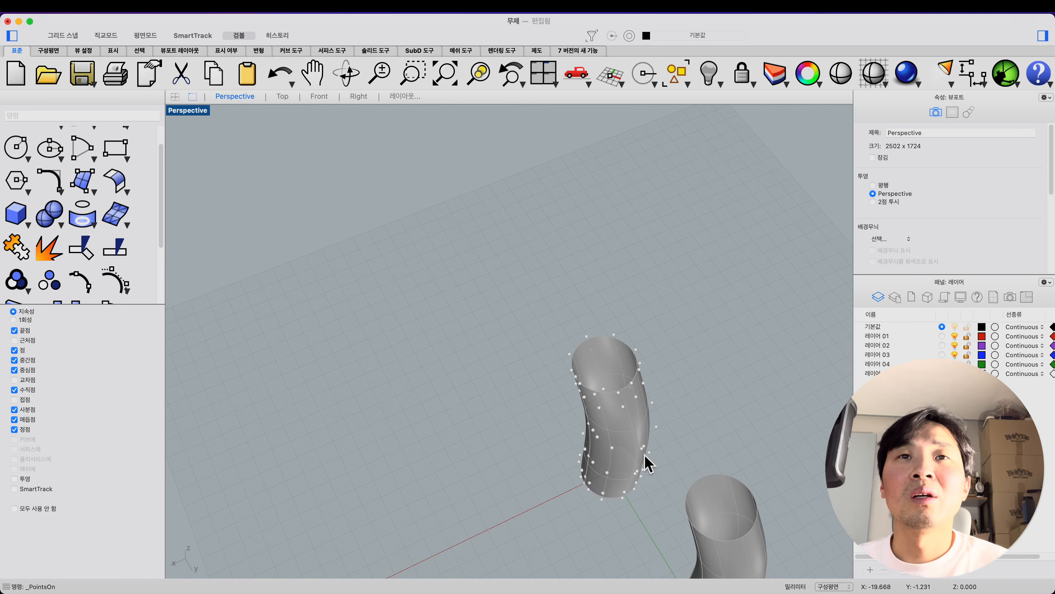
shift+right_drag(645, 454, 549, 351)
key(Escape)
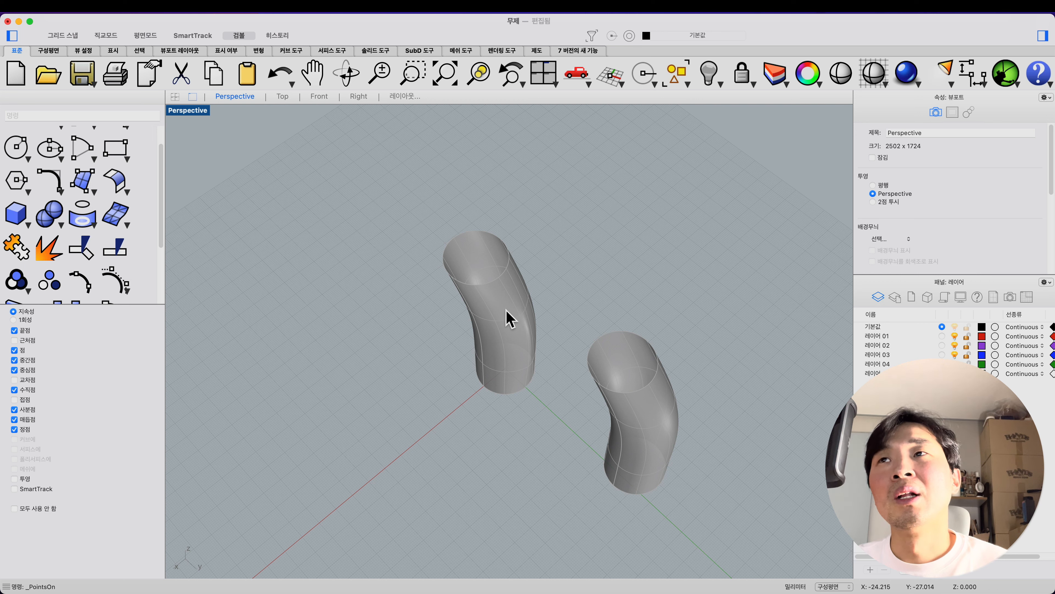
Switch to Autodesk Fusion and hide the third body with the bulbous base.
key(super+Tab)
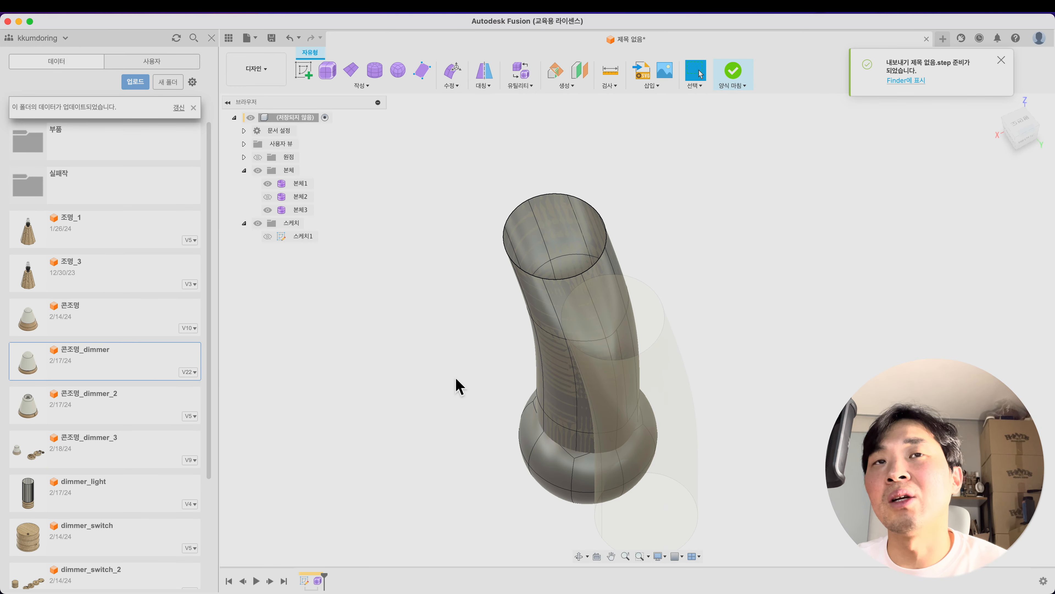
shift+middle_drag(455, 379, 372, 342)
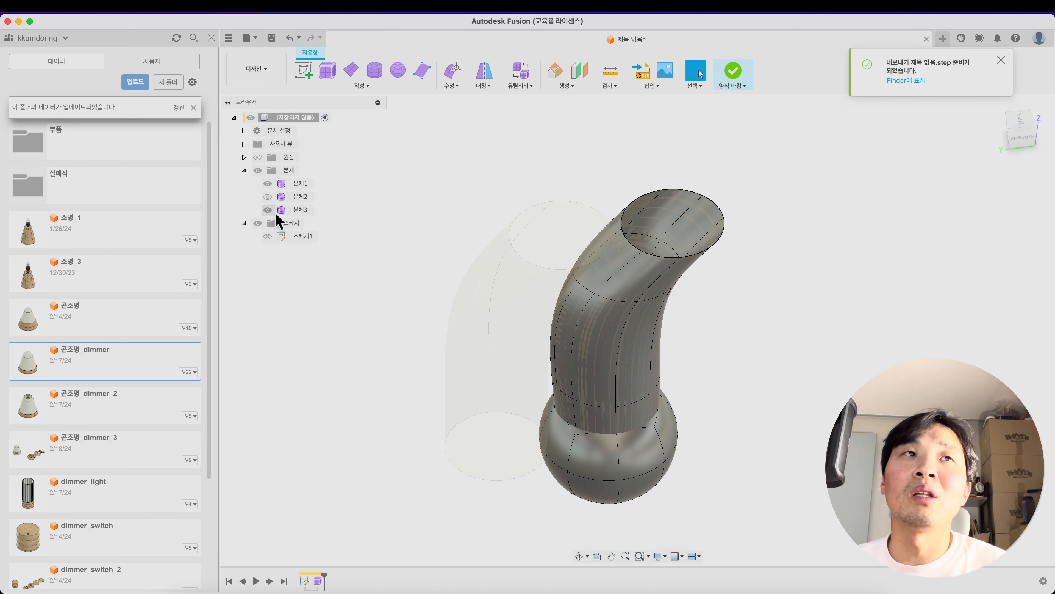
click(267, 209)
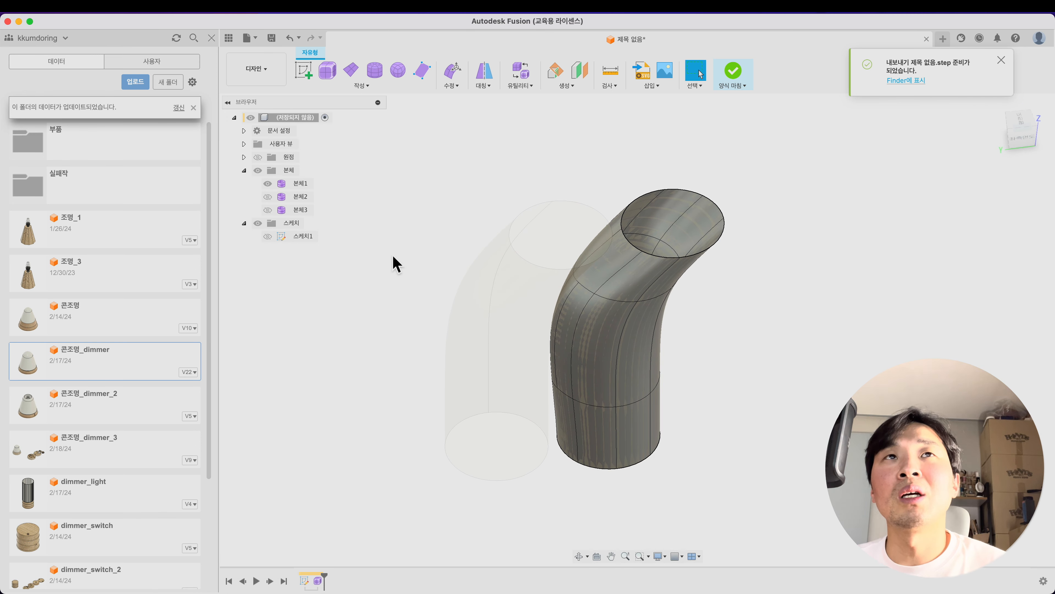
Run Repair Body on the bent T-Spline tube to inspect its star points, and accept it.
click(520, 87)
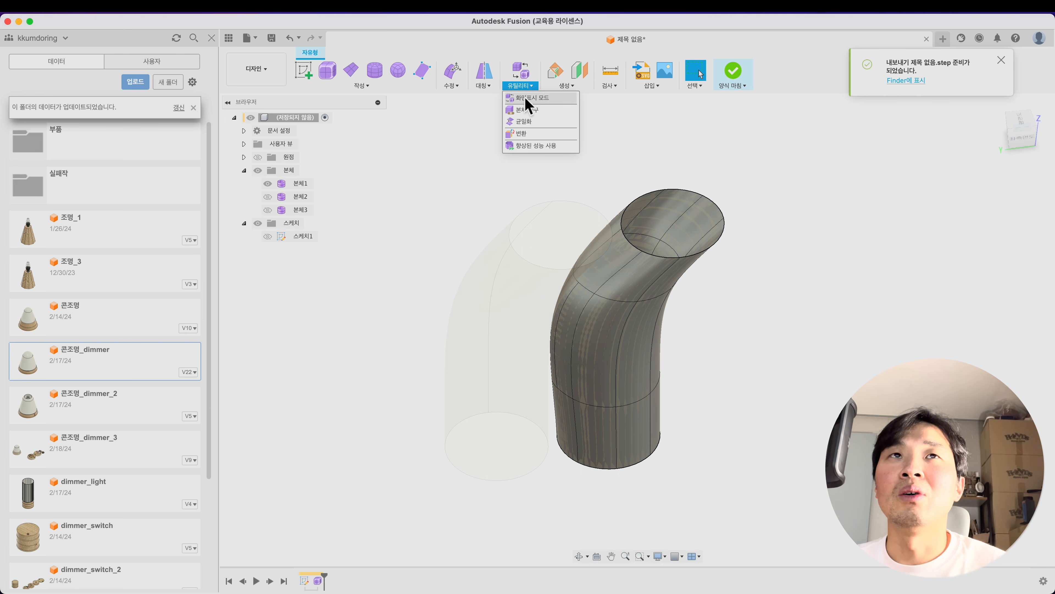
click(540, 110)
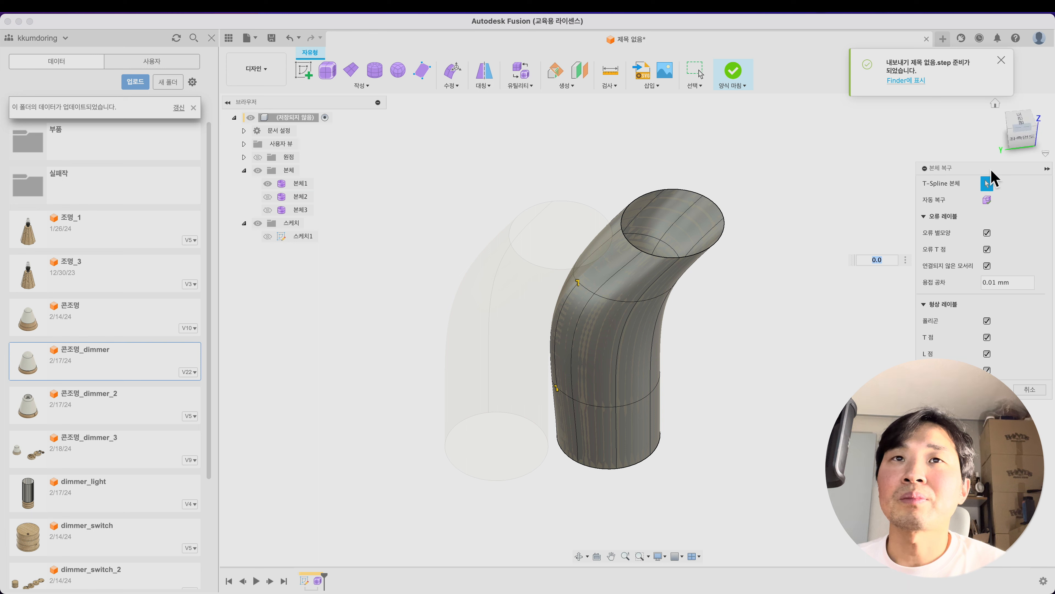
drag(962, 168, 773, 264)
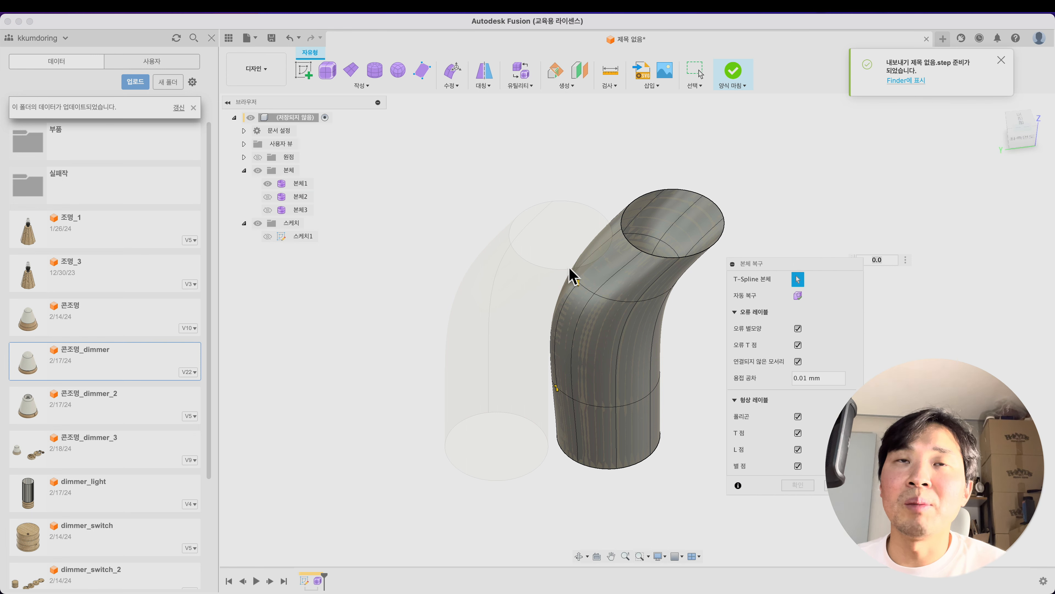
click(586, 293)
shift+middle_drag(592, 356, 618, 334)
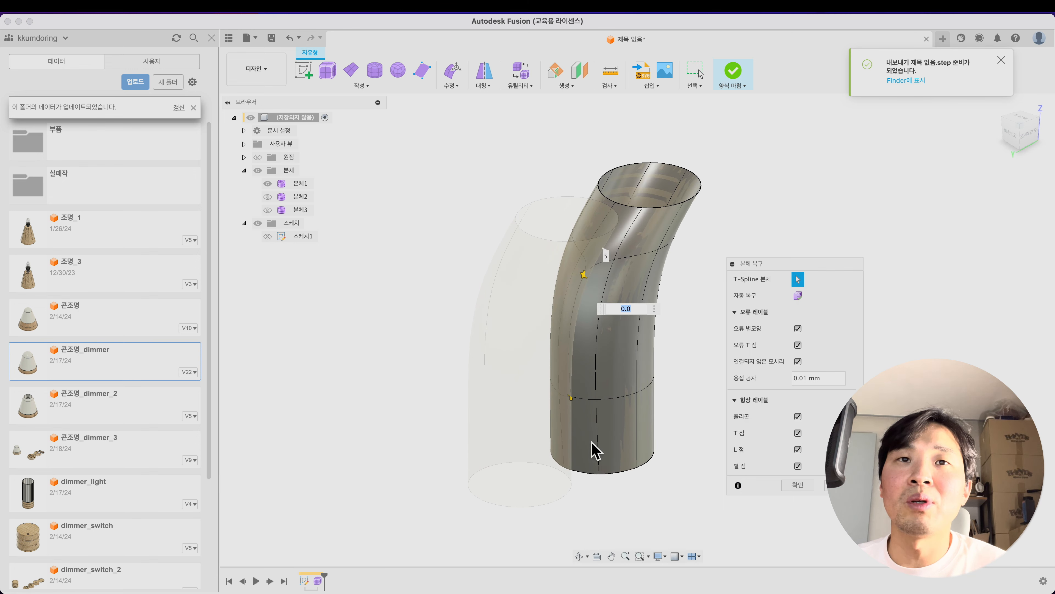
click(799, 486)
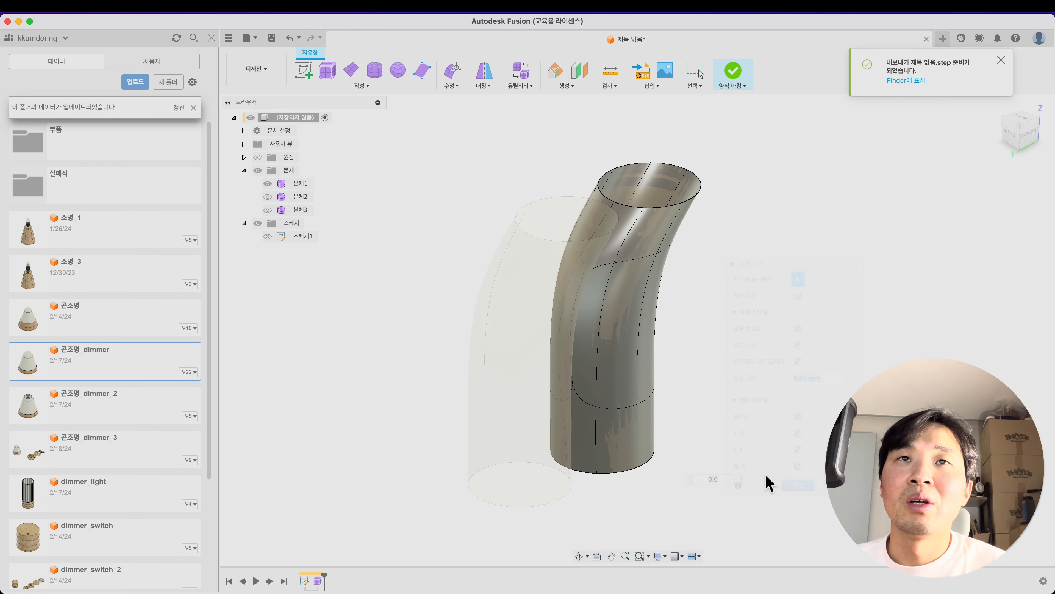
Finish the form, hide the second tube, and export the design to the Desktop as the STEP file 제목 없음_2.
click(735, 74)
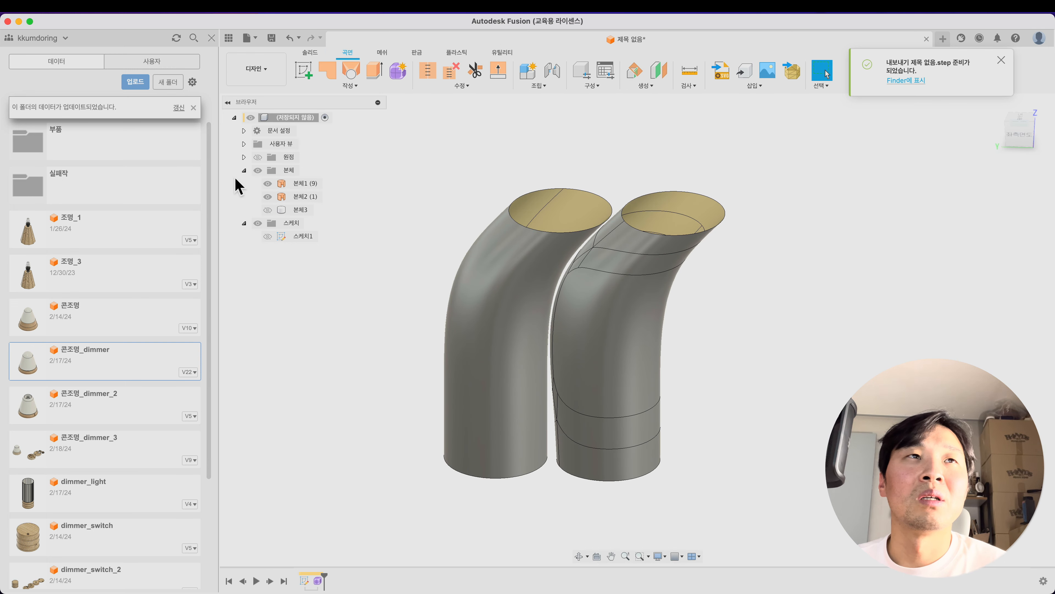
click(268, 196)
click(249, 38)
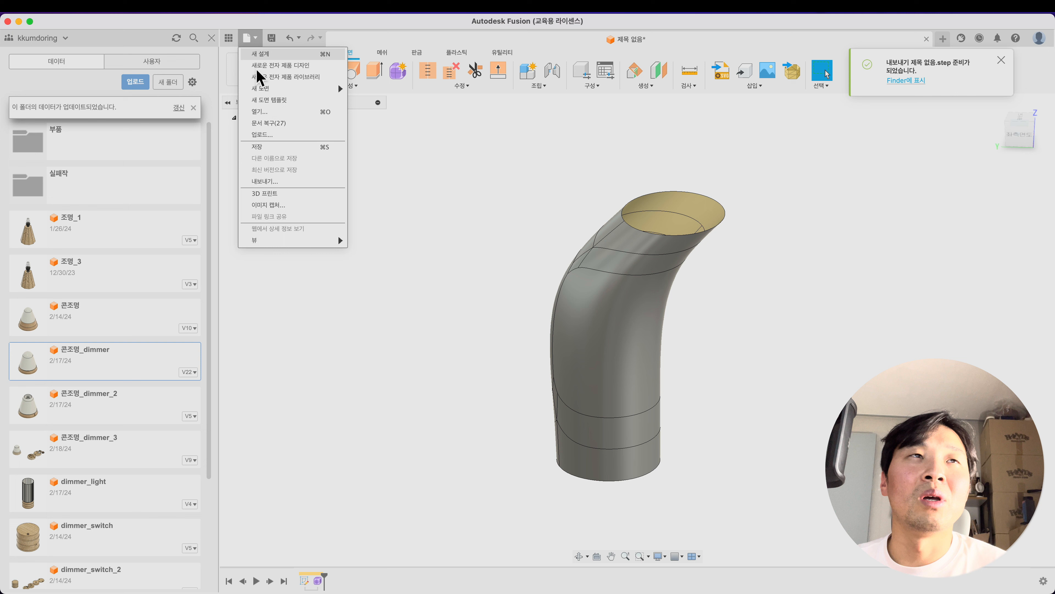
click(274, 182)
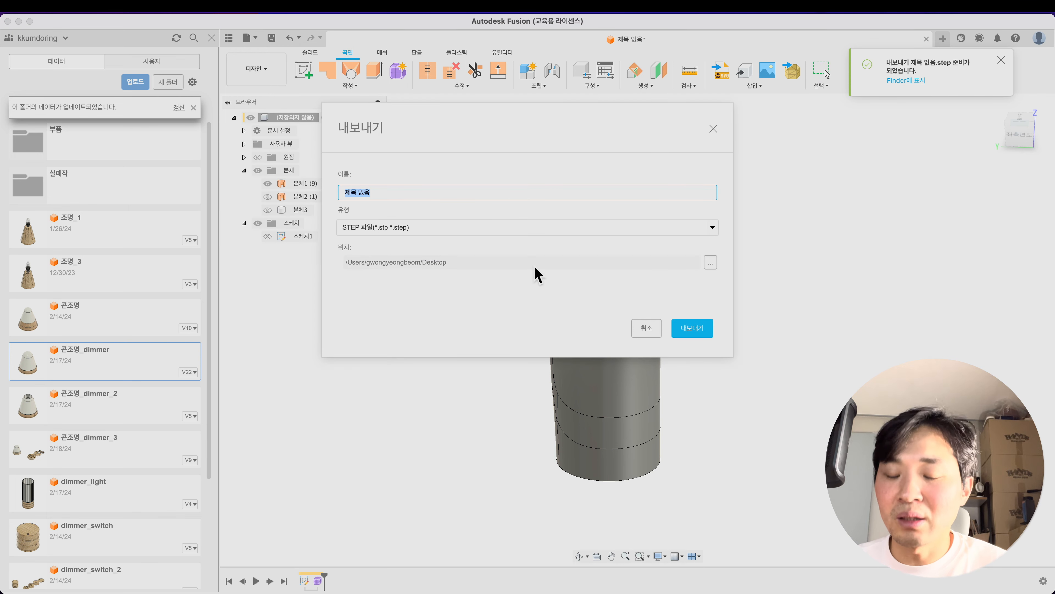
key(Right)
key(Return)
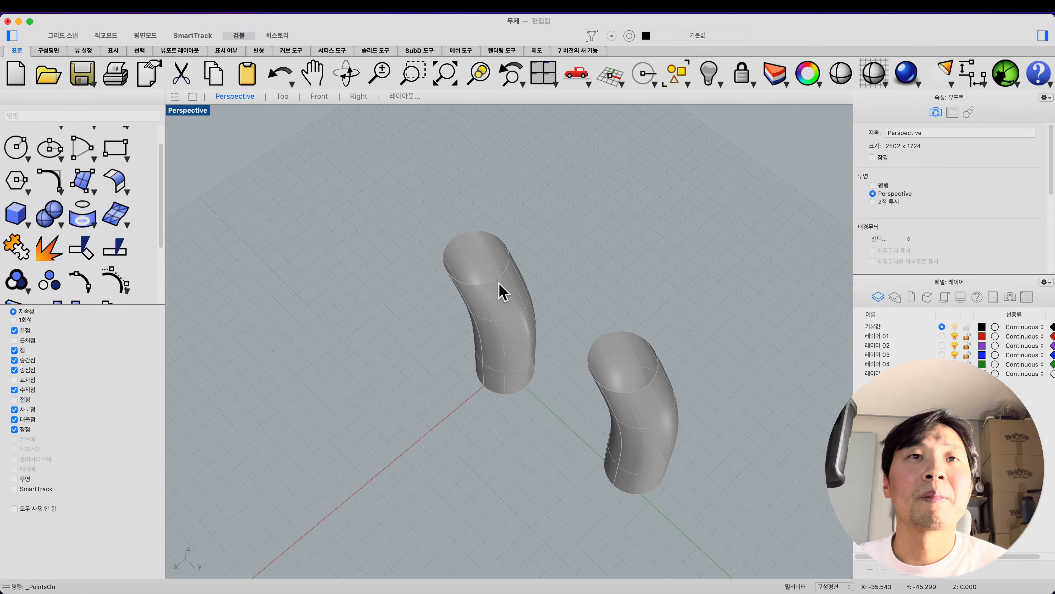
In Rhino, move the tube at the origin aside and import 제목 없음_2.step with joined surfaces.
drag(502, 291, 379, 366)
click(399, 279)
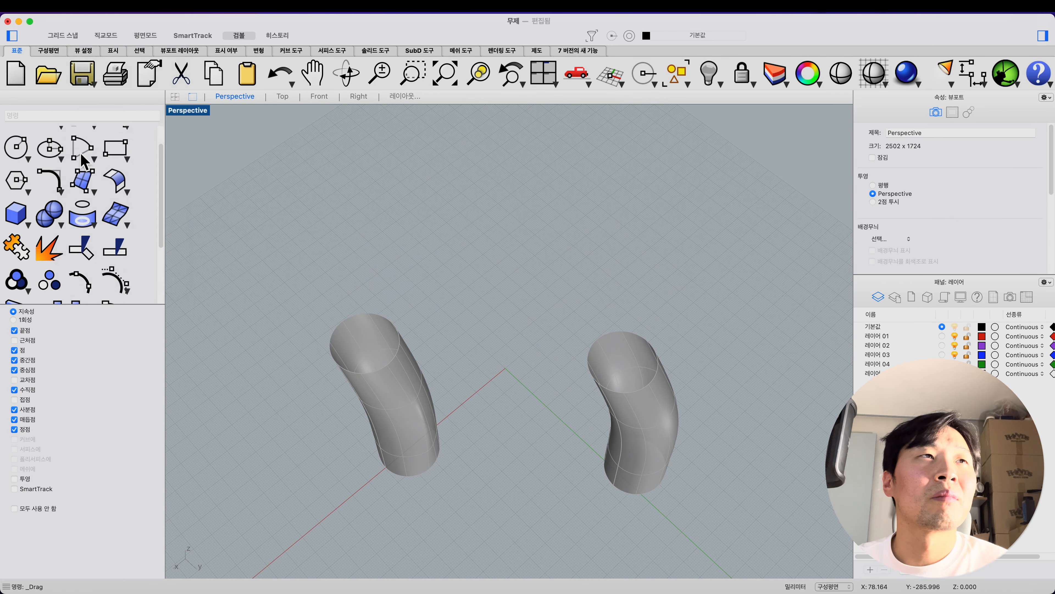
click(72, 6)
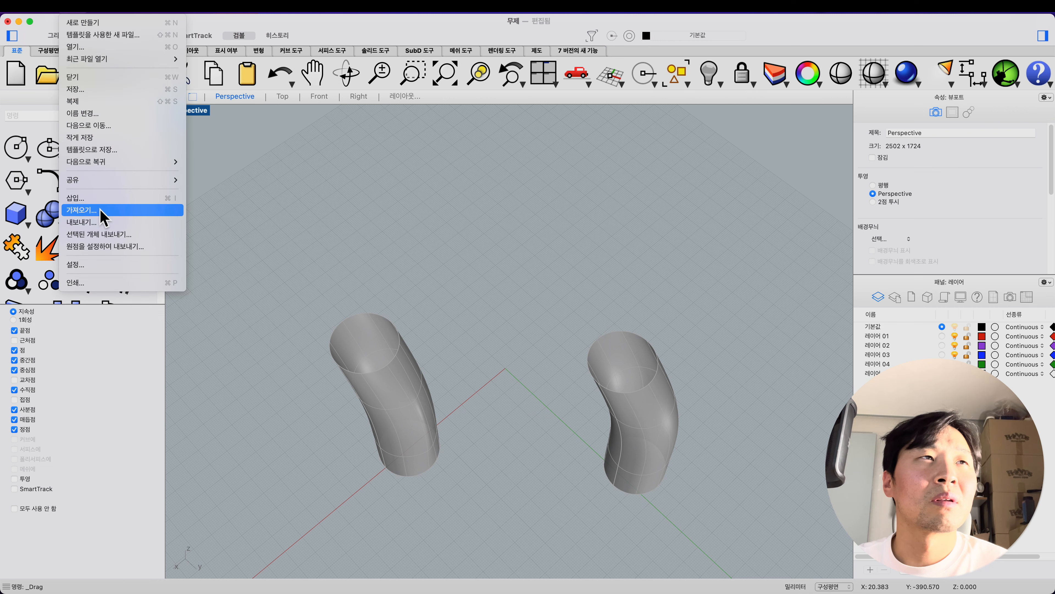
click(124, 210)
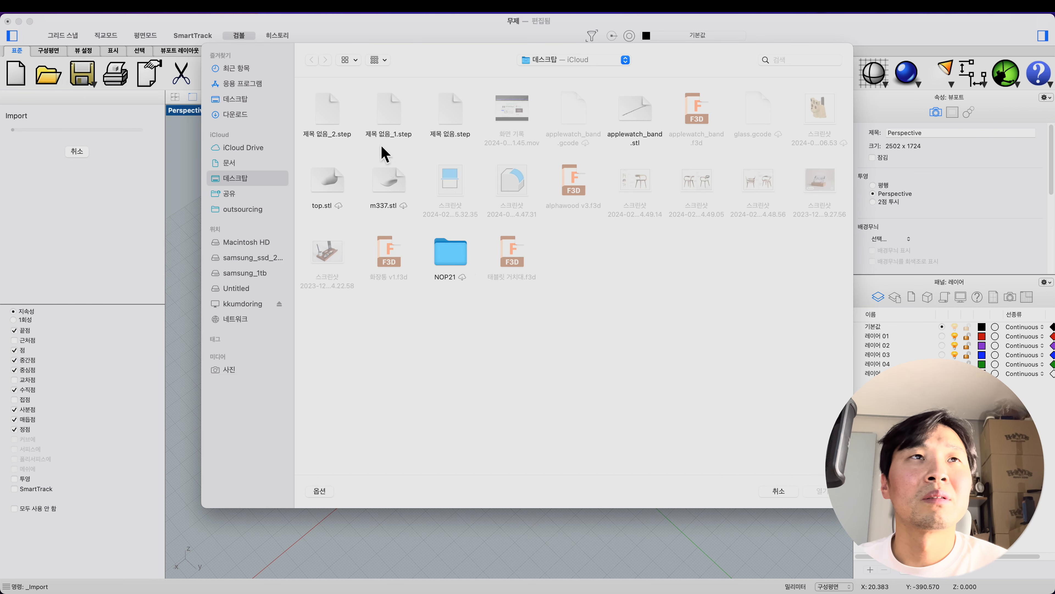
double_click(327, 118)
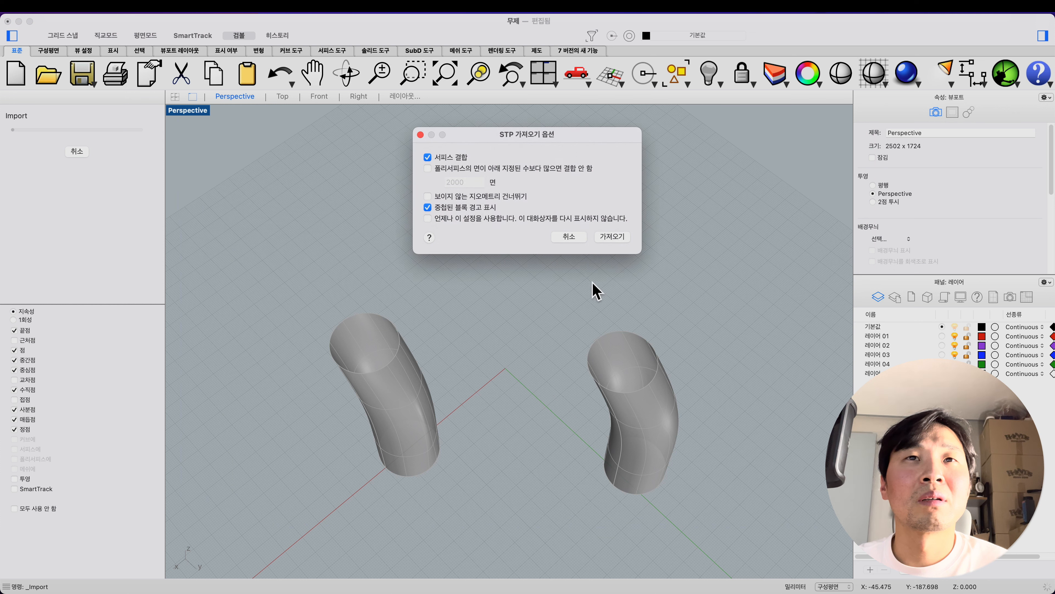
click(612, 236)
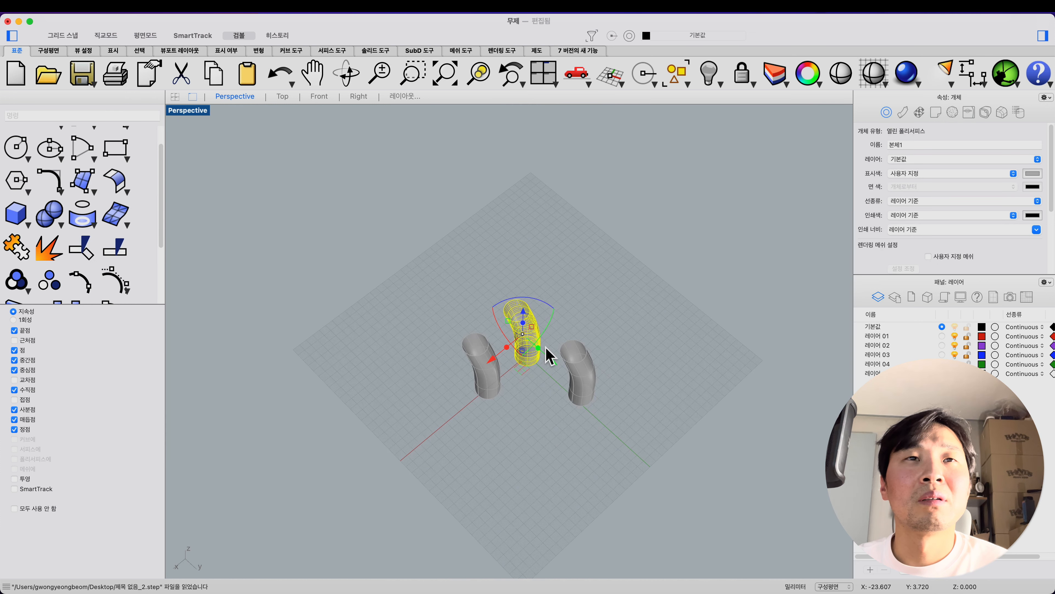
Set the display colour of all three tubes to black.
click(539, 353)
shift+click(361, 455)
shift+click(655, 464)
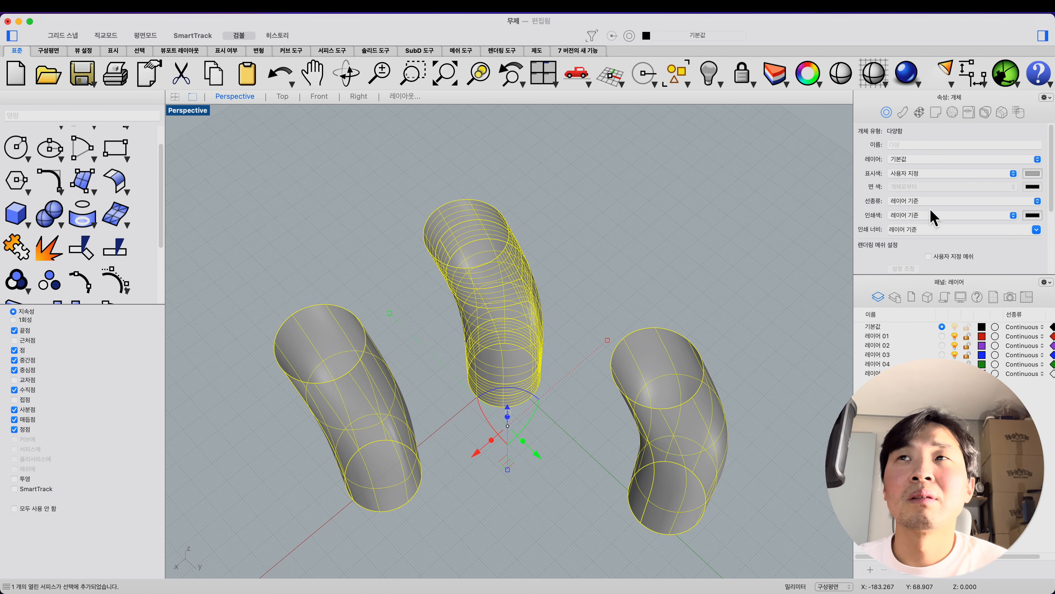
click(1031, 174)
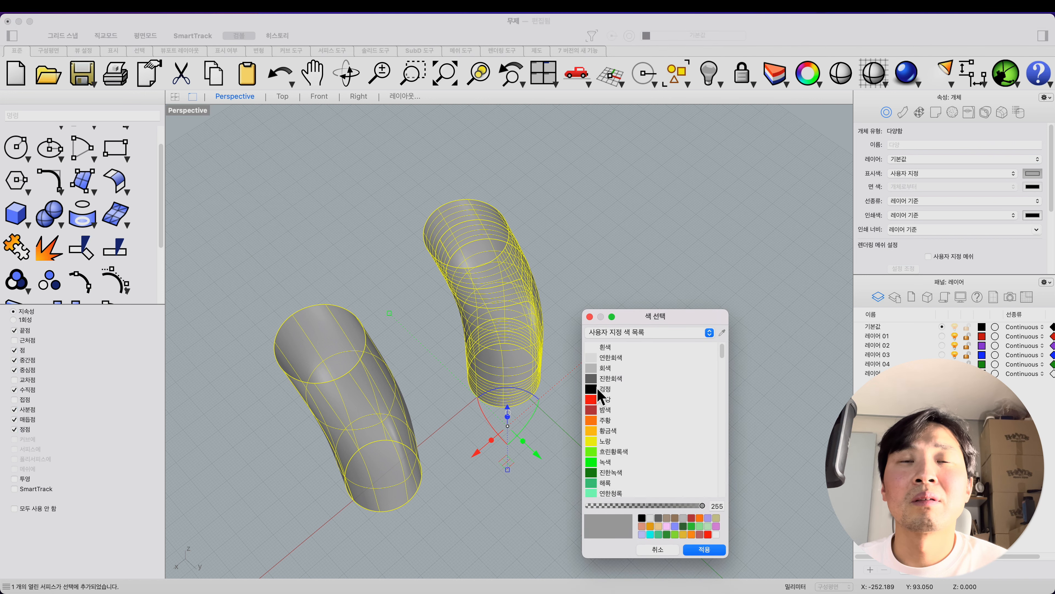
double_click(598, 389)
click(548, 418)
right_drag(530, 414, 491, 354)
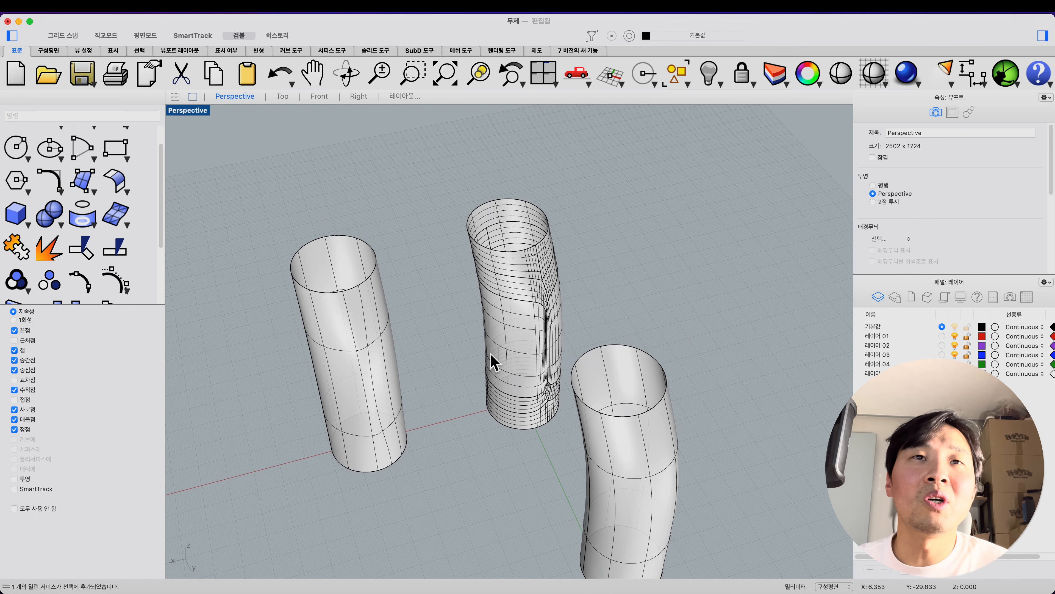
Turn off the isocurve display on the newly imported tube and the single-surface tube that was moved aside.
click(485, 352)
shift+click(395, 366)
scroll(965, 235, down, 5)
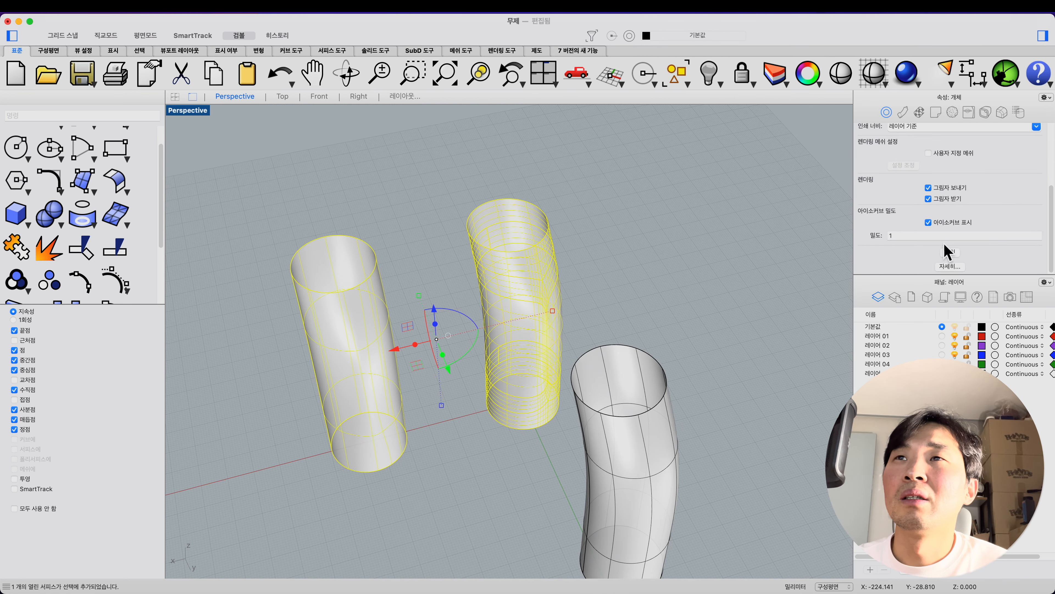
click(928, 222)
key(Escape)
Explode the newly imported polysurface tube and turn on the control points of its separate surfaces.
click(537, 288)
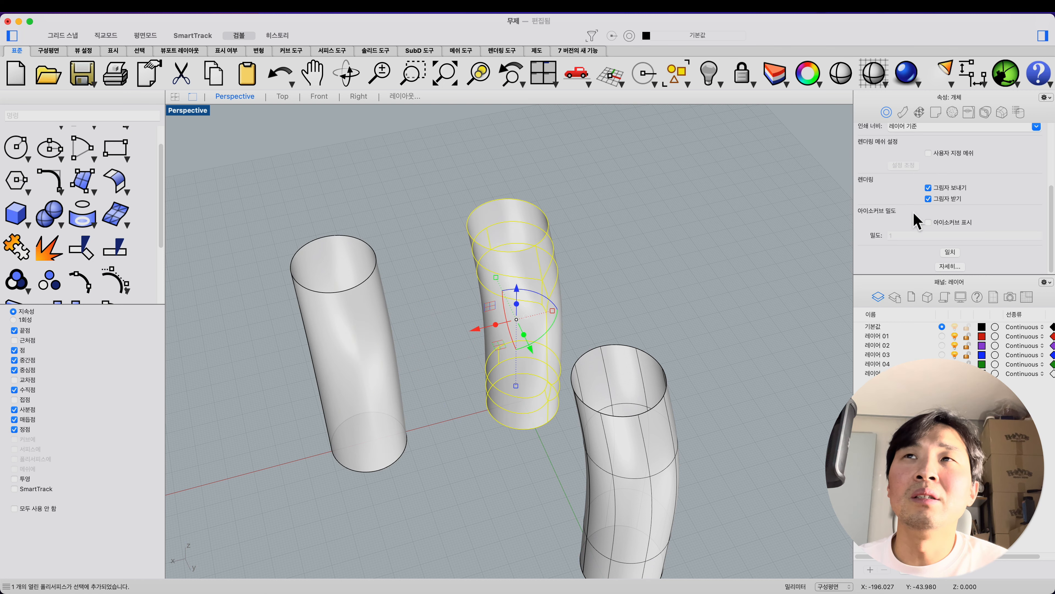
scroll(960, 175, up, 5)
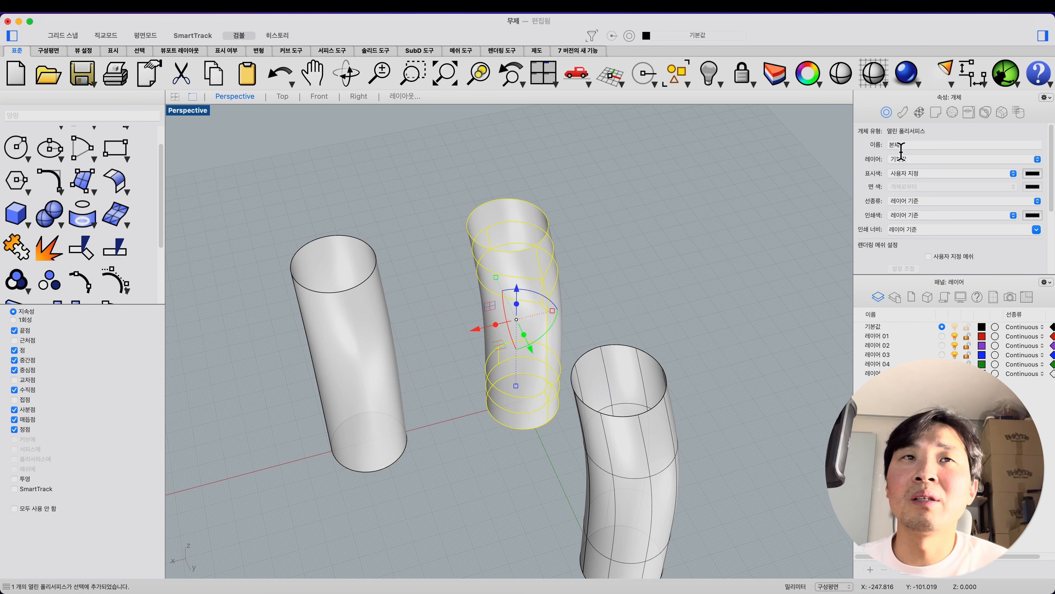
click(734, 214)
click(559, 288)
scroll(556, 287, up, 3)
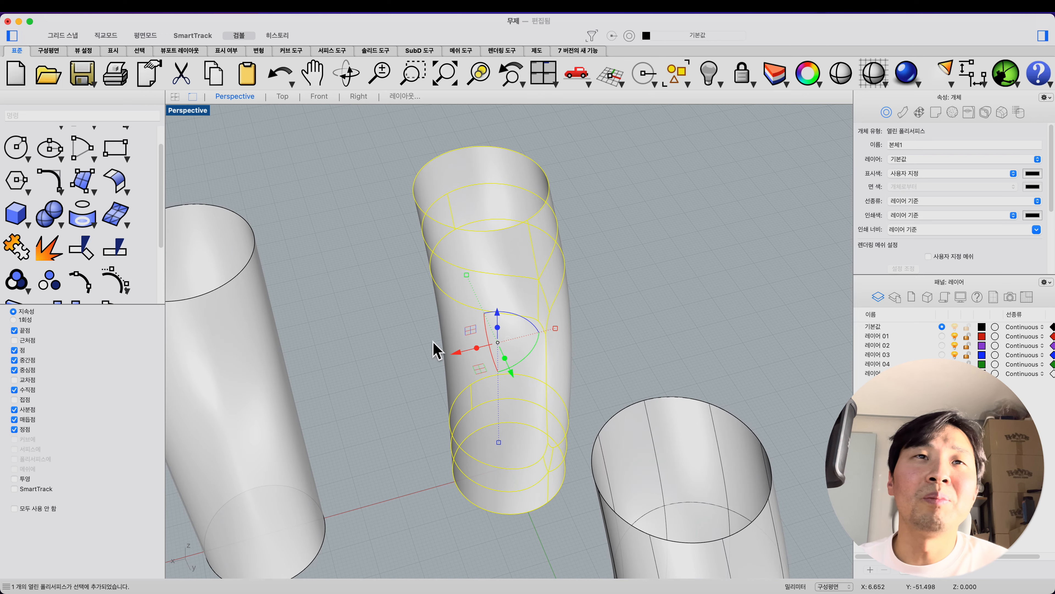
shift+right_drag(434, 351, 514, 325)
click(124, 287)
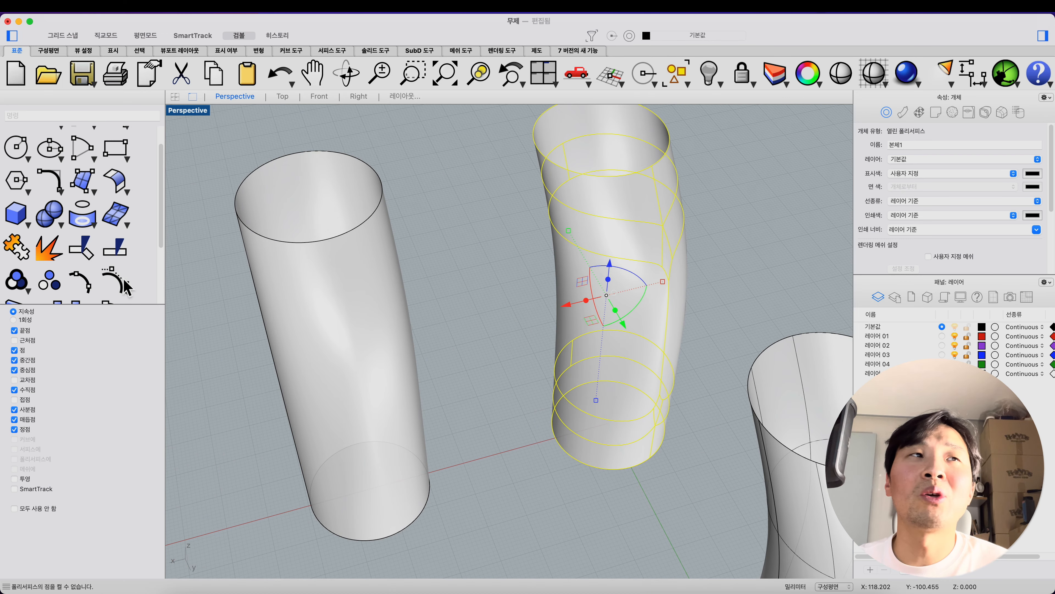
click(57, 259)
click(113, 287)
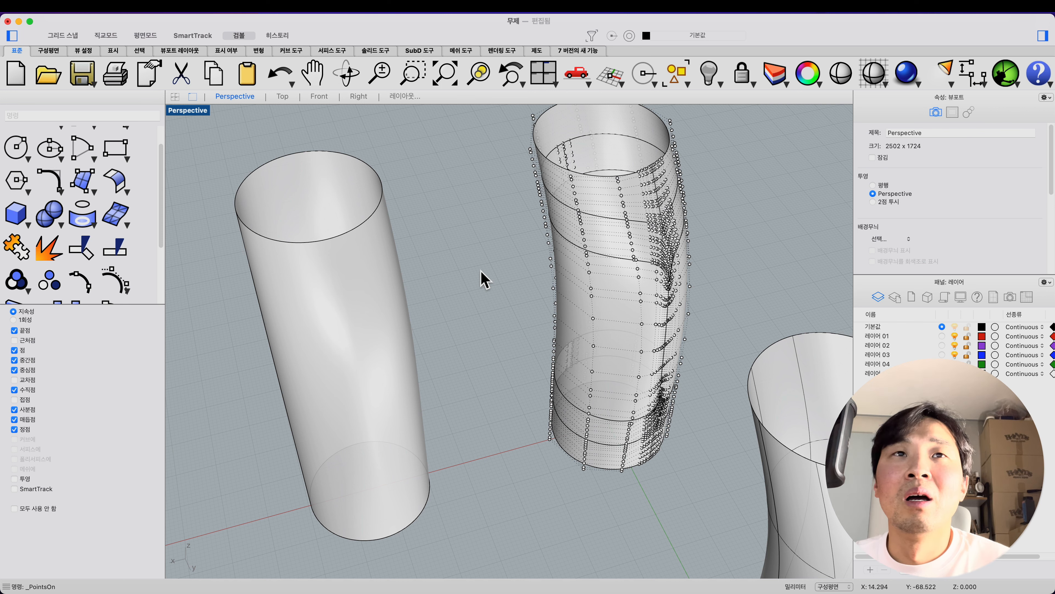
Turn on the control points of the single-surface tube beside the exploded one.
click(398, 301)
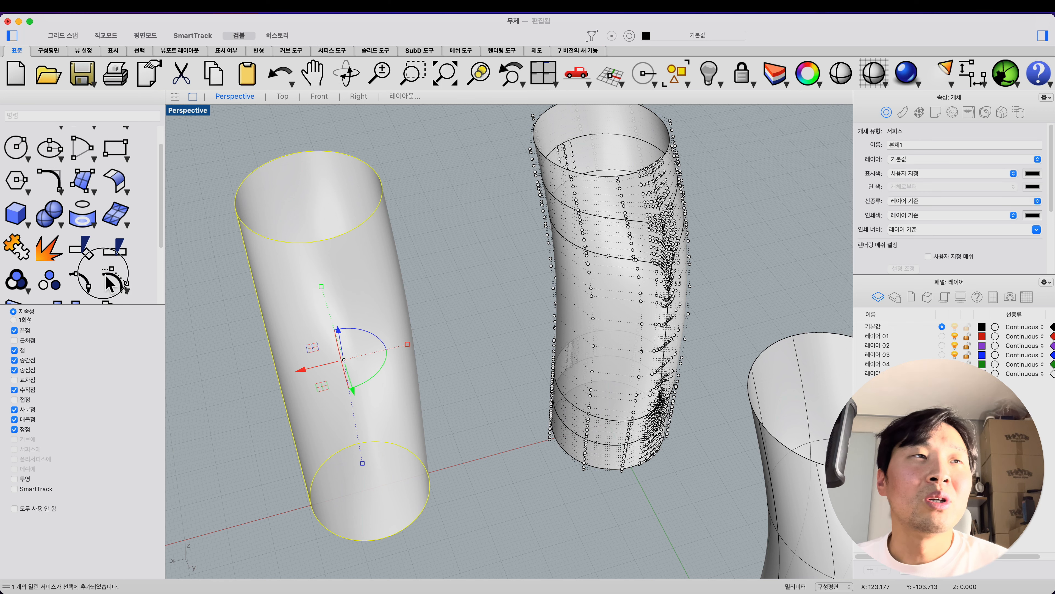
click(116, 280)
shift+right_drag(440, 381, 472, 375)
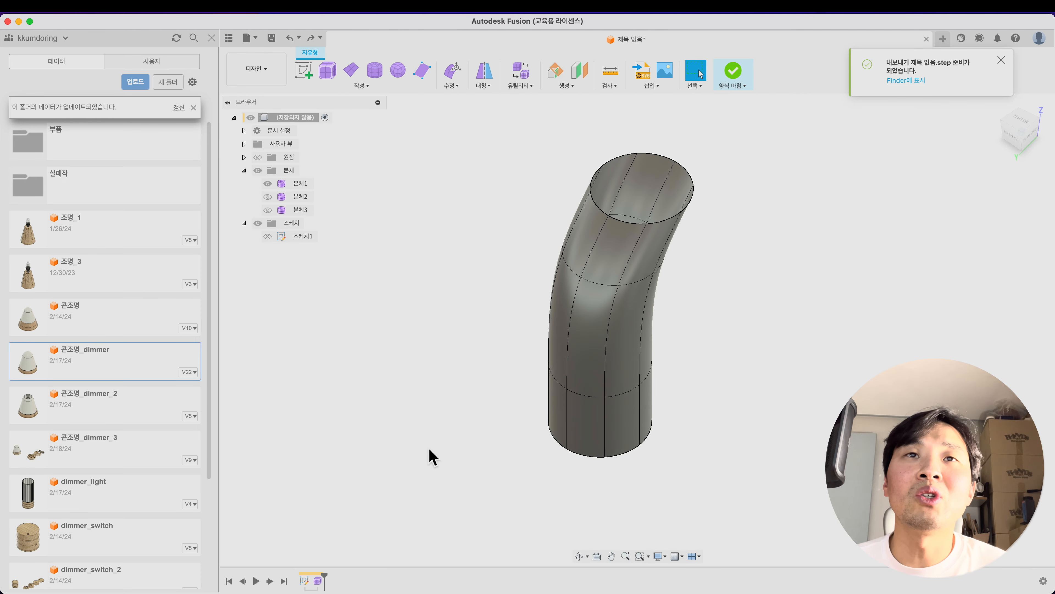
In Fusion, start Edit Form on the bent tube, select the whole body, and set the selection filter to faces.
click(589, 360)
shift+middle_drag(506, 330, 624, 354)
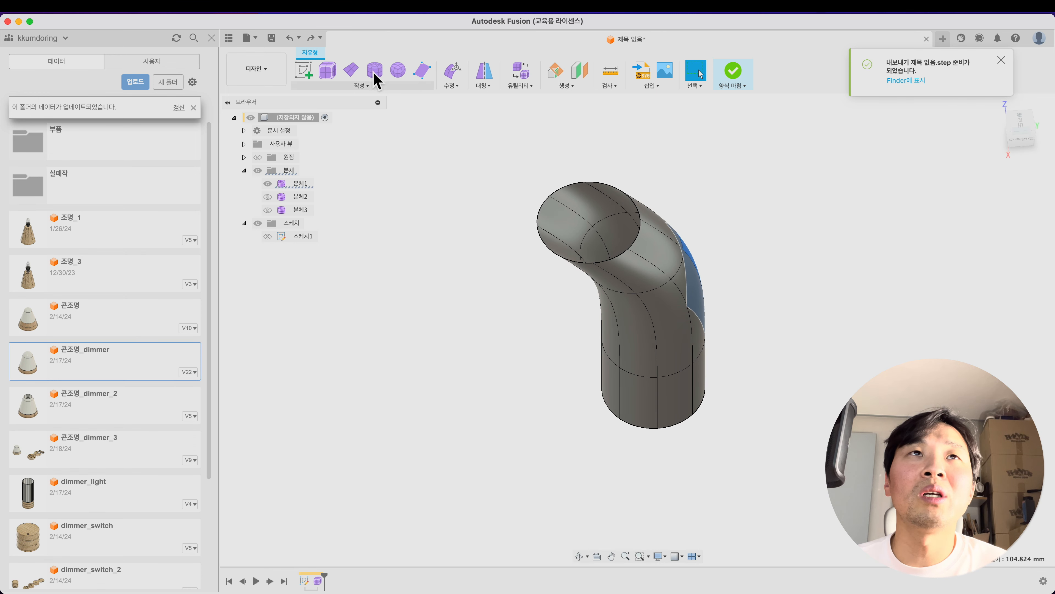
click(461, 74)
middle_drag(707, 349, 627, 389)
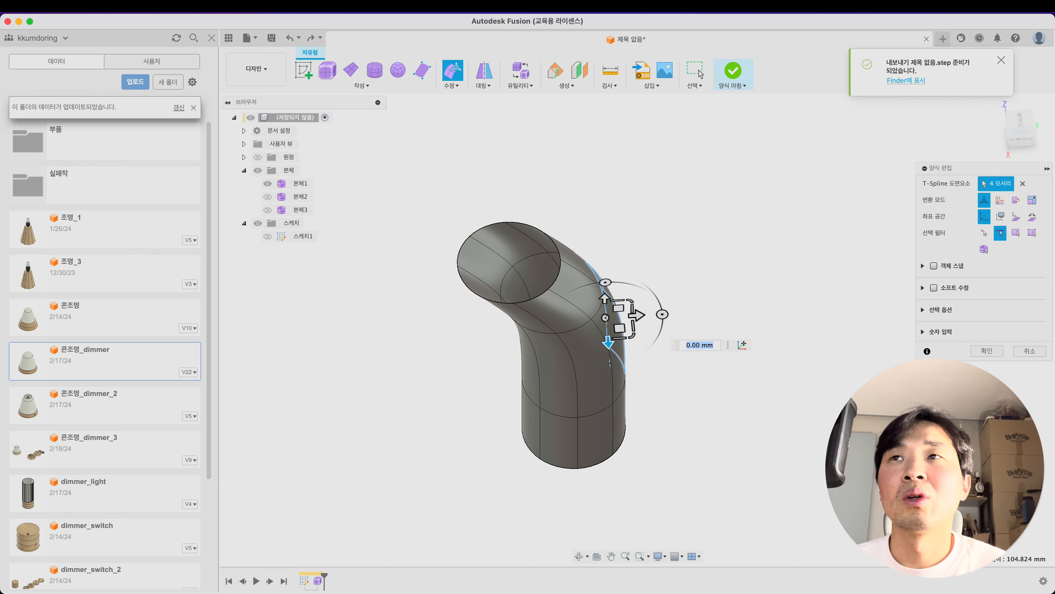
click(985, 250)
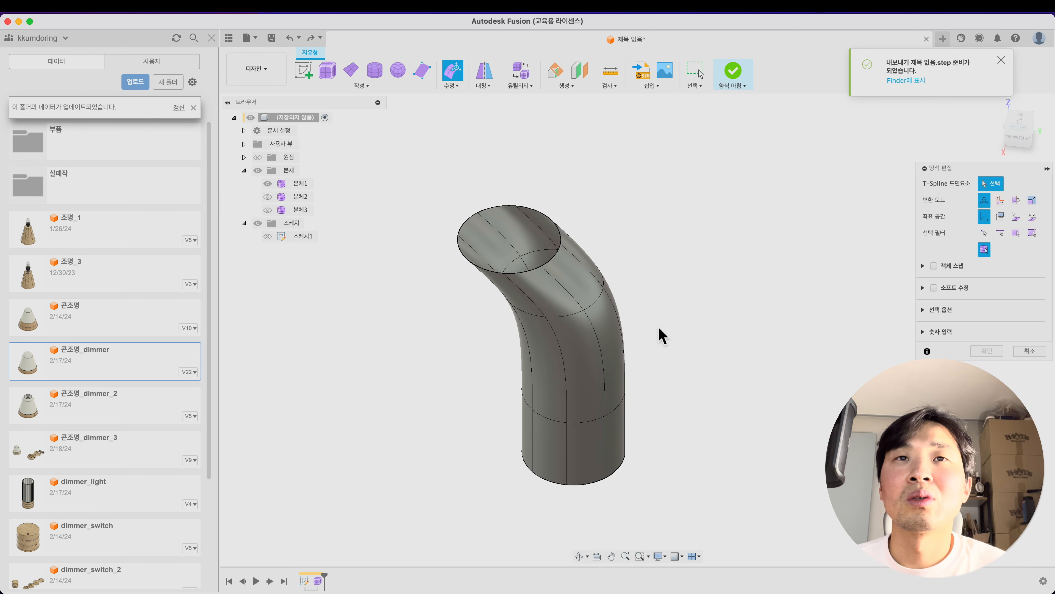
click(615, 333)
click(1017, 233)
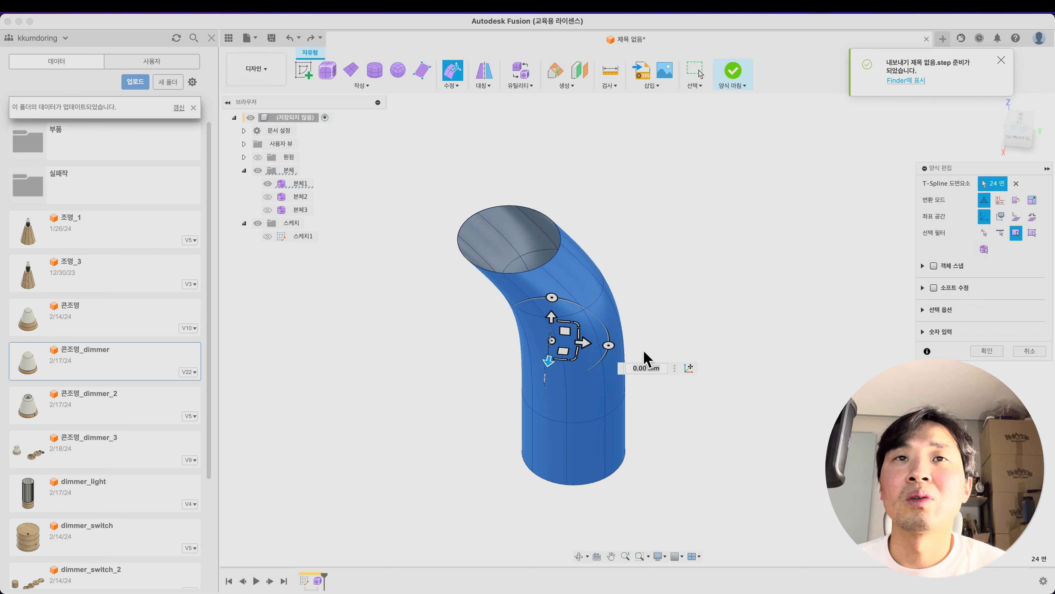
Pull two adjacent faces on the tube's outer bend outward by about 19 mm to form a bulge.
click(606, 349)
shift+middle_drag(606, 349, 680, 332)
shift+click(614, 333)
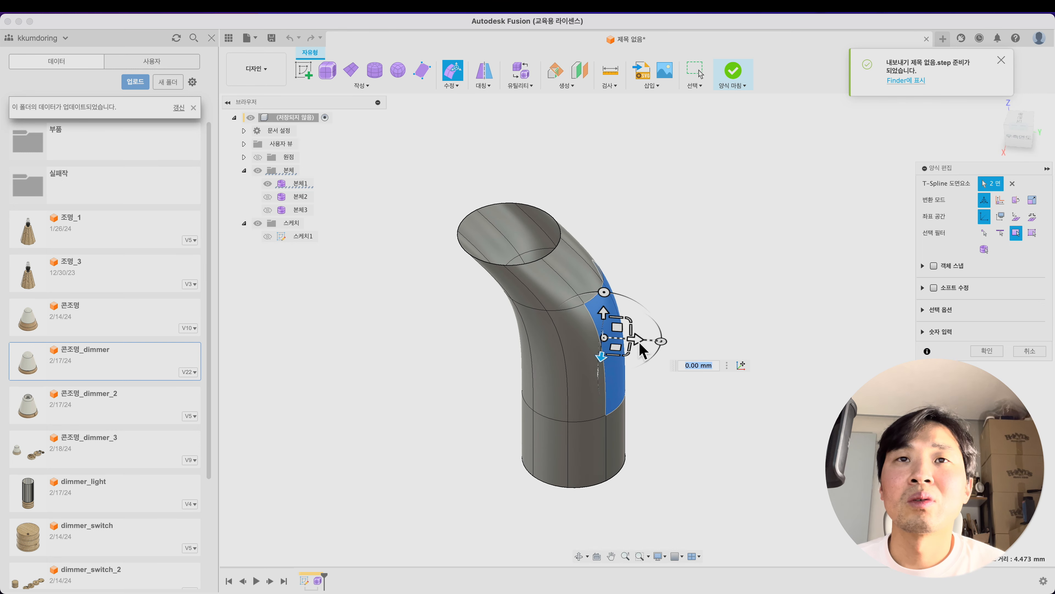
drag(639, 341, 702, 344)
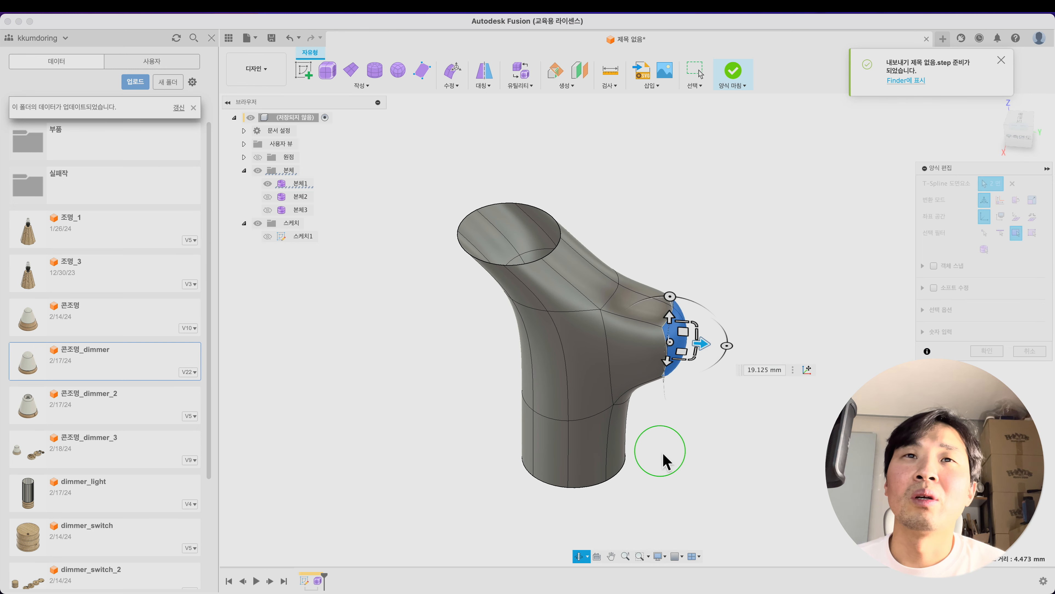
shift+middle_drag(667, 452, 706, 416)
click(987, 350)
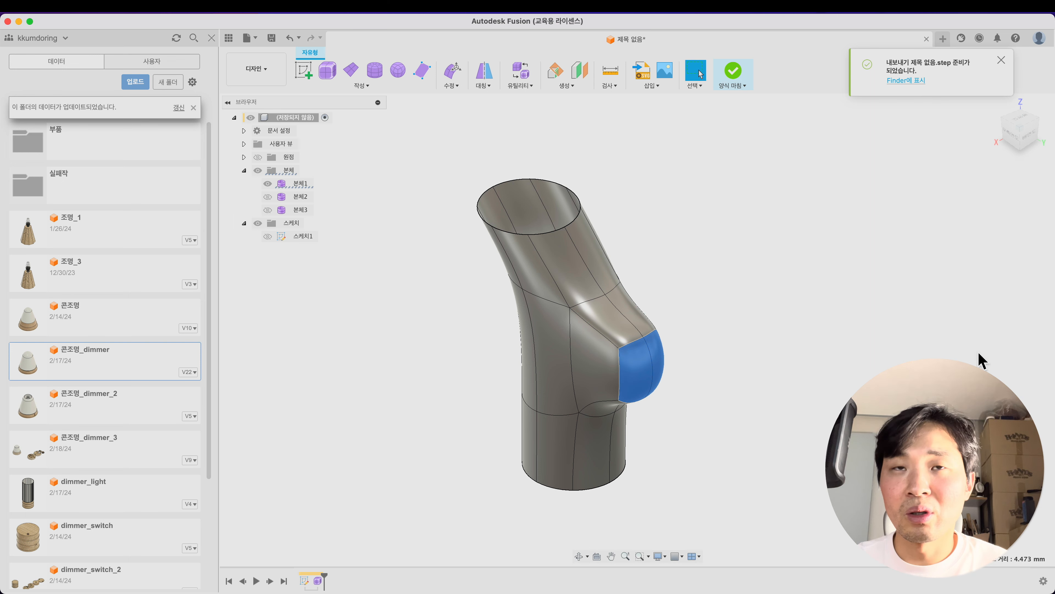
Delete the two bulged faces on the tube's outer bend to leave an opening.
key(Delete)
shift+middle_drag(859, 339, 766, 313)
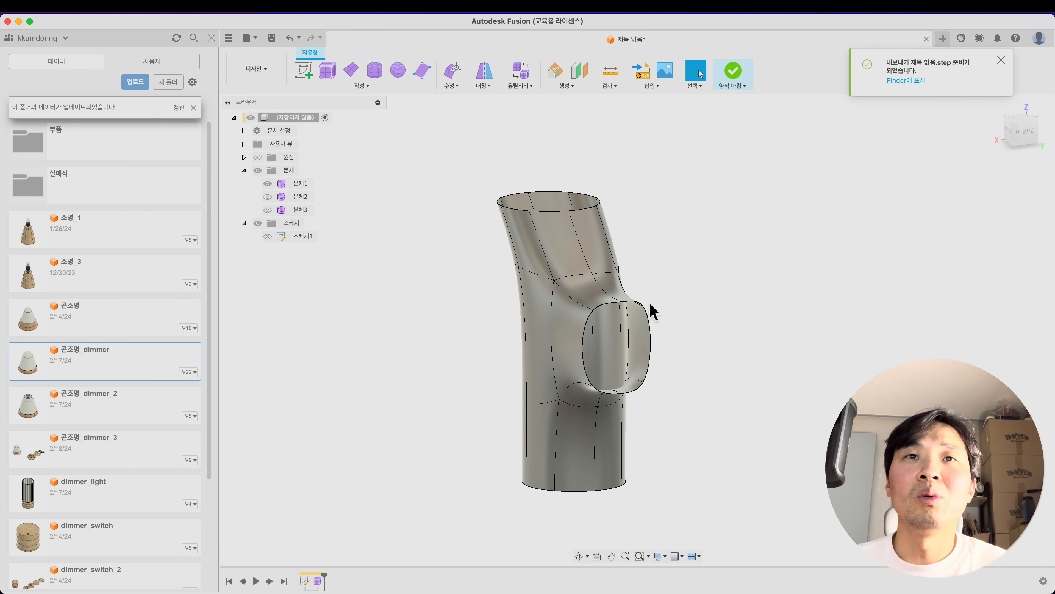
With Edit Form, select the four corner vertices of the opening's rim and pull them outward to form a side branch.
click(454, 71)
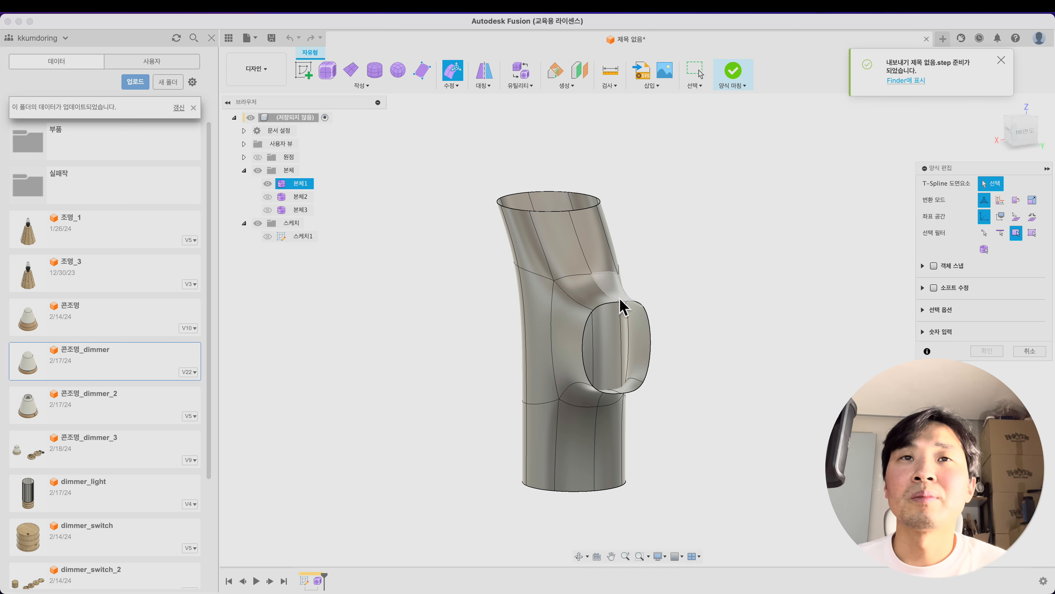
click(984, 233)
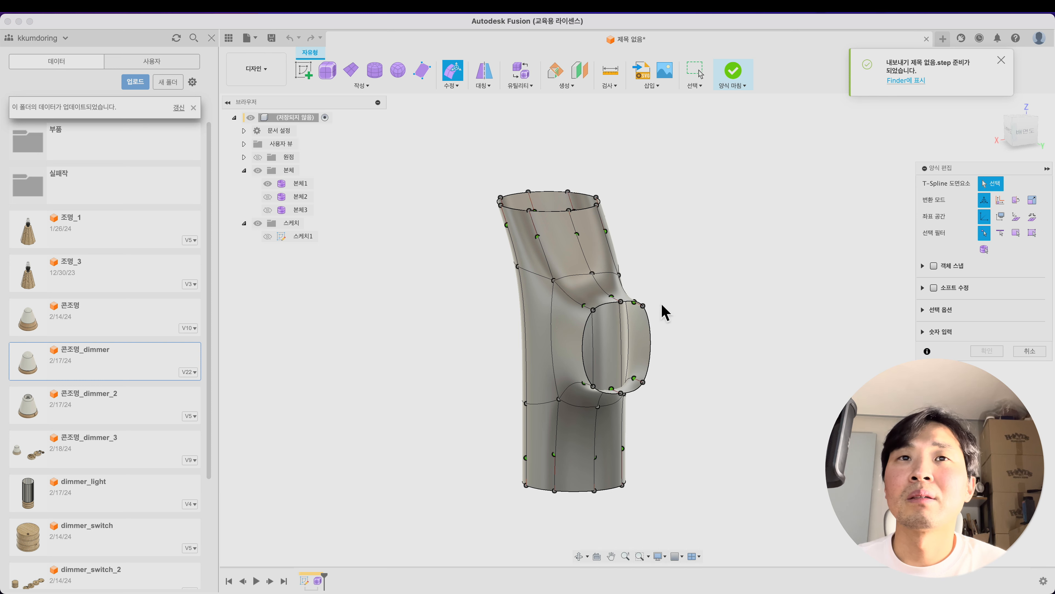
click(593, 310)
shift+click(592, 386)
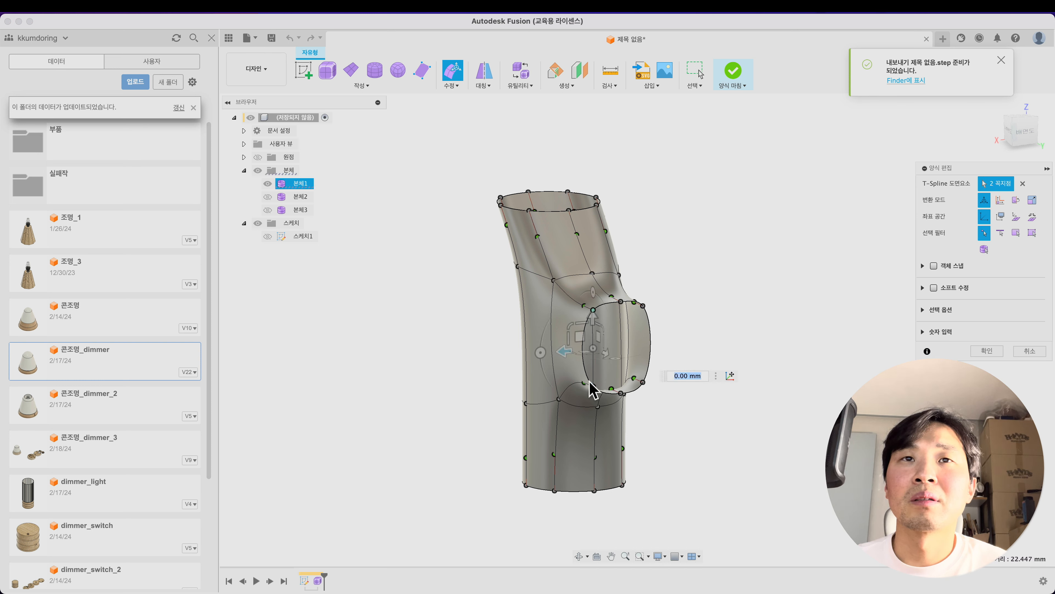
shift+click(643, 306)
shift+click(643, 382)
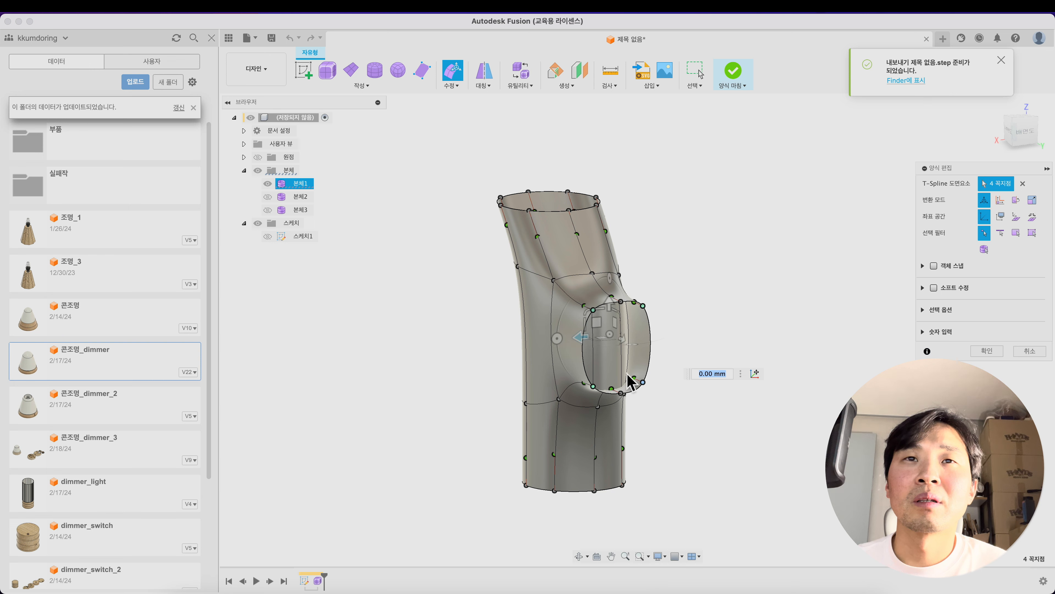
drag(607, 337, 669, 339)
click(667, 331)
shift+middle_drag(668, 332, 541, 330)
click(987, 357)
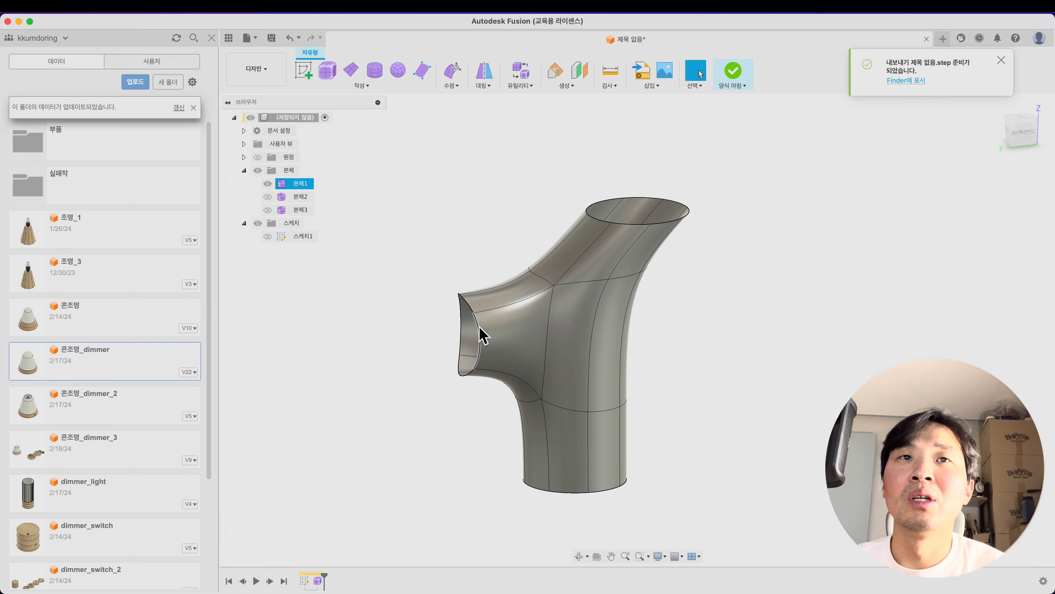
Scale the six rim vertices of the side branch's opening with Edit Form, and finish the form.
shift+middle_drag(483, 330, 460, 351)
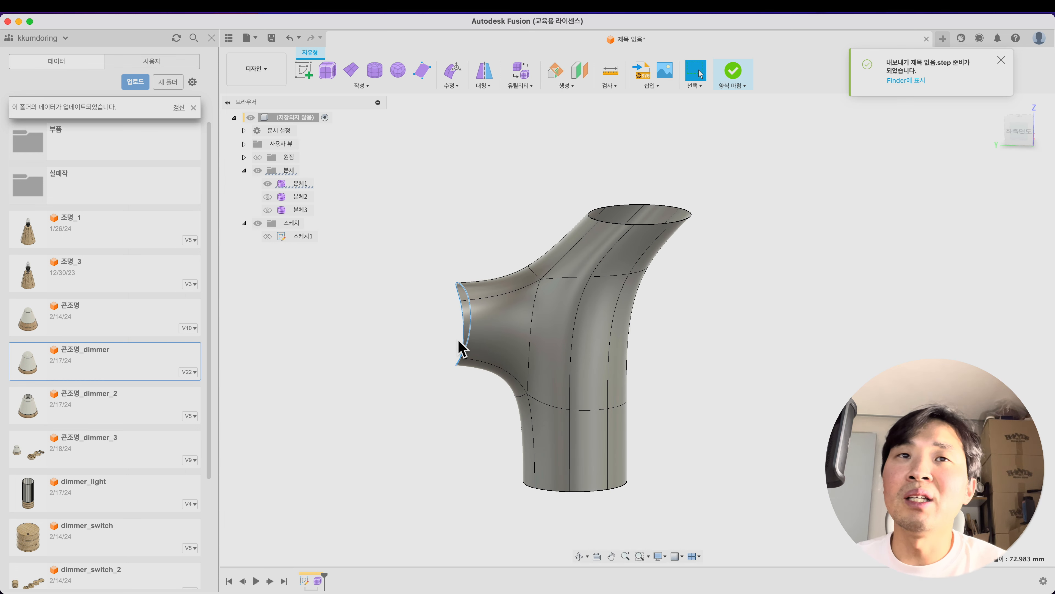
click(453, 70)
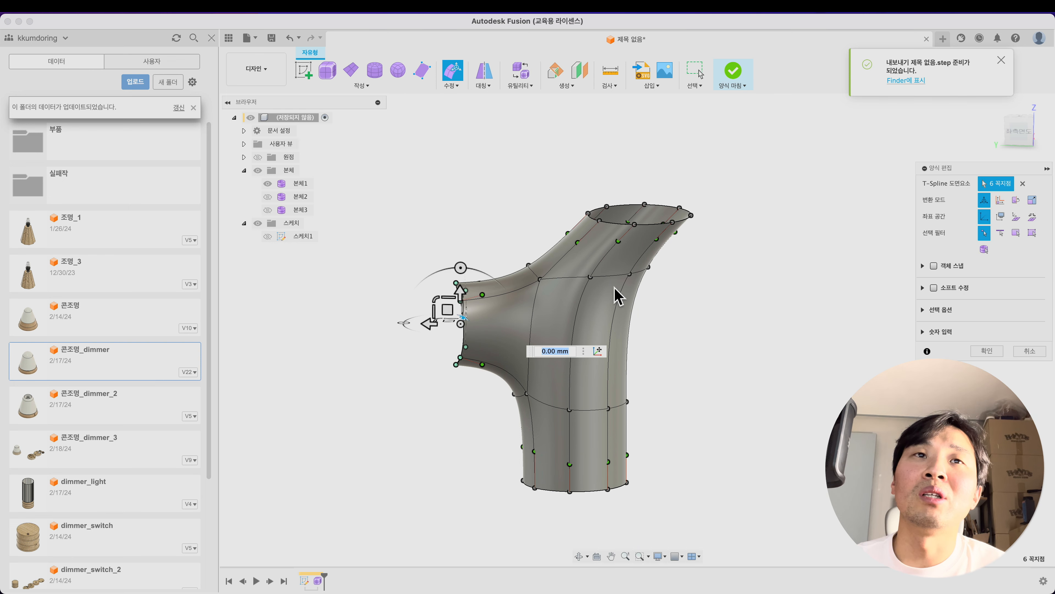
drag(436, 312, 534, 334)
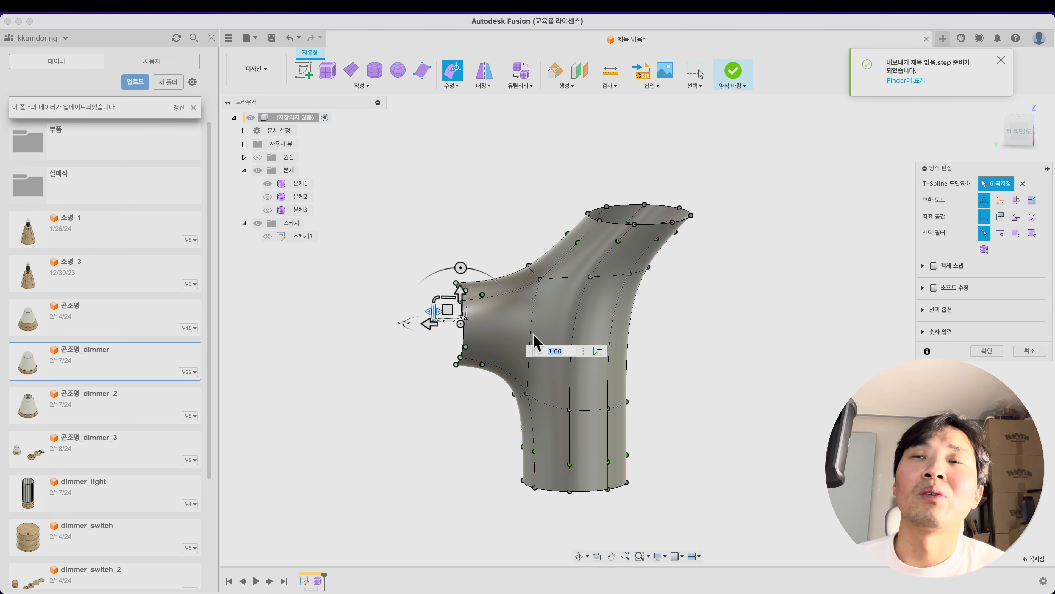
click(987, 350)
shift+middle_drag(761, 317, 756, 302)
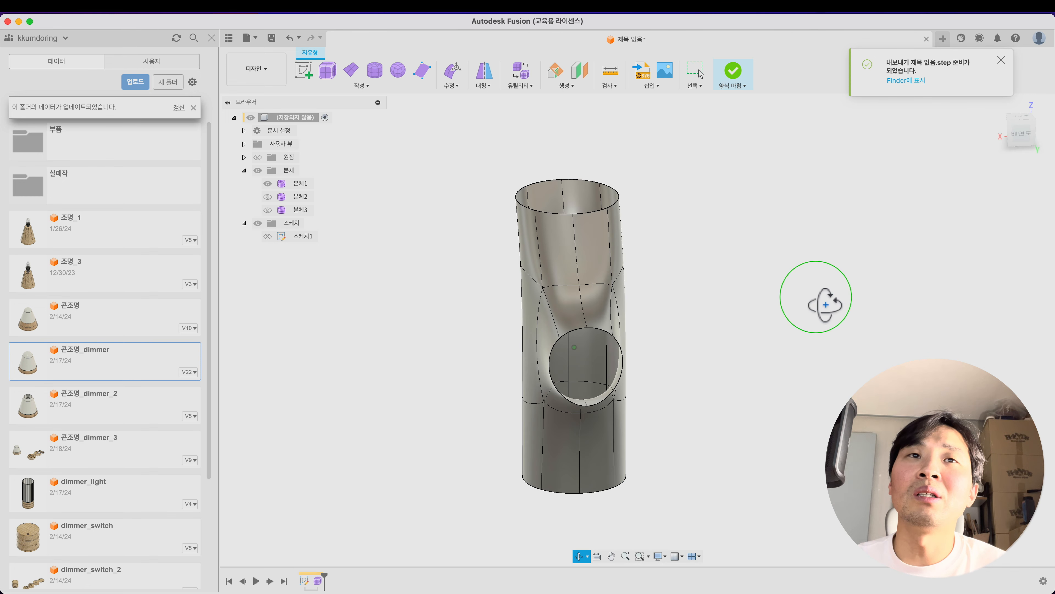
click(733, 88)
shift+middle_drag(789, 264, 824, 266)
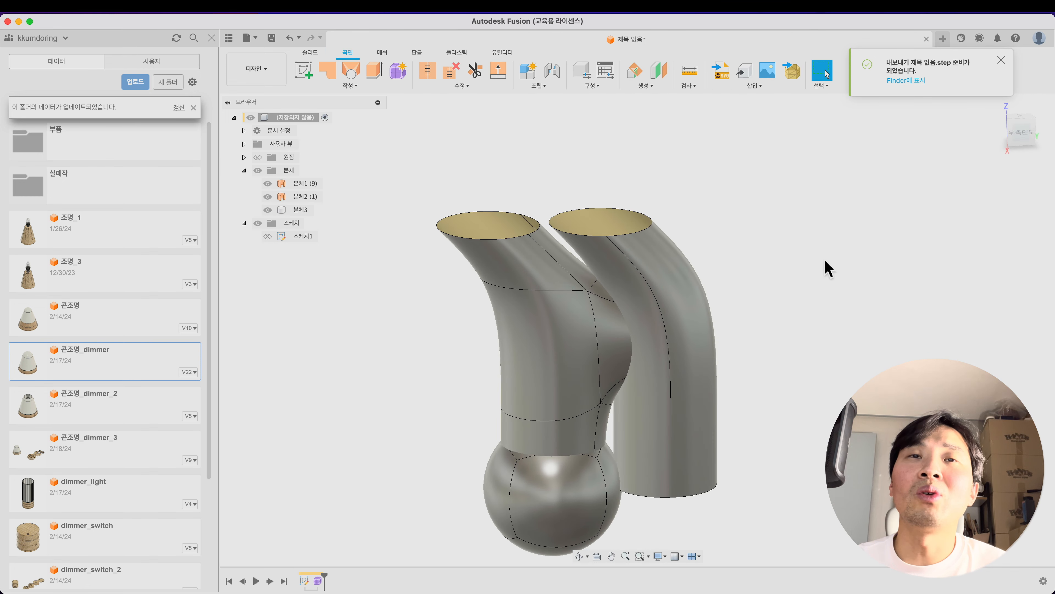
Switch to Rhino and show the tubes in the Right view with Ghosted display.
key(super+Tab)
click(382, 296)
click(568, 205)
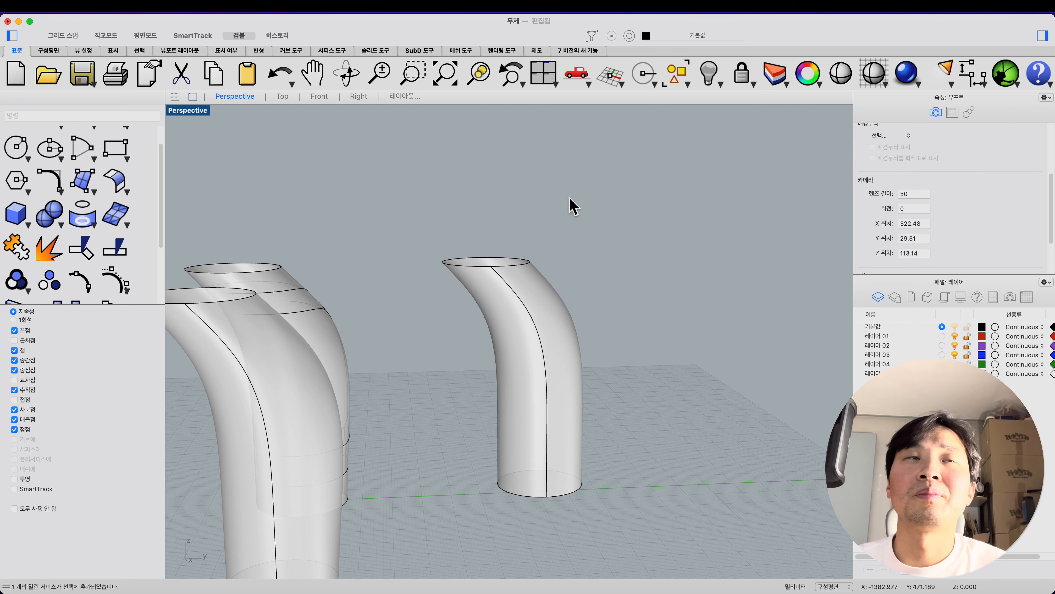
click(359, 97)
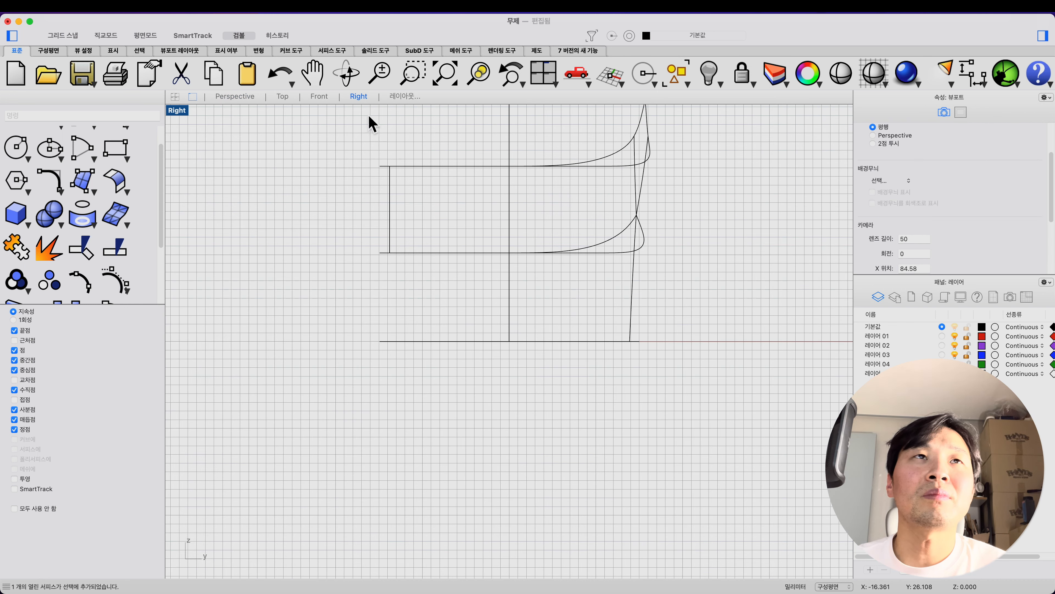
scroll(534, 236, down, 8)
right_drag(550, 281, 329, 360)
key(ctrl+alt+t)
scroll(553, 395, down, 4)
key(ctrl+alt+g)
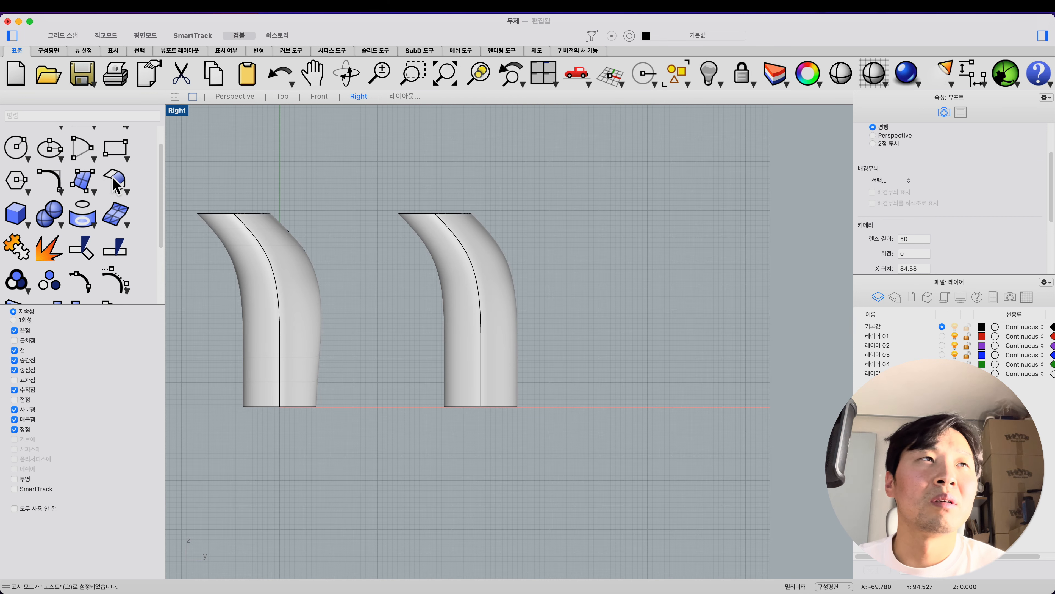
Draw a degree 3 control point curve with six points, bowing inward across the second tube's outer bend.
scroll(115, 185, up, 2)
click(113, 141)
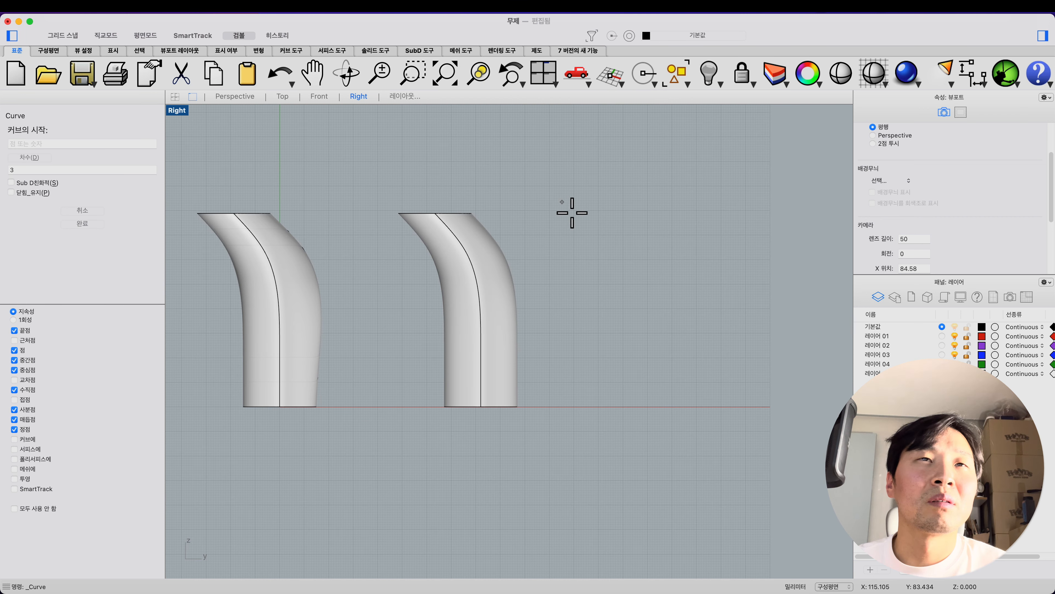
click(534, 219)
click(482, 249)
click(485, 282)
click(487, 327)
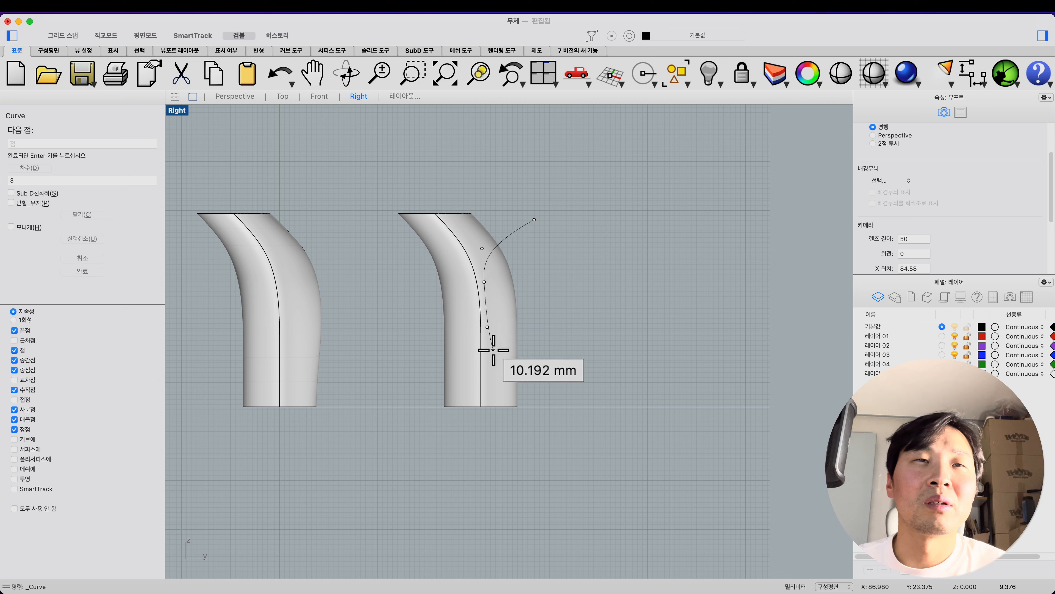
click(495, 358)
click(544, 373)
key(Return)
Split the second tube with the drawn curve and delete the piece cut from its outer bend.
click(501, 379)
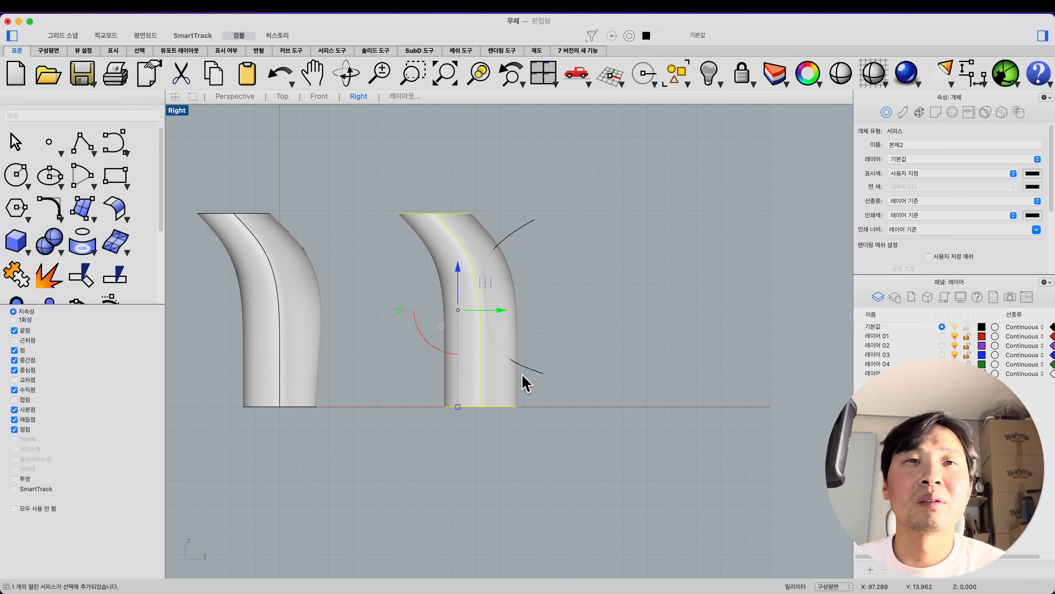
key(ctrl+shift+s)
click(533, 370)
key(Return)
click(507, 332)
key(Delete)
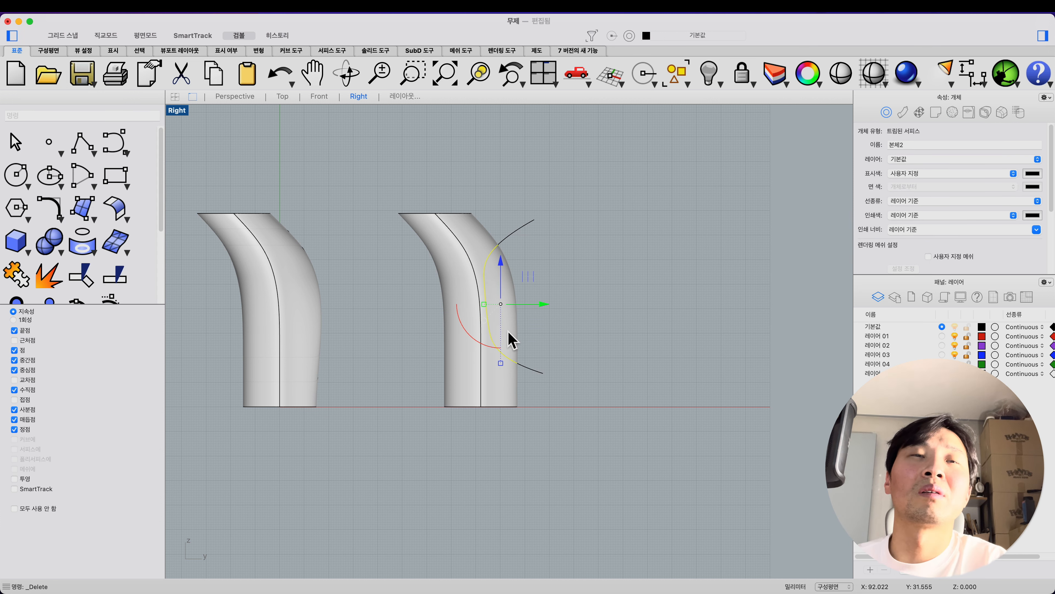
Copy the first tube to the far side of the cutting curve and rotate it so its base faces the cutout.
click(318, 301)
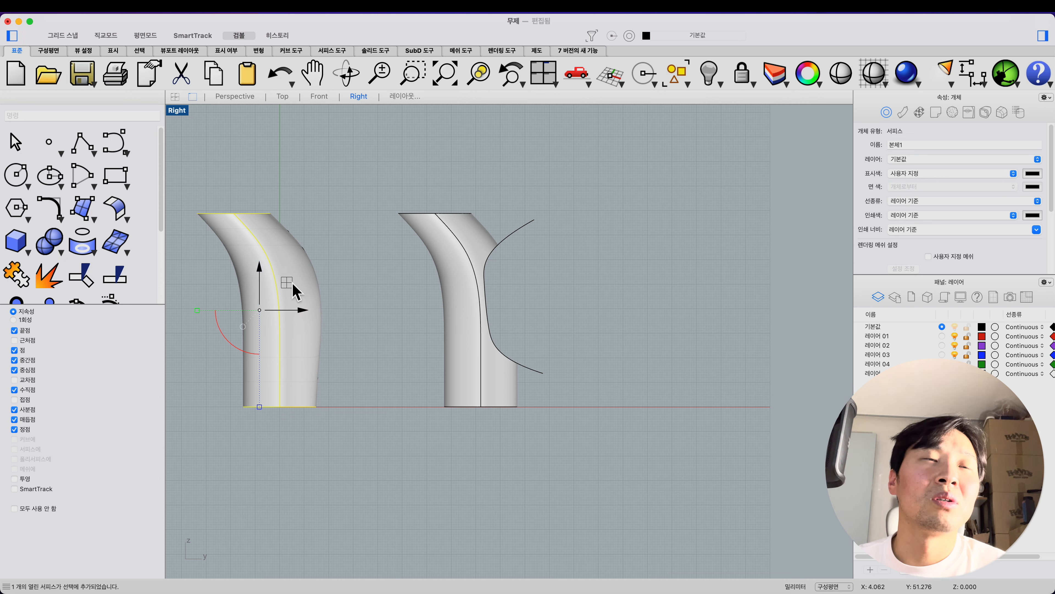
alt+drag(293, 284, 638, 196)
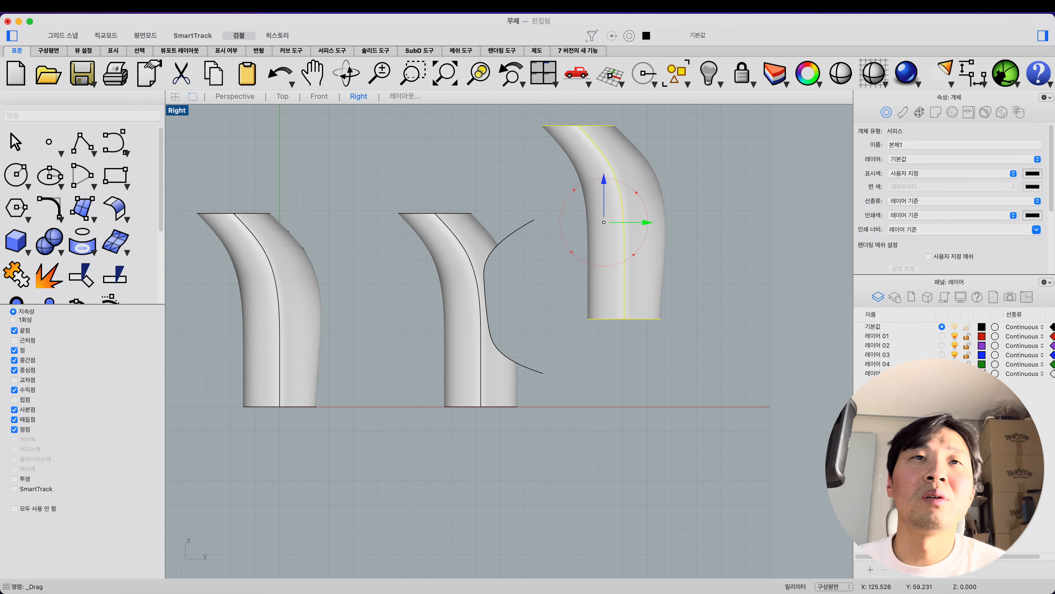
drag(587, 262, 516, 219)
drag(645, 240, 658, 265)
drag(577, 250, 573, 231)
drag(648, 278, 673, 276)
key(Escape)
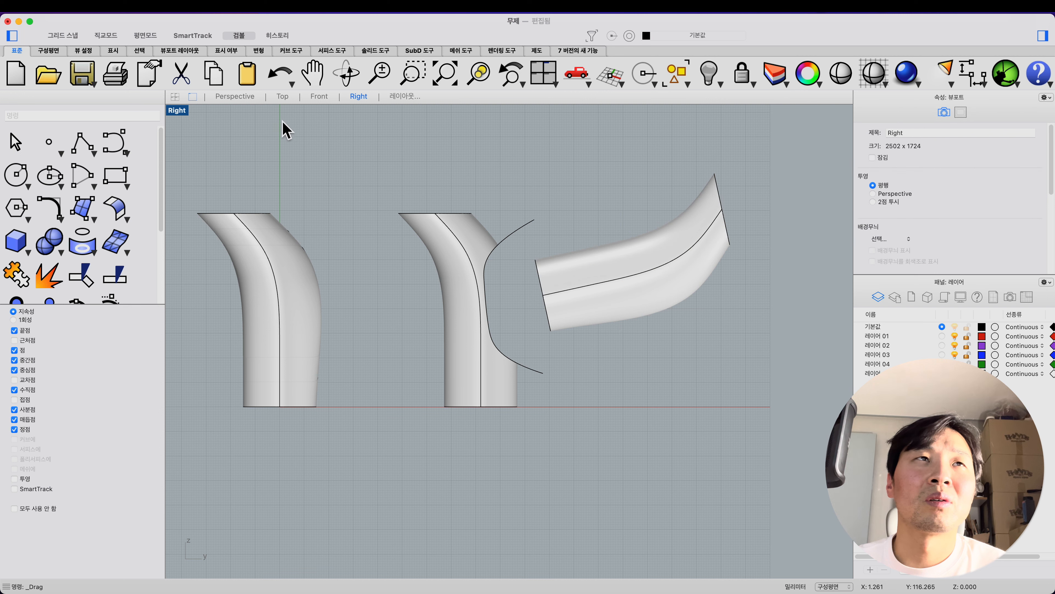
In the Perspective view, select the rotated tube copy together with the trimmed tube.
click(235, 95)
right_drag(438, 264, 514, 395)
click(525, 428)
shift+click(583, 382)
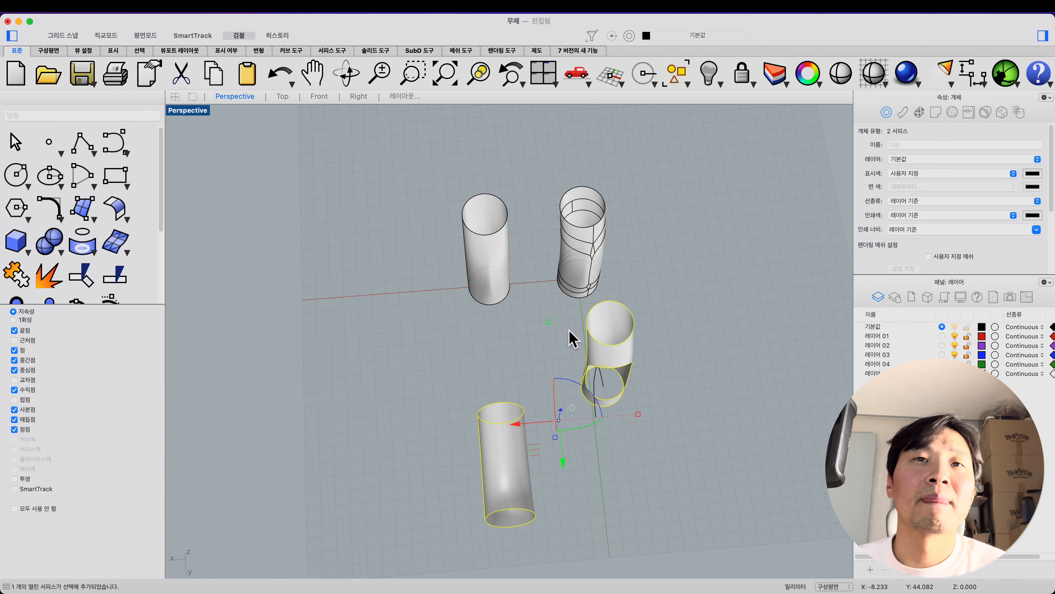